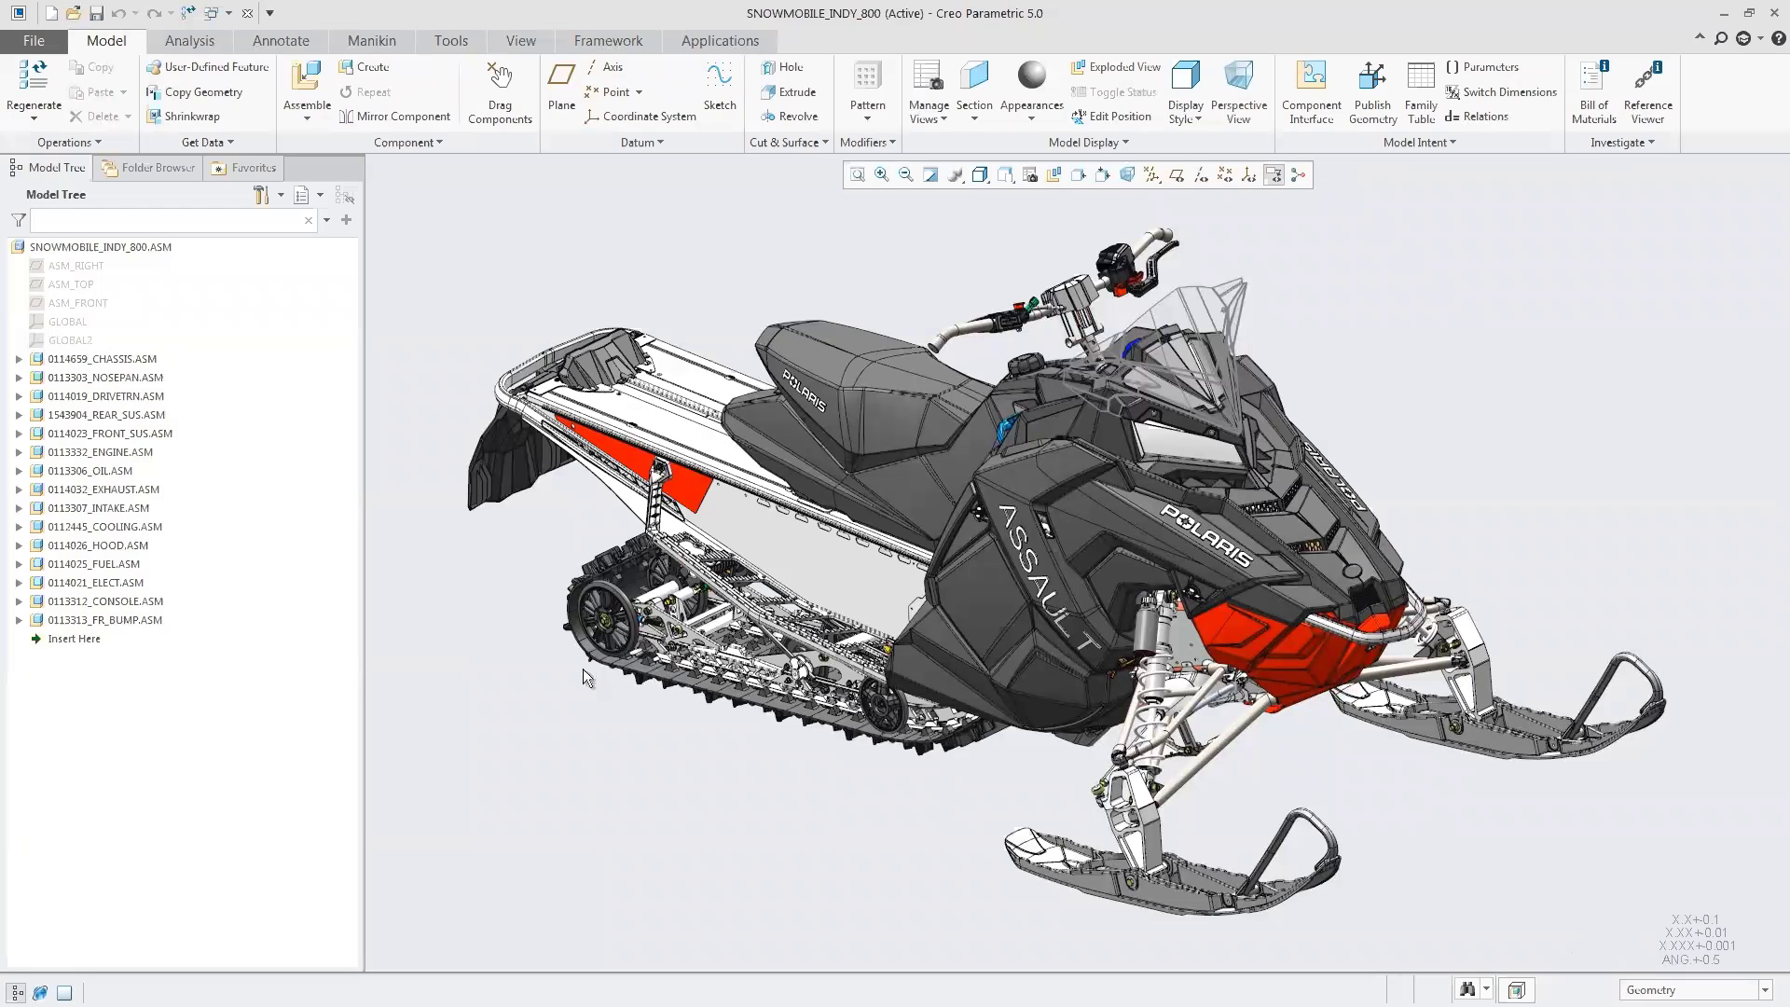
Hide the snowmobile subassemblies from 0113303_NOSEPAN.ASM through 0113313_FR_BUMP.ASM.
{"action": "left_click", "coordinate": [128, 378]}
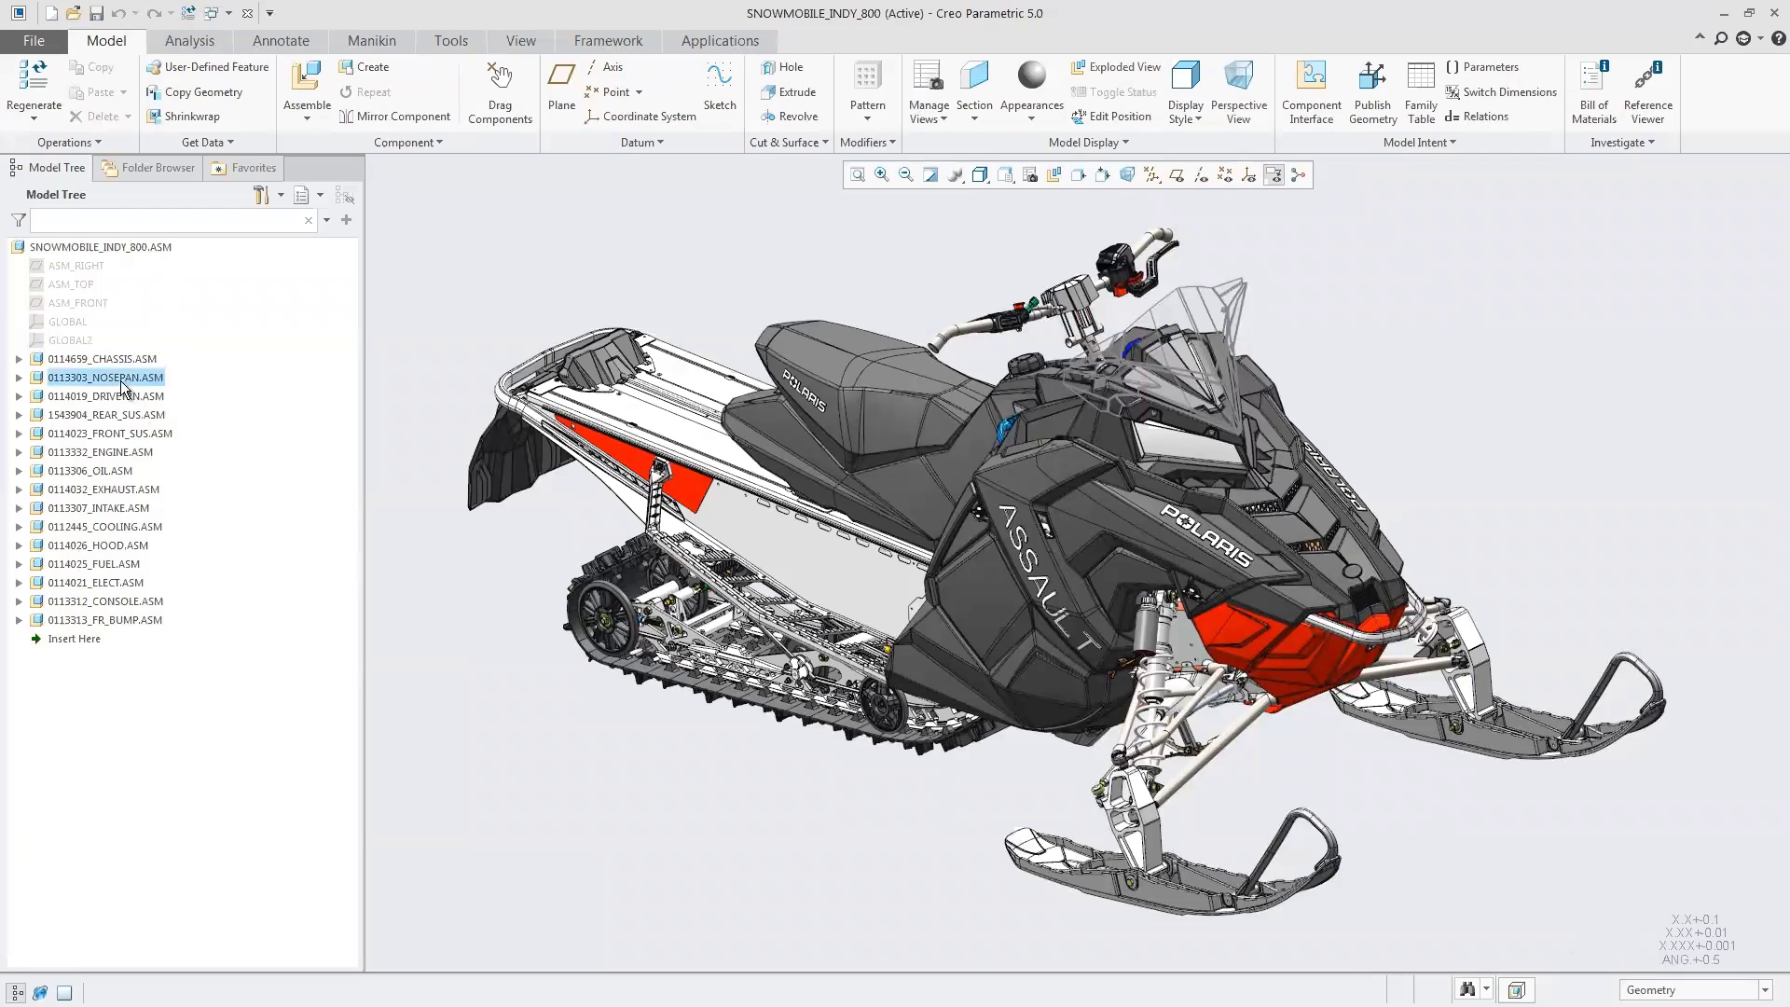
{"action": "left_click", "coordinate": [117, 620], "text": "shift"}
{"action": "left_click", "coordinate": [144, 563]}
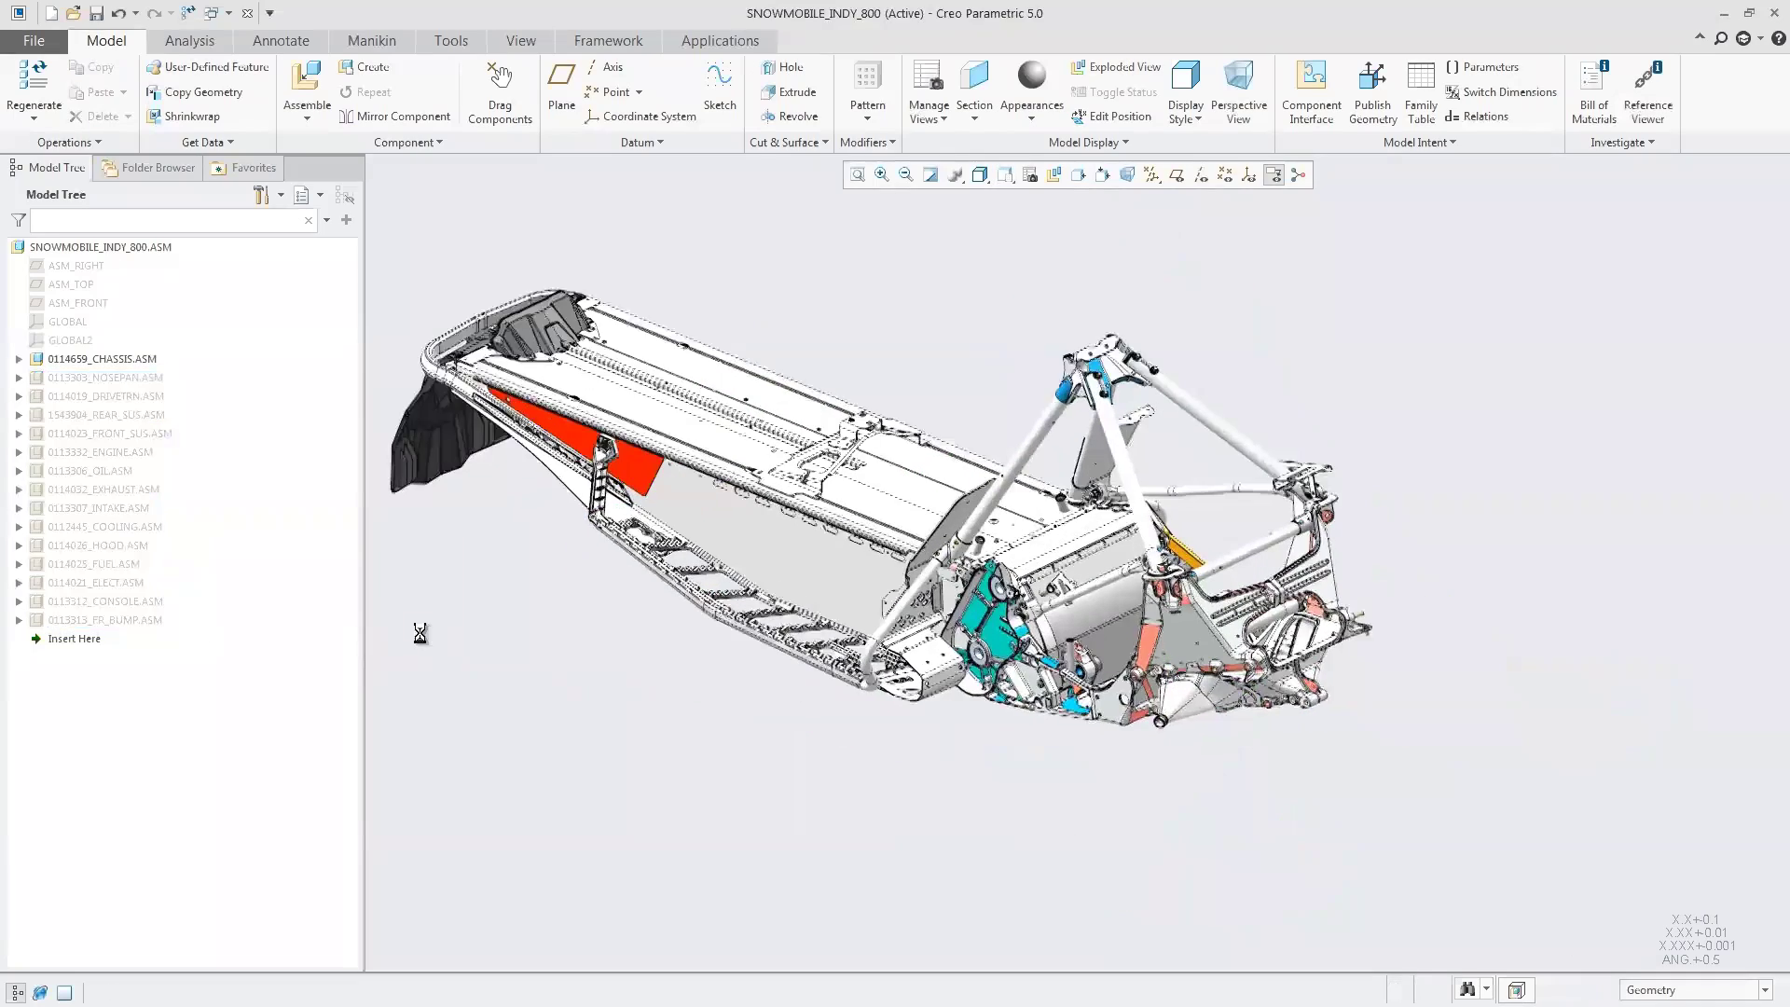
Hide the chassis's Group LOCAL_GROUP and open NEW_HEAT_EXCHANGER_ASSY.ASM in its own window.
{"action": "left_click", "coordinate": [19, 359]}
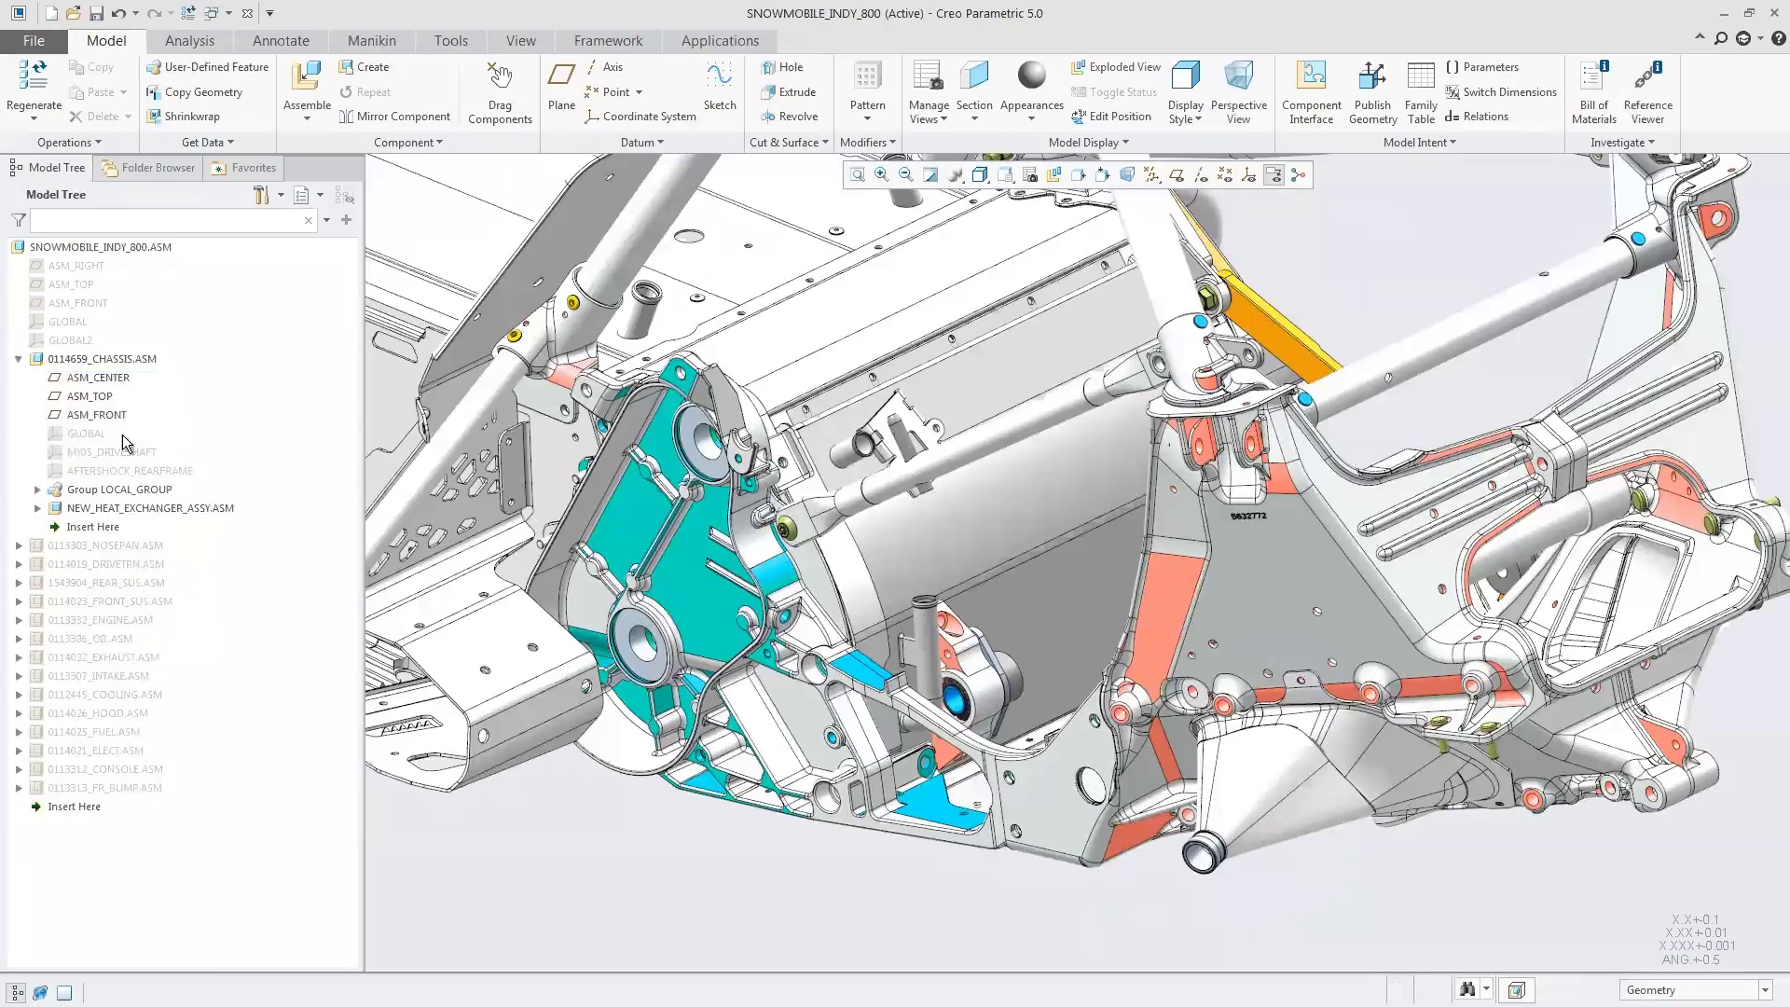
{"action": "left_click", "coordinate": [155, 491]}
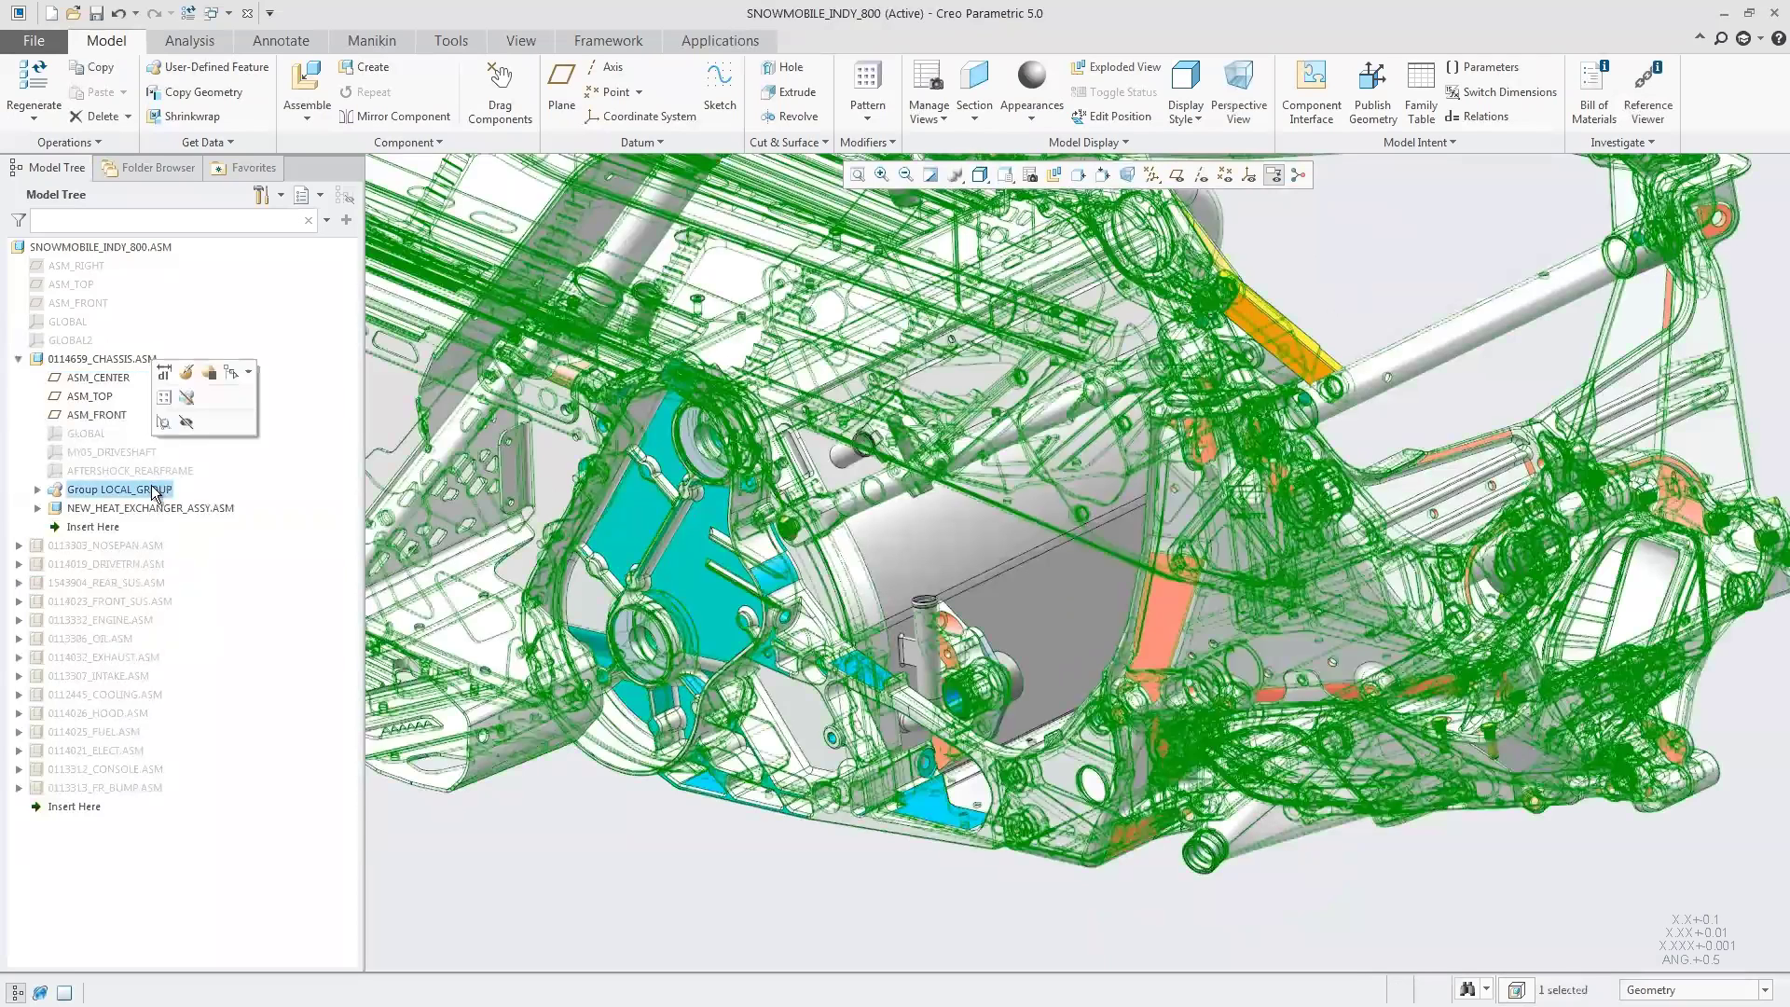
{"action": "left_click", "coordinate": [182, 419]}
{"action": "left_click", "coordinate": [217, 511]}
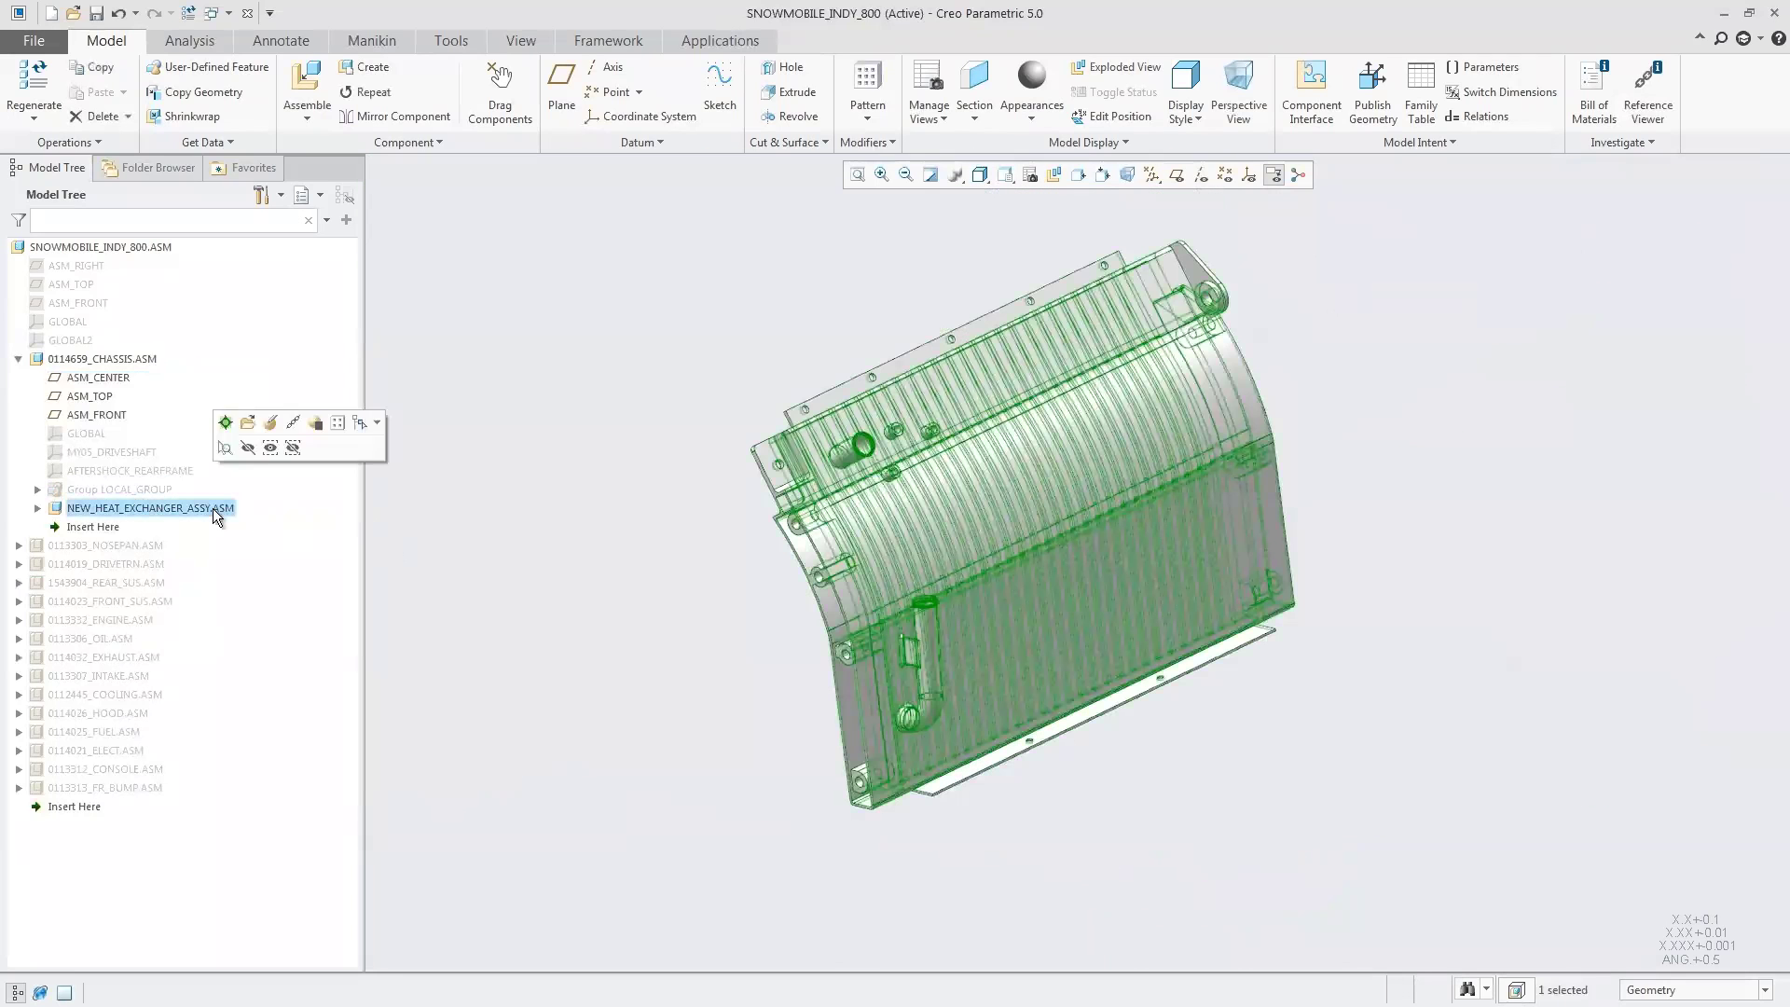
{"action": "left_click", "coordinate": [244, 424]}
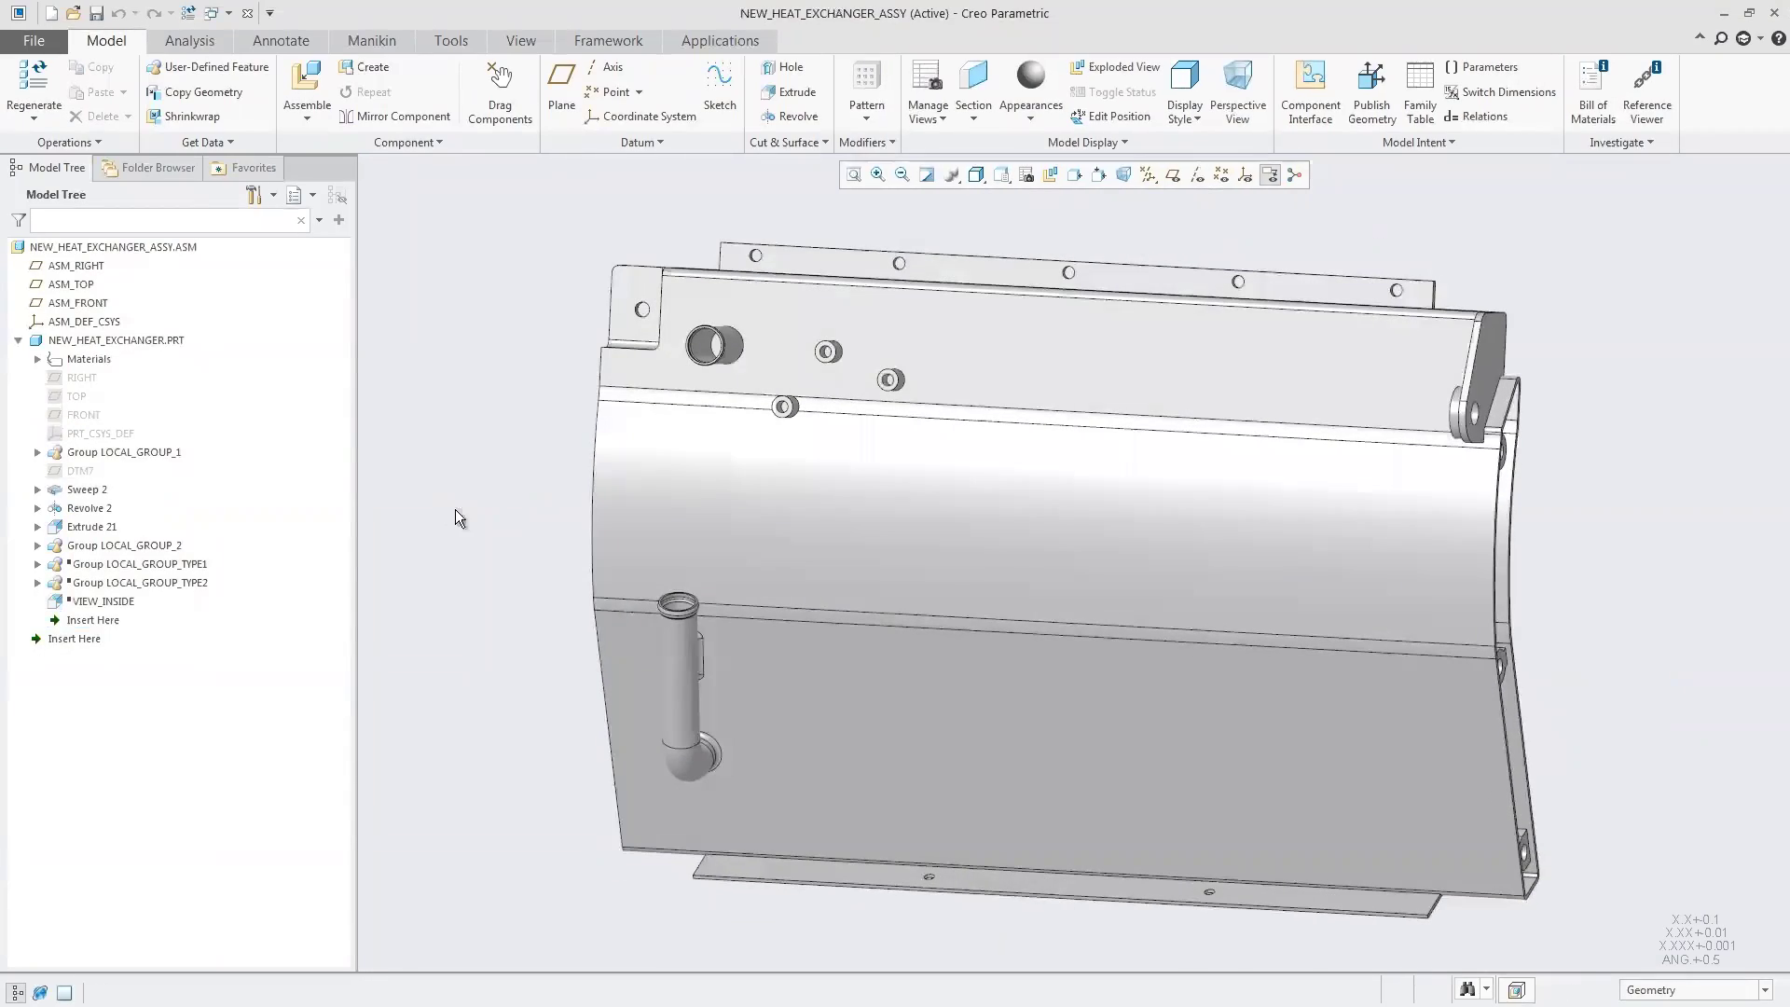
Resume Group LOCAL_GROUP_TYPE1 while keeping the VIEW_INSIDE cut suppressed.
{"action": "left_click", "coordinate": [207, 565]}
{"action": "left_click", "coordinate": [129, 601], "text": "ctrl"}
{"action": "left_click", "coordinate": [138, 539]}
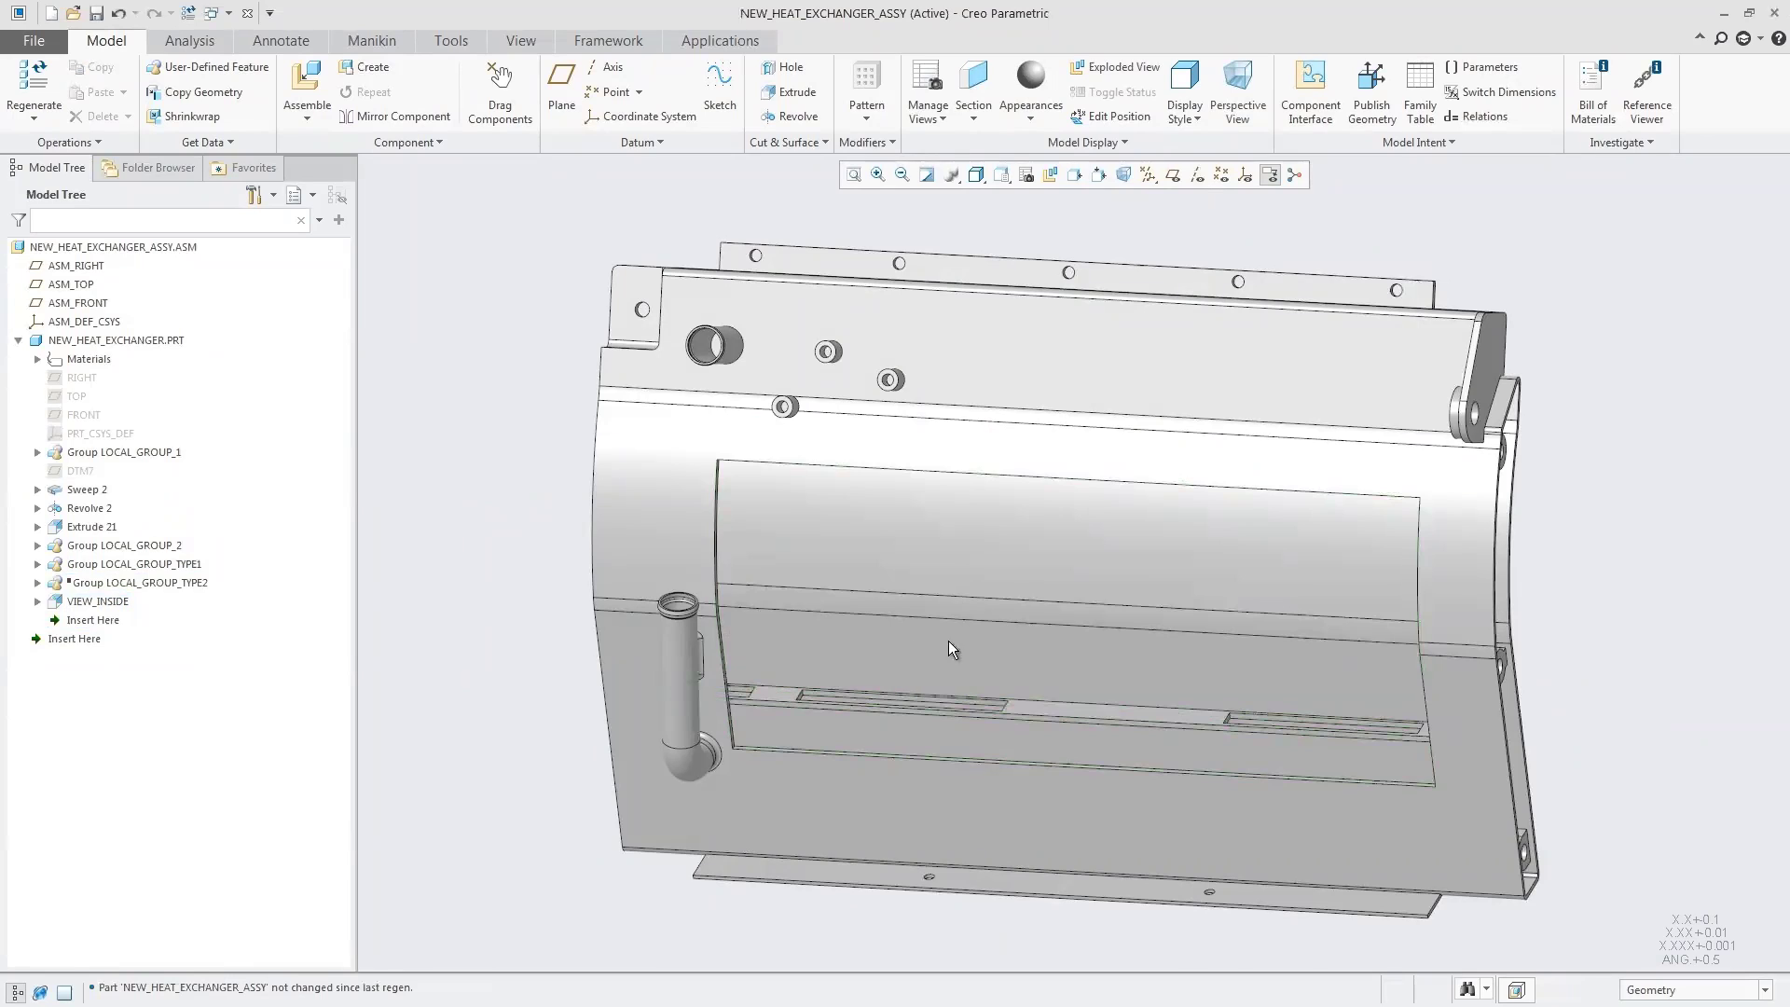
{"action": "left_click", "coordinate": [129, 601]}
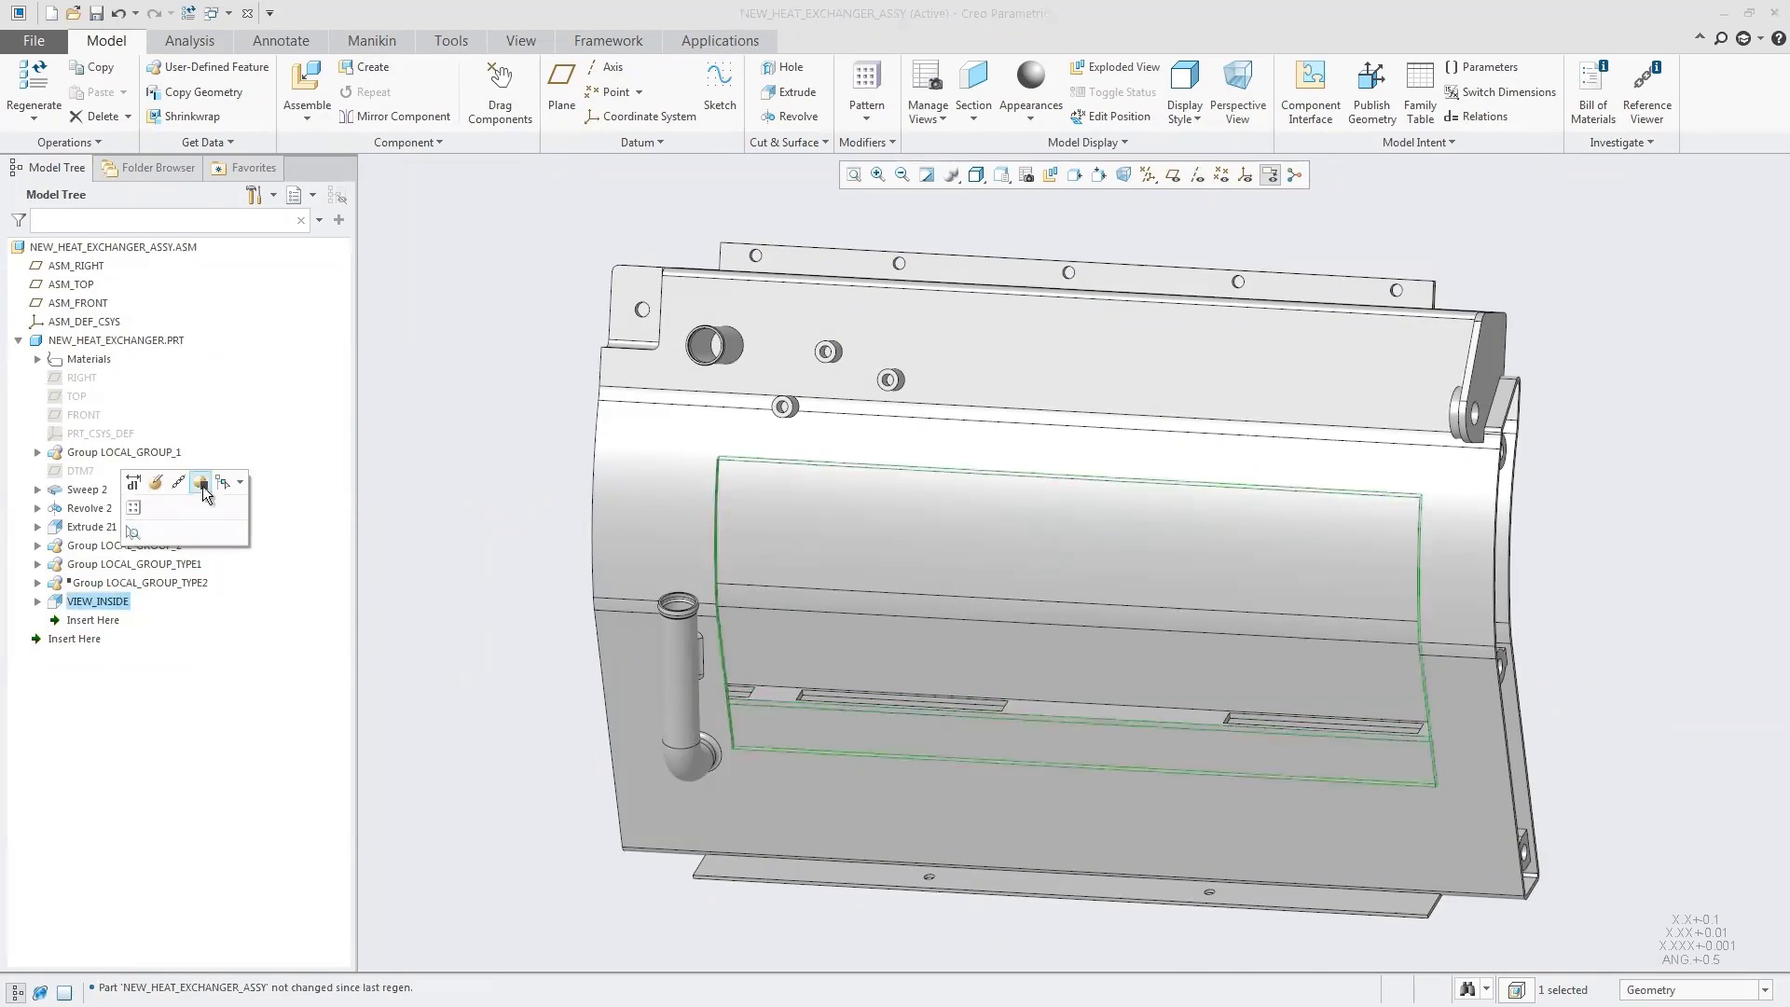
{"action": "left_click", "coordinate": [200, 480]}
{"action": "left_click", "coordinate": [829, 538]}
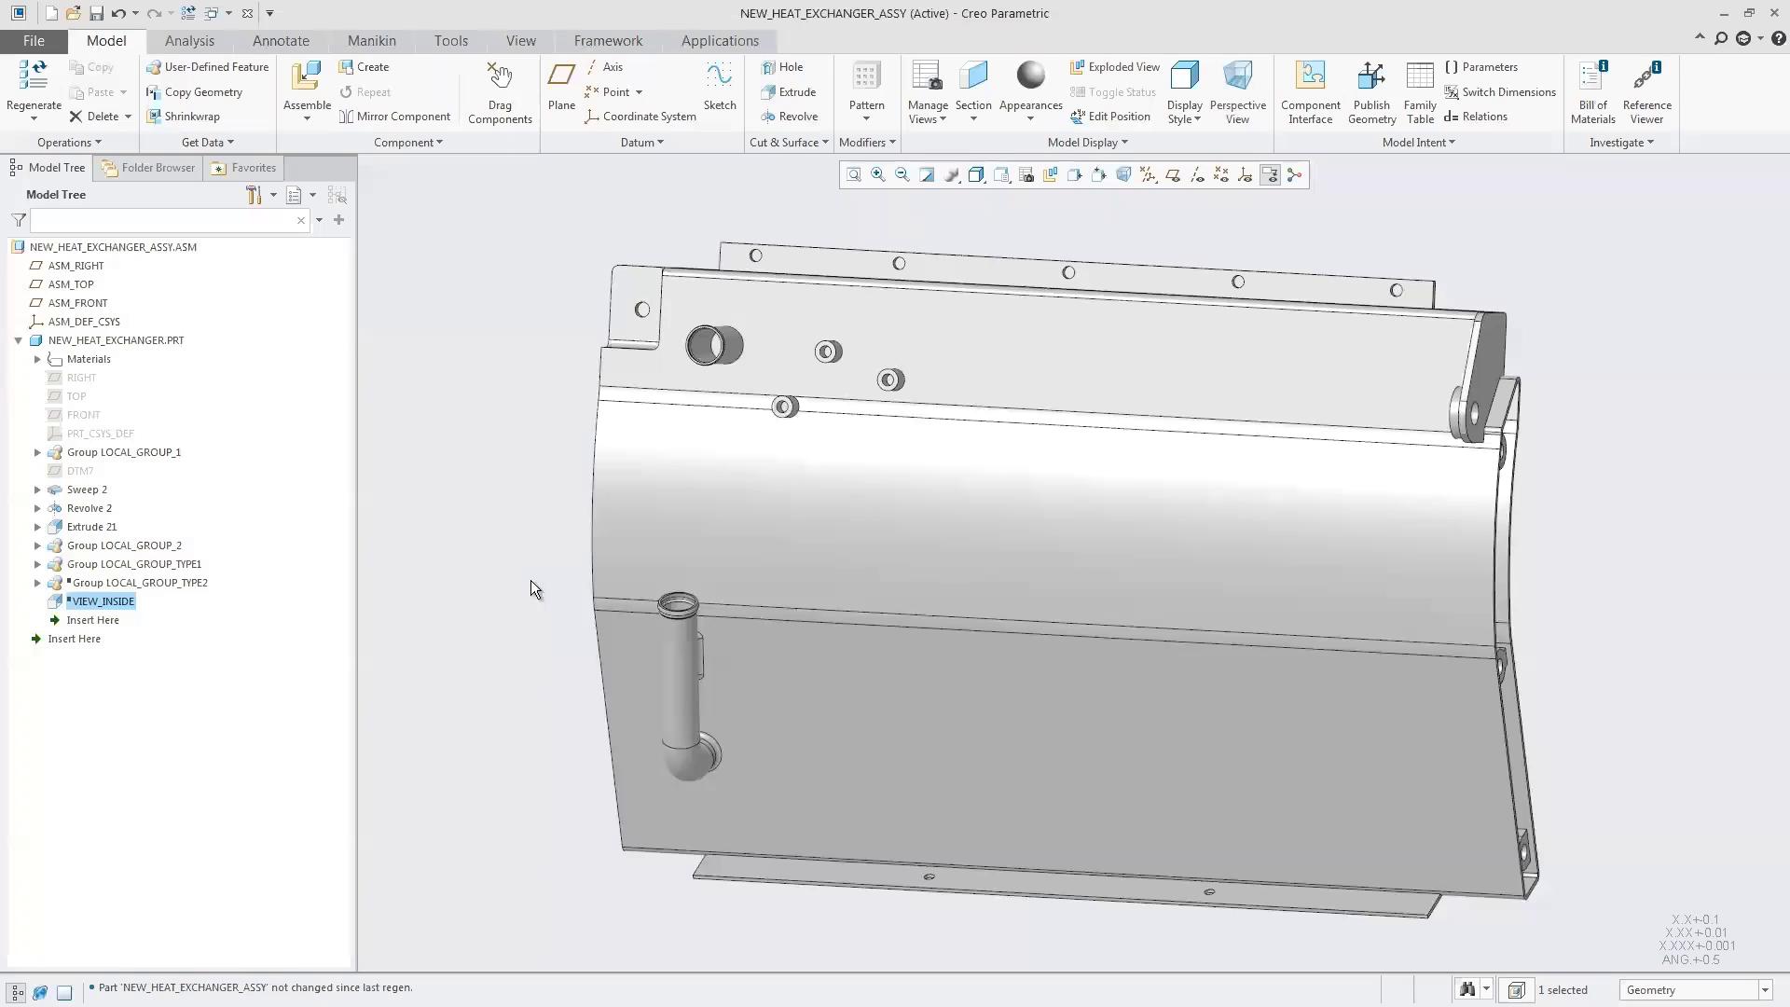
Launch the Flow Analysis application from Applications.
{"action": "left_click", "coordinate": [531, 581]}
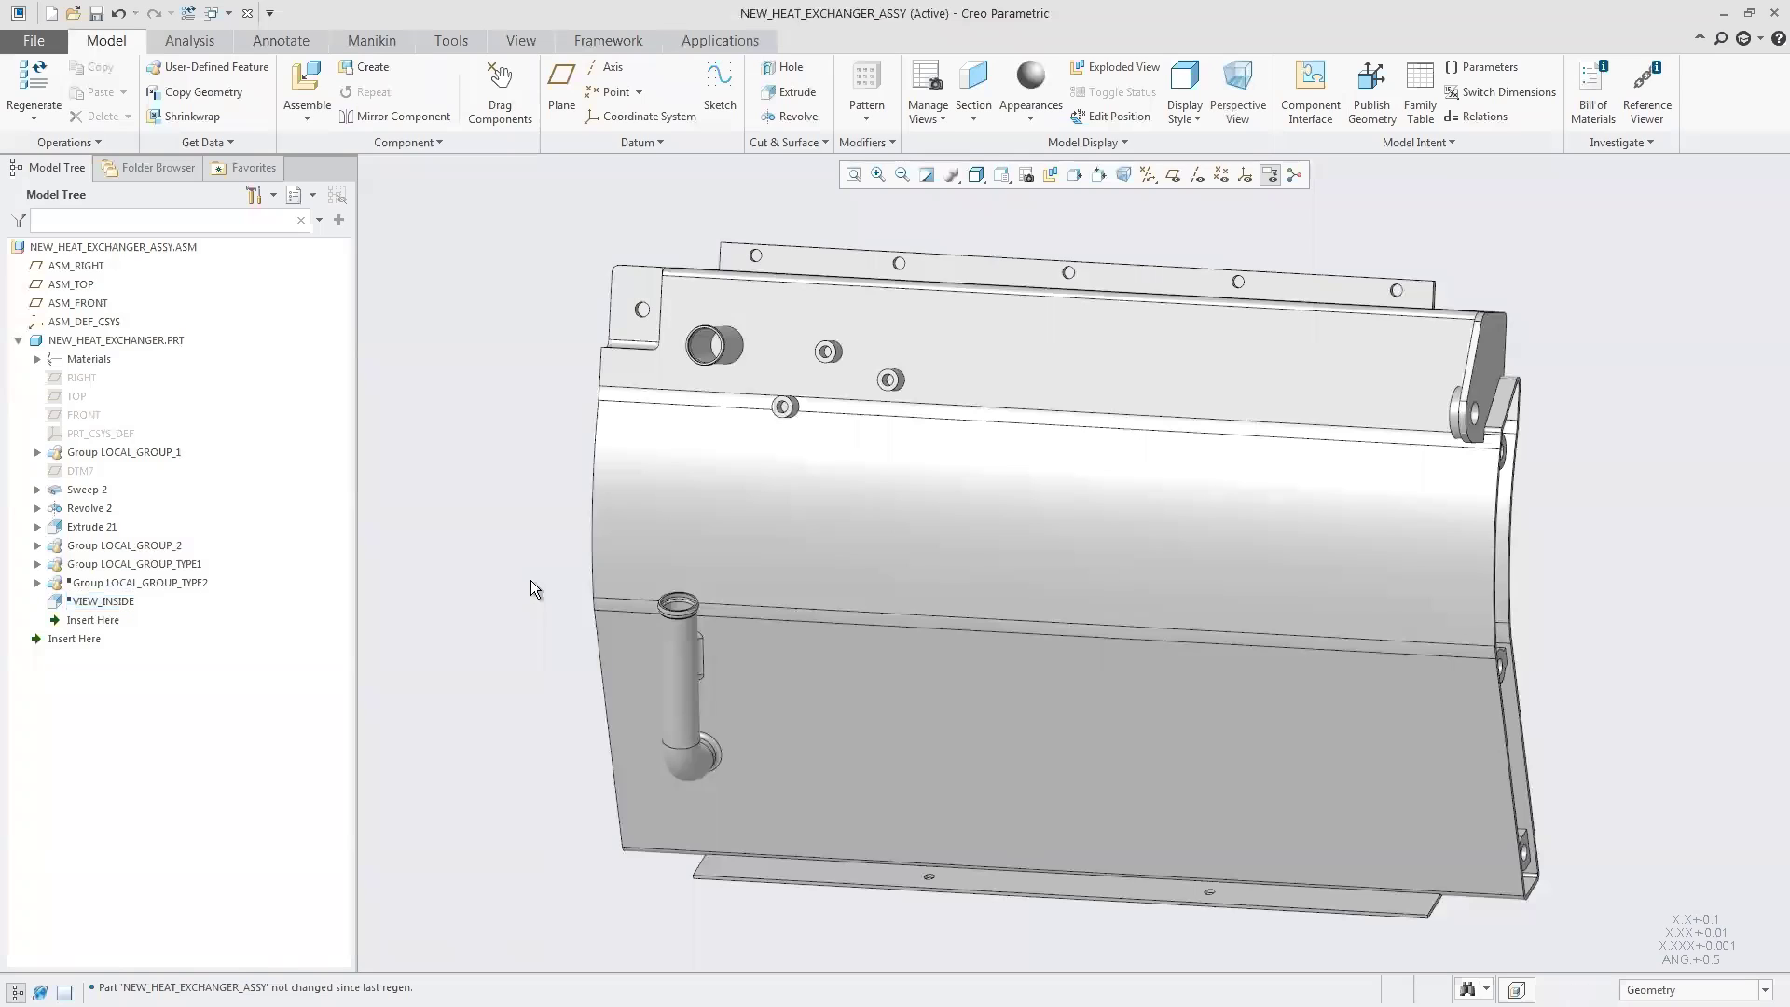
{"action": "left_click", "coordinate": [720, 41]}
{"action": "left_click", "coordinate": [582, 98]}
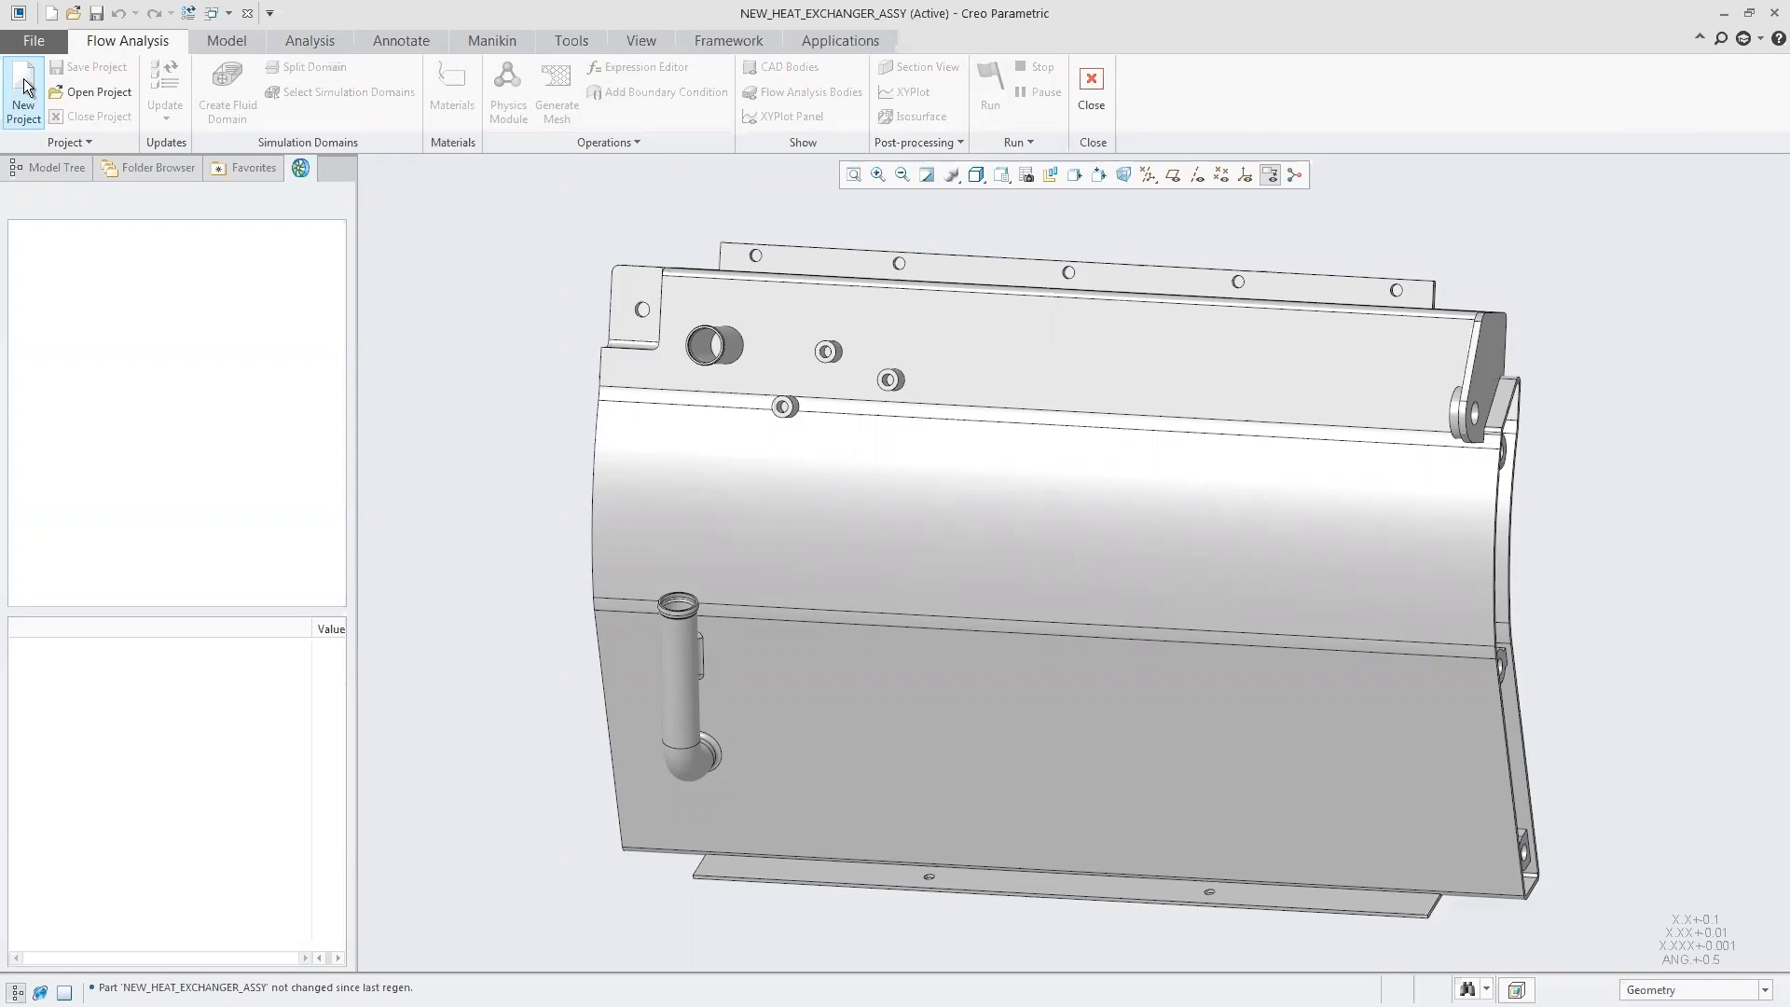
Start a new Flow Analysis project for the heat exchanger assembly.
{"action": "left_click", "coordinate": [25, 86]}
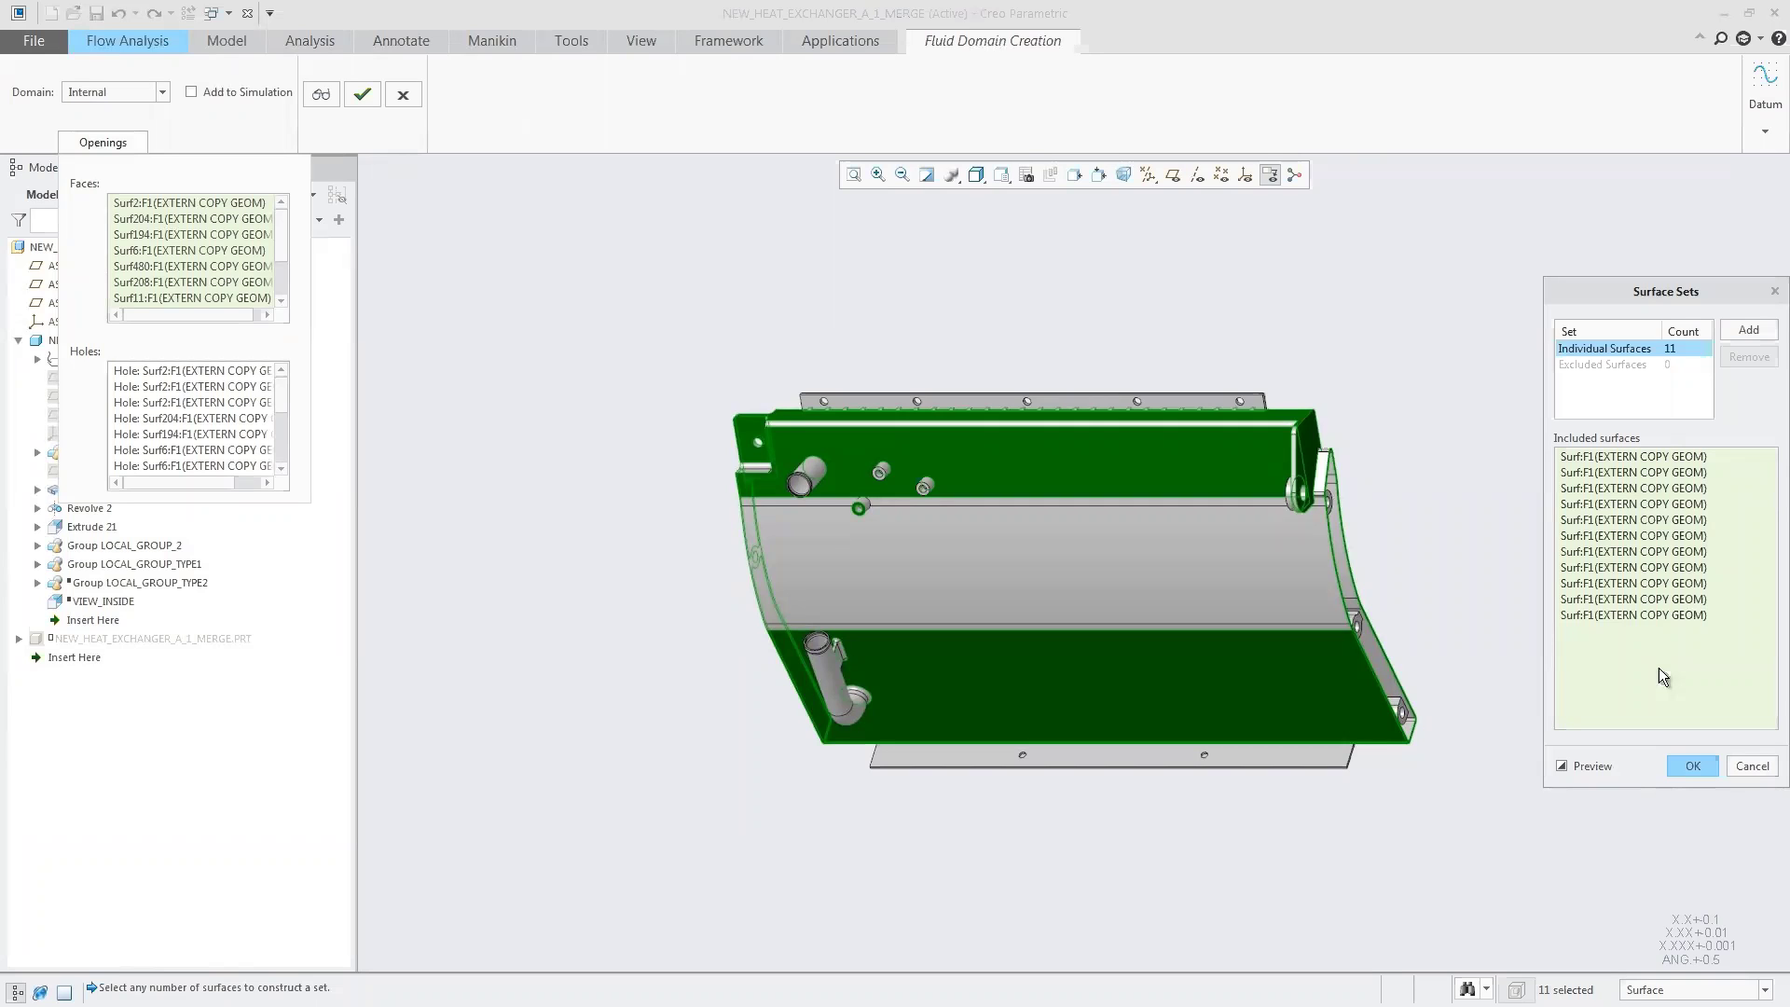
Replace the openings set with just the upper and lower pipe rim surfaces and accept the fluid domain.
{"action": "right_click", "coordinate": [1644, 635]}
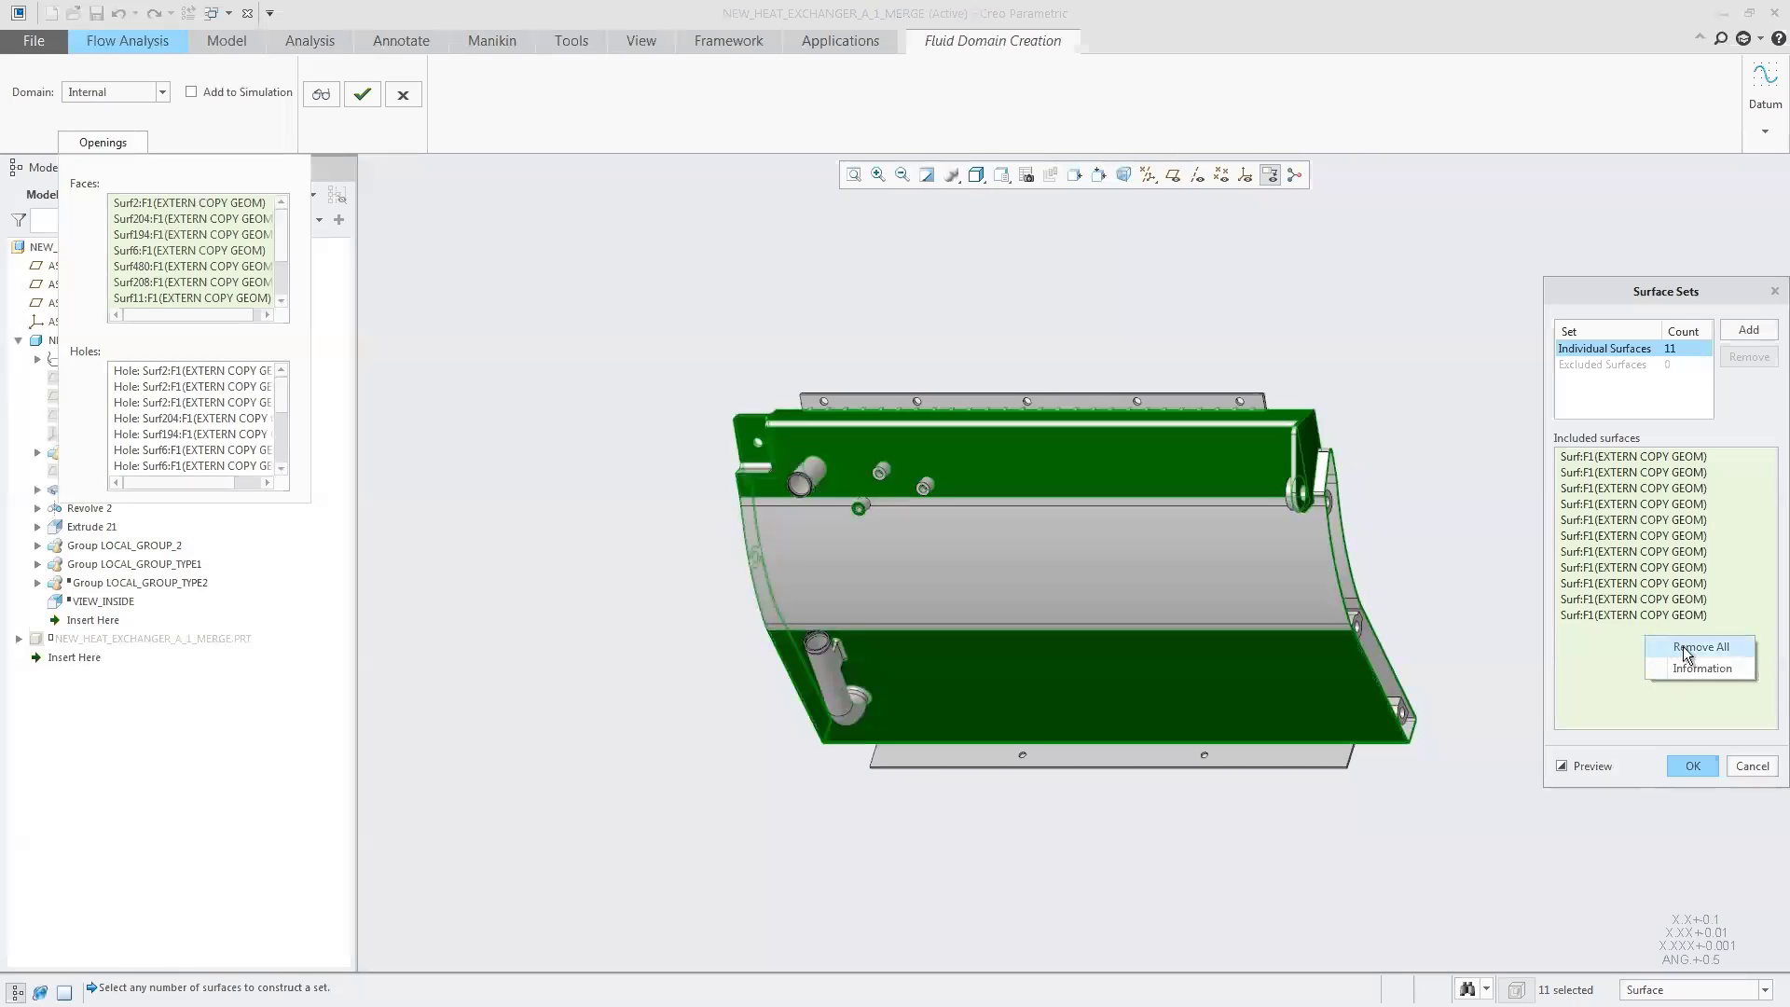
{"action": "left_click", "coordinate": [1683, 648]}
{"action": "left_click", "coordinate": [877, 174]}
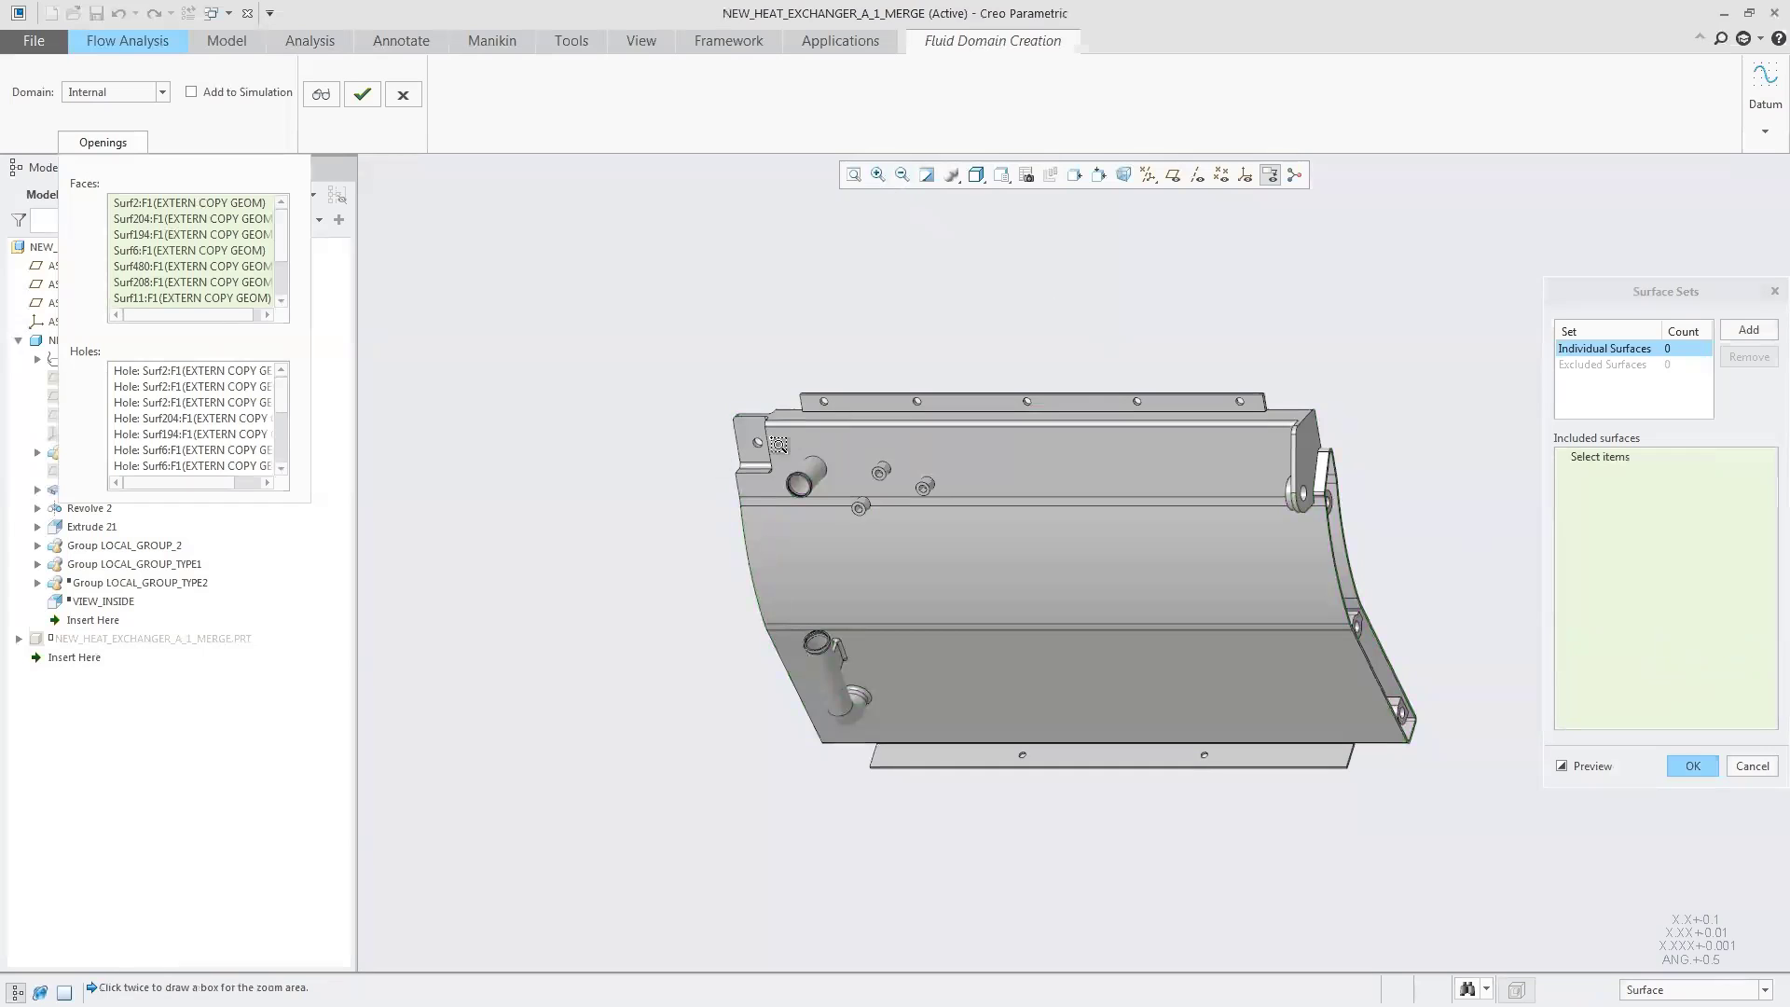
{"action": "left_click", "coordinate": [689, 456]}
{"action": "left_click", "coordinate": [893, 660]}
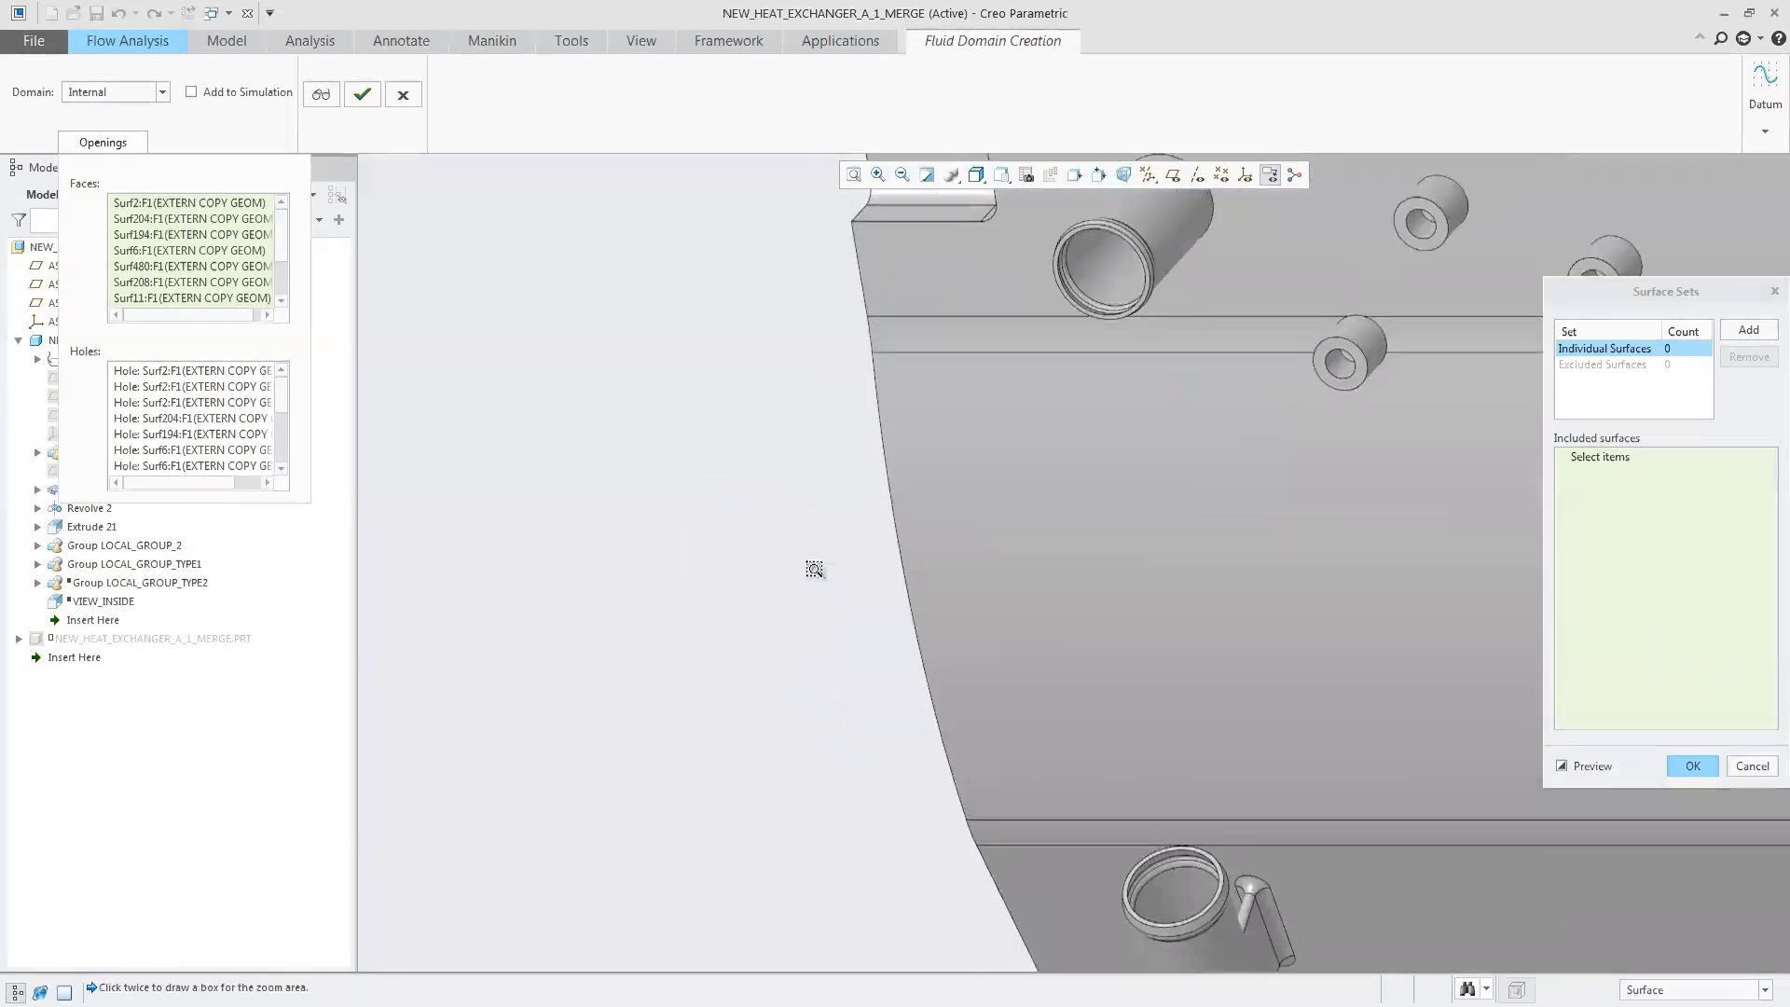
{"action": "left_click", "coordinate": [1061, 255]}
{"action": "left_click", "coordinate": [1217, 869], "text": "ctrl"}
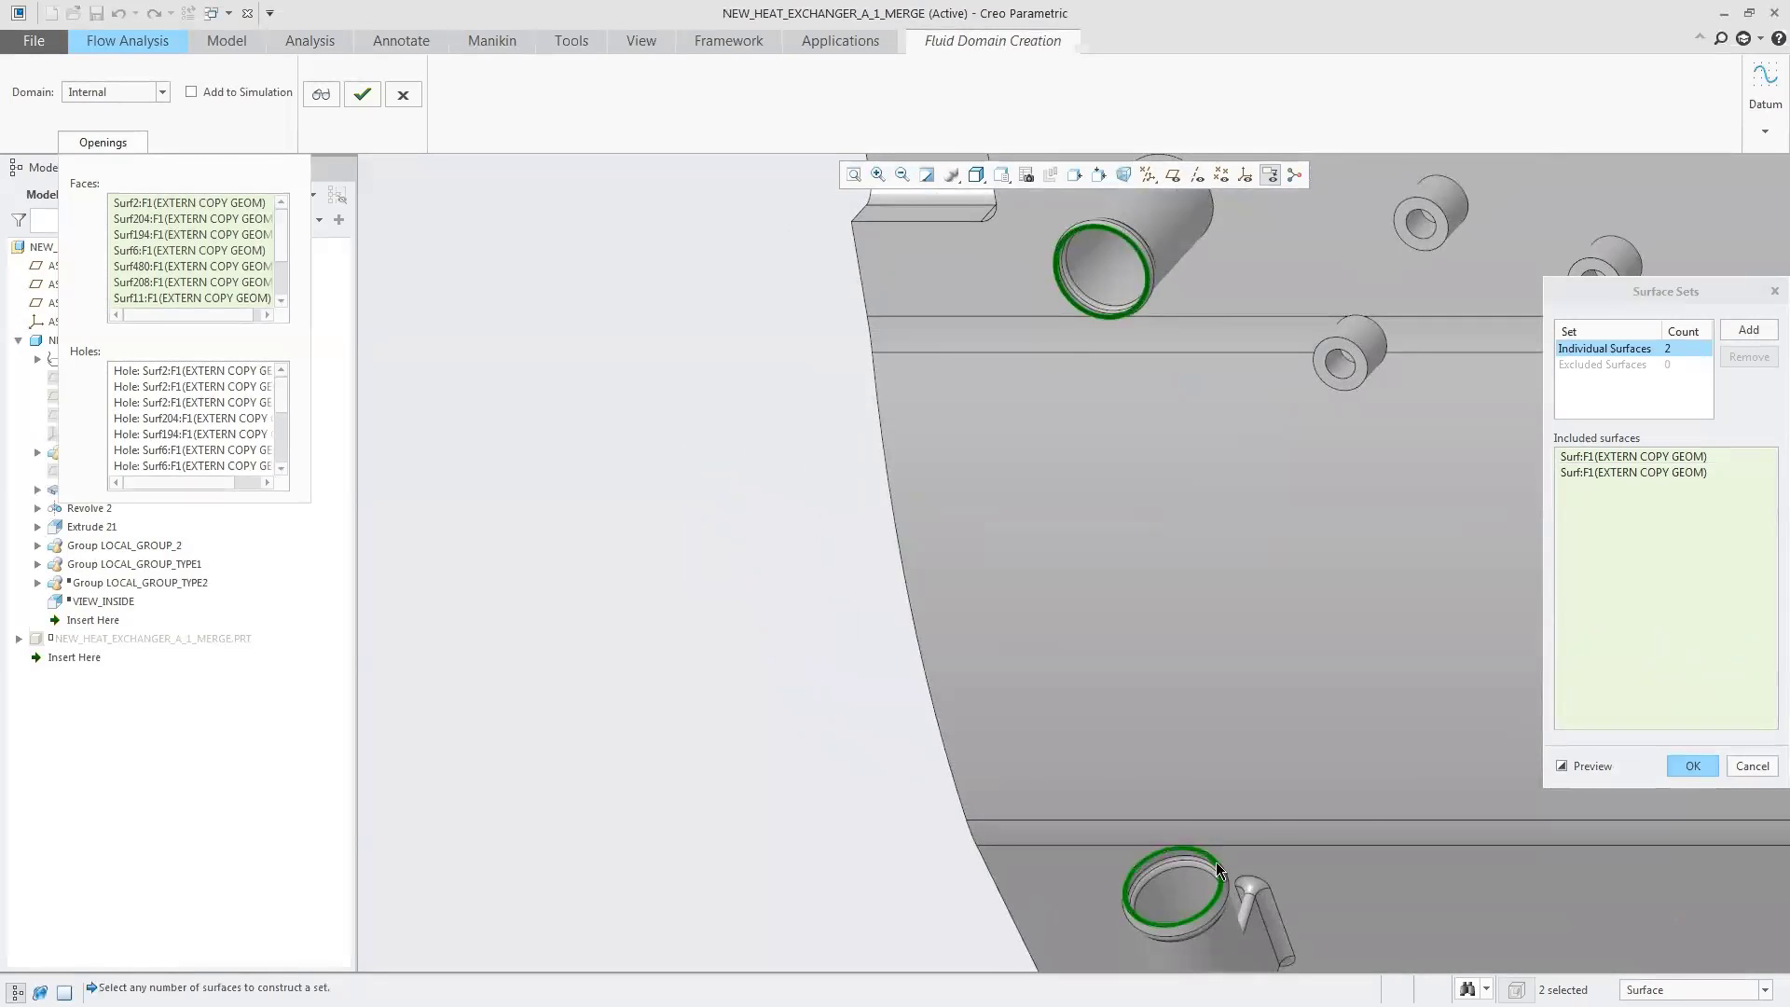
{"action": "left_click", "coordinate": [1710, 764]}
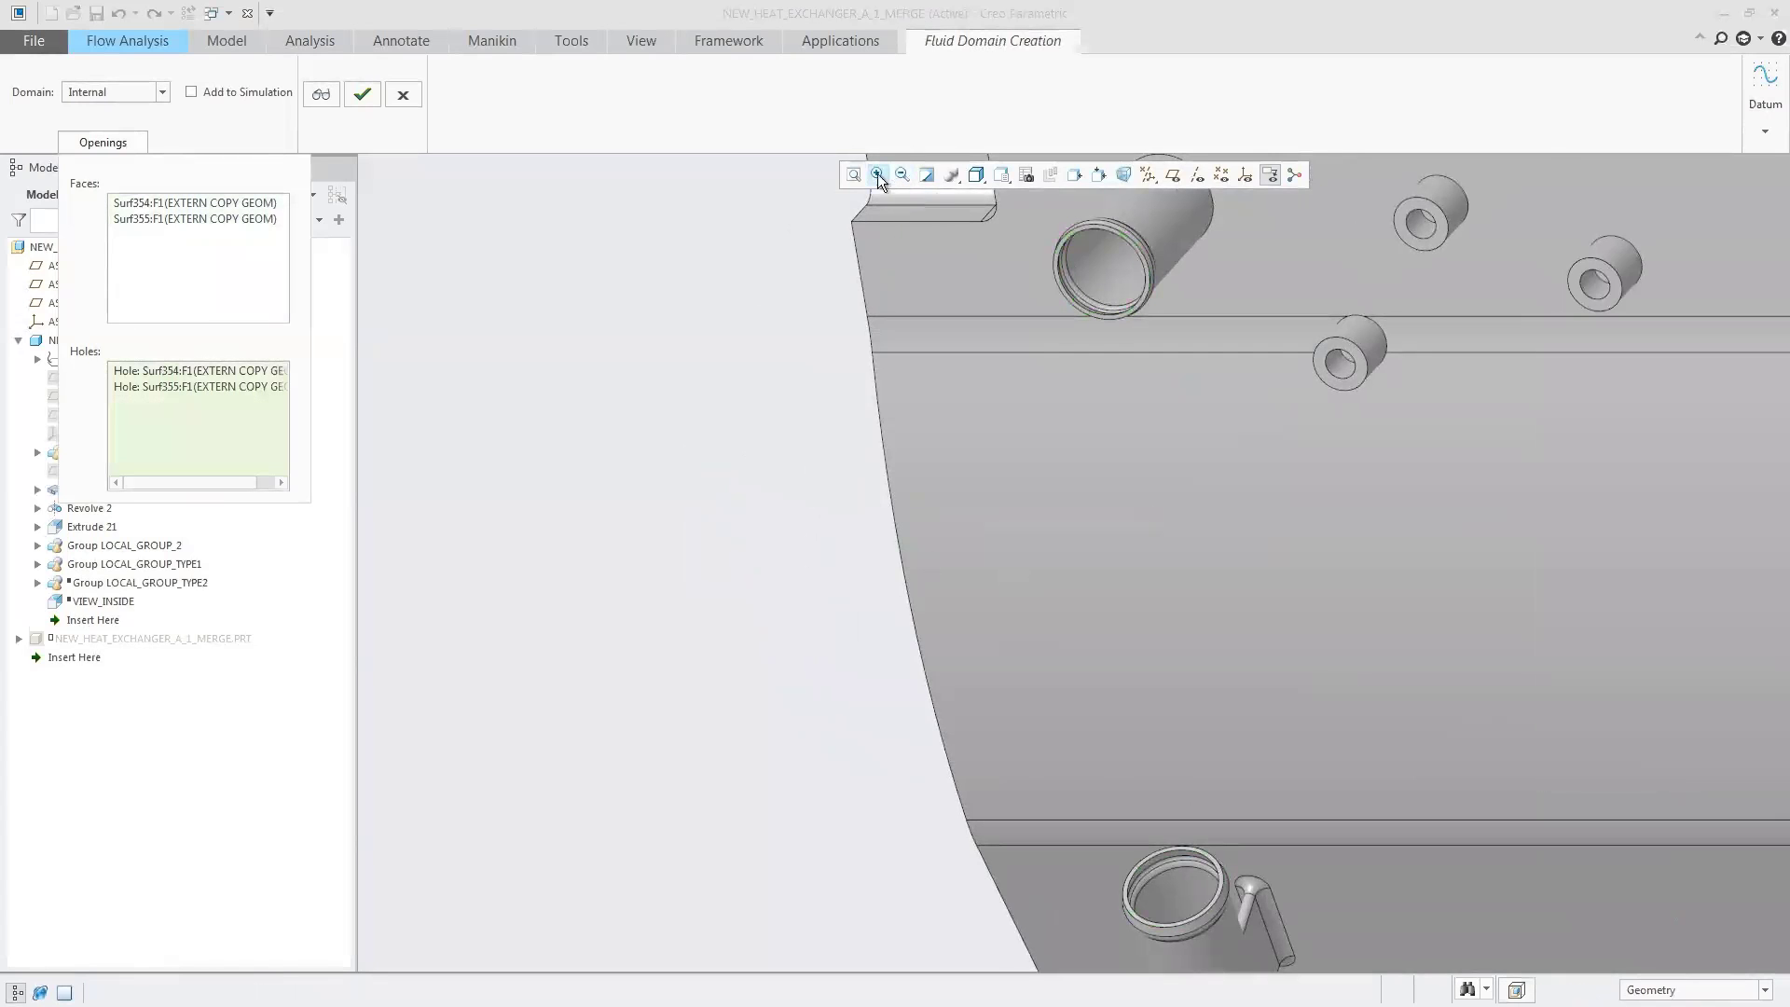
{"action": "left_click", "coordinate": [853, 174]}
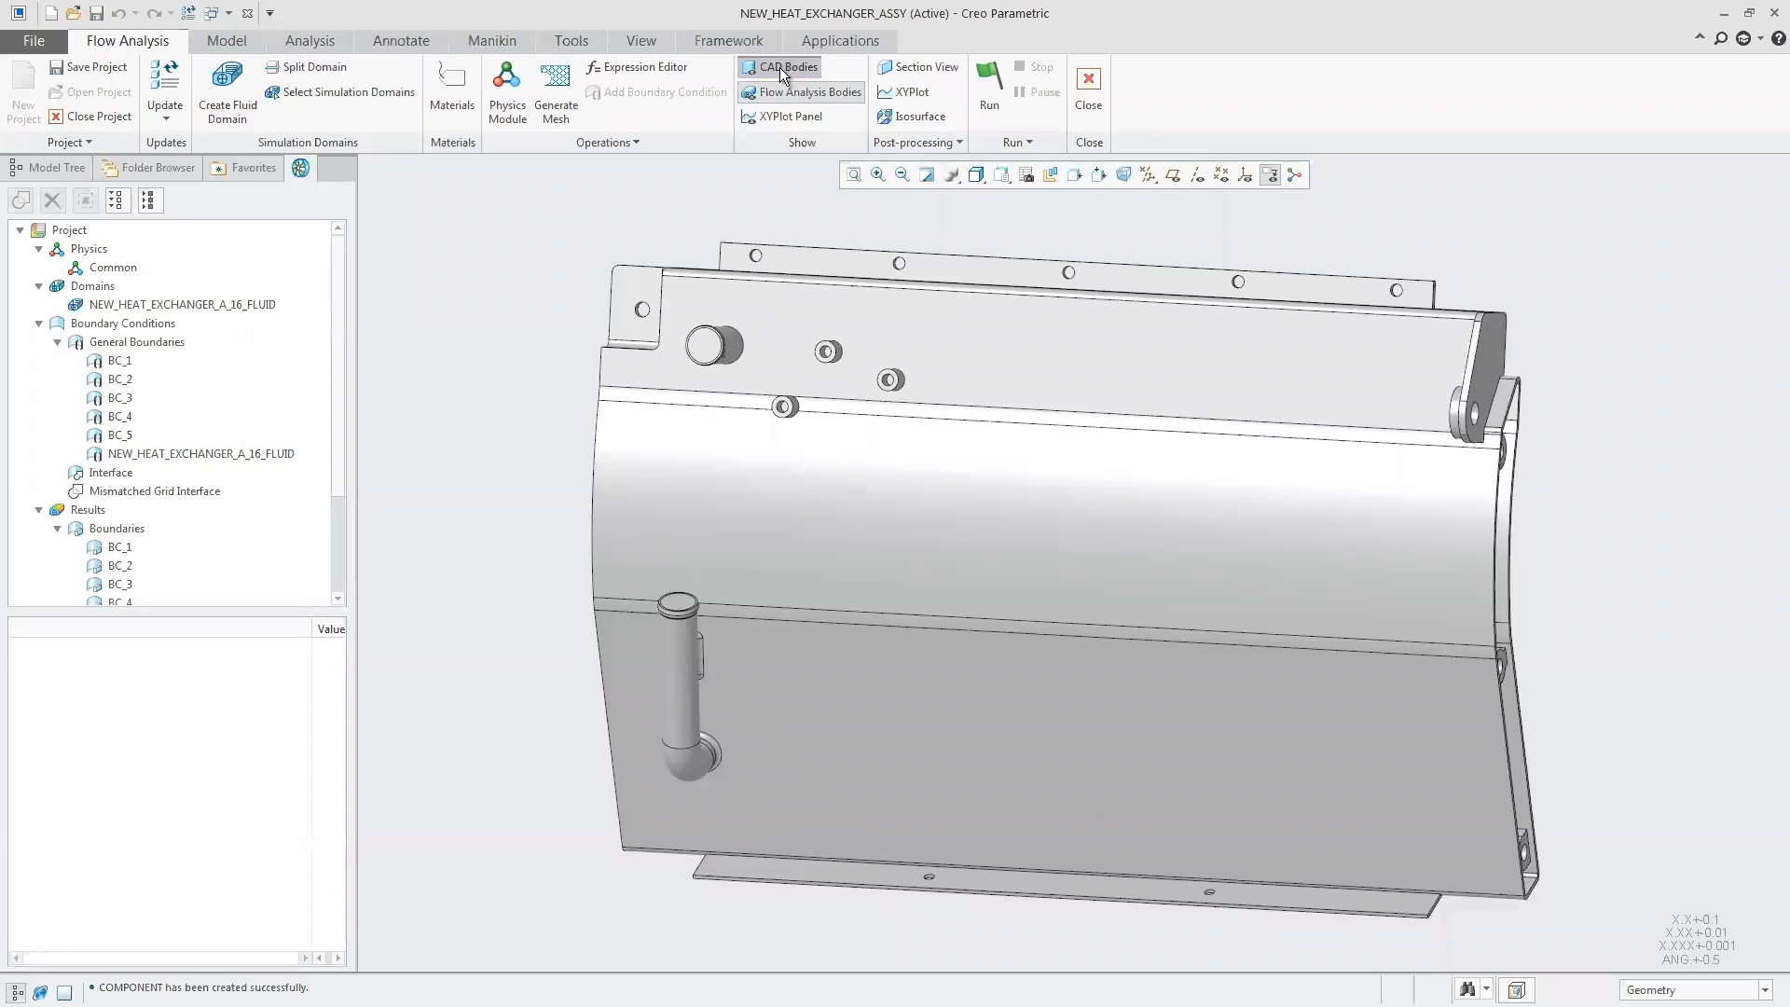
Add NEW_HEAT_EXCHANGER.PRT from the Model Tree as a solid simulation domain.
{"action": "left_click", "coordinate": [779, 68]}
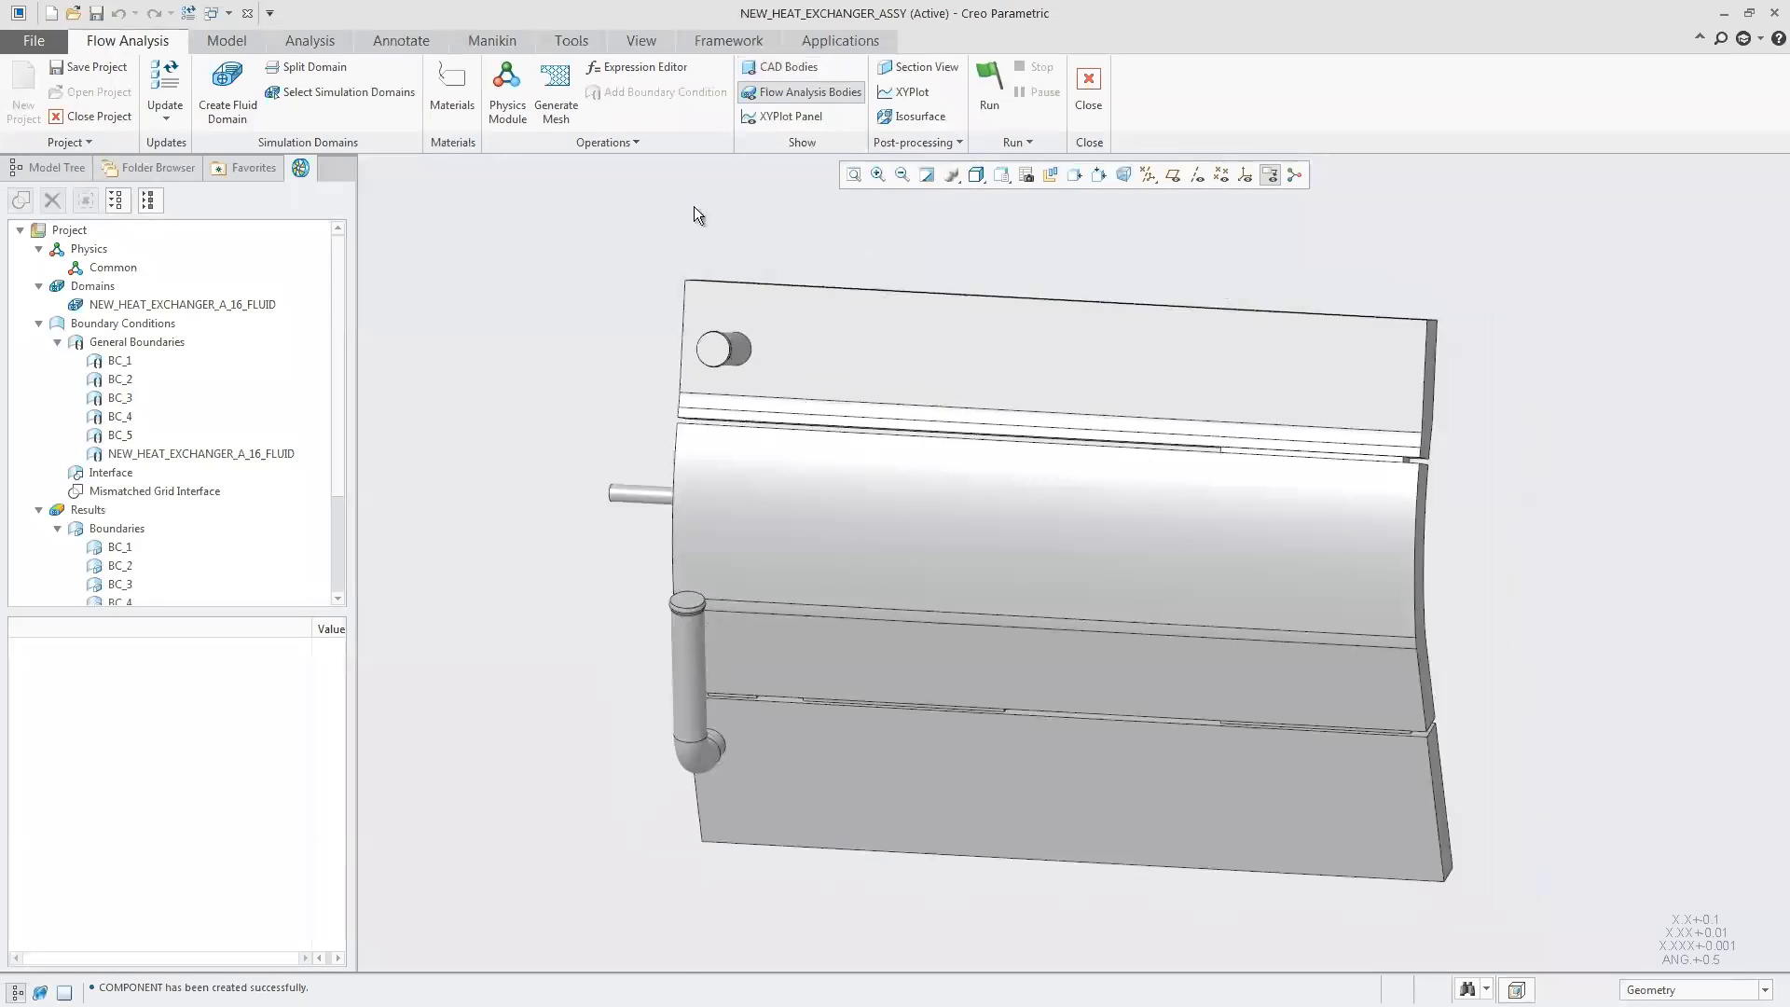
{"action": "key", "text": "ctrl+d"}
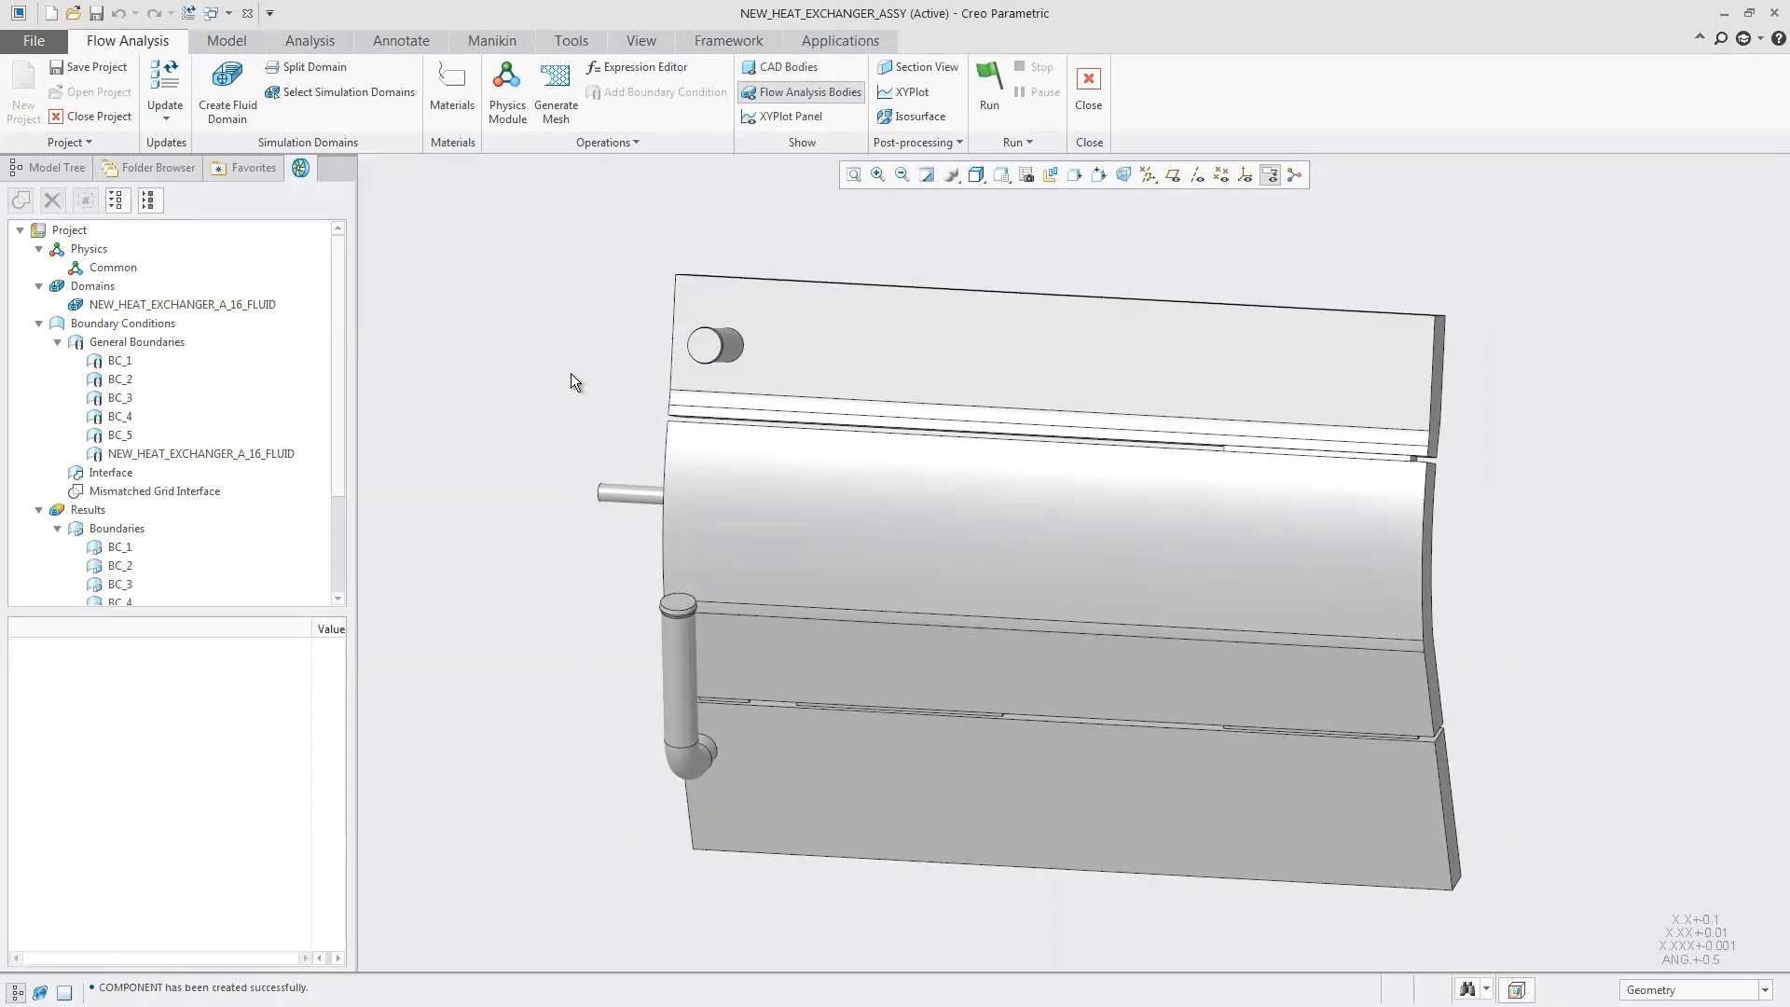
{"action": "left_click", "coordinate": [359, 91]}
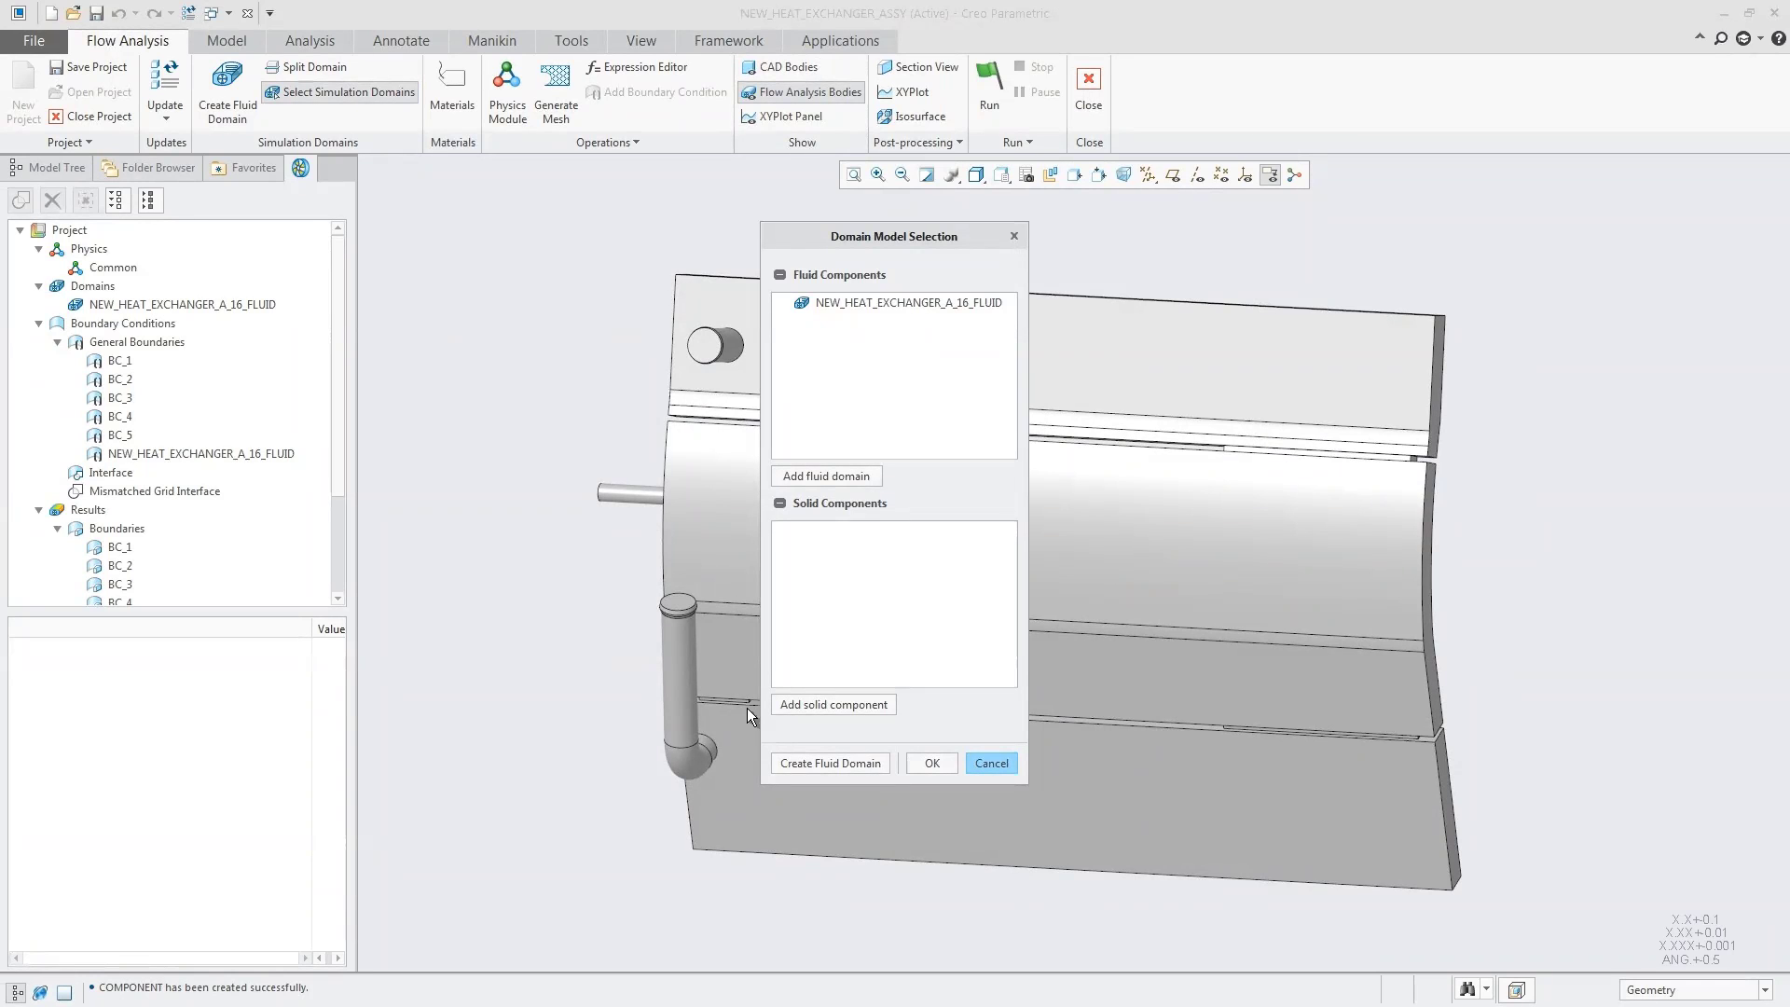
{"action": "left_click", "coordinate": [821, 705]}
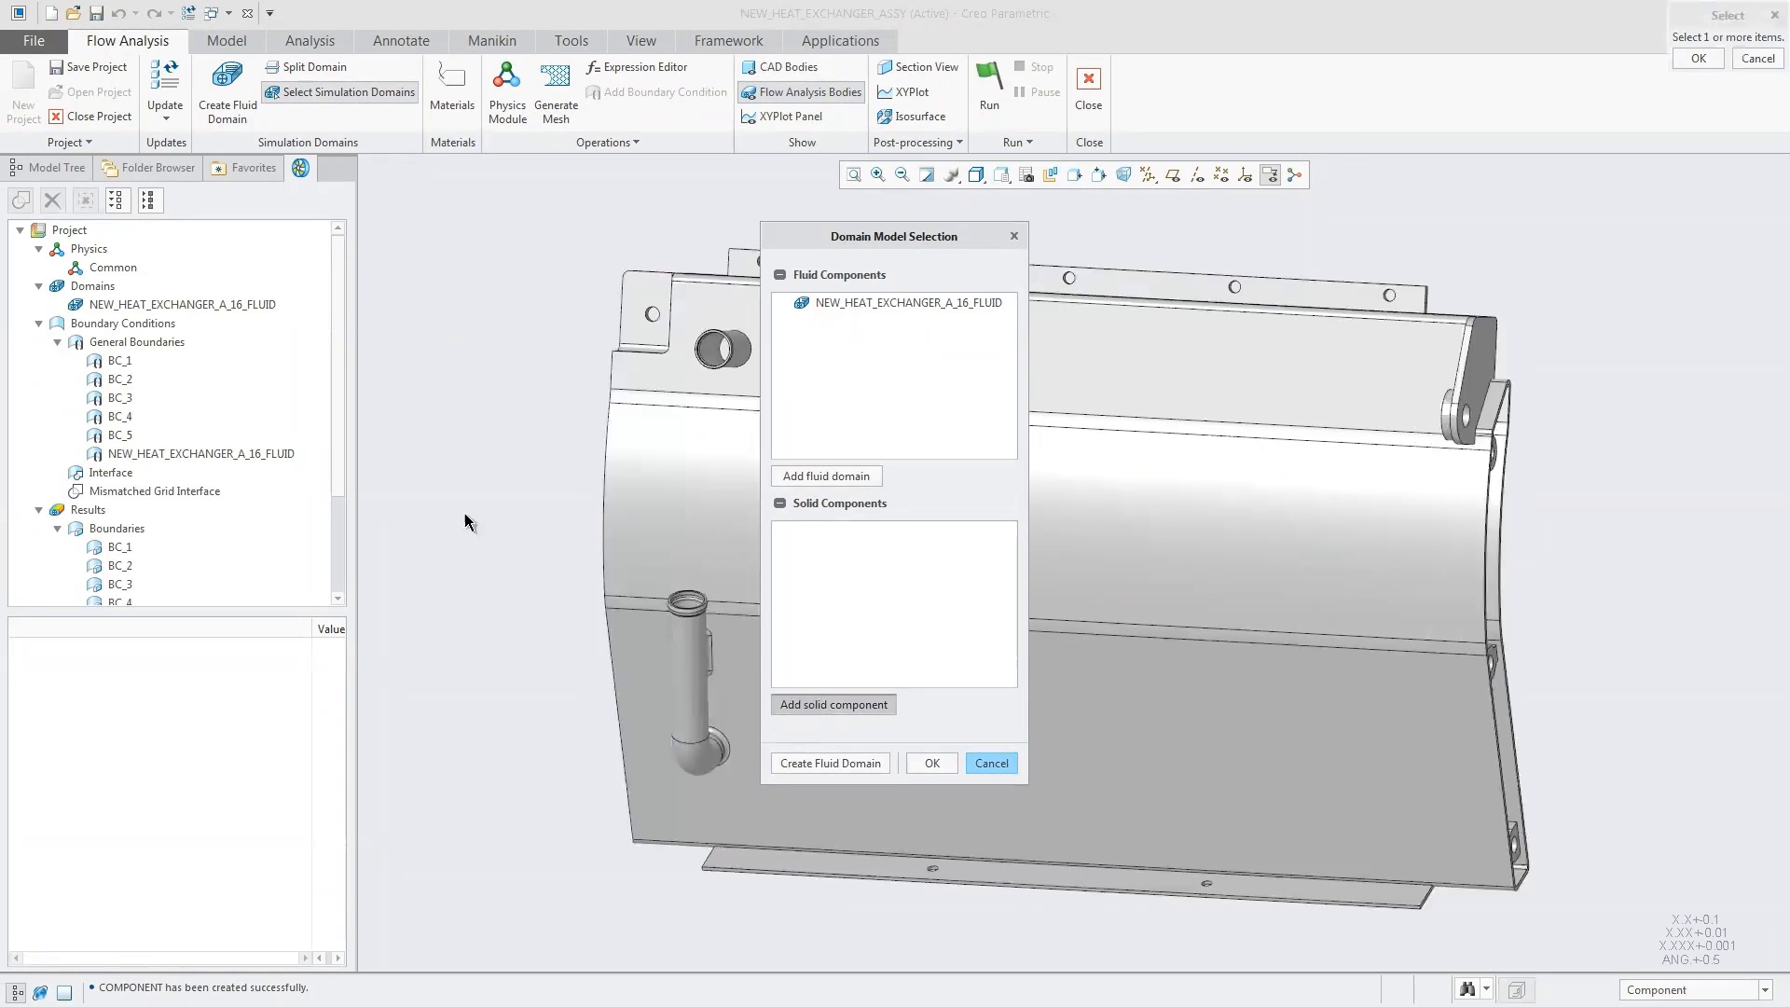
{"action": "left_click", "coordinate": [36, 168]}
{"action": "left_click", "coordinate": [122, 341]}
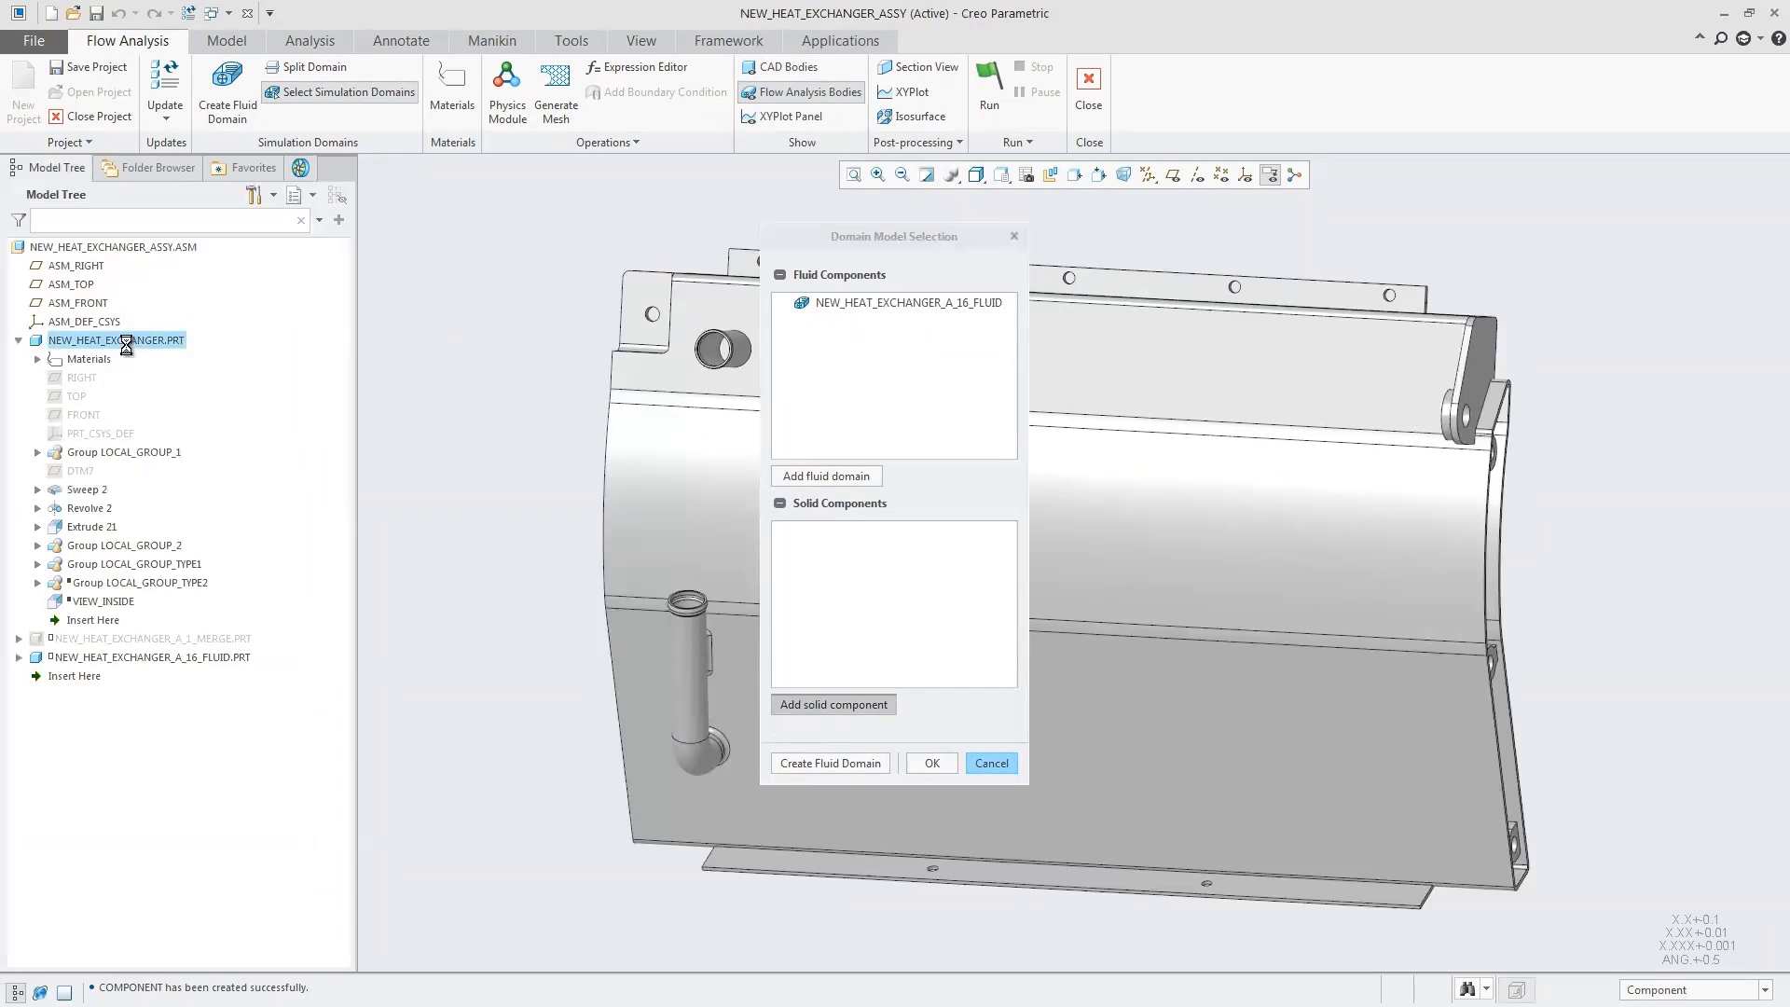
{"action": "middle_click", "coordinate": [515, 589]}
{"action": "left_click", "coordinate": [931, 763]}
{"action": "left_click", "coordinate": [298, 168]}
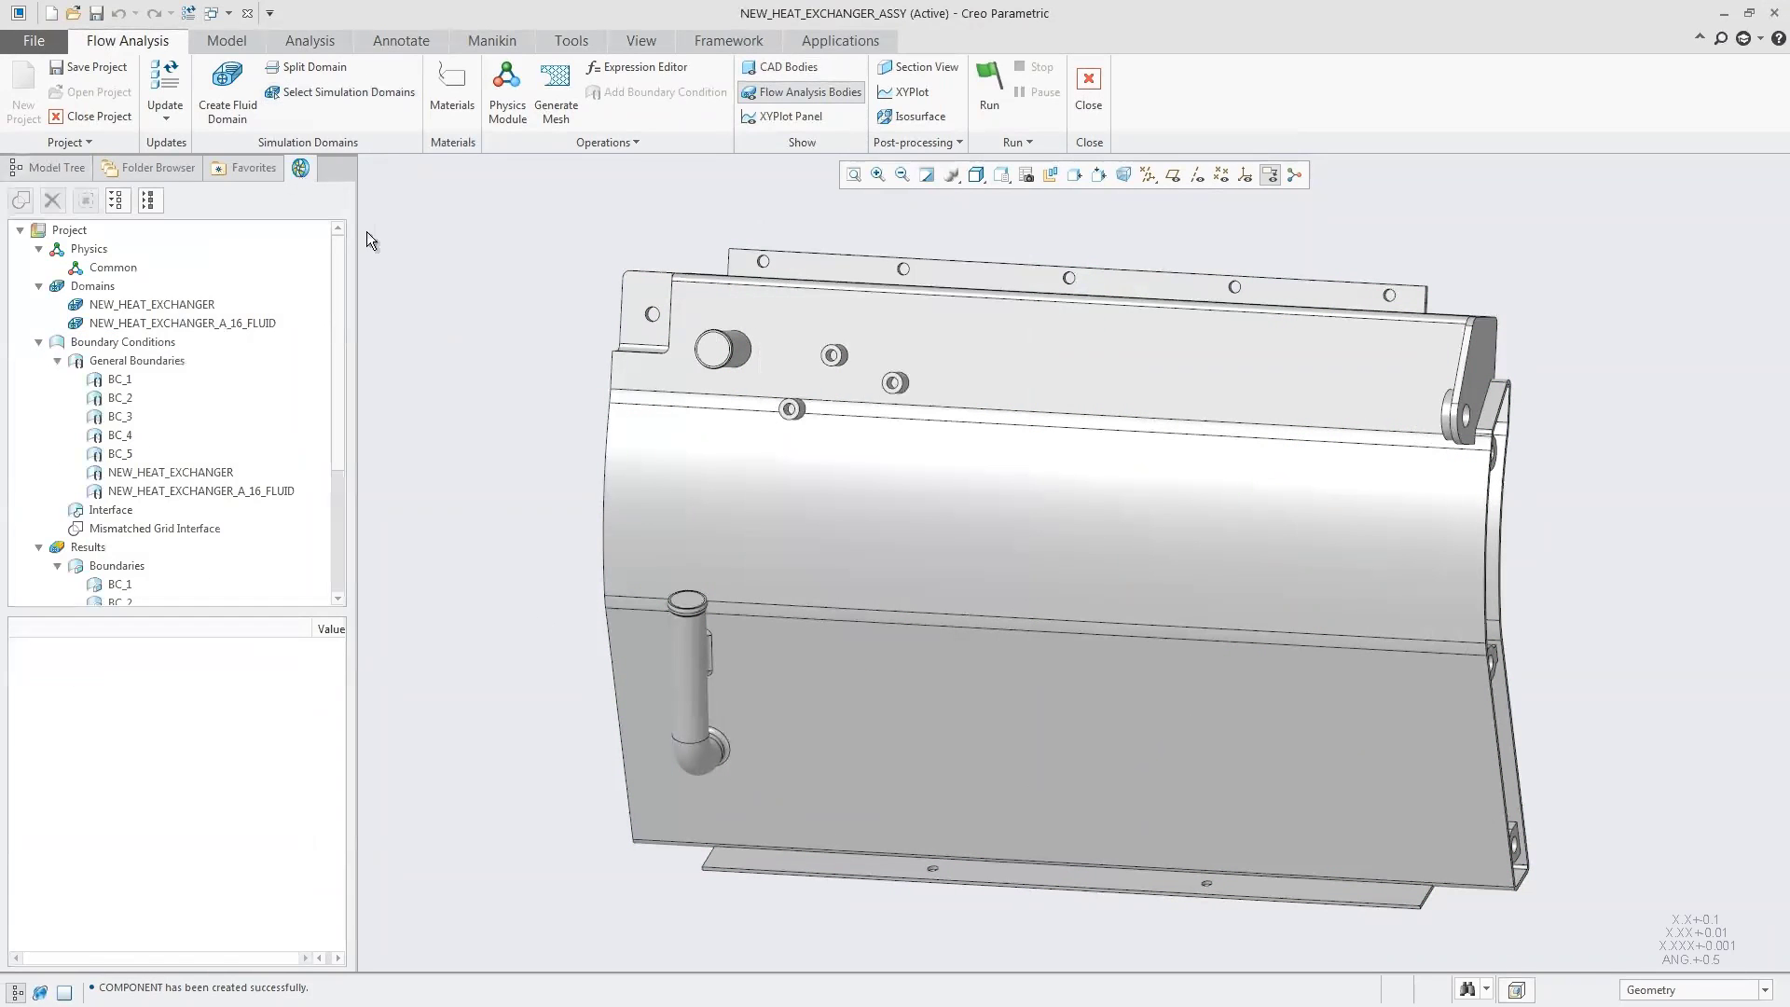
{"action": "left_click", "coordinate": [457, 89]}
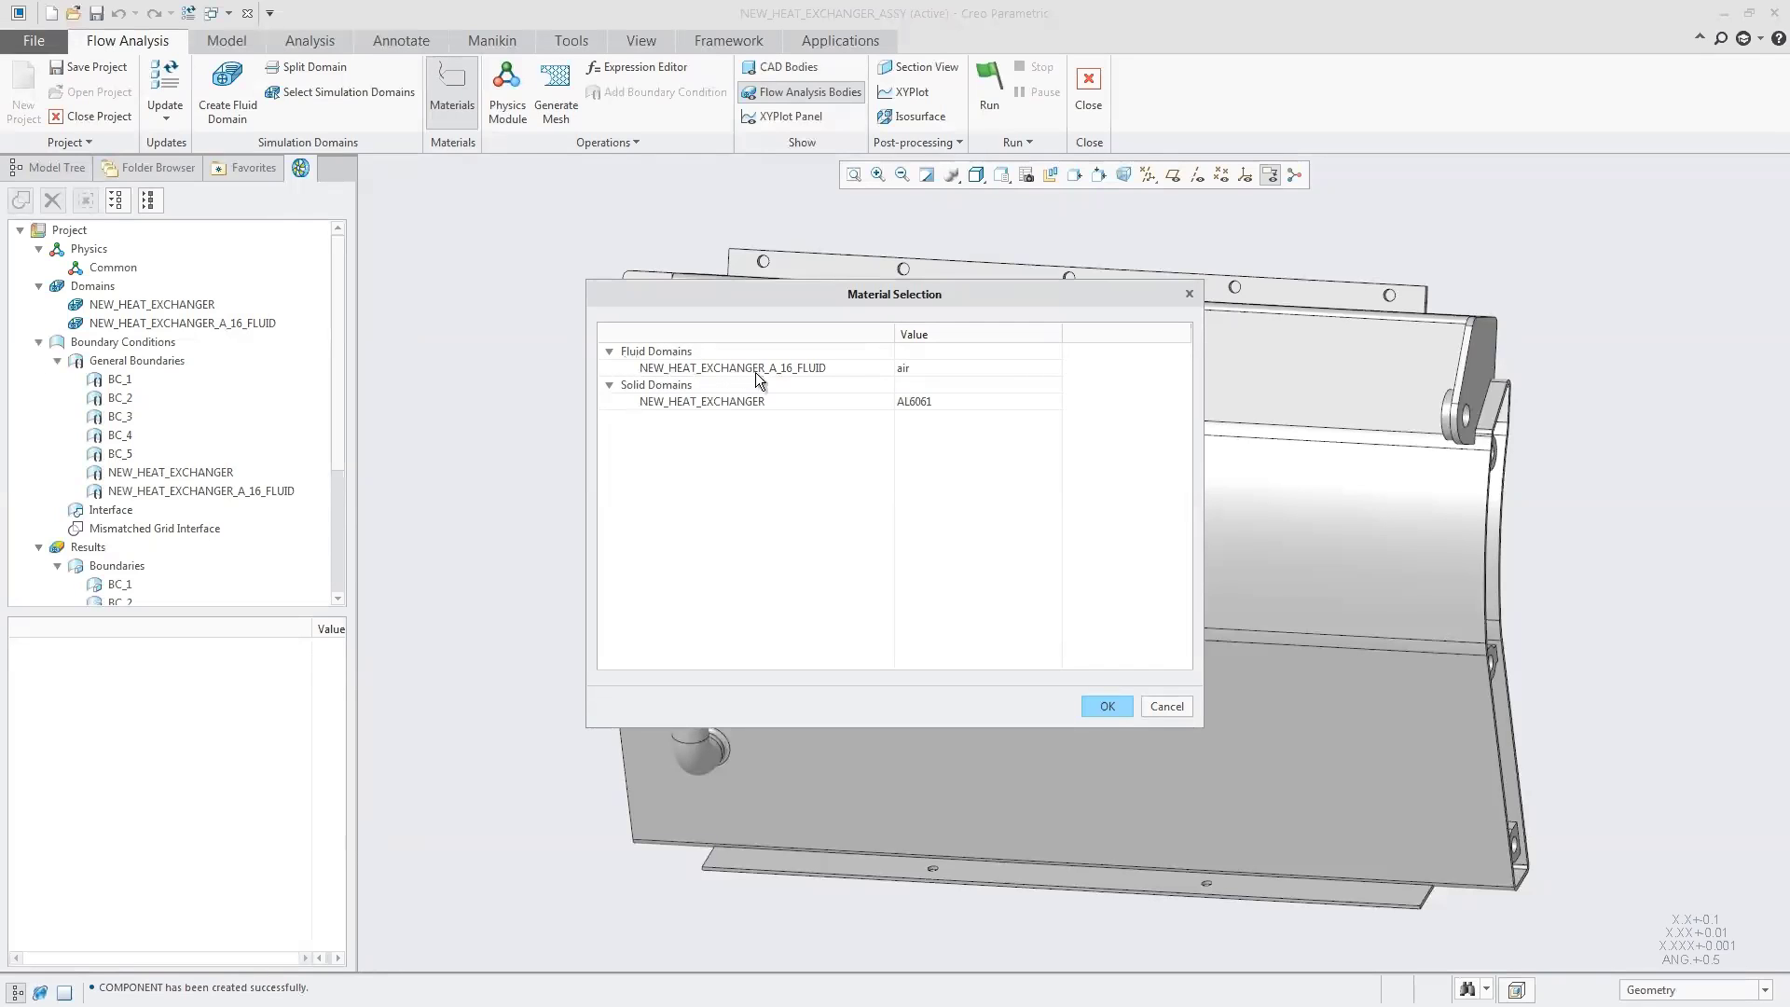
{"action": "left_click", "coordinate": [924, 372]}
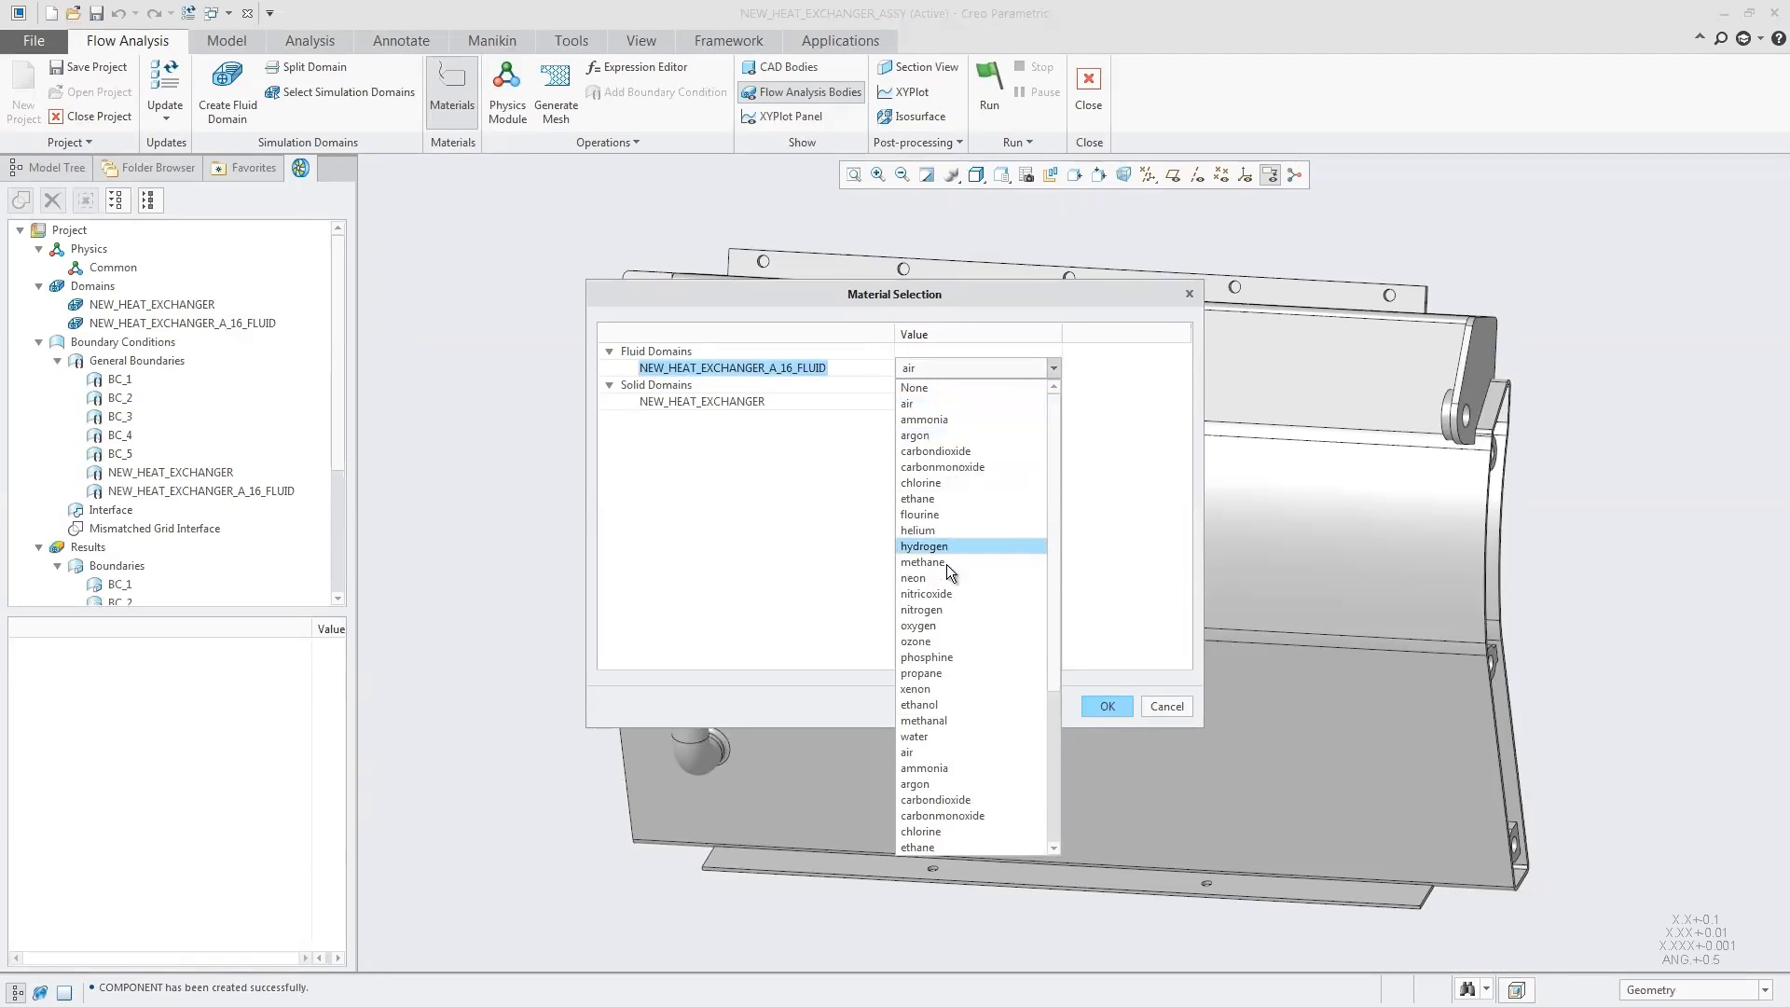
{"action": "left_click", "coordinate": [926, 737]}
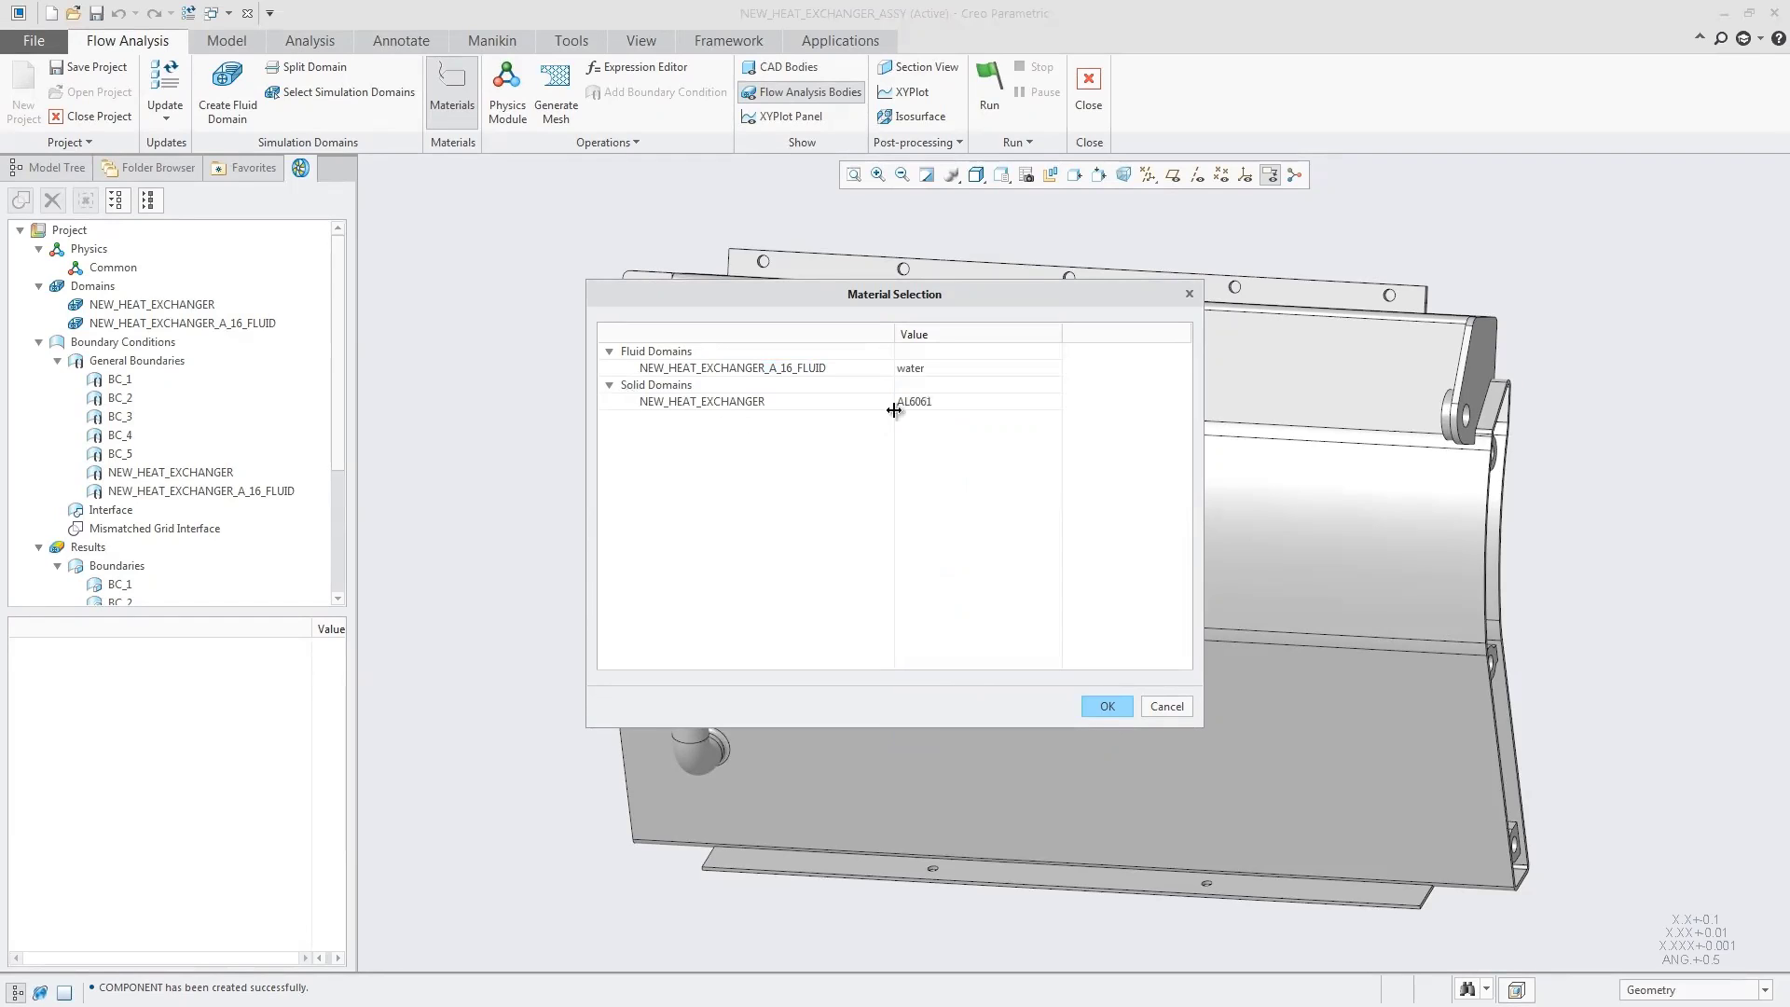
{"action": "left_click", "coordinate": [1099, 704]}
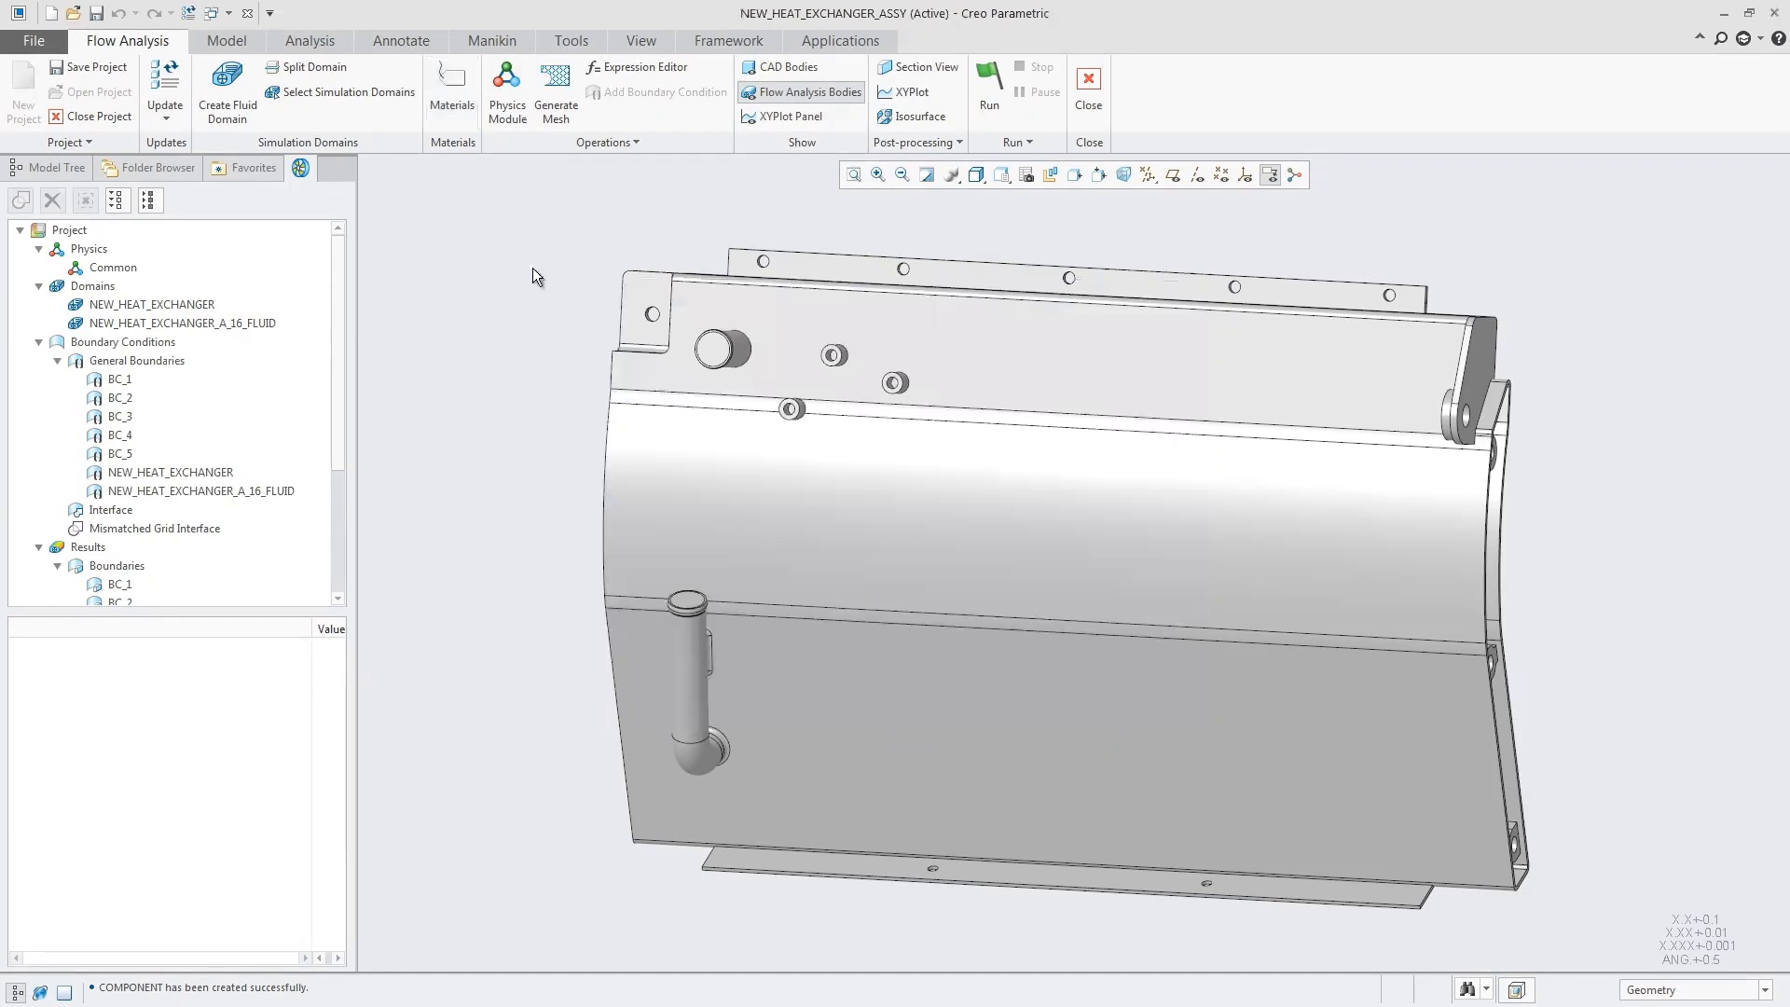
Move Turbulence, Heat and Streamline from Available Modules into Simulation Modules.
{"action": "left_click", "coordinate": [499, 91]}
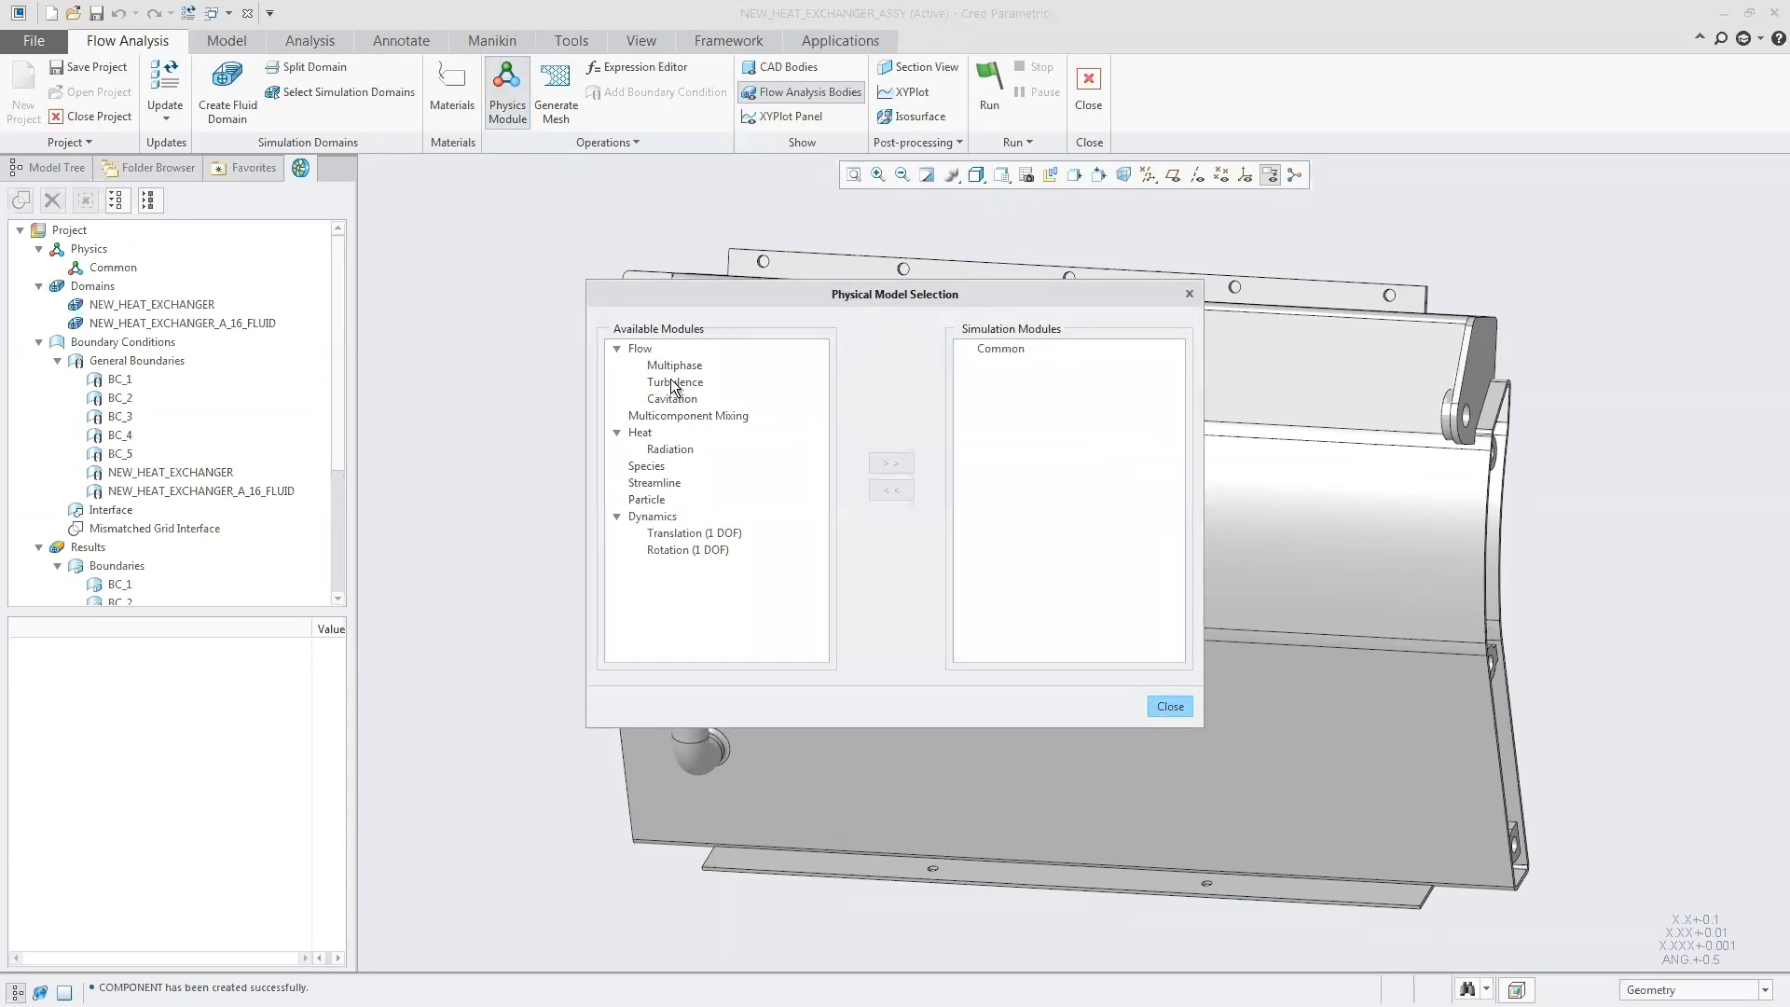
{"action": "double_click", "coordinate": [672, 383]}
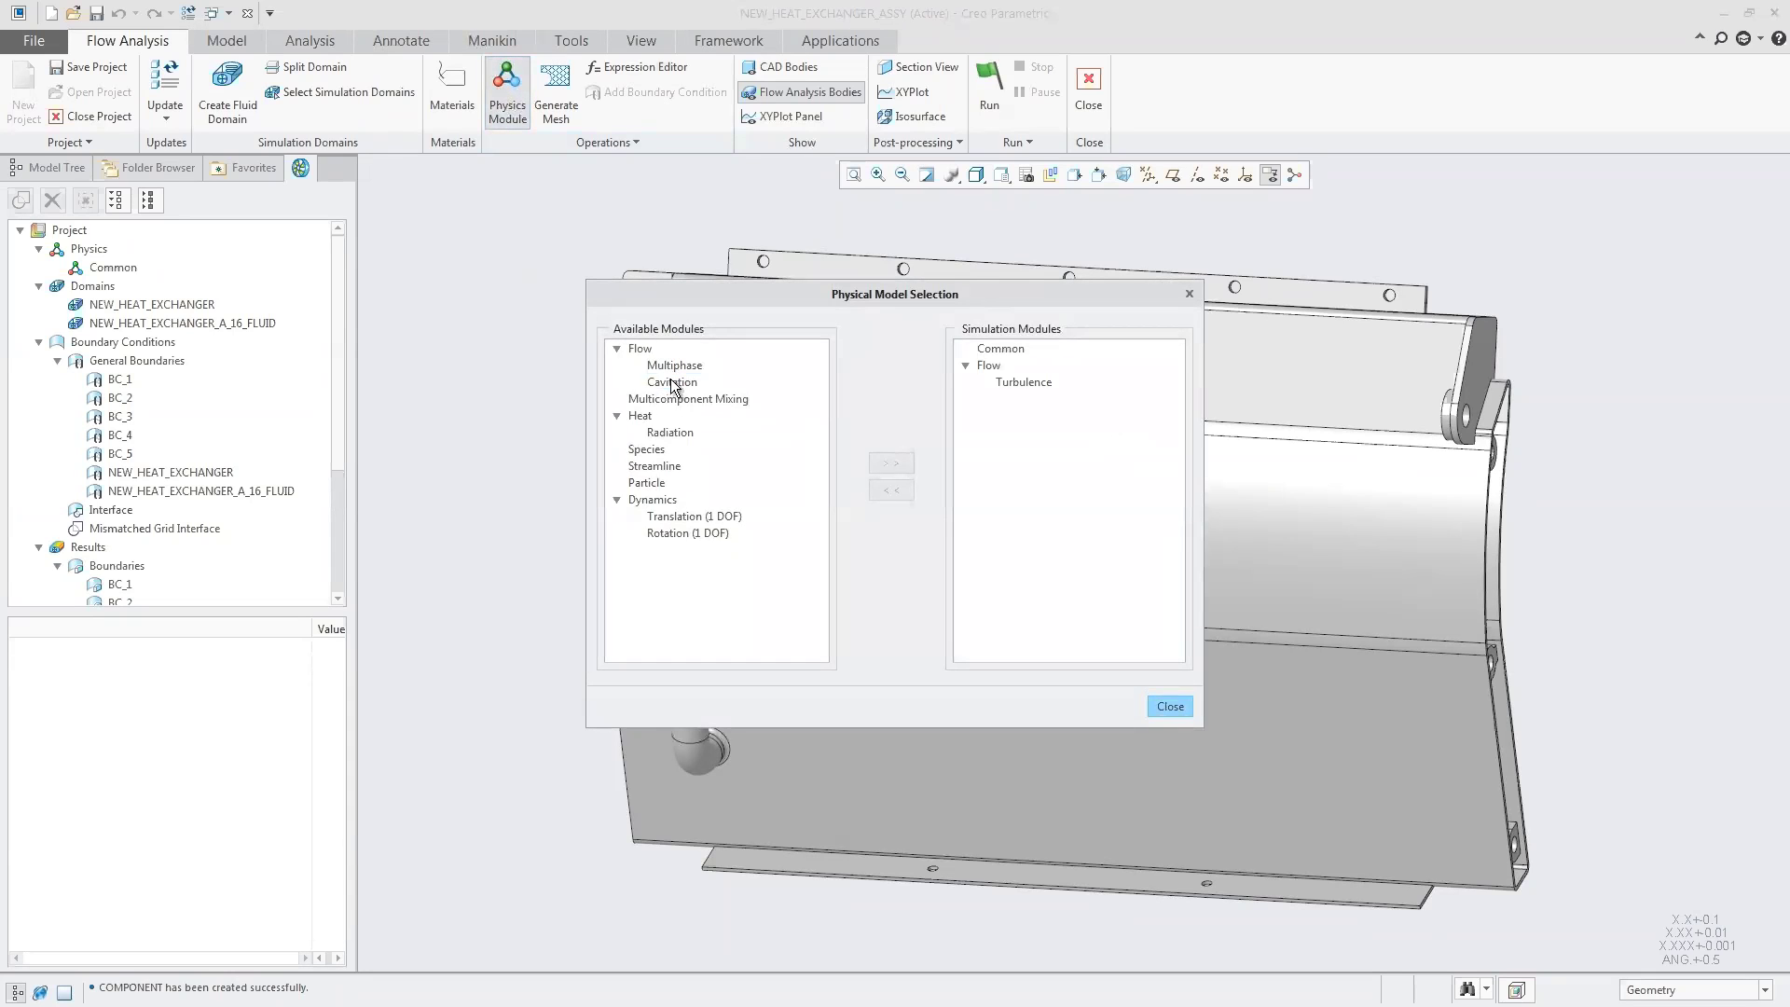
{"action": "double_click", "coordinate": [643, 418]}
{"action": "double_click", "coordinate": [671, 470]}
Set the NEW_HEAT_EXCHANGER domain's Heat output Min/Max Temperature to Yes.
{"action": "left_click", "coordinate": [1173, 708]}
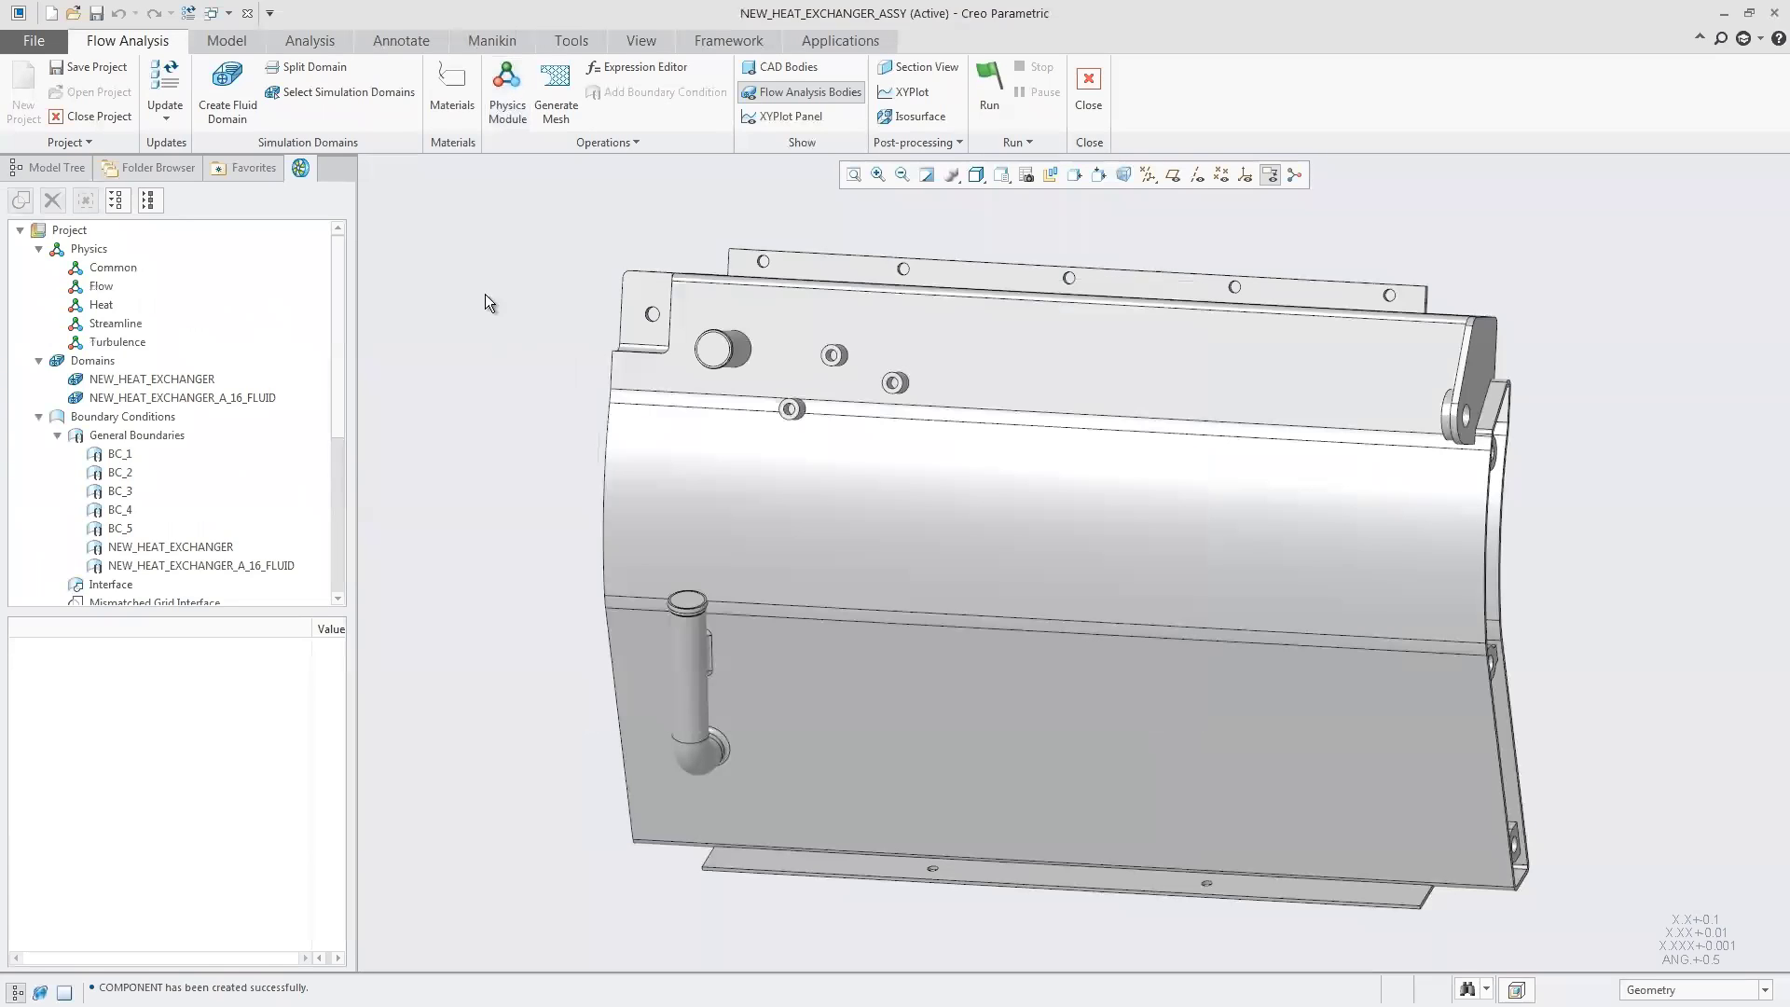
{"action": "left_click", "coordinate": [140, 379]}
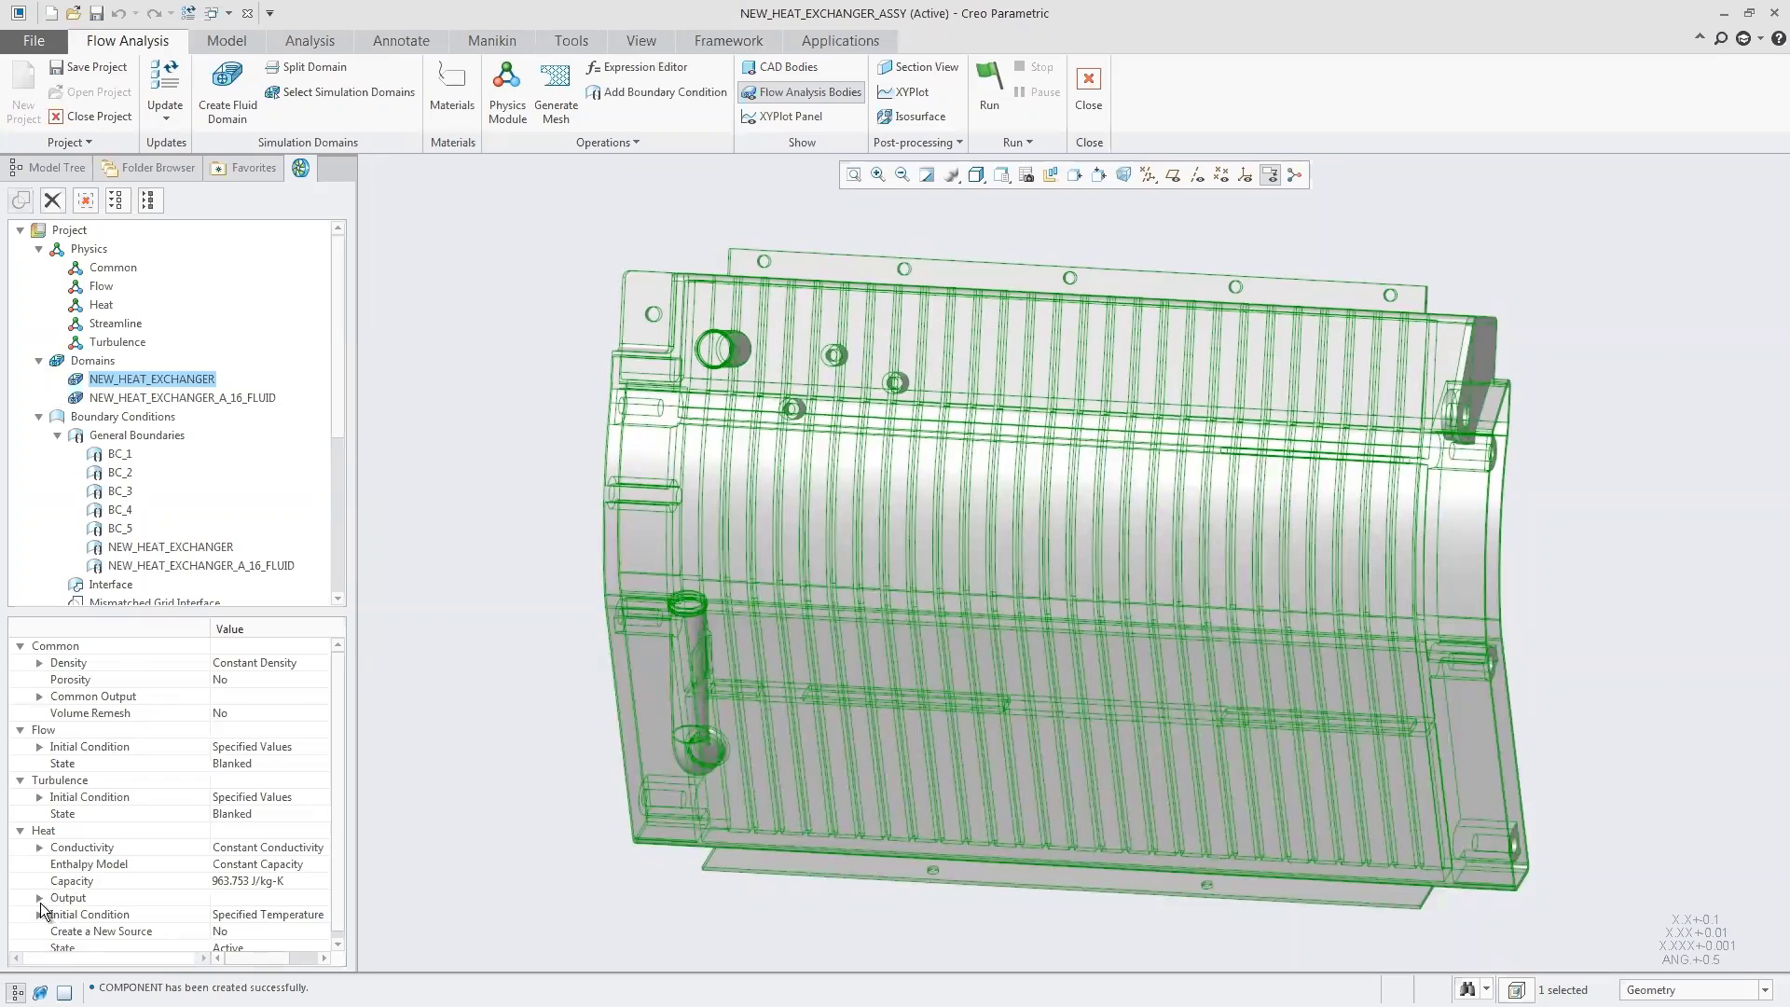
{"action": "left_click", "coordinate": [40, 898]}
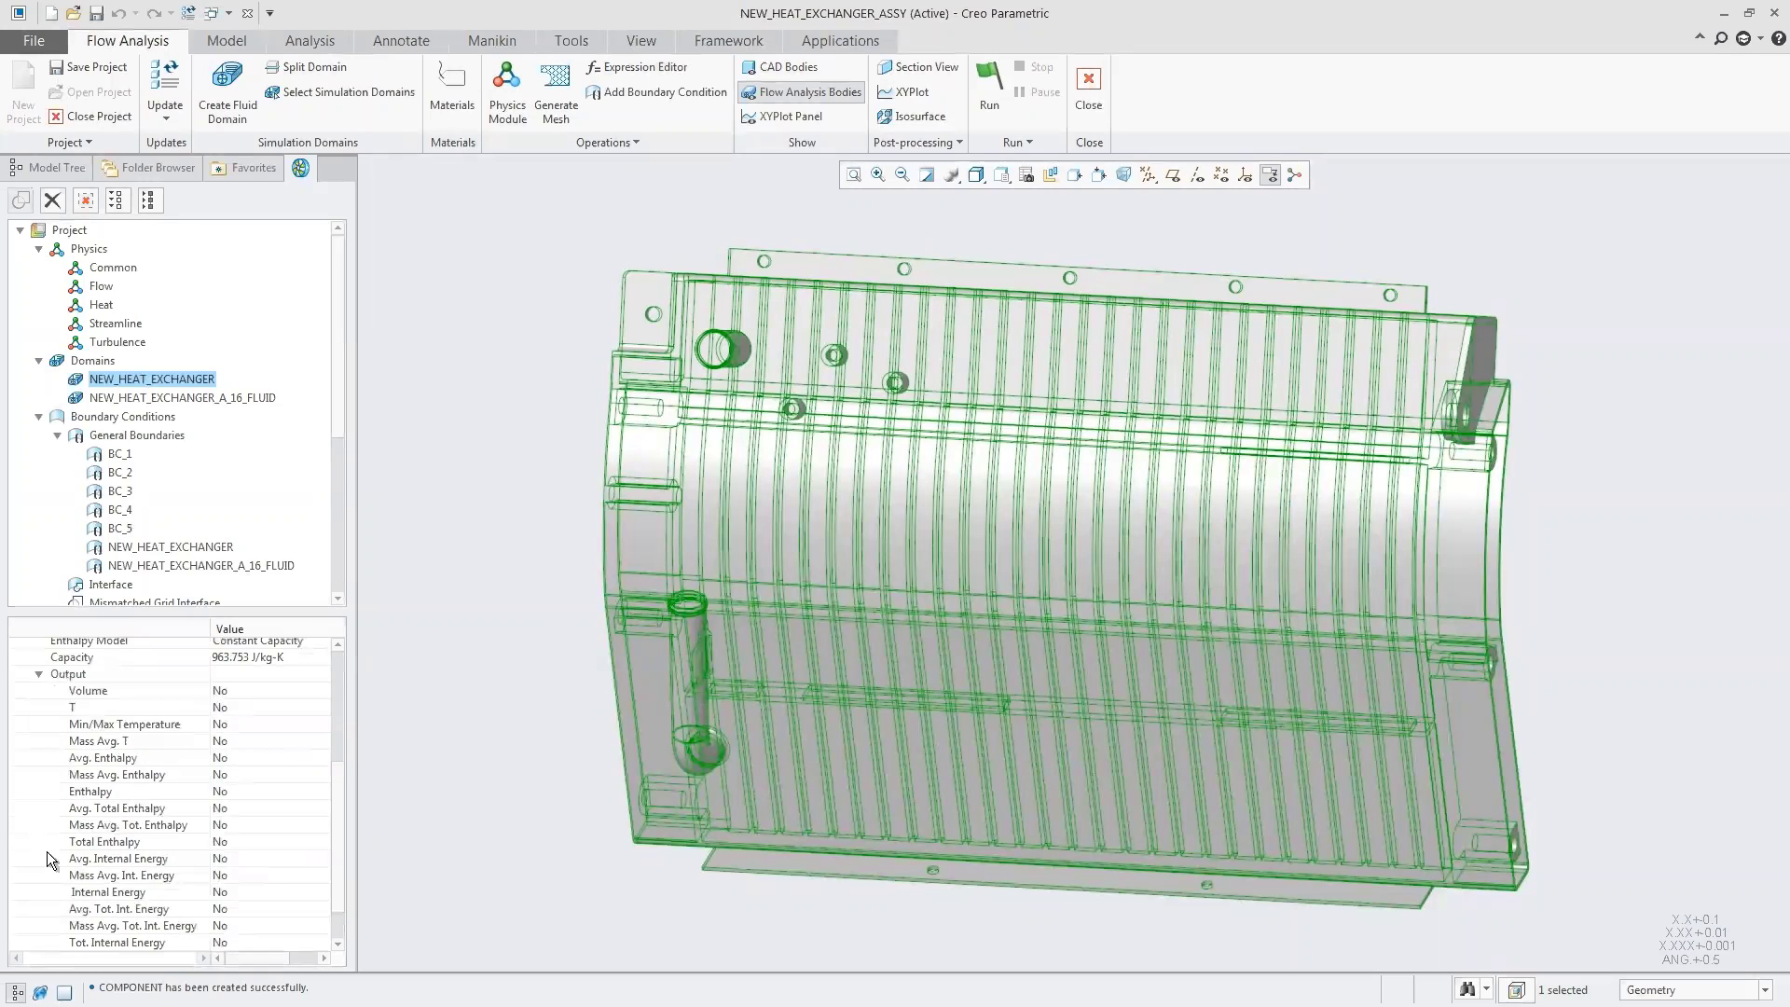
{"action": "left_click", "coordinate": [232, 722]}
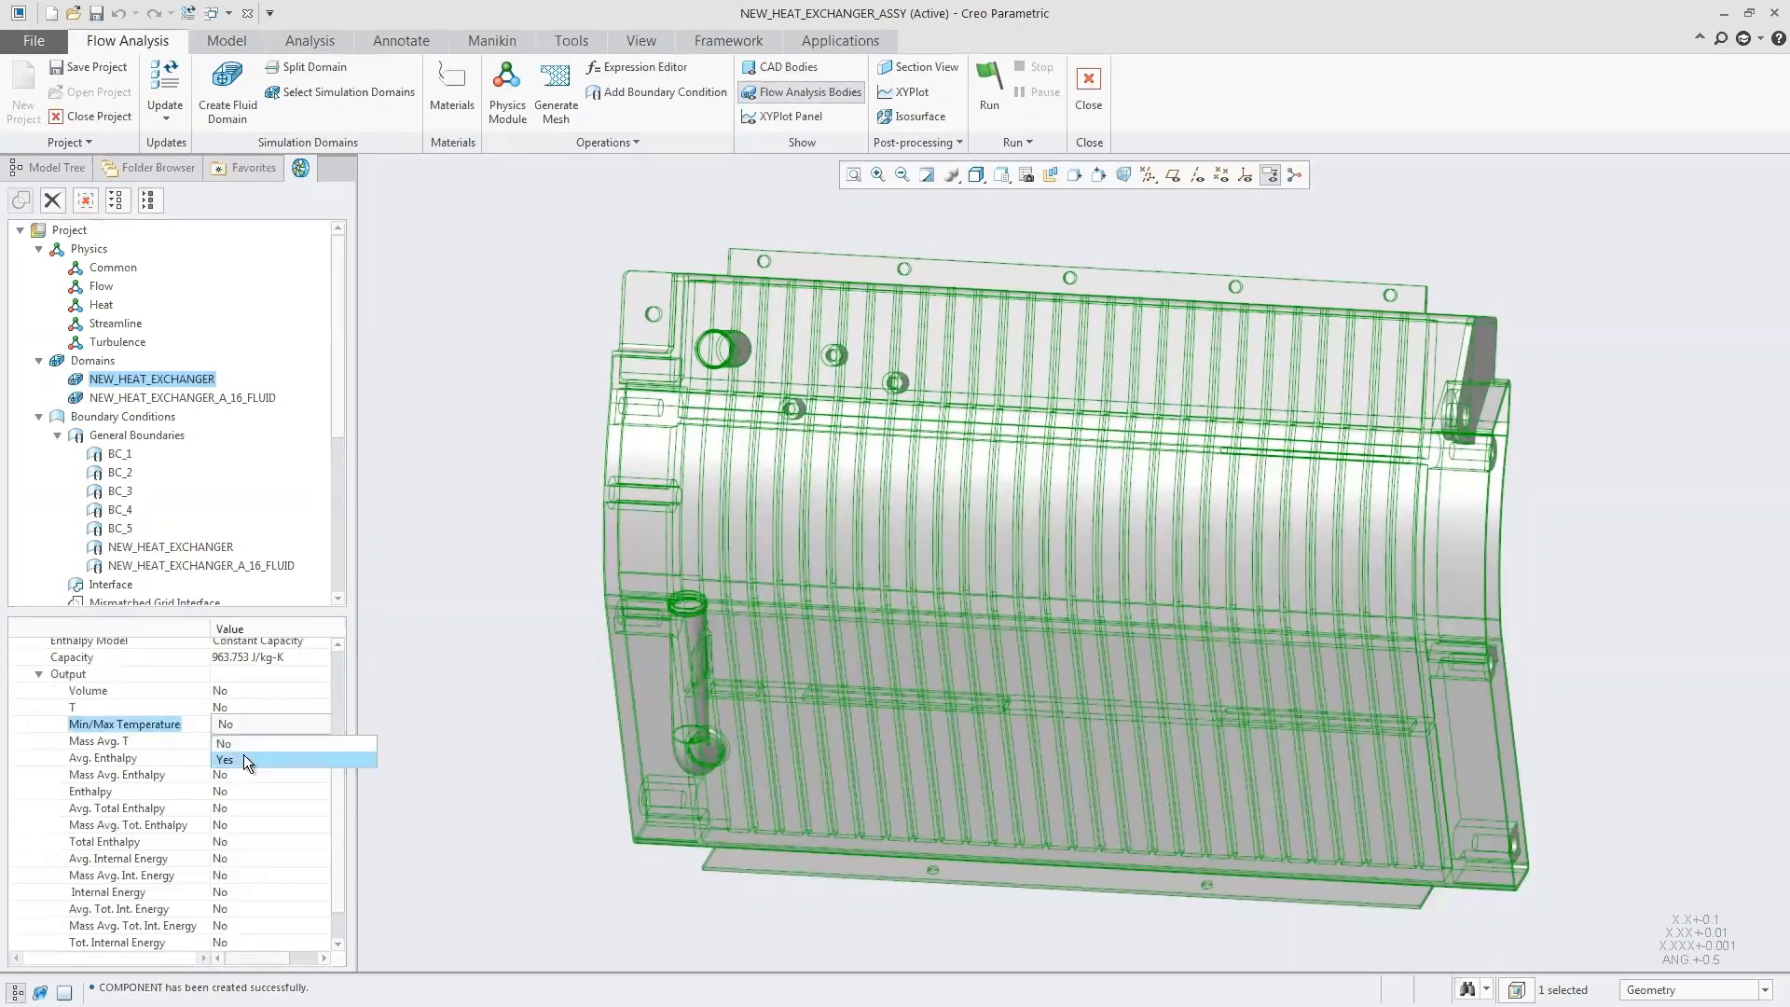
{"action": "left_click", "coordinate": [241, 758]}
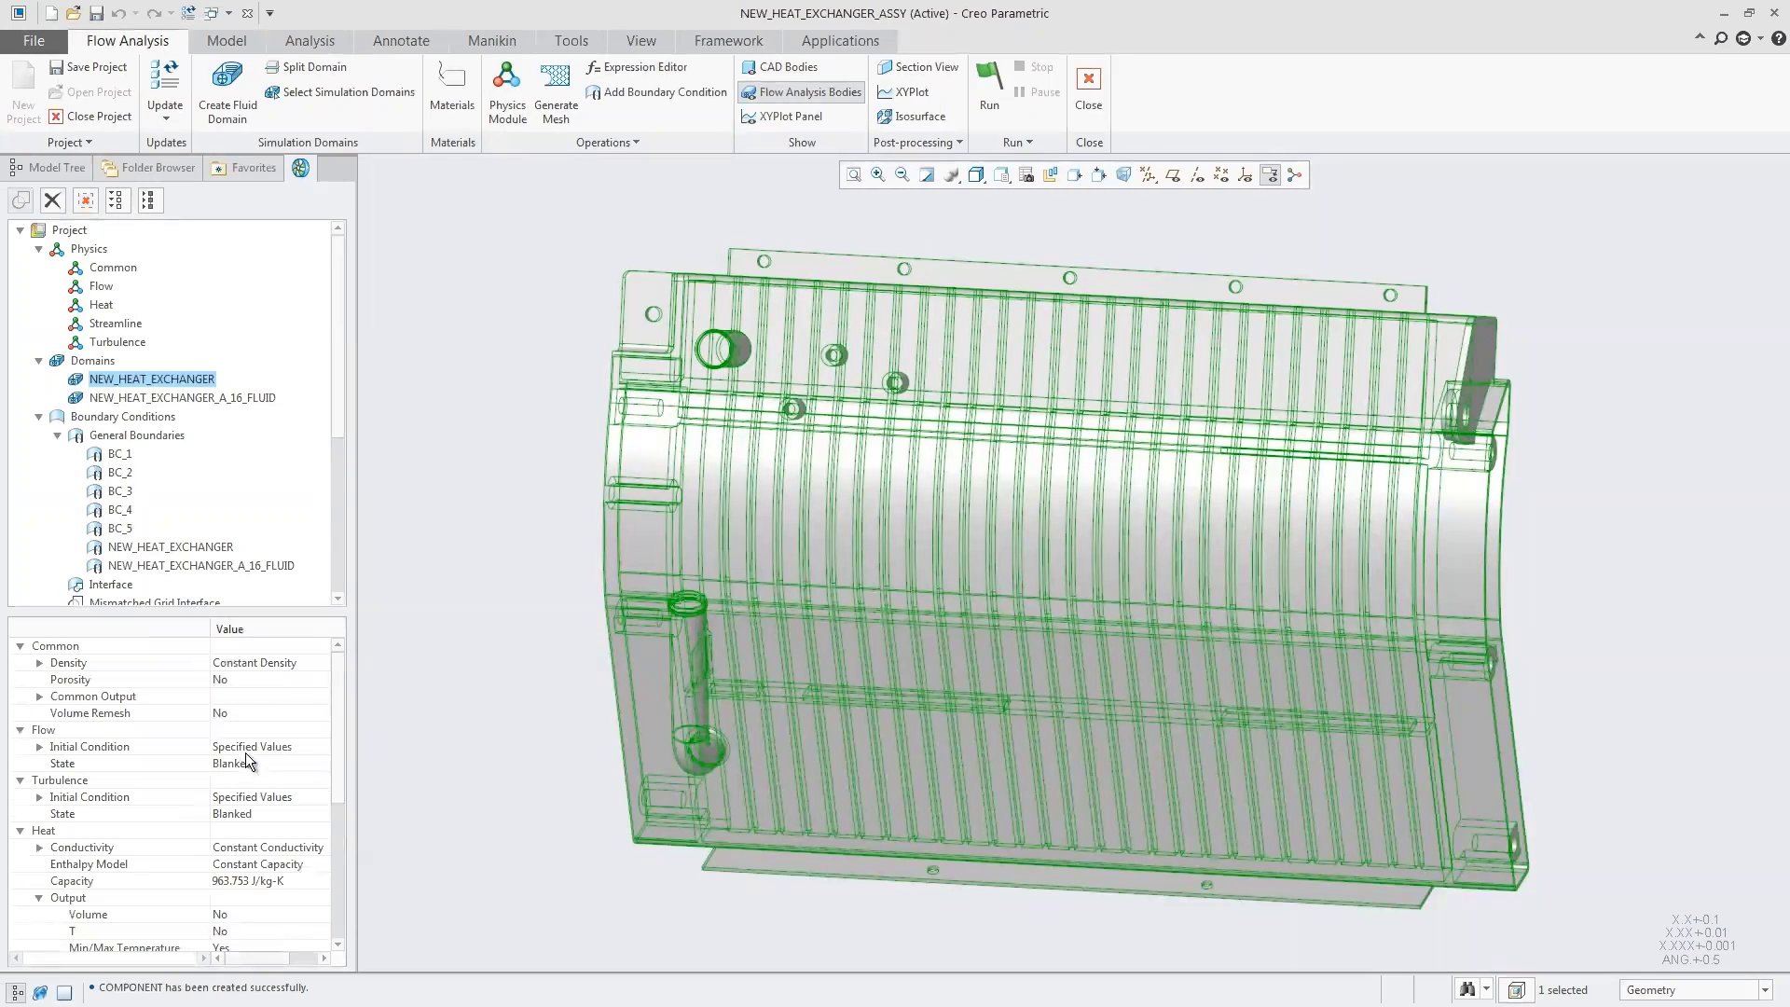
Open and close the residual and XY plot panel, then clear the selection.
{"action": "left_click", "coordinate": [908, 92]}
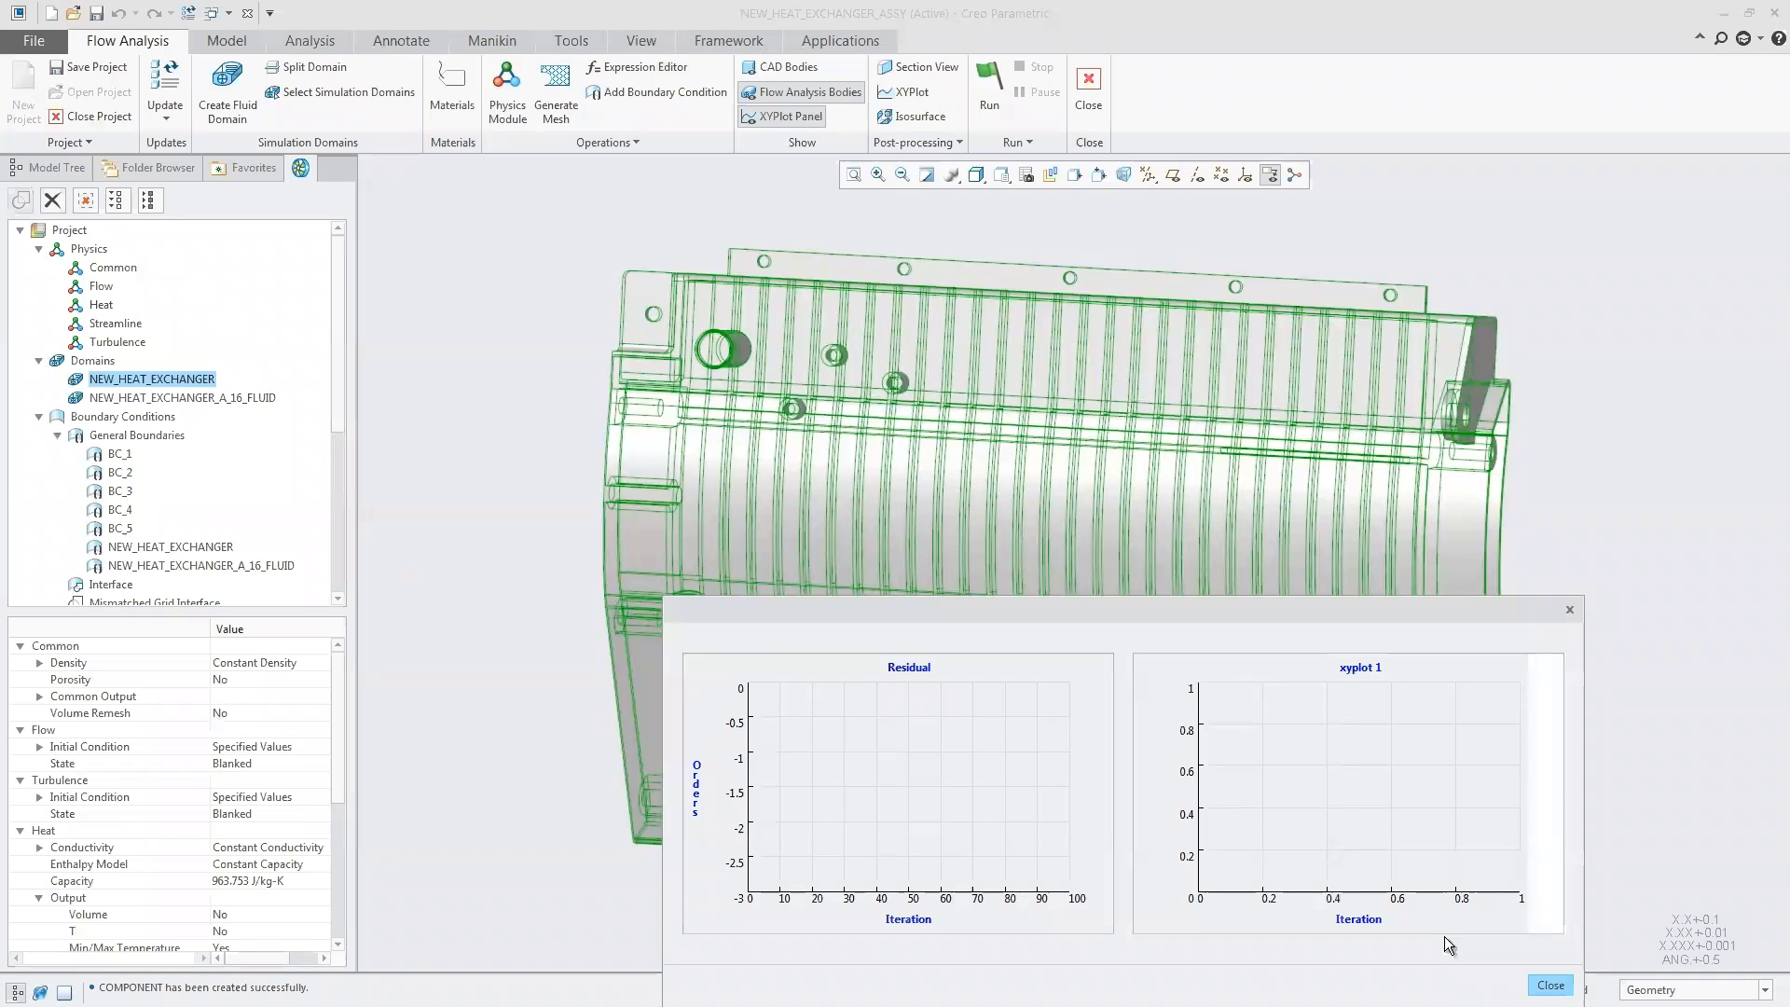
{"action": "left_click", "coordinate": [1550, 984]}
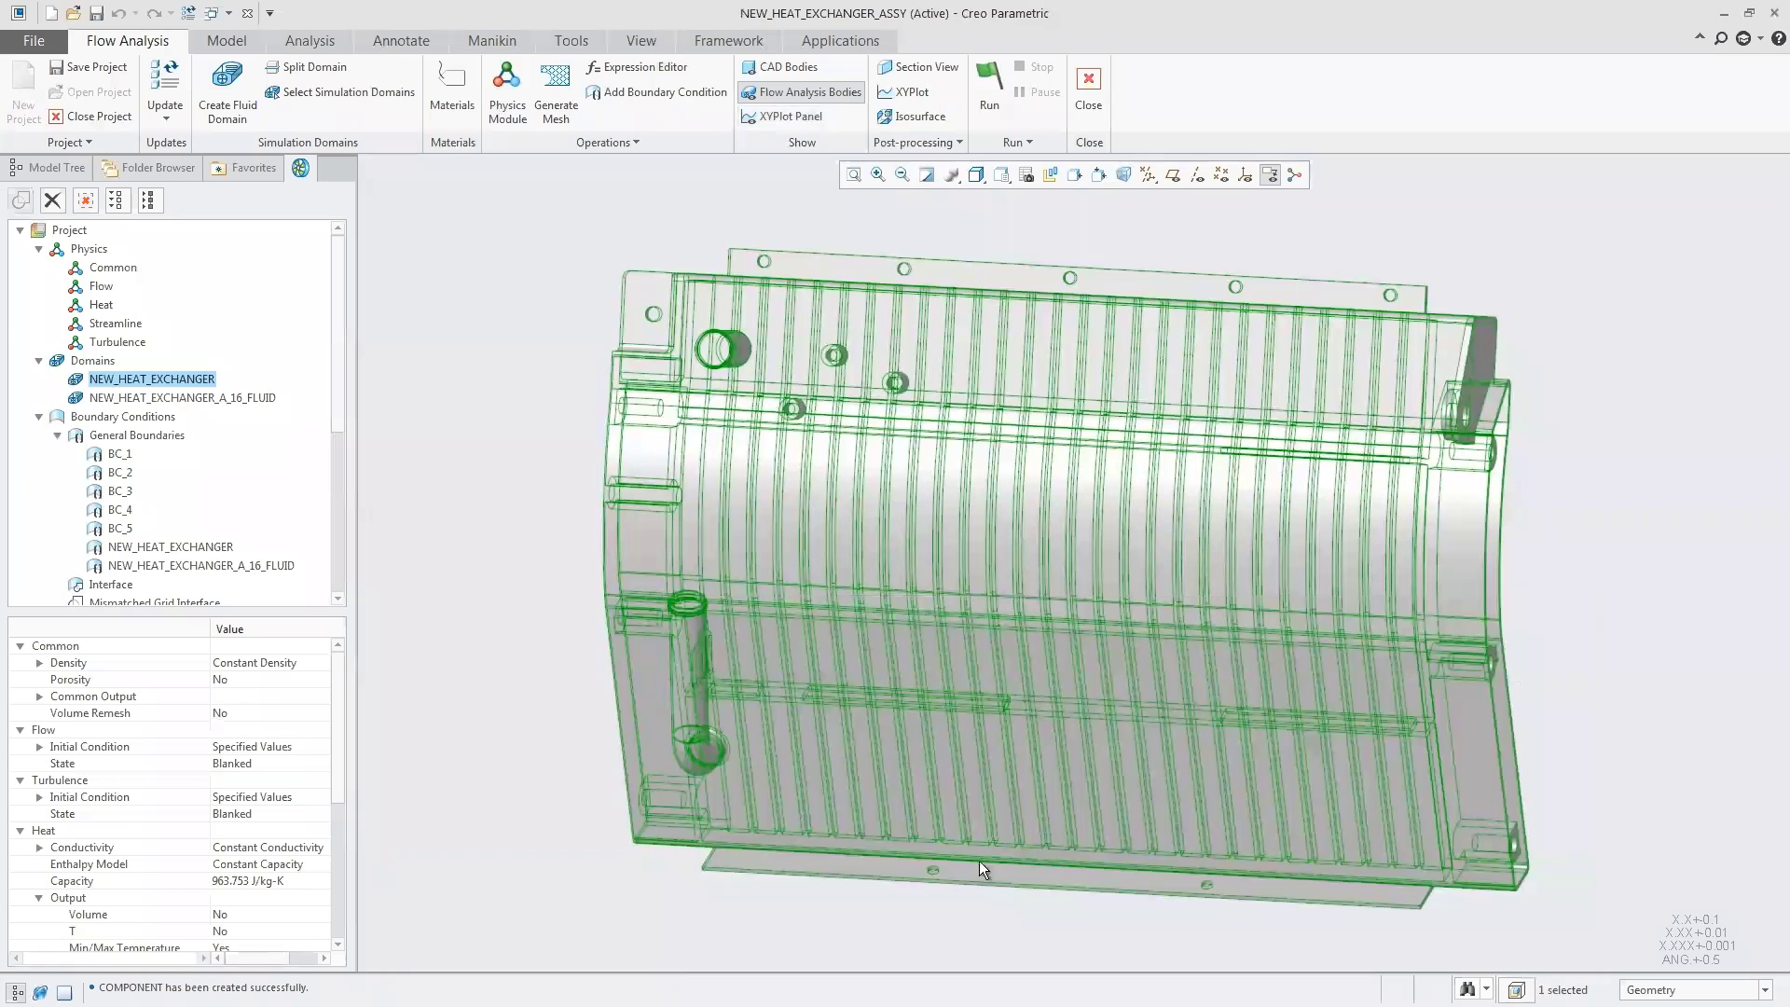
{"action": "left_click", "coordinate": [501, 523]}
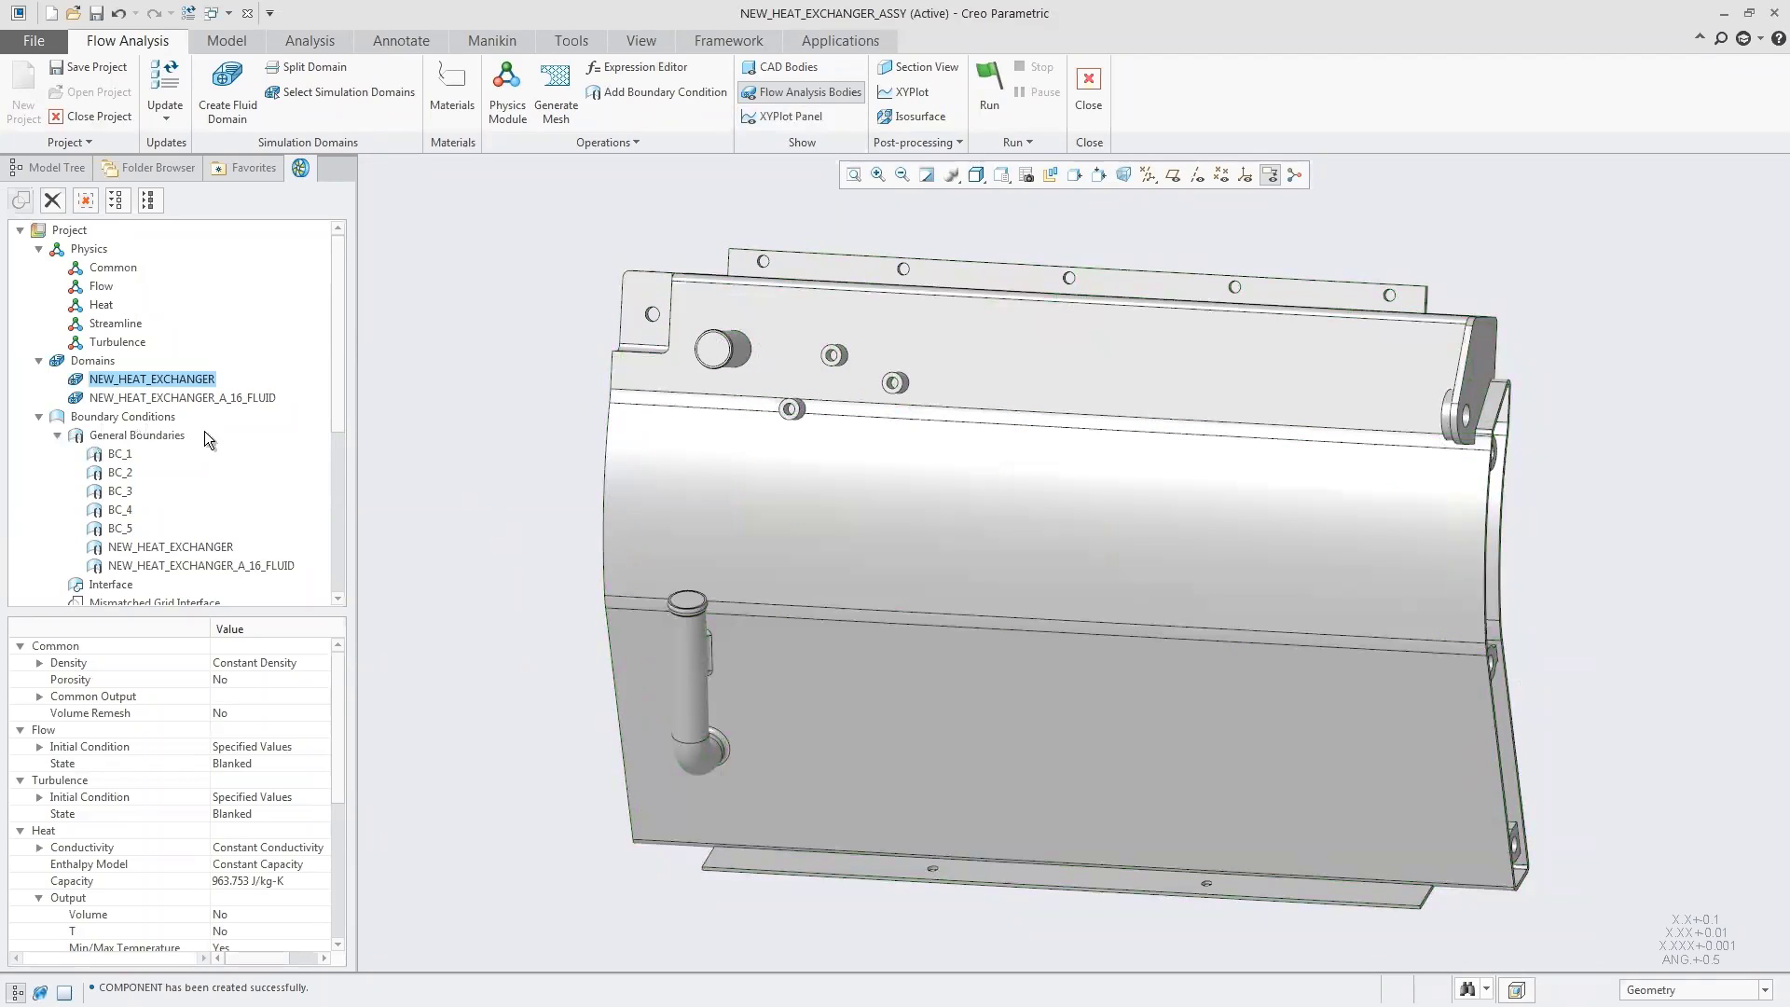
{"action": "scroll", "coordinate": [393, 454], "scroll_direction": "up", "scroll_amount": 5}
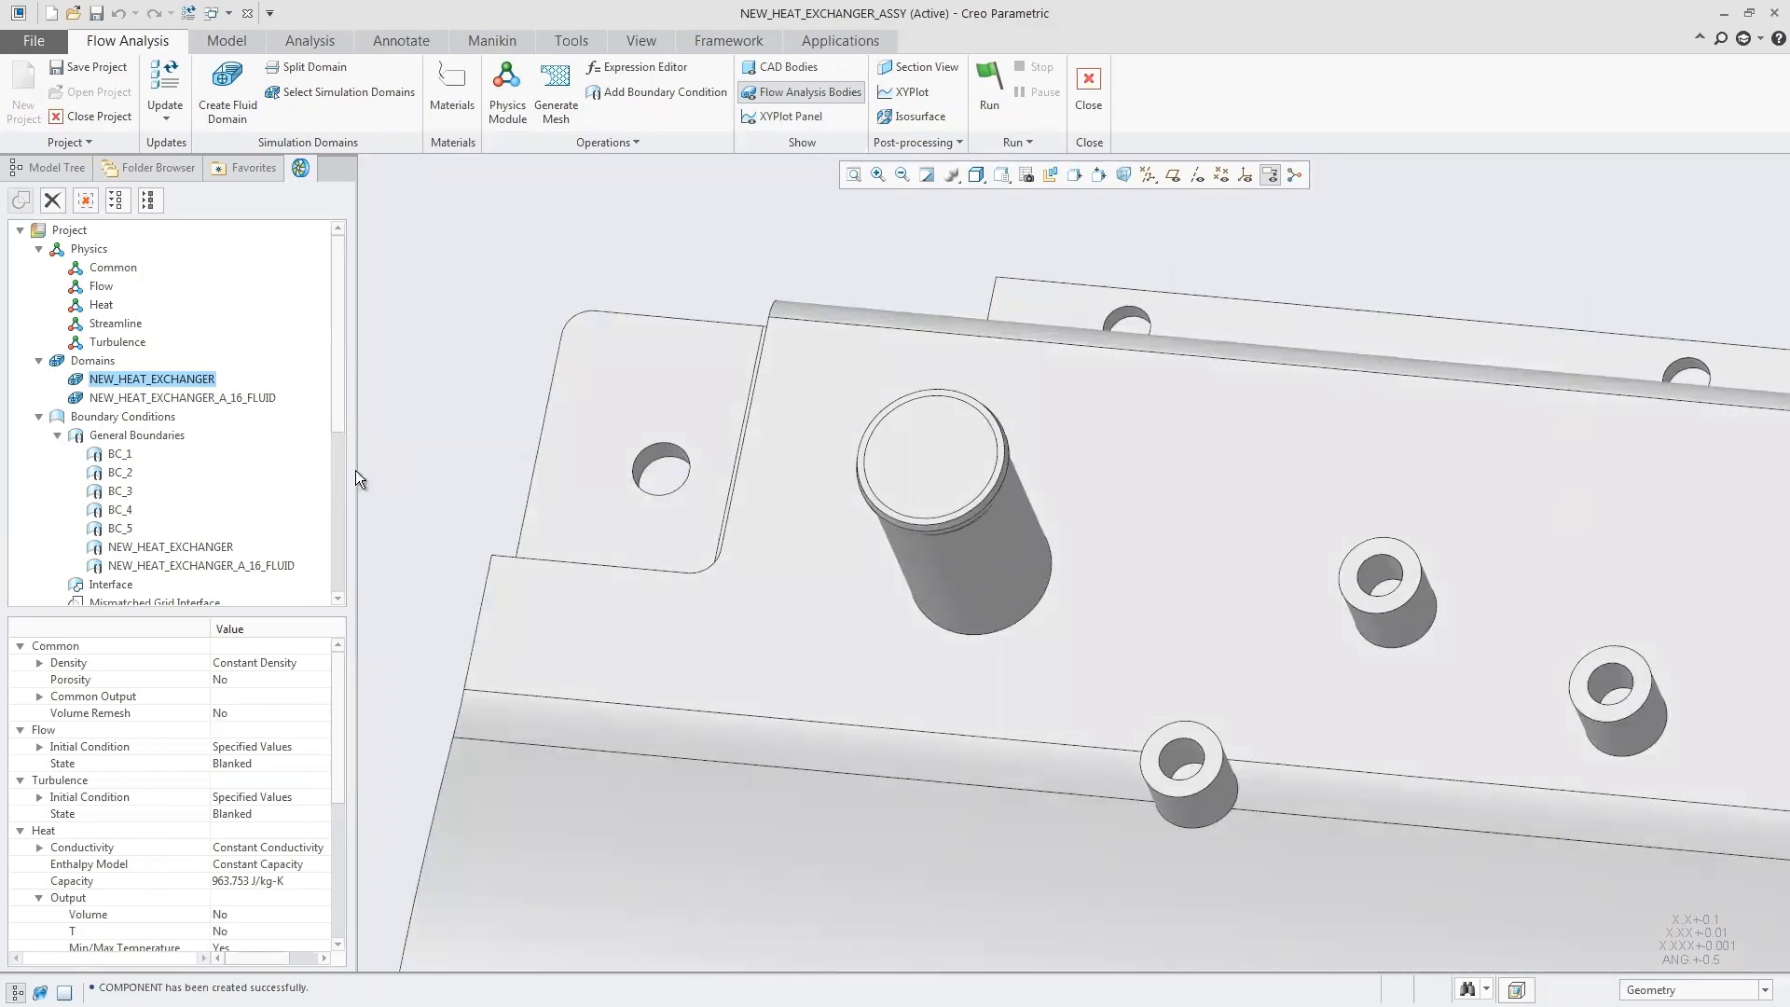
Make BC_3 a Specified Volumetric Flux inflow of 0.00015 m3/s at 358 K releasing particles.
{"action": "left_click", "coordinate": [122, 491]}
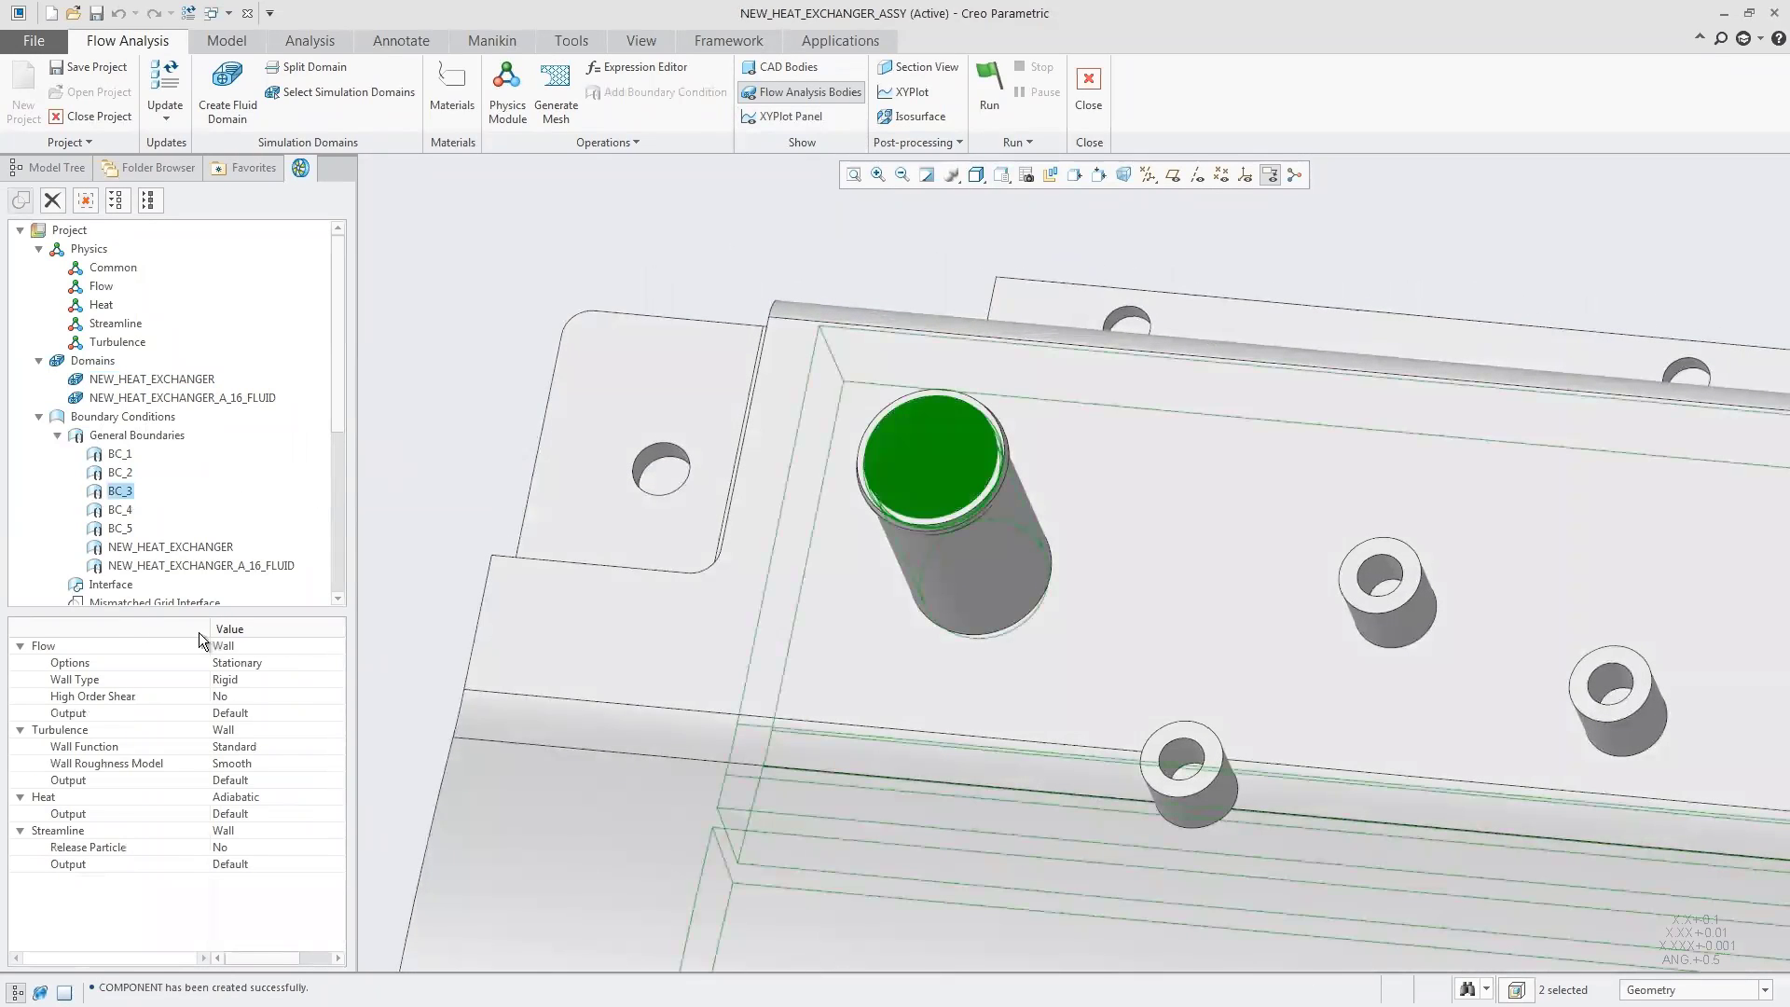
{"action": "left_click", "coordinate": [252, 647]}
{"action": "left_click", "coordinate": [285, 696]}
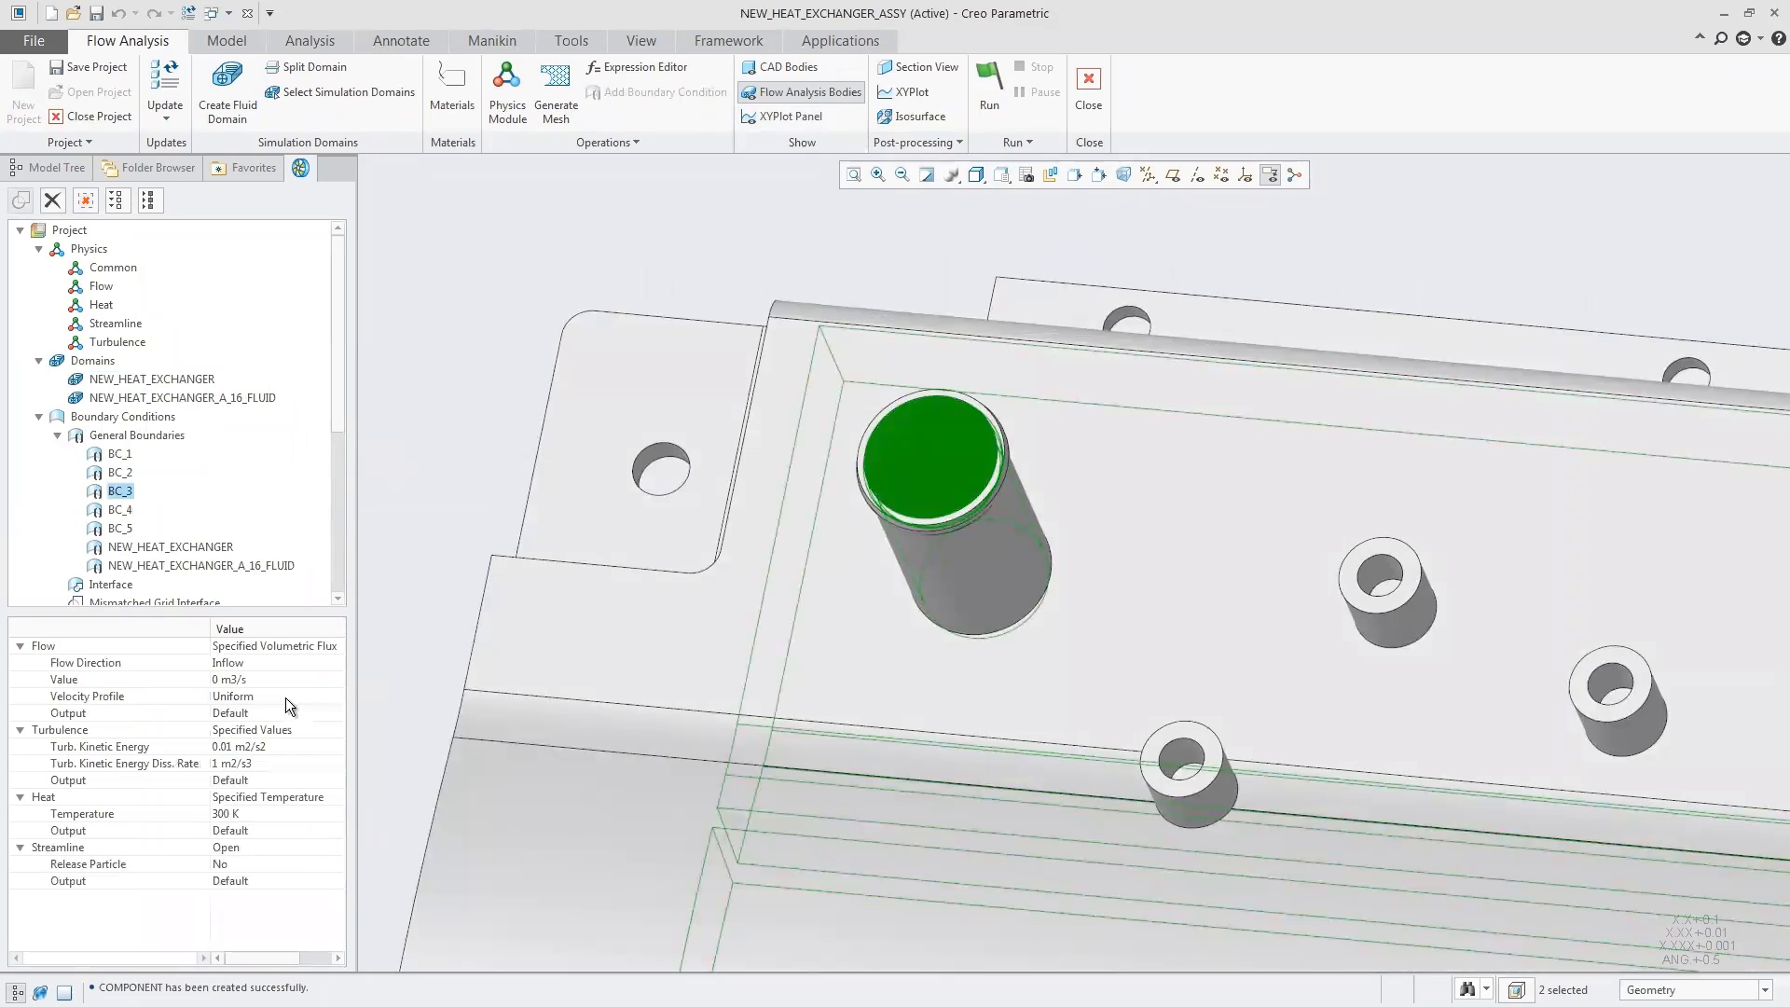
{"action": "left_click", "coordinate": [217, 680]}
{"action": "type", "text": ".00015"}
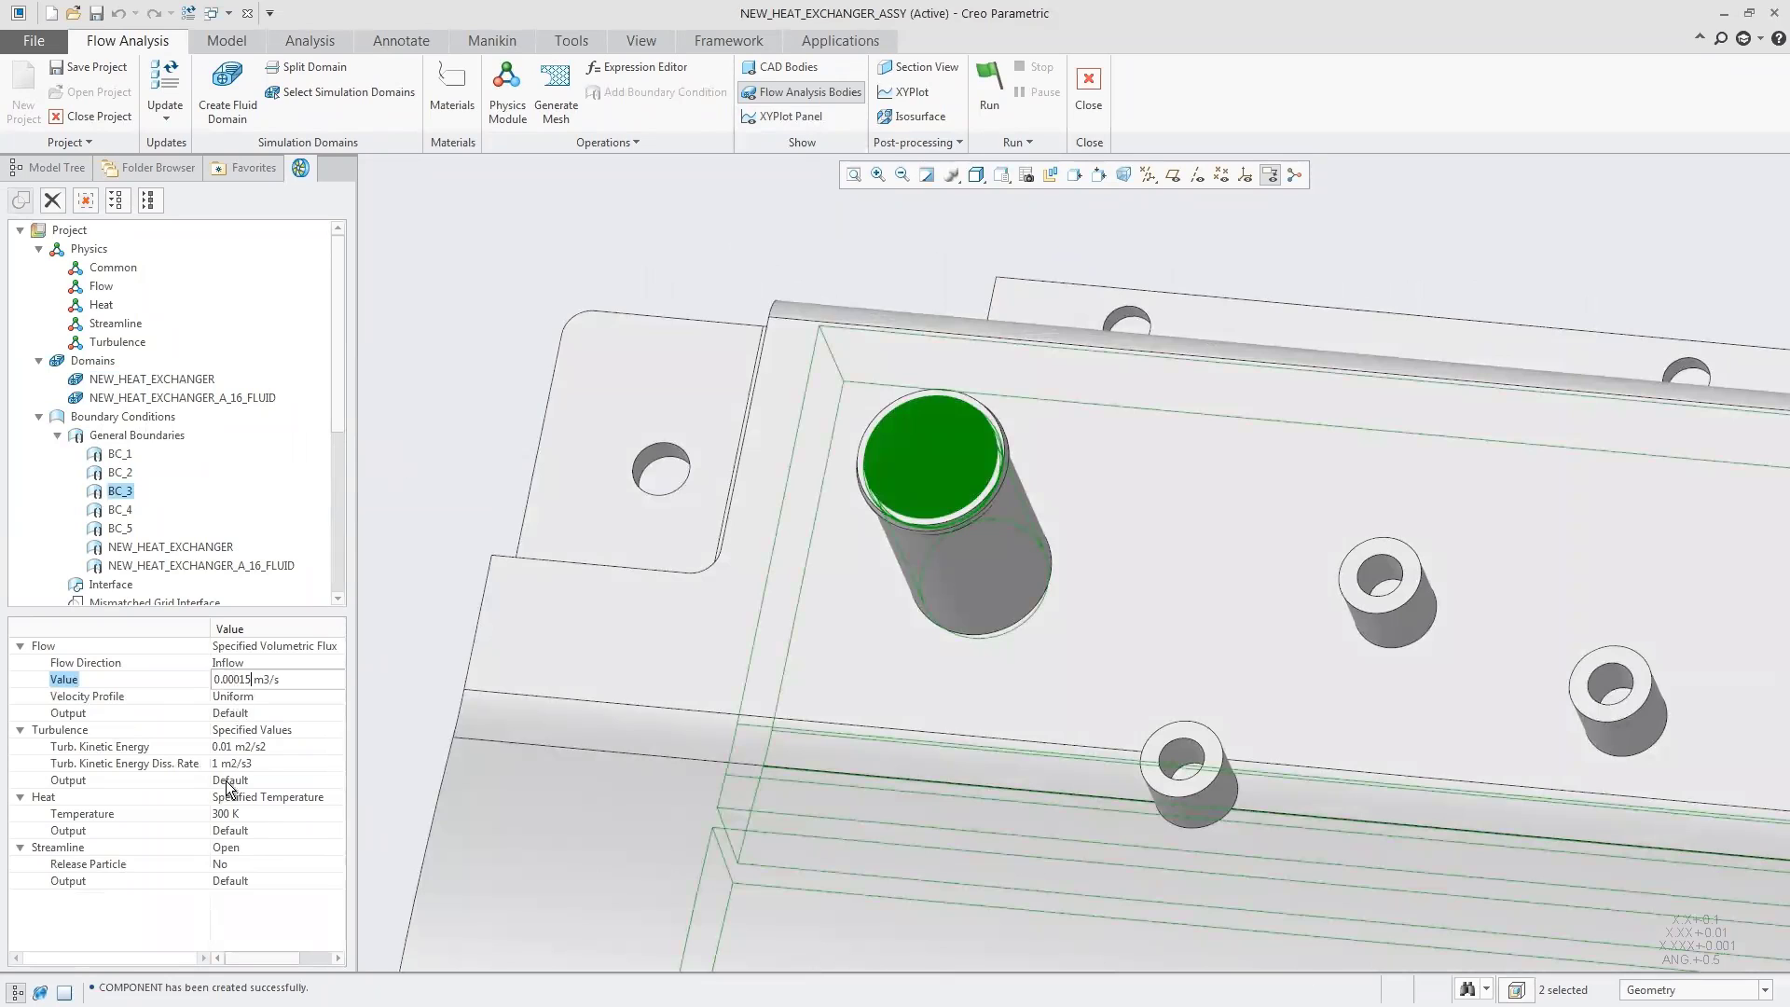
{"action": "left_click", "coordinate": [231, 813]}
{"action": "left_click", "coordinate": [231, 814]}
{"action": "double_click", "coordinate": [229, 813]}
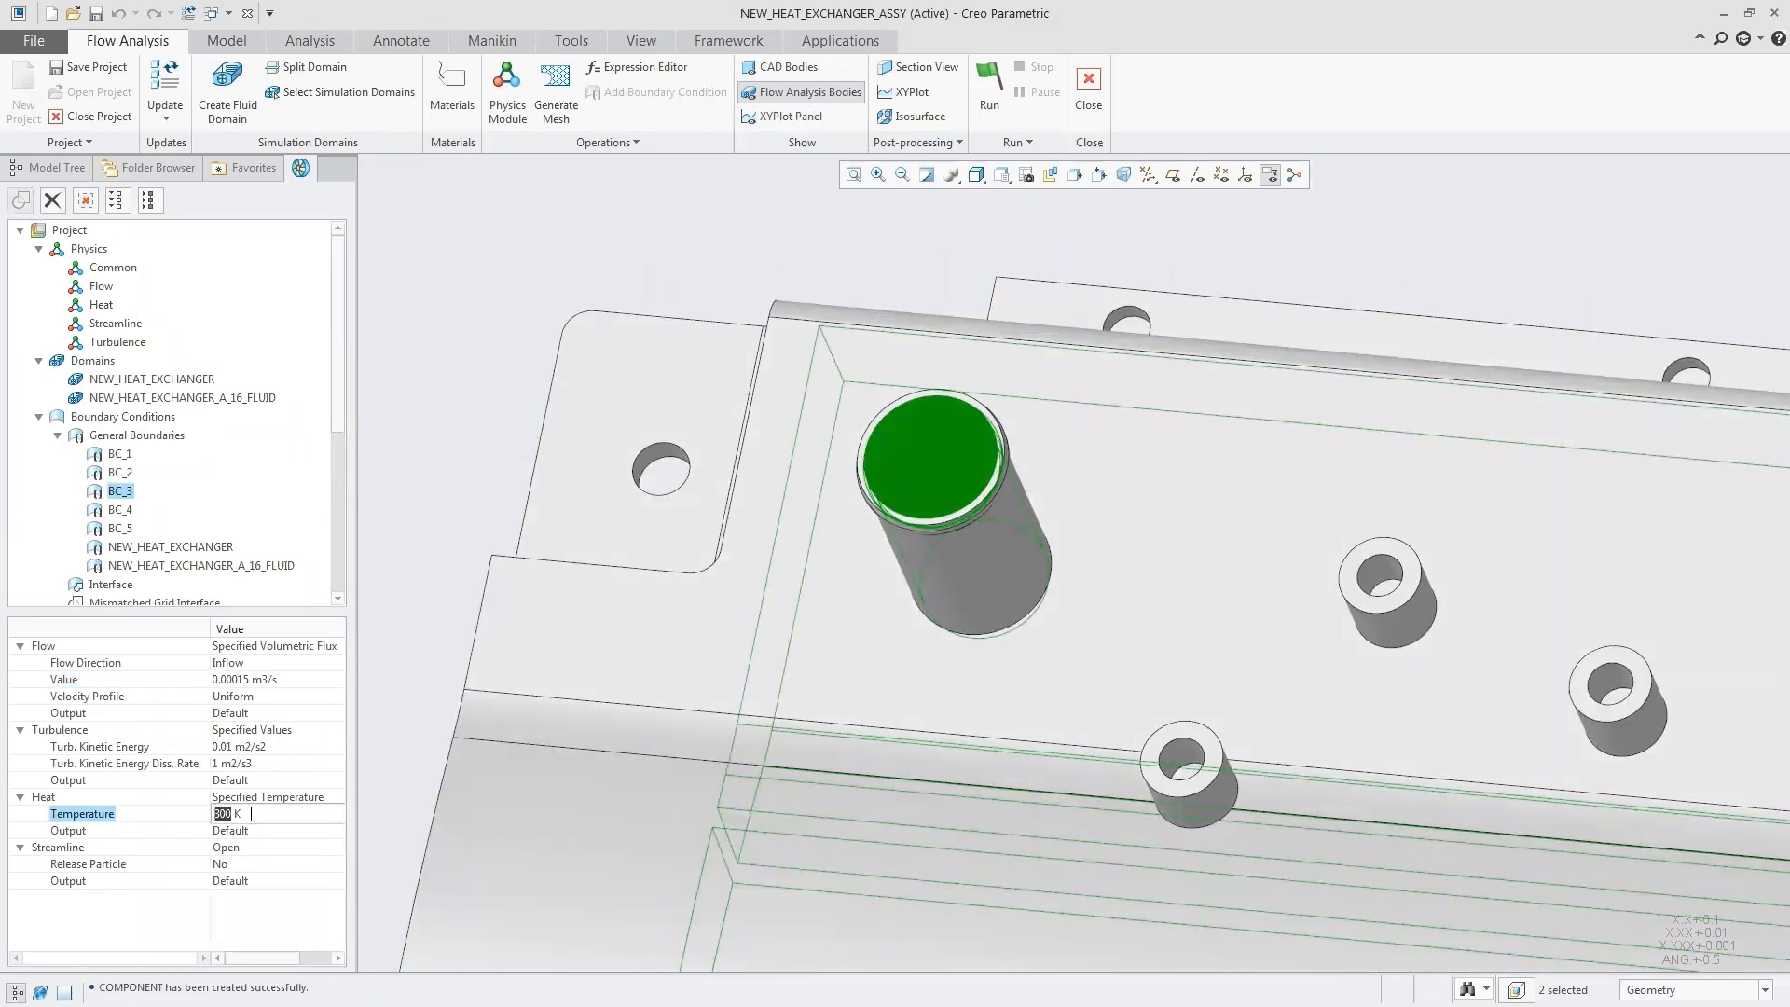
{"action": "type", "text": "358"}
{"action": "left_click", "coordinate": [231, 864]}
{"action": "left_click", "coordinate": [238, 864]}
{"action": "left_click", "coordinate": [236, 898]}
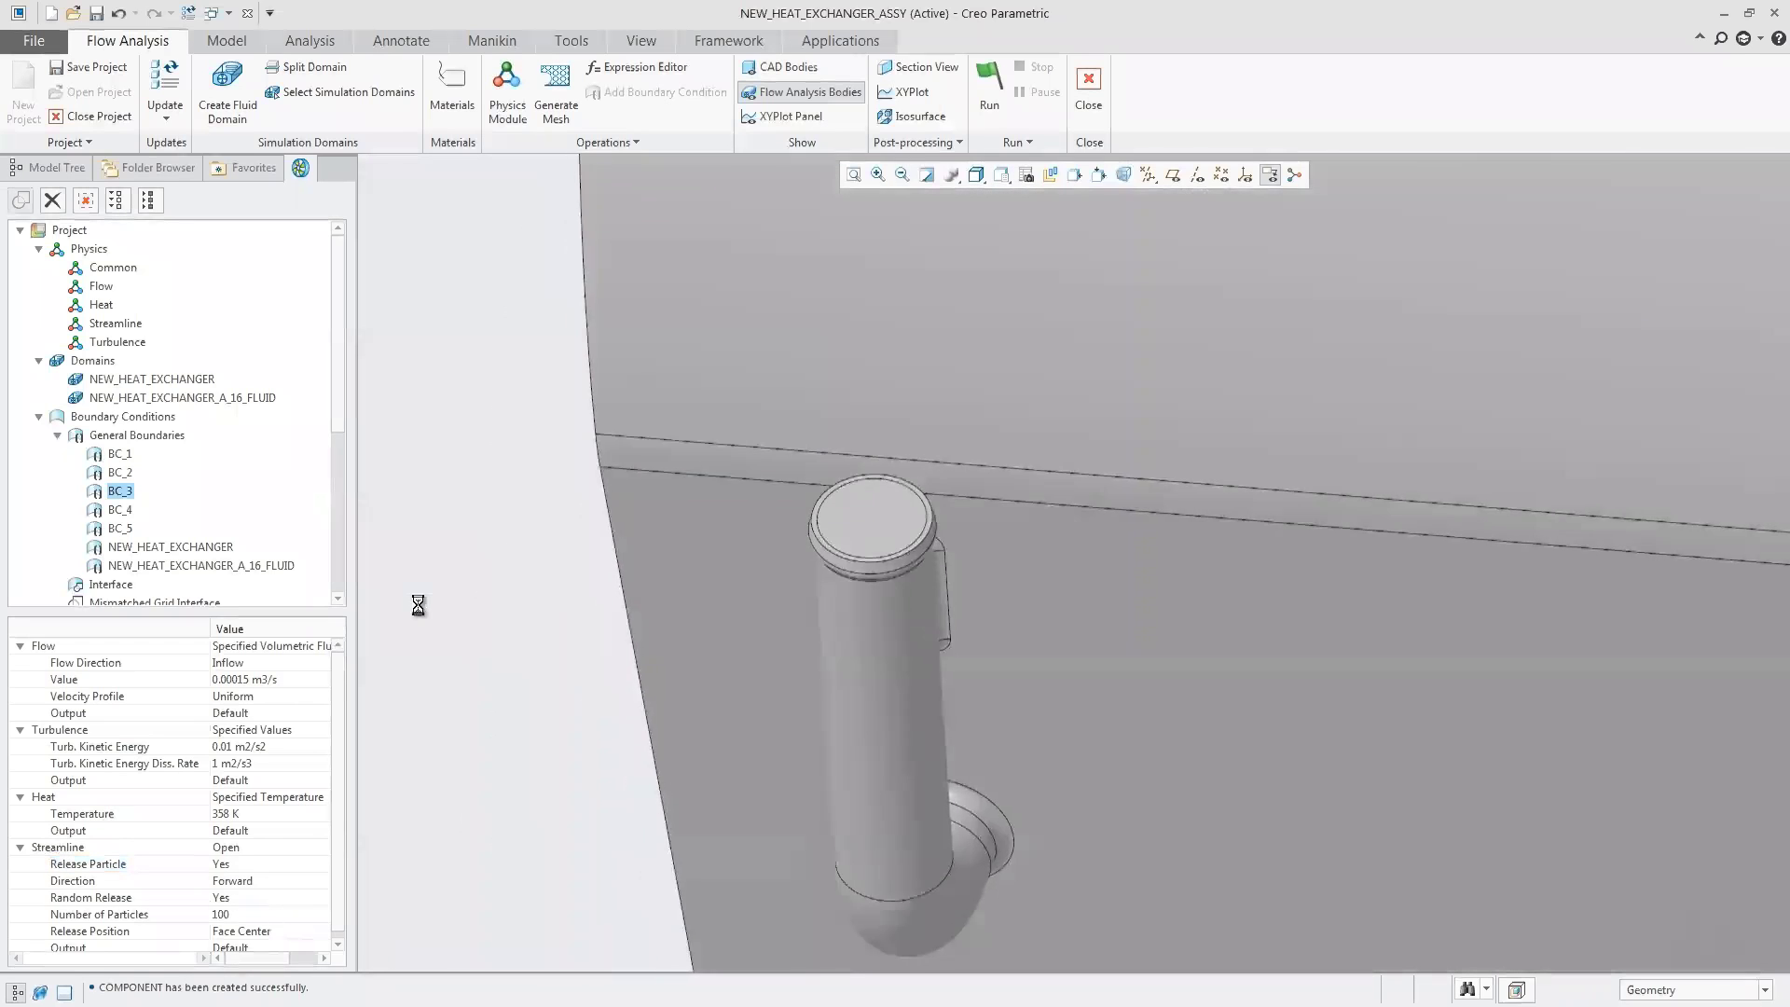
Set BC_4's flow condition to Specified Pressure Outlet.
{"action": "left_click", "coordinate": [119, 510]}
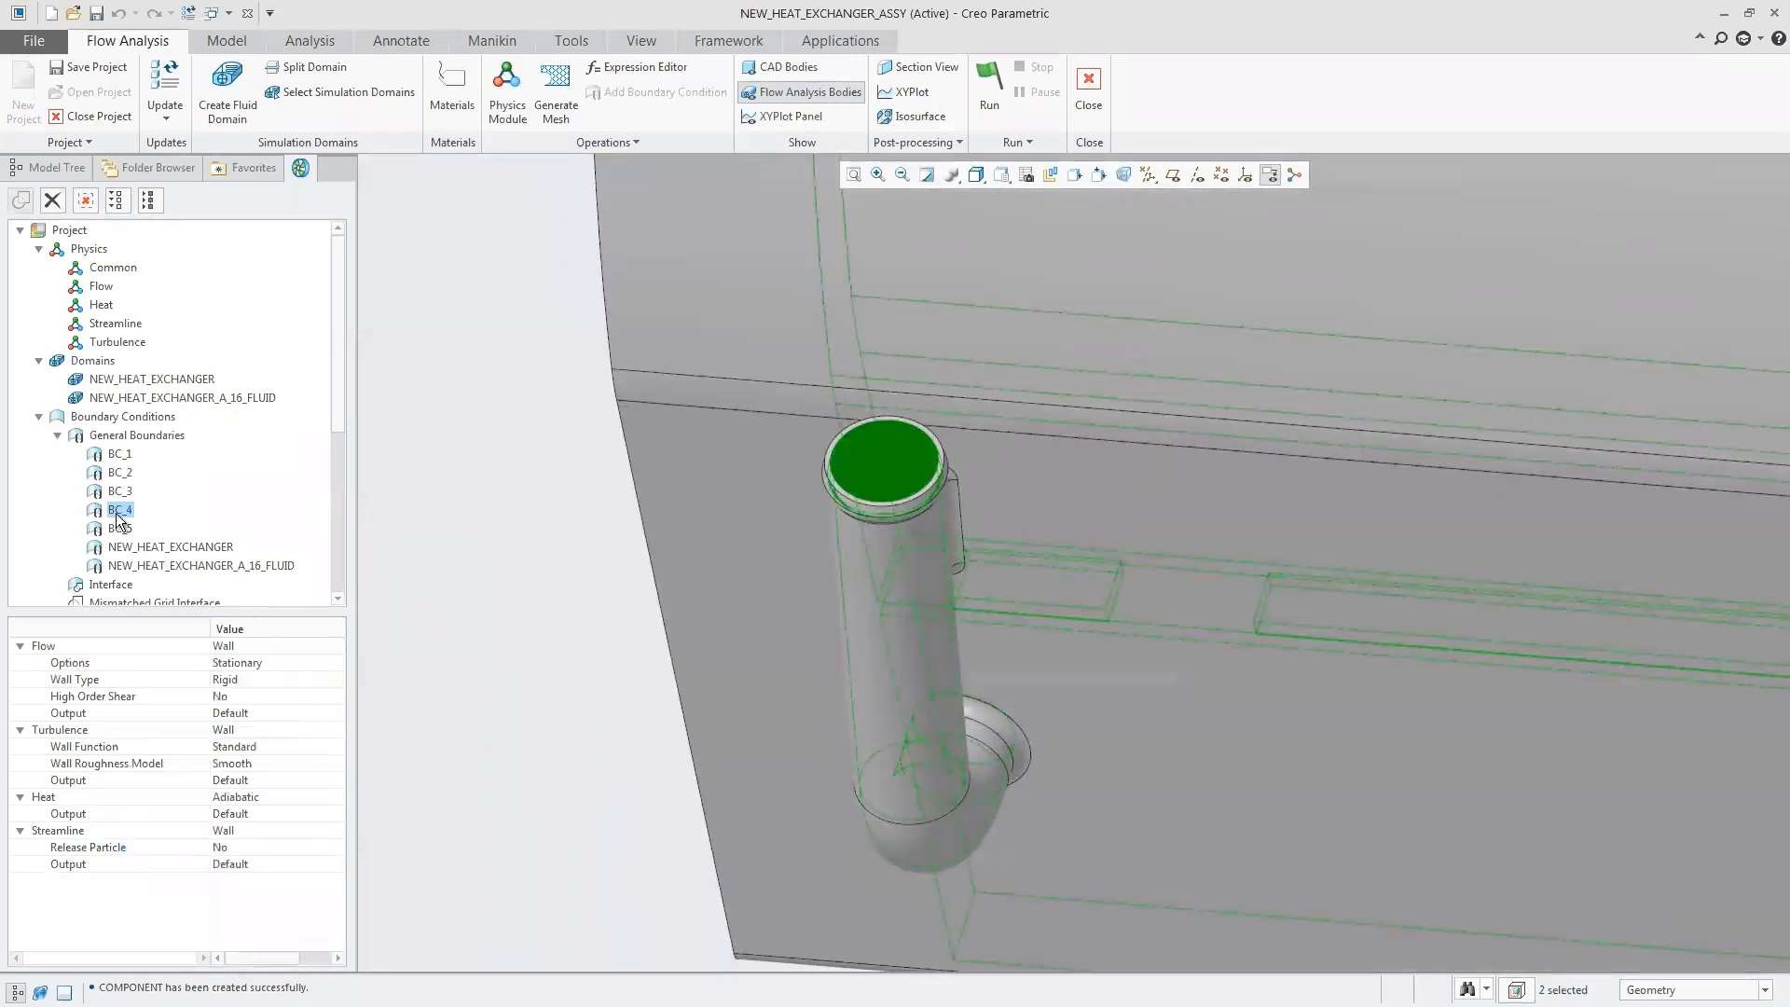
{"action": "left_click", "coordinate": [262, 646]}
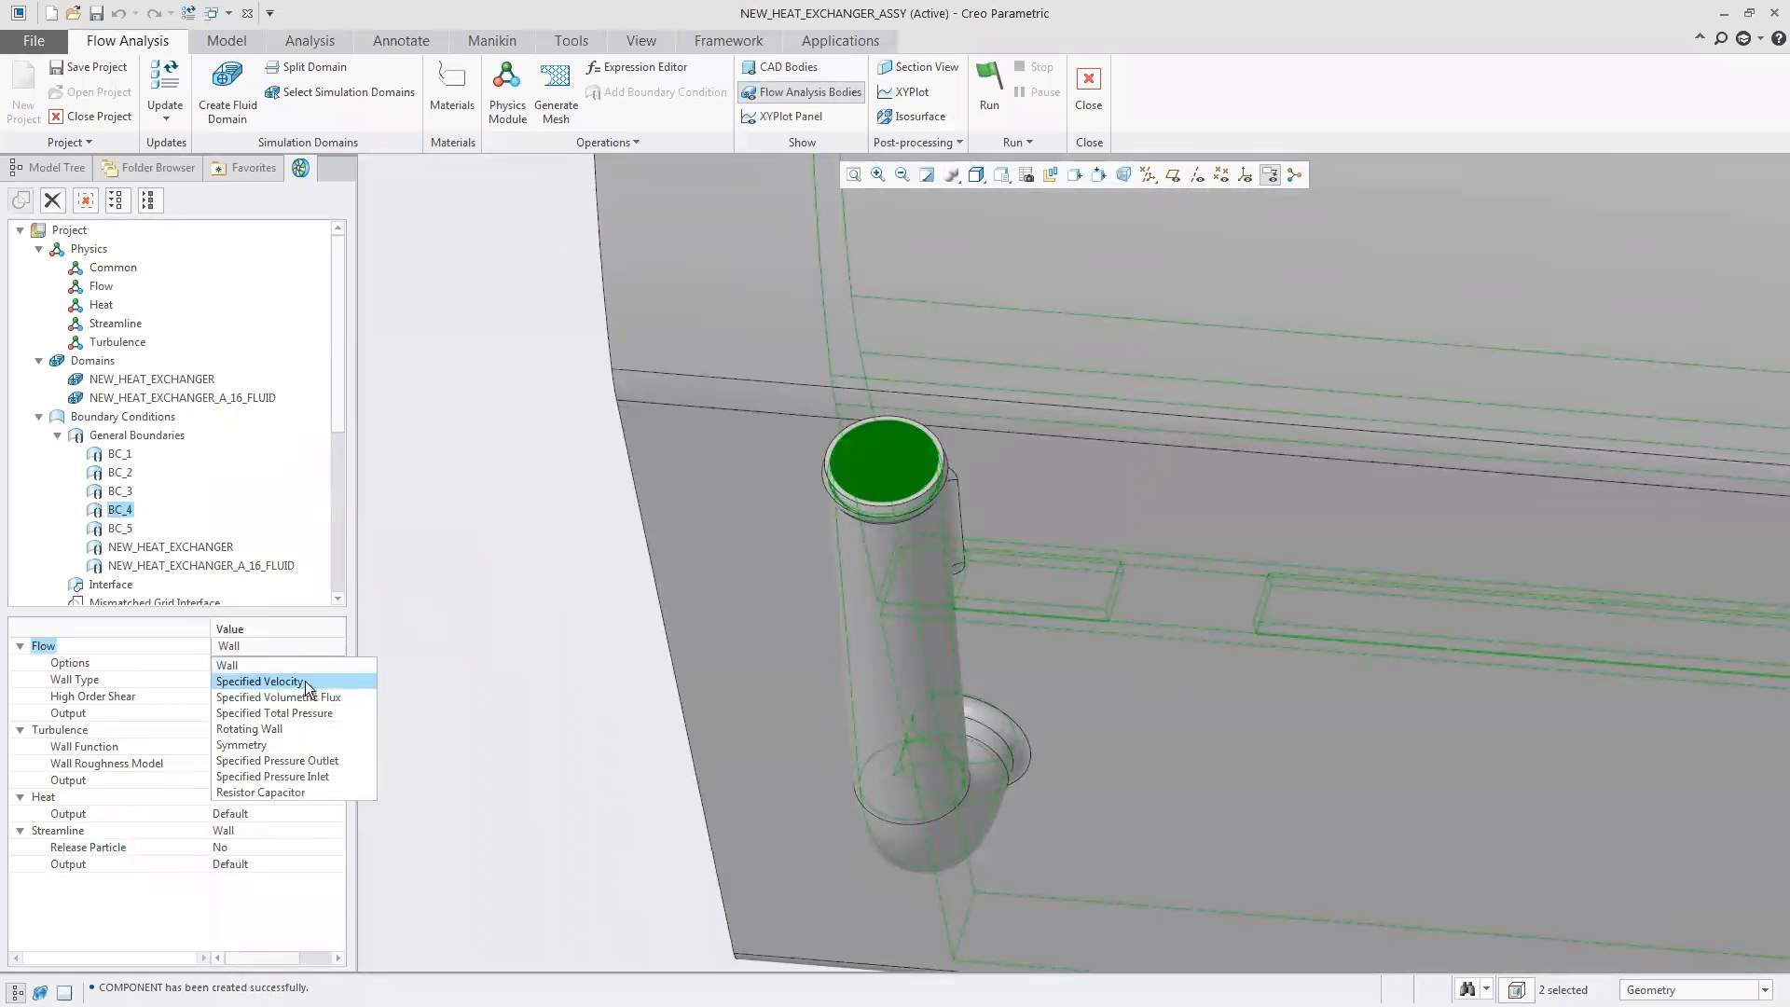
{"action": "left_click", "coordinate": [311, 761]}
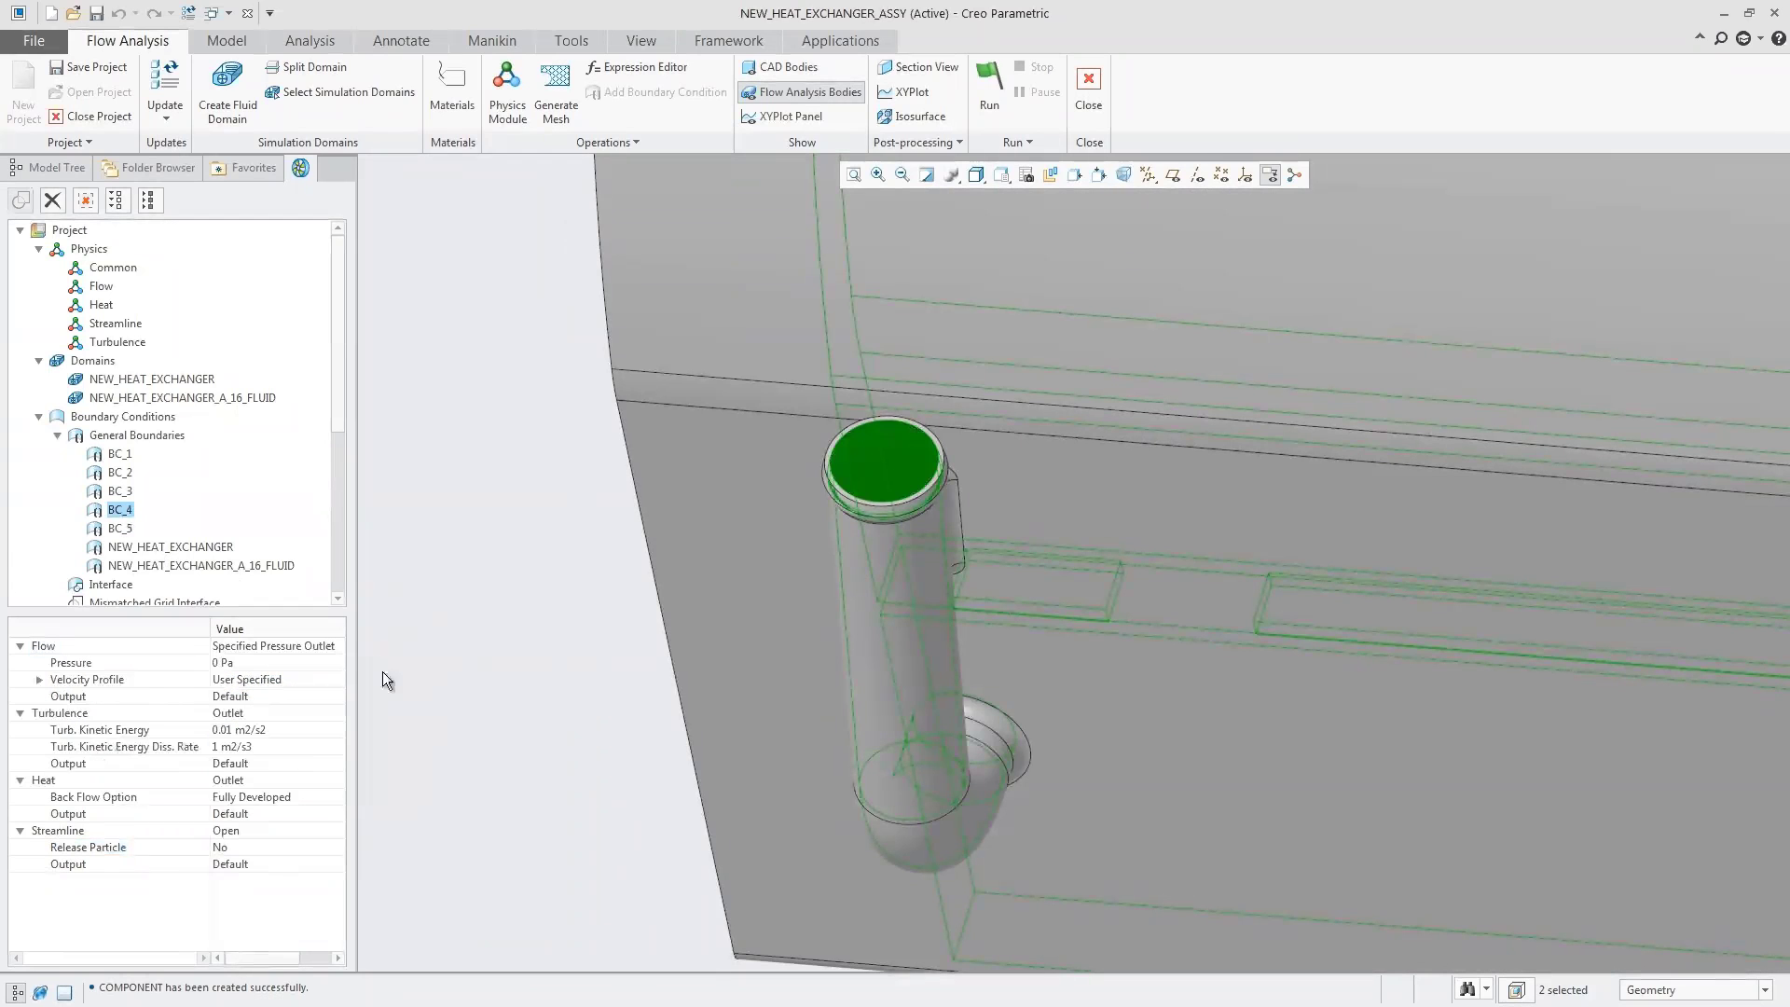
{"action": "left_click", "coordinate": [432, 599]}
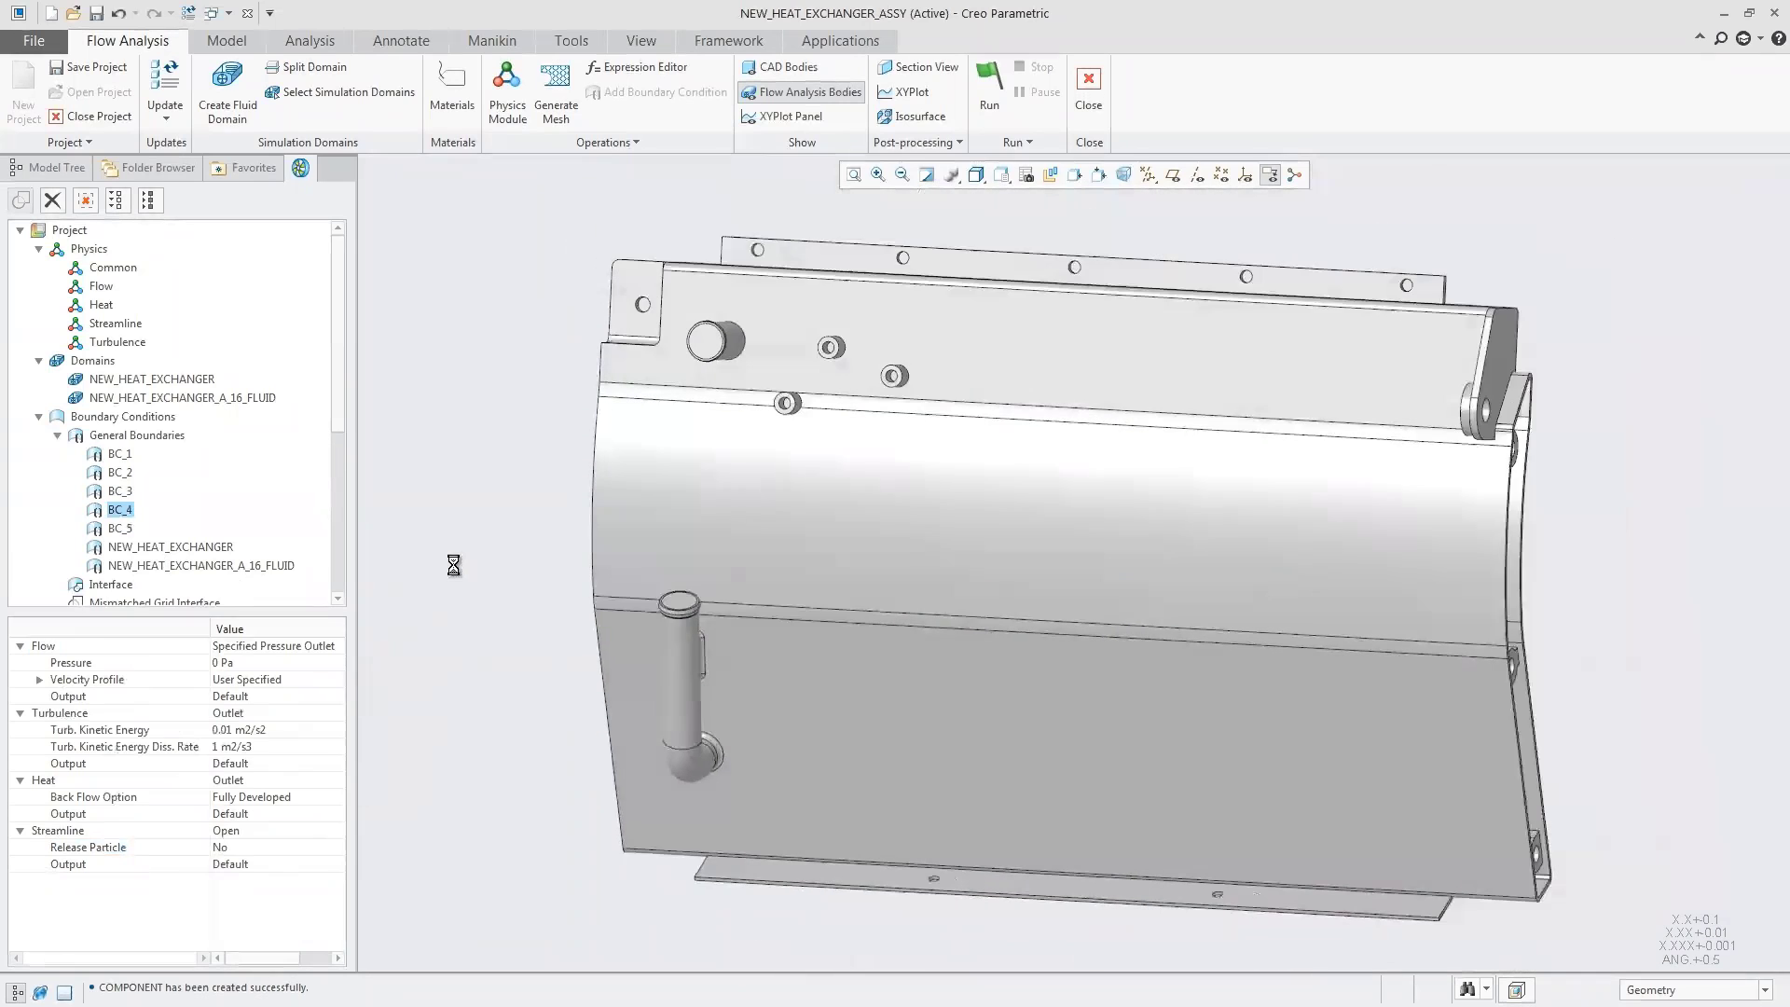
Set NEW_HEAT_EXCHANGER's Heat to Convection/Radiation with coefficient 350 and 263 K ambient, then generate the mesh.
{"action": "left_click", "coordinate": [201, 544]}
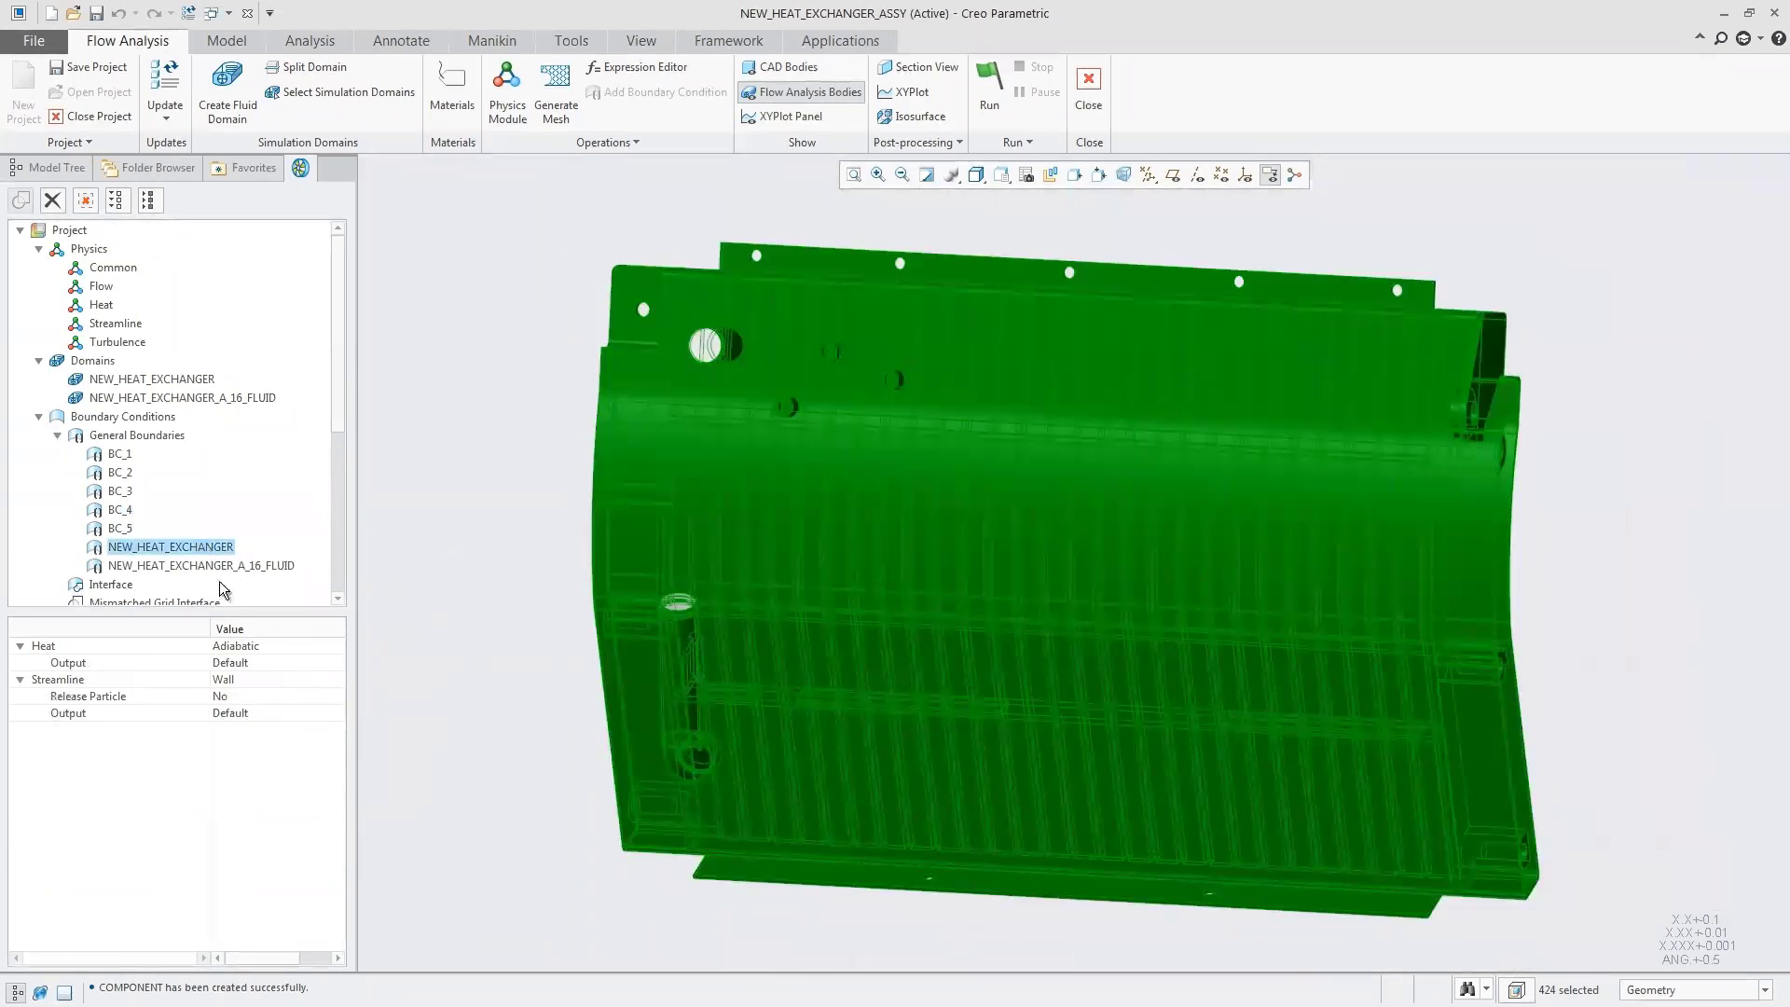
{"action": "left_click", "coordinate": [265, 645]}
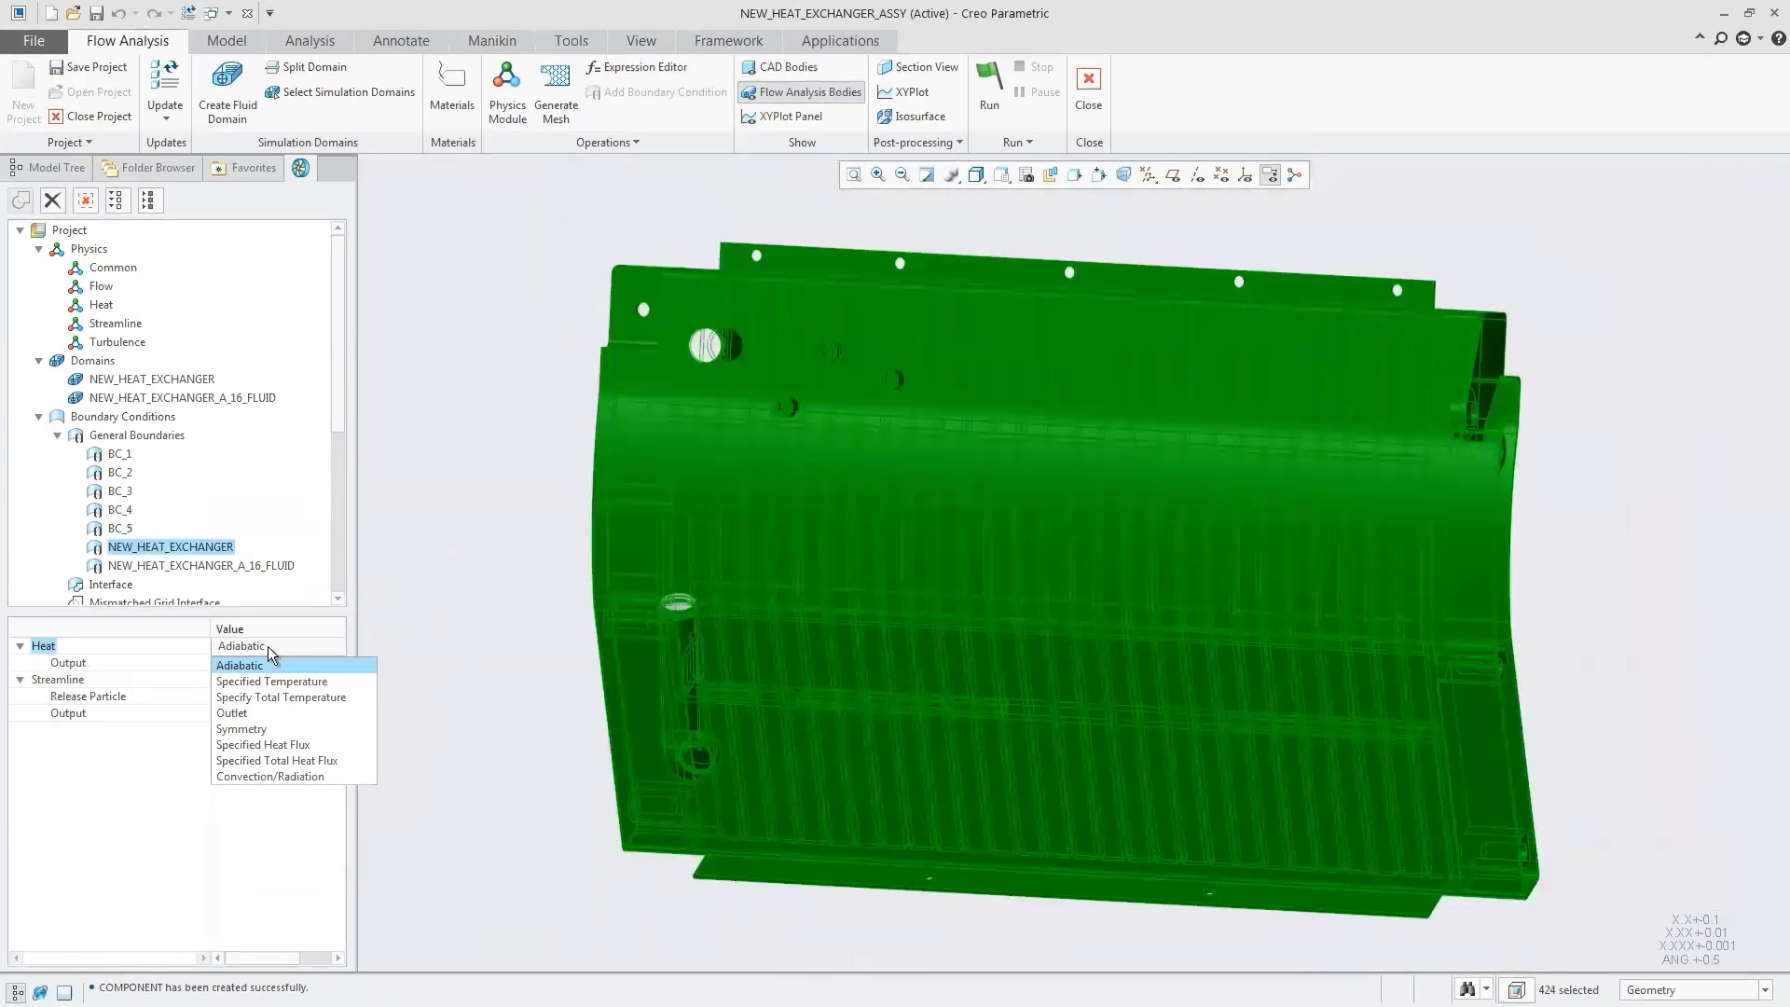
{"action": "left_click", "coordinate": [281, 776]}
{"action": "left_click", "coordinate": [38, 663]}
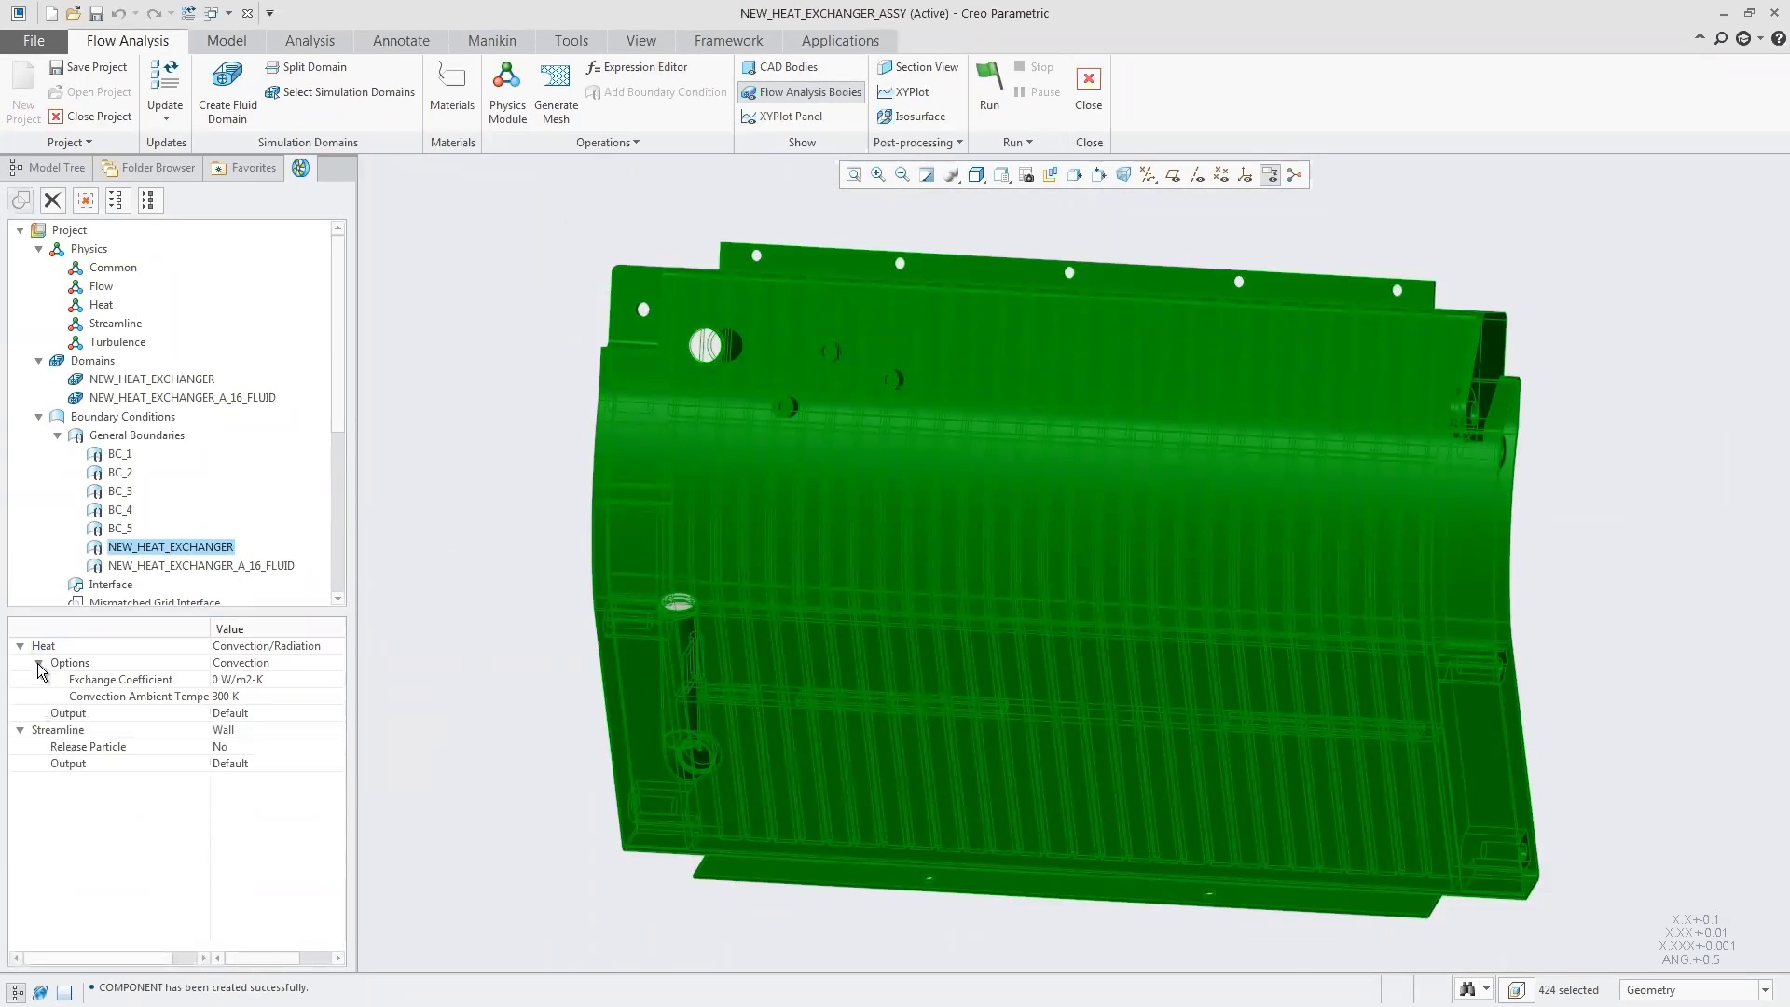
{"action": "left_click", "coordinate": [217, 679]}
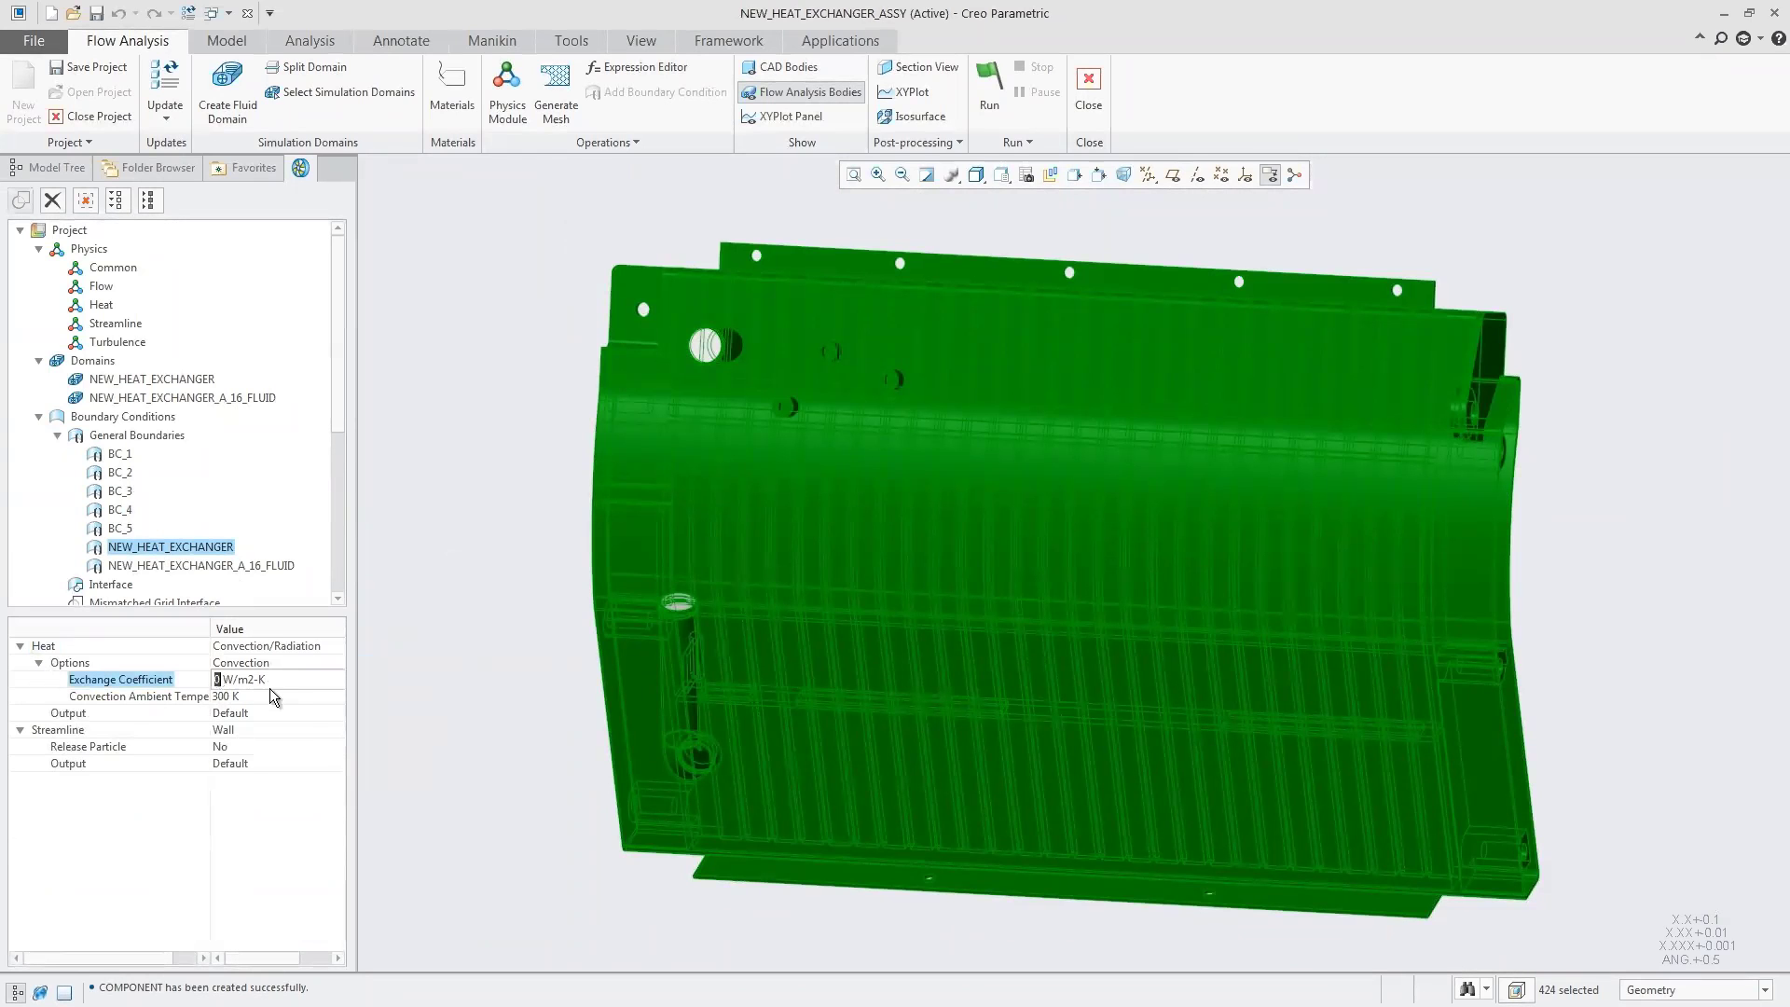
{"action": "type", "text": "350"}
{"action": "left_click", "coordinate": [226, 695]}
{"action": "double_click", "coordinate": [225, 695]}
{"action": "type", "text": "263"}
{"action": "left_click", "coordinate": [388, 673]}
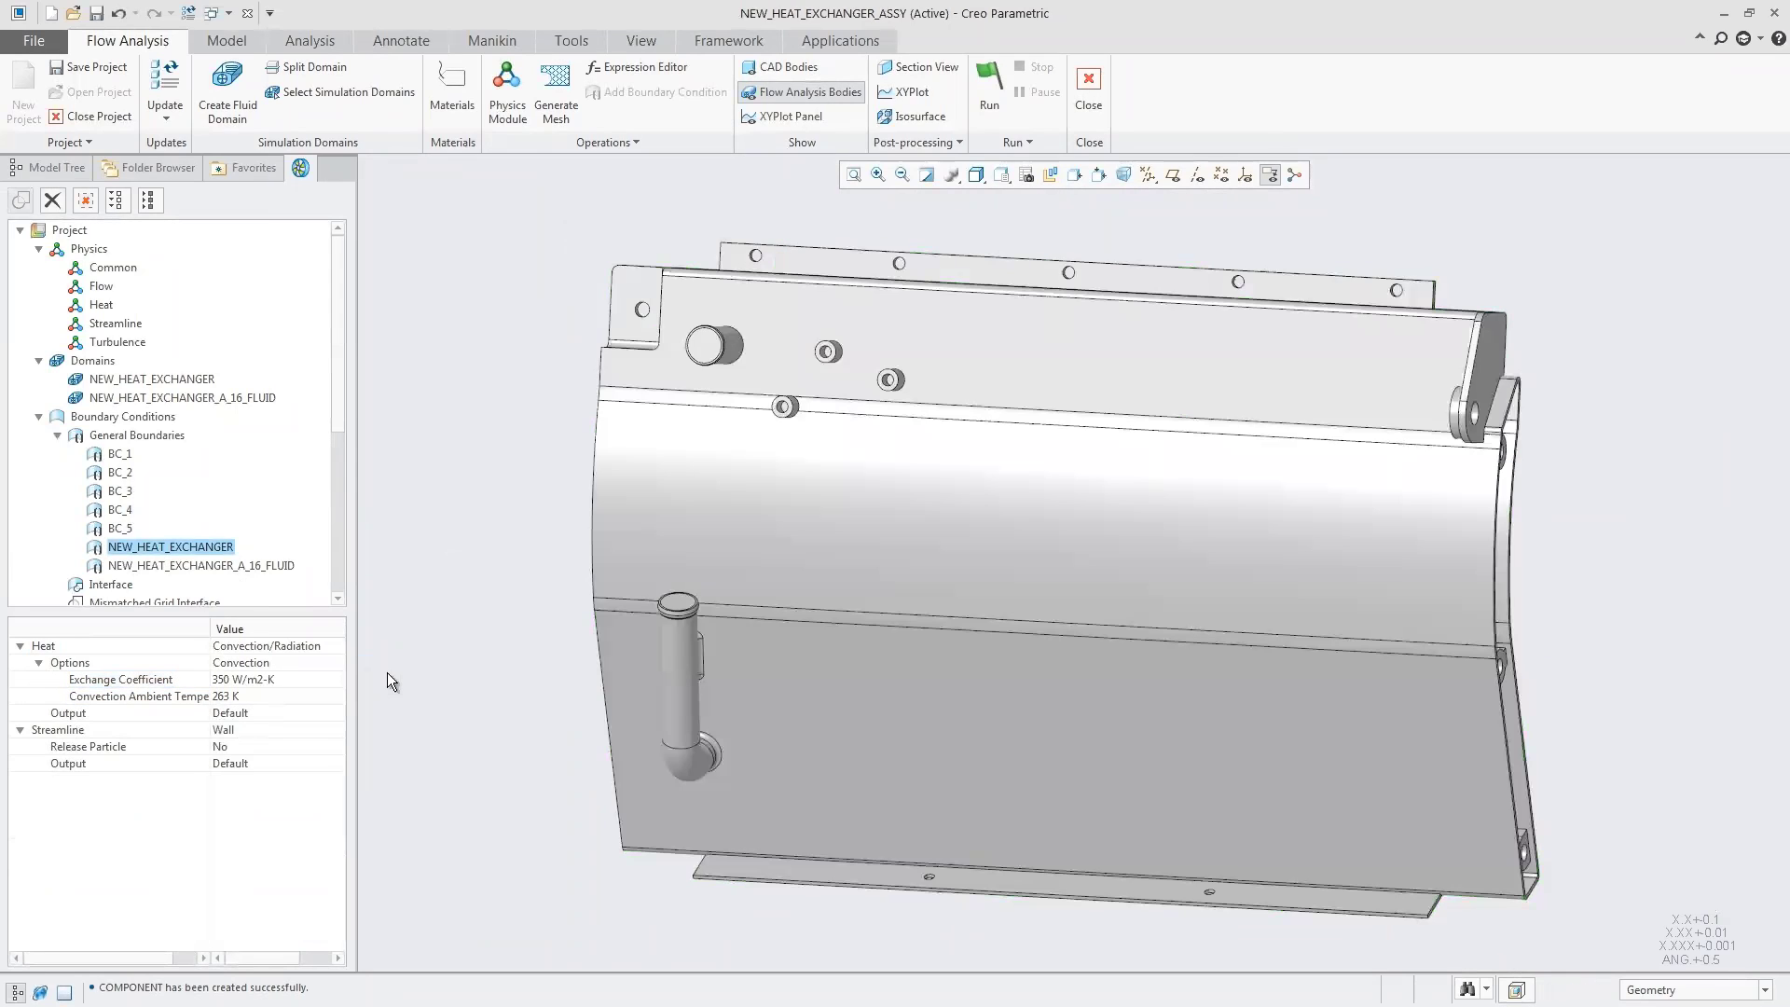
{"action": "left_click", "coordinate": [545, 77]}
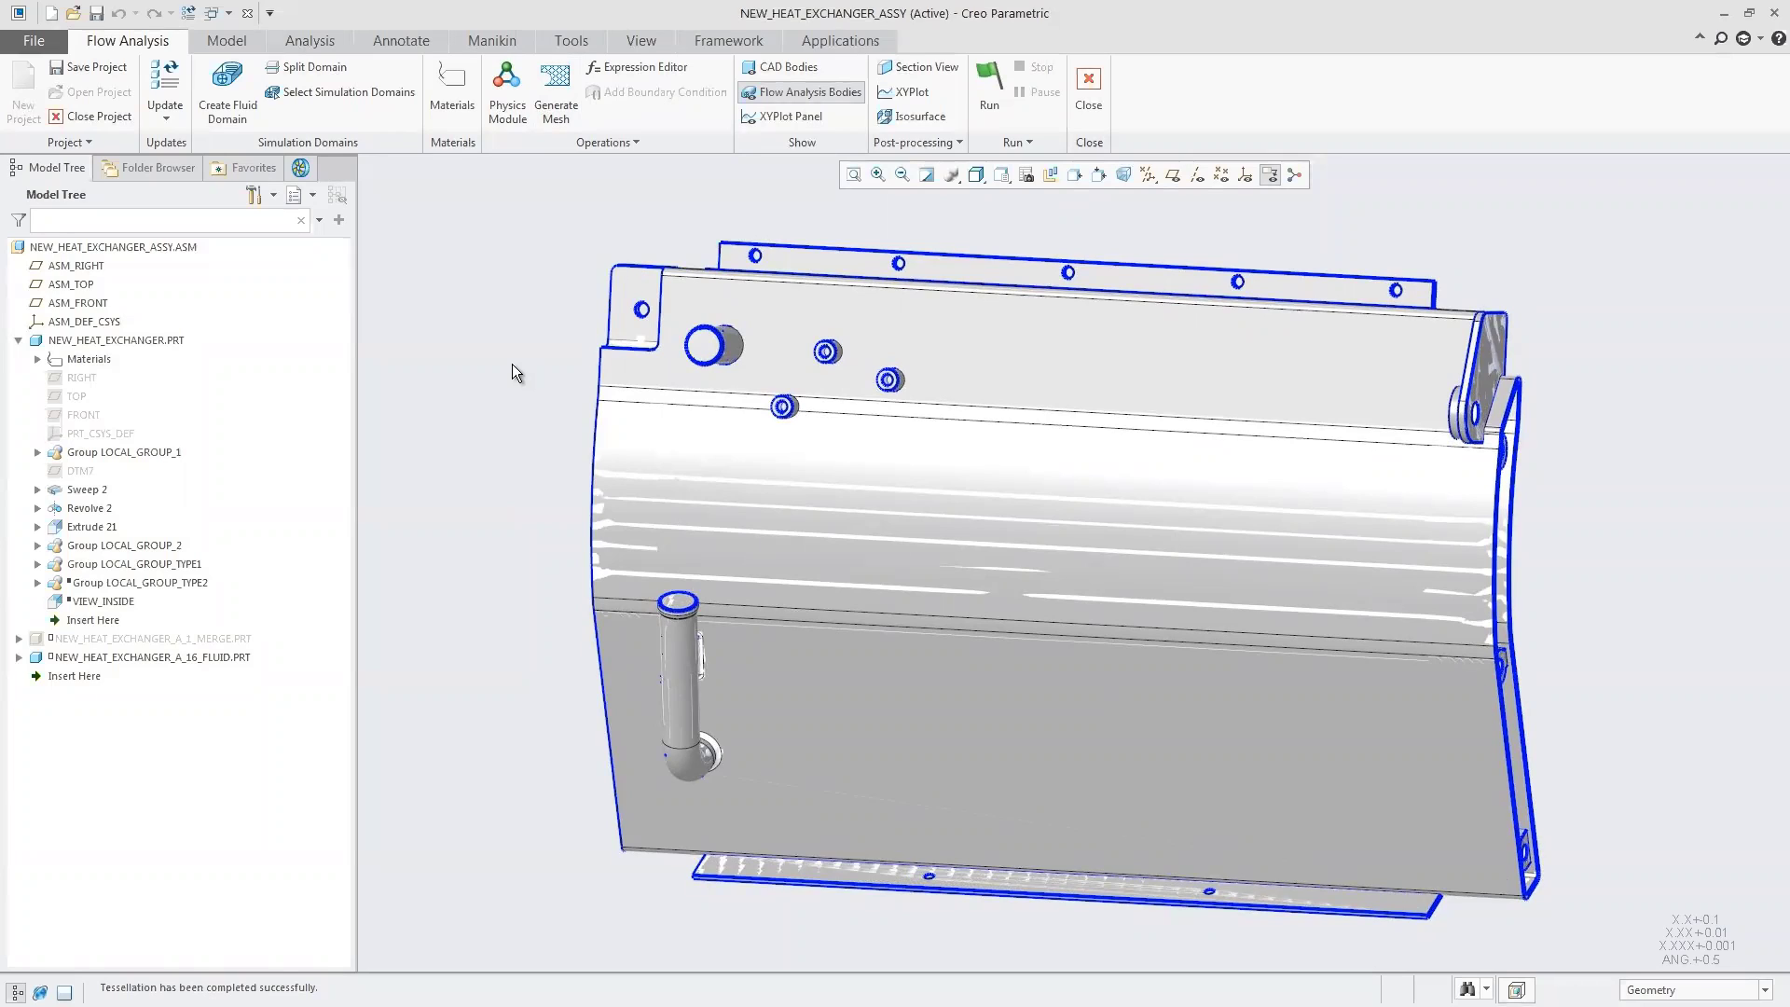
Hide the flow analysis bodies and turn on the mesh grid for the NEW_HEAT_EXCHANGER boundary.
{"action": "left_click", "coordinate": [304, 171]}
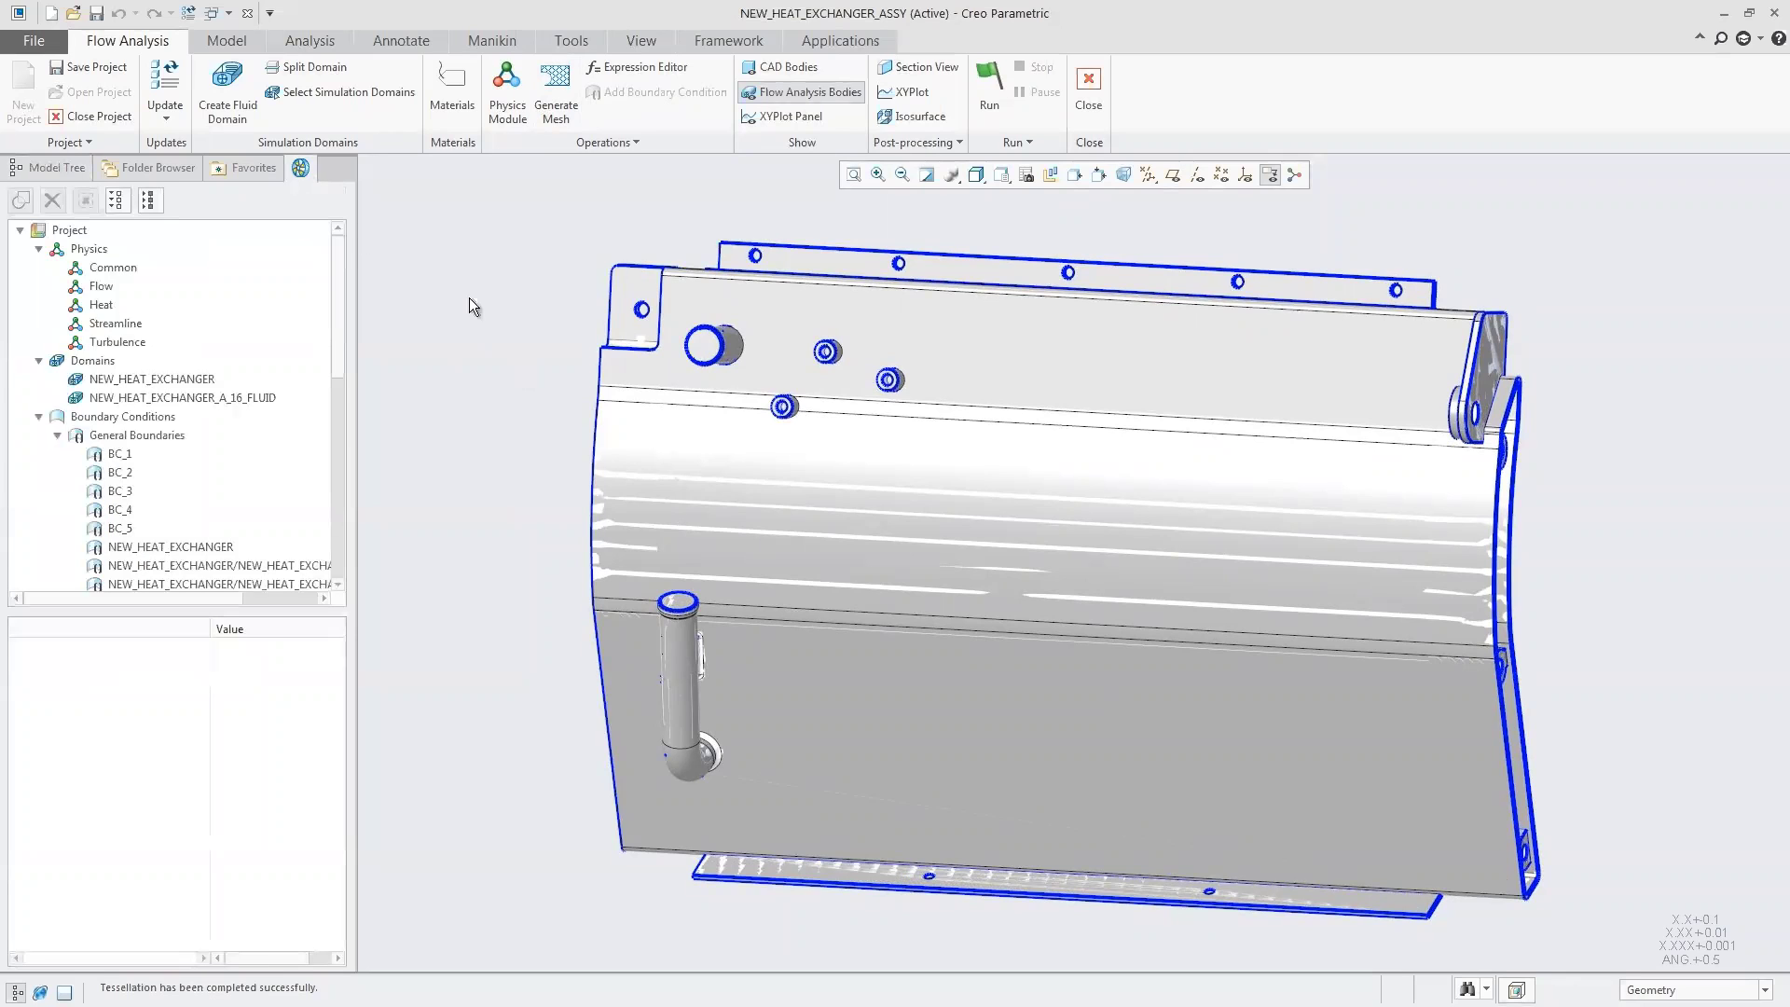
{"action": "left_click", "coordinate": [803, 94]}
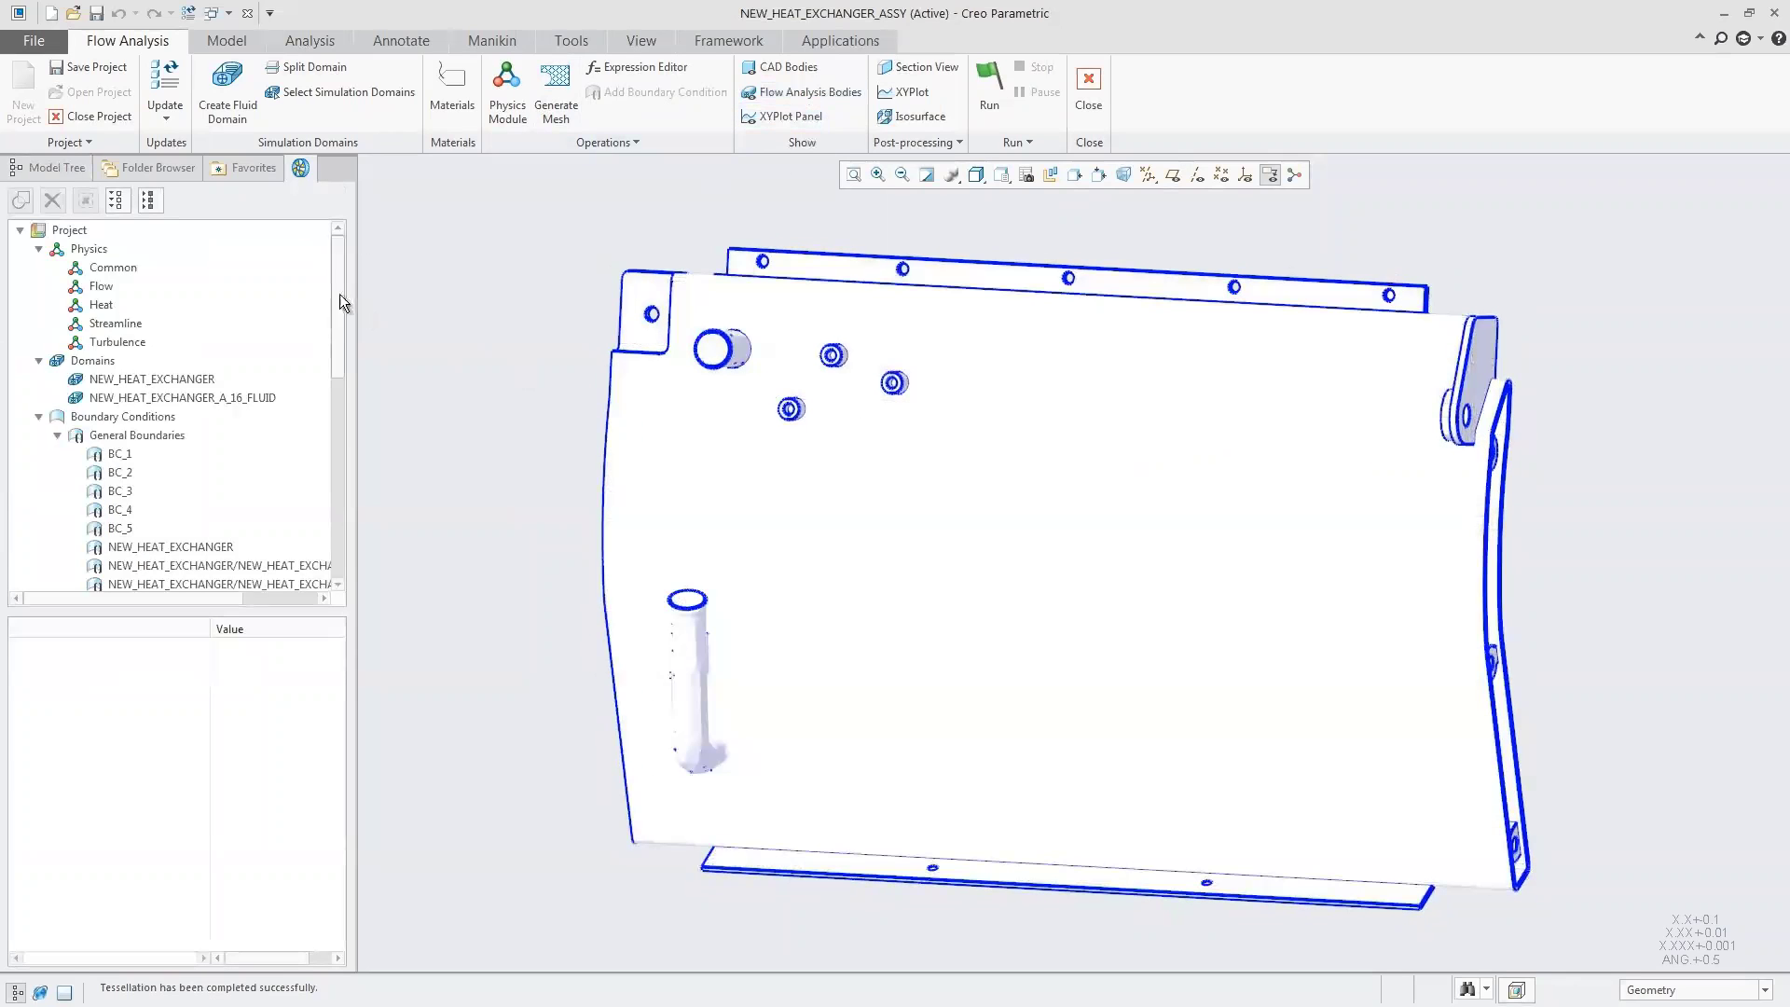
{"action": "left_click_drag", "start_coordinate": [340, 293], "coordinate": [337, 484]}
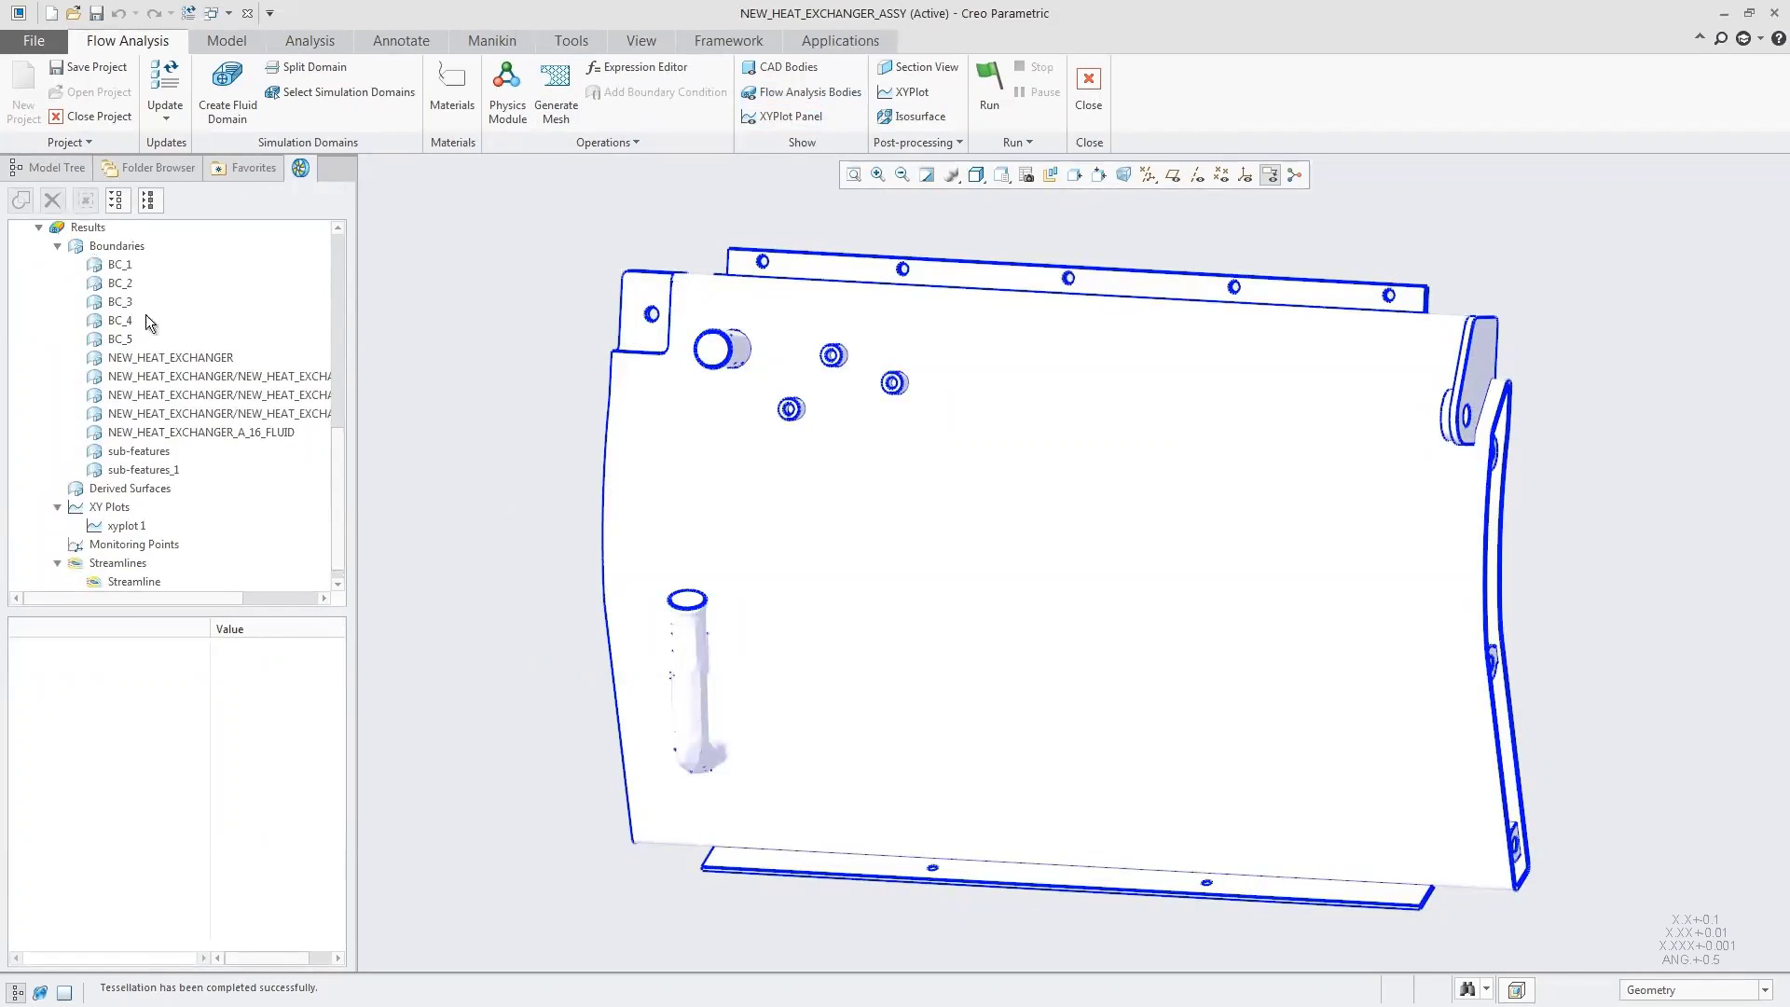
{"action": "left_click", "coordinate": [194, 362]}
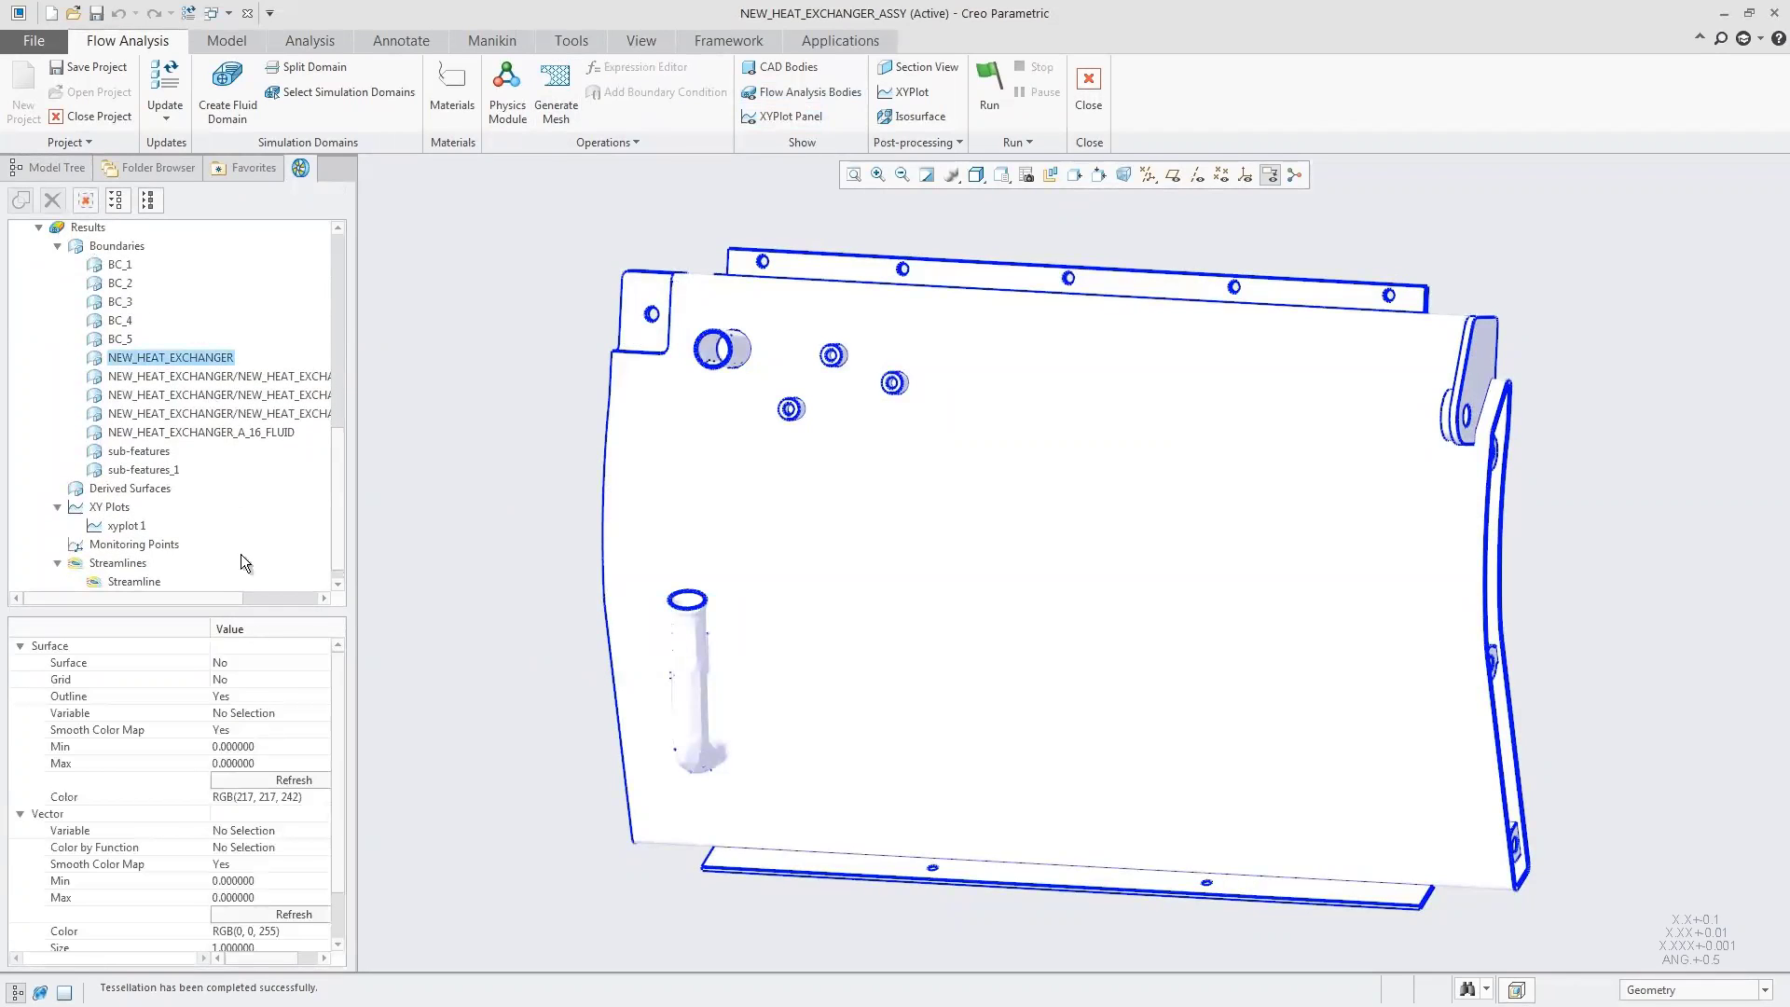
{"action": "left_click", "coordinate": [250, 676]}
{"action": "left_click", "coordinate": [260, 697]}
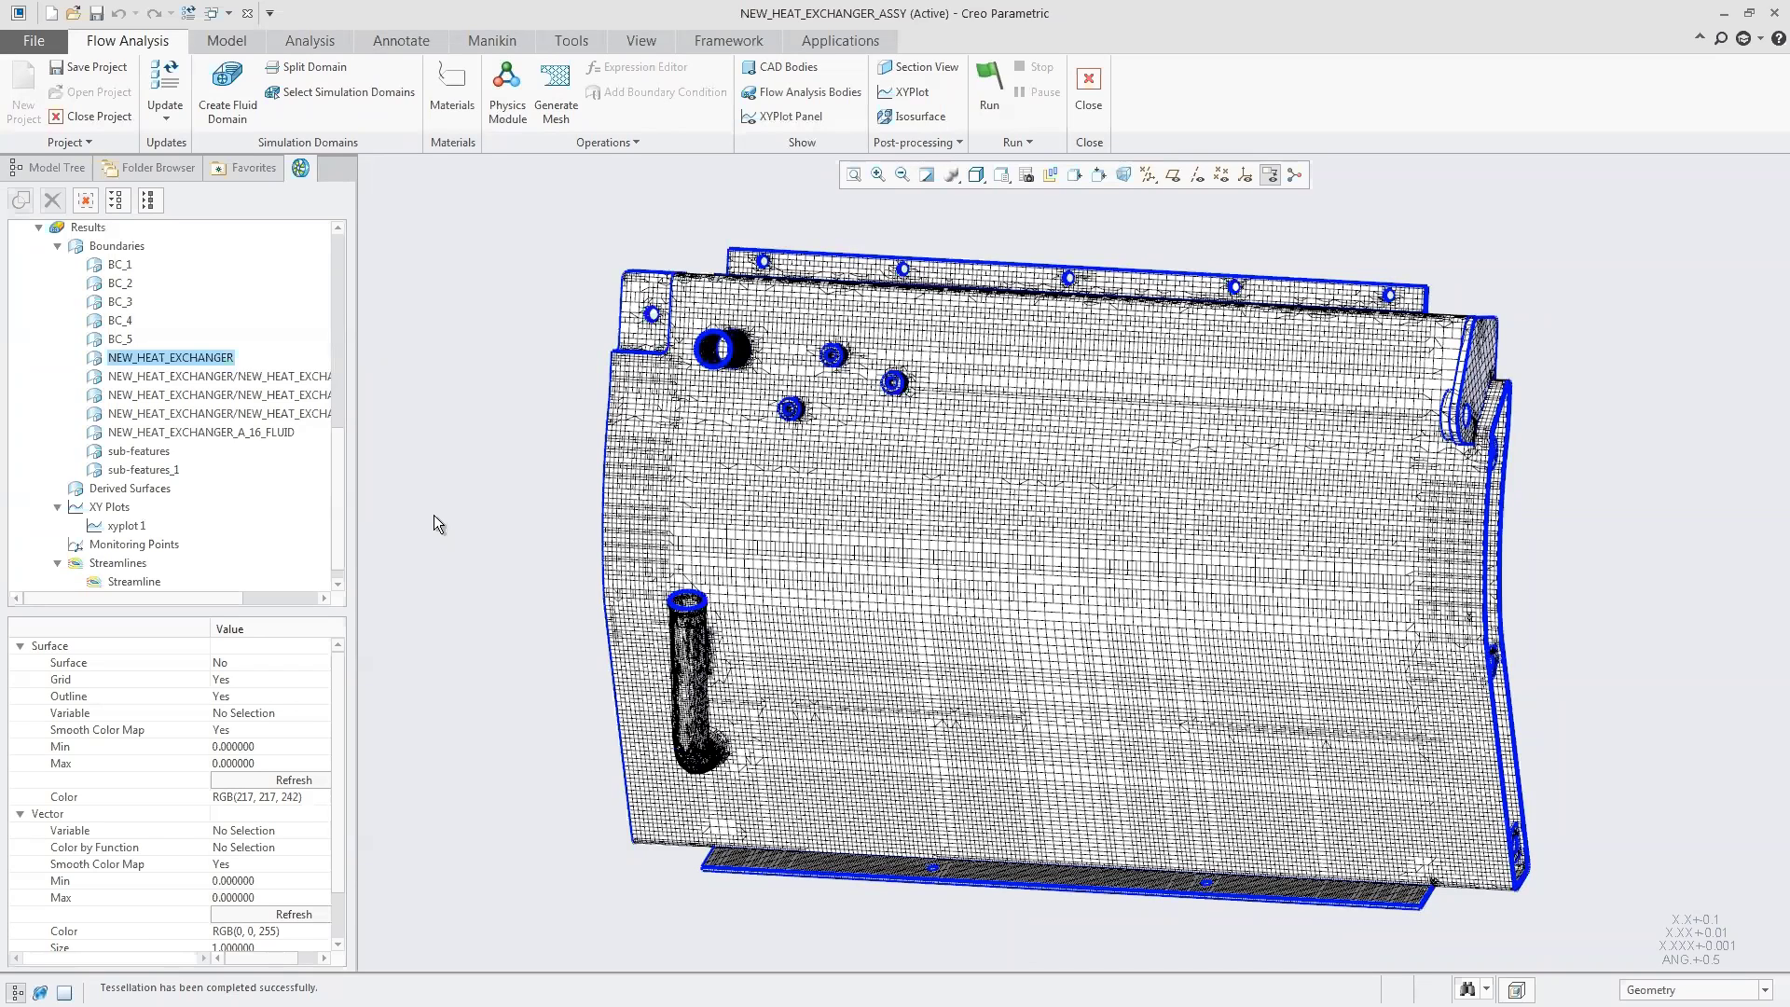
Turn the NEW_HEAT_EXCHANGER grid display back off and return to the standard view.
{"action": "left_click", "coordinate": [253, 680]}
{"action": "left_click", "coordinate": [253, 679]}
{"action": "left_click", "coordinate": [245, 715]}
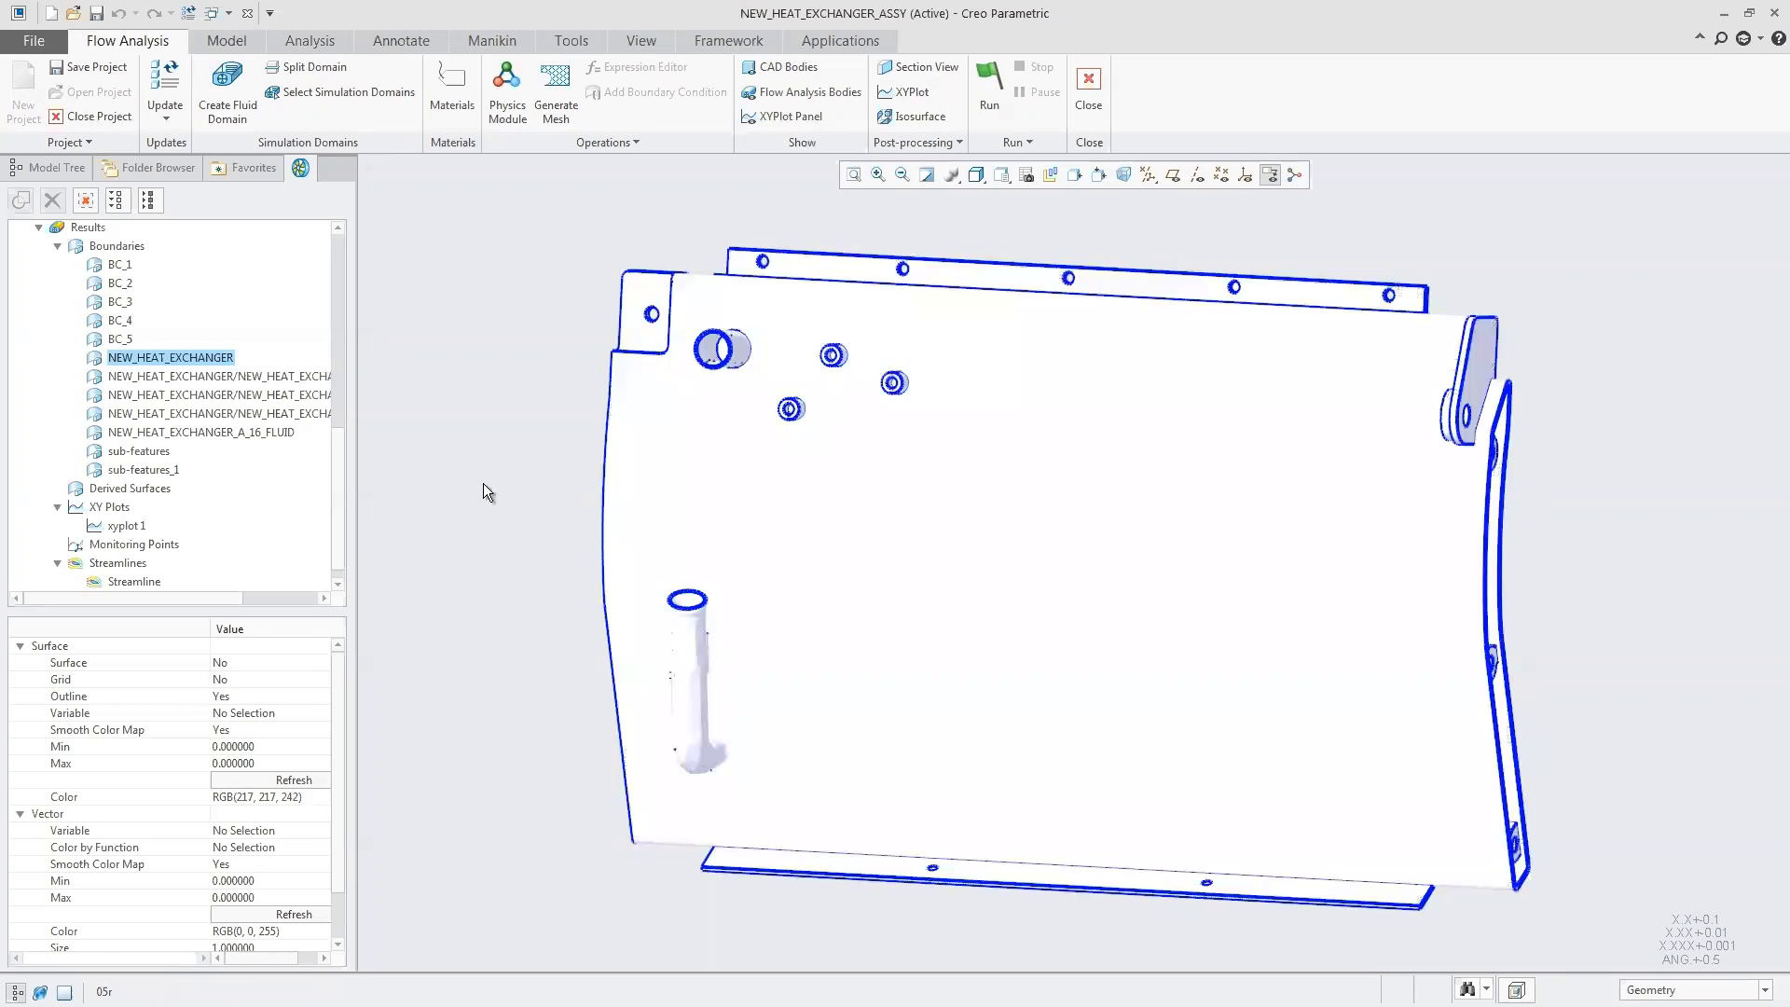
{"action": "key", "text": "ctrl+d"}
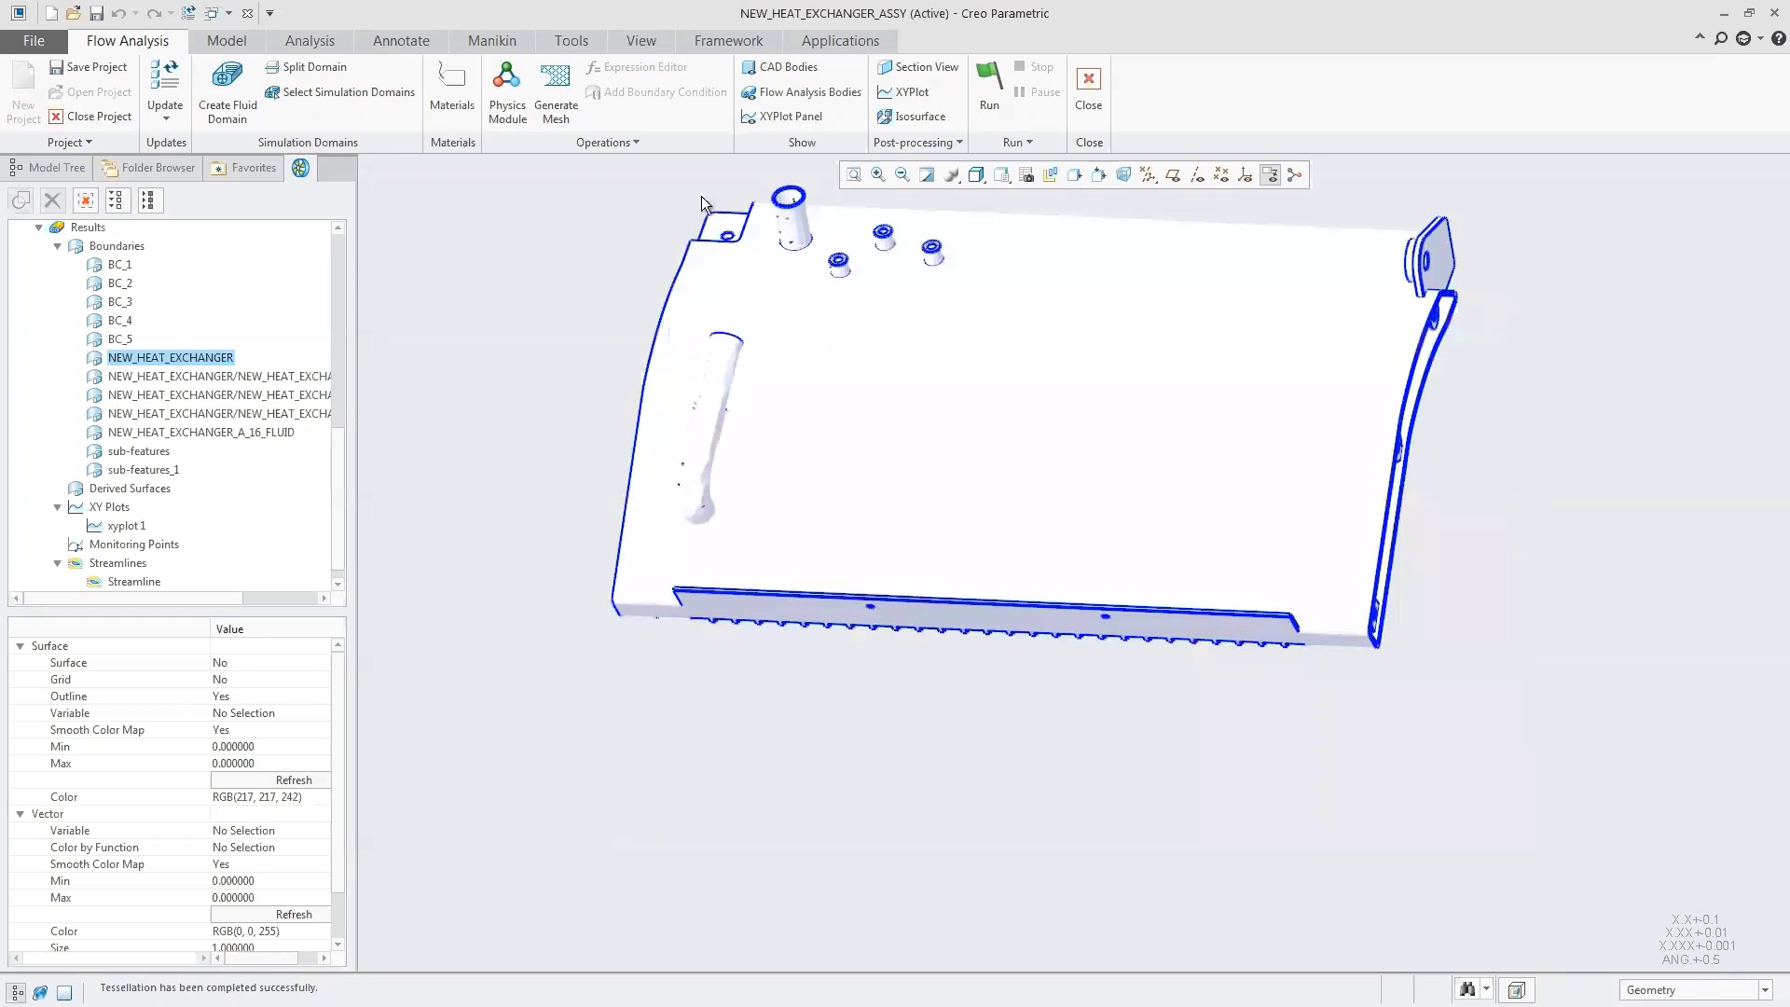
Show the residual and XY plot monitors and start solving the simulation.
{"action": "left_click", "coordinate": [770, 116]}
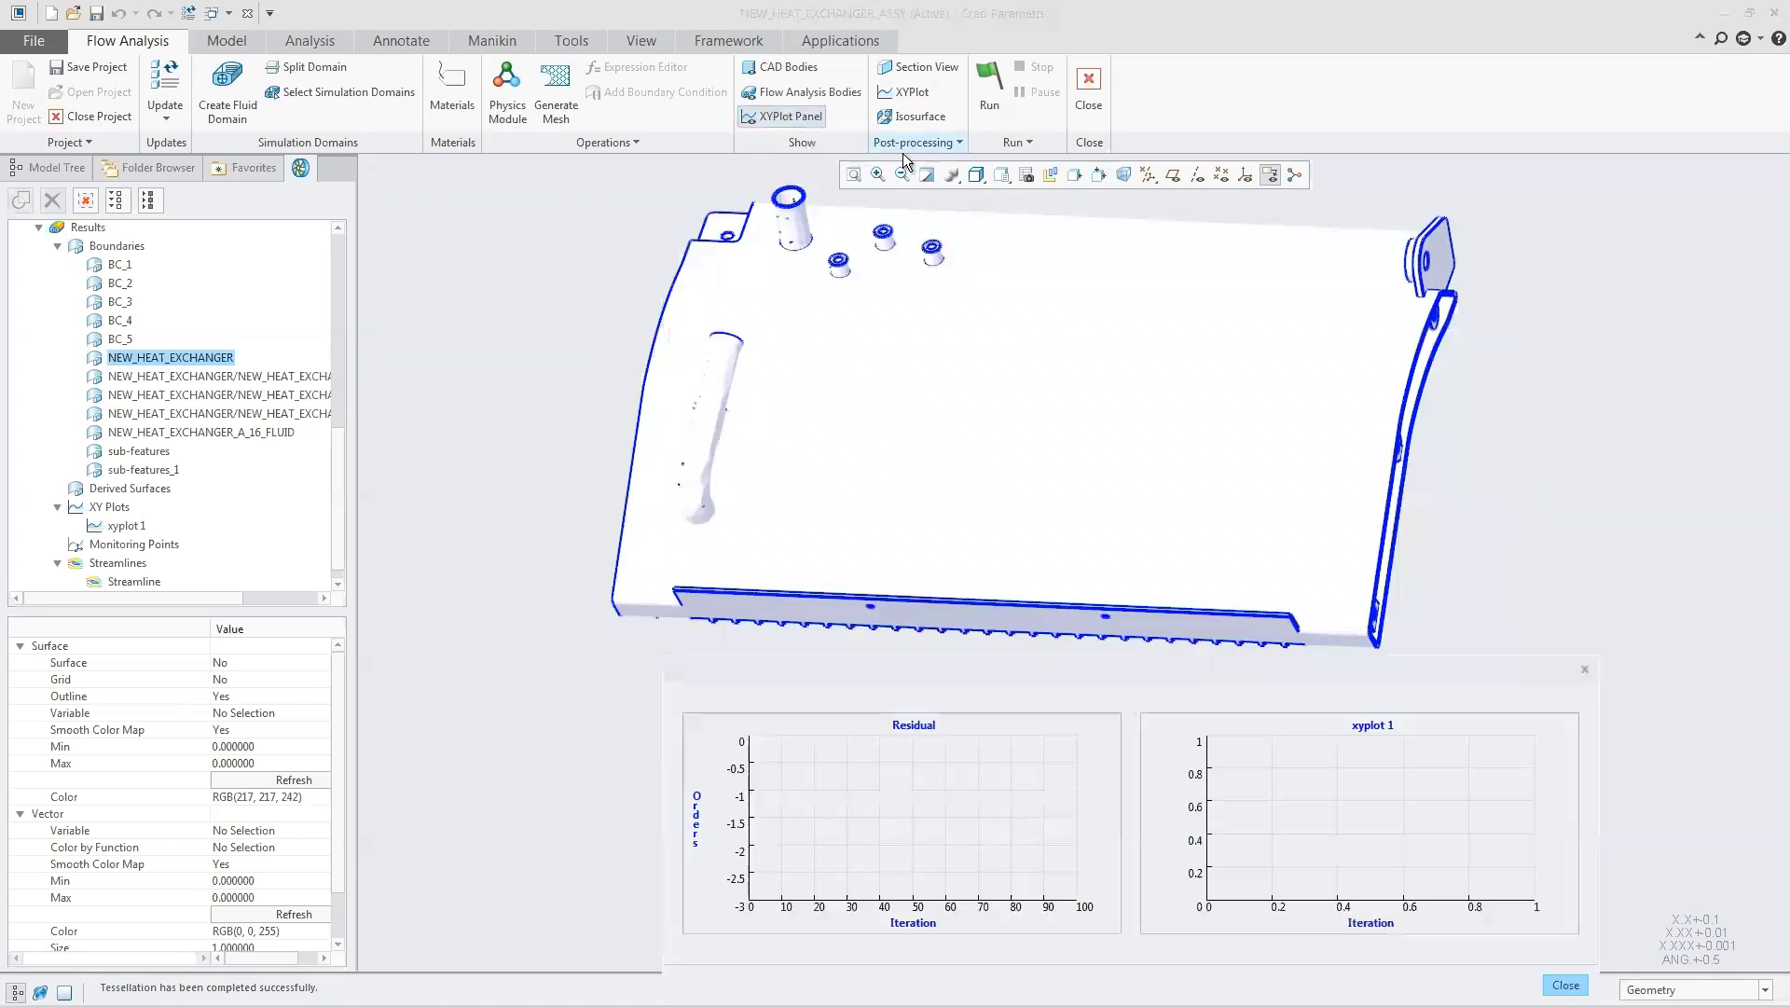
{"action": "left_click", "coordinate": [988, 84]}
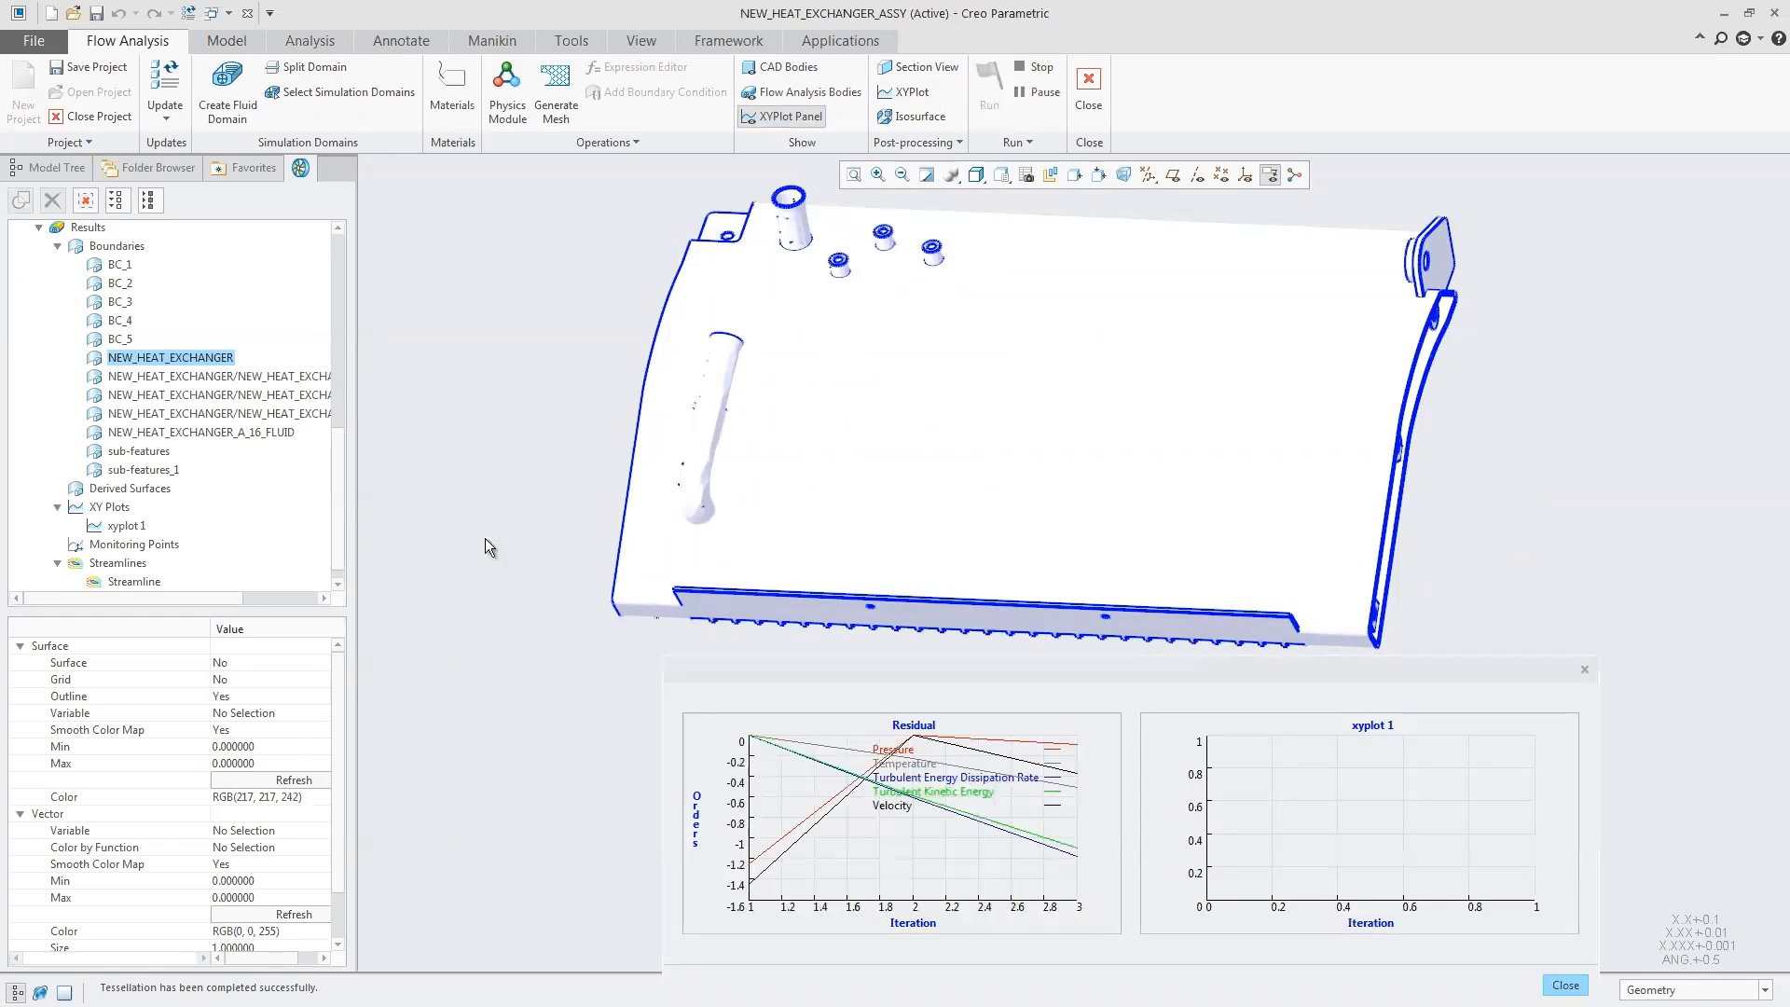
{"action": "left_click_drag", "start_coordinate": [339, 462], "coordinate": [335, 492]}
Colour the streamlines by Temperature with a 0.03 animation time step, then close the completion notice and monitors.
{"action": "left_click", "coordinate": [129, 563]}
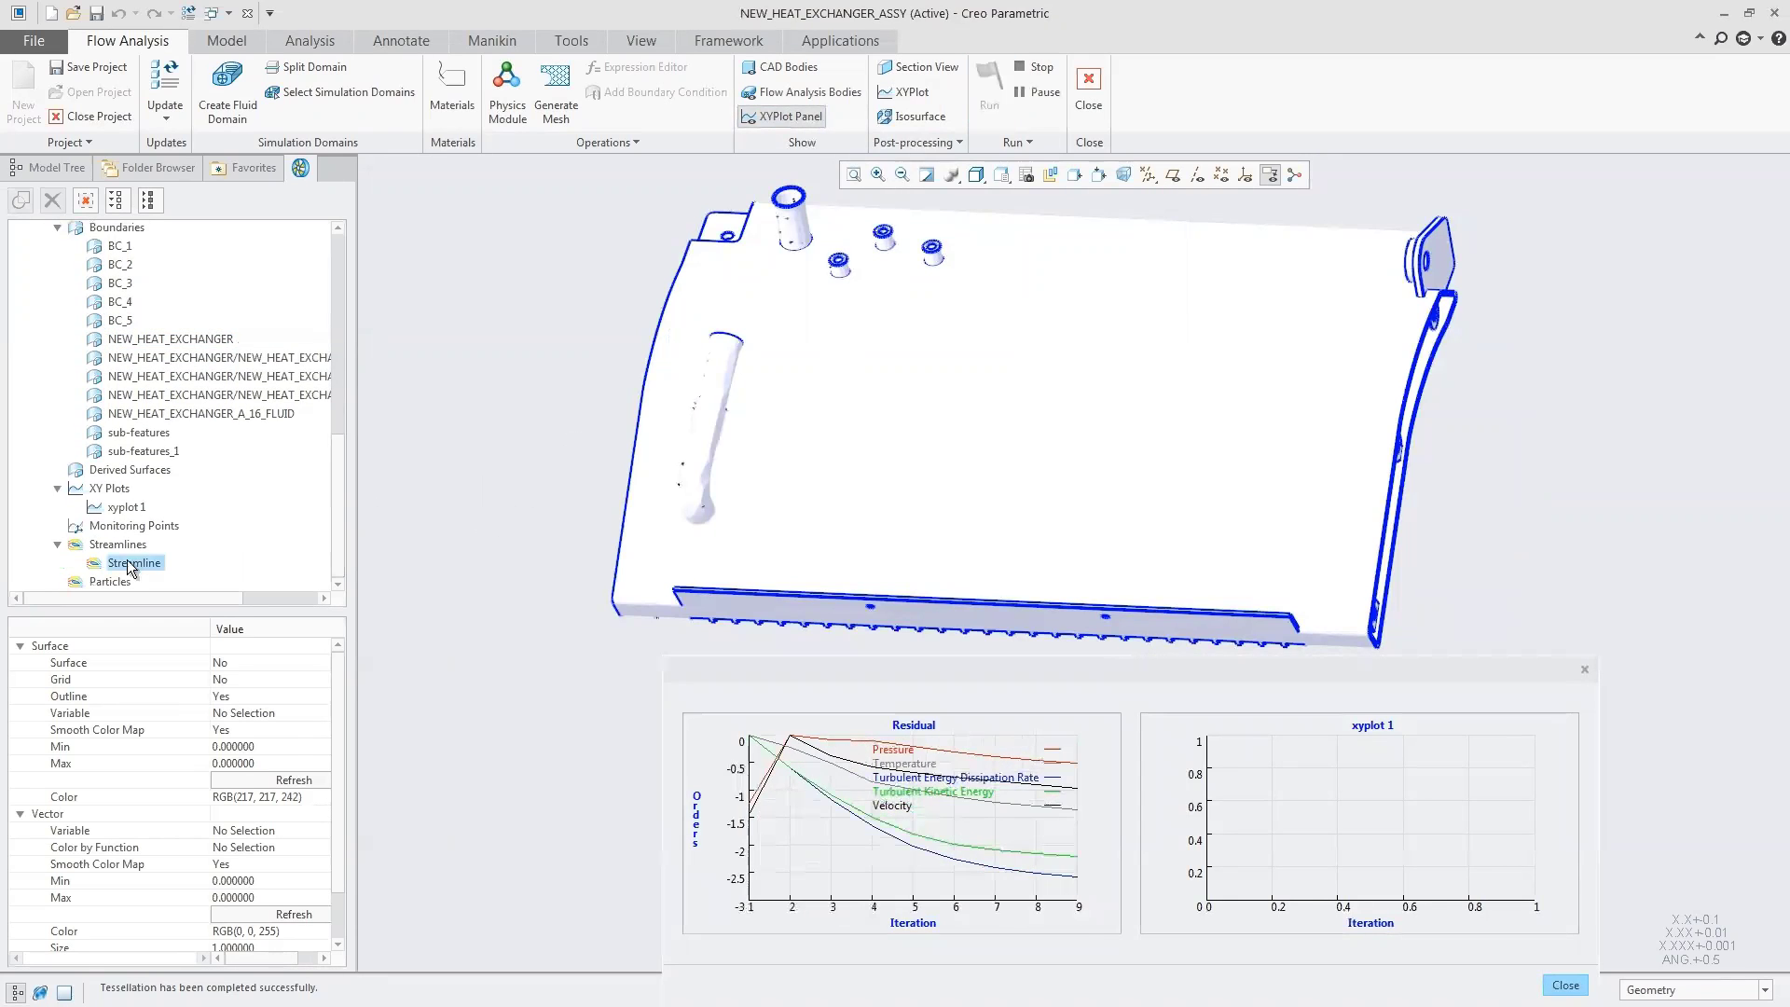
{"action": "left_click", "coordinate": [271, 715]}
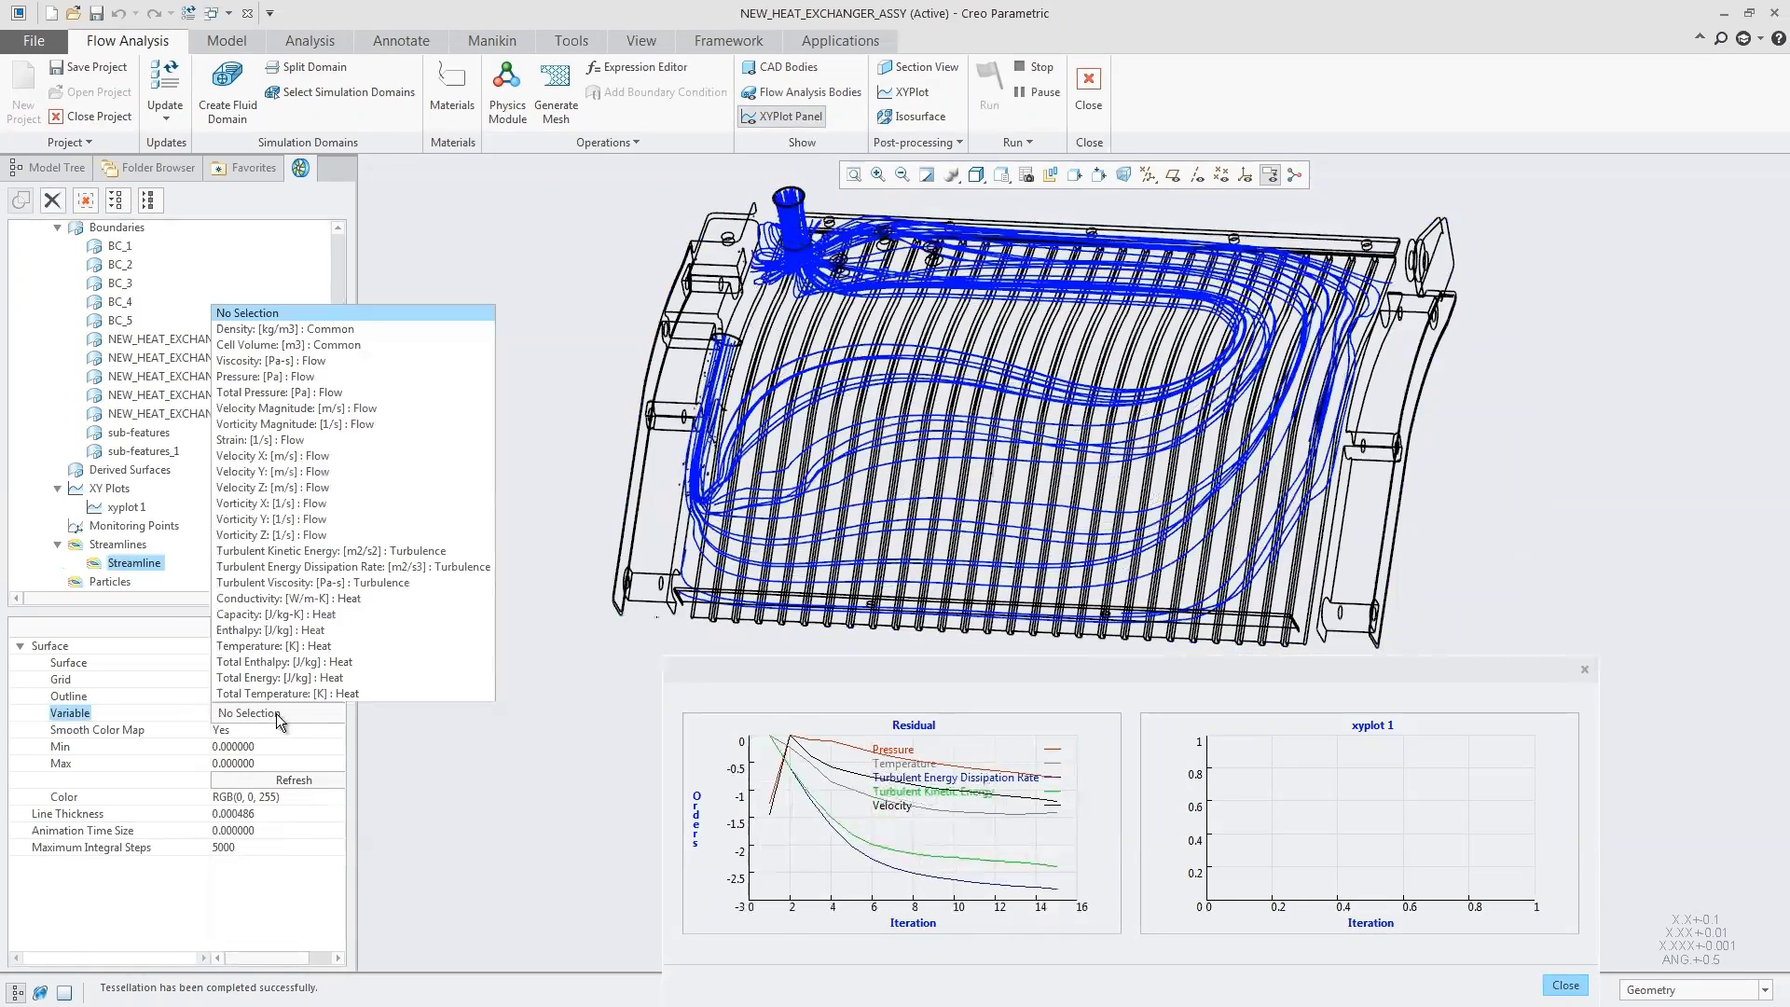
{"action": "left_click", "coordinate": [266, 663]}
{"action": "left_click", "coordinate": [270, 835]}
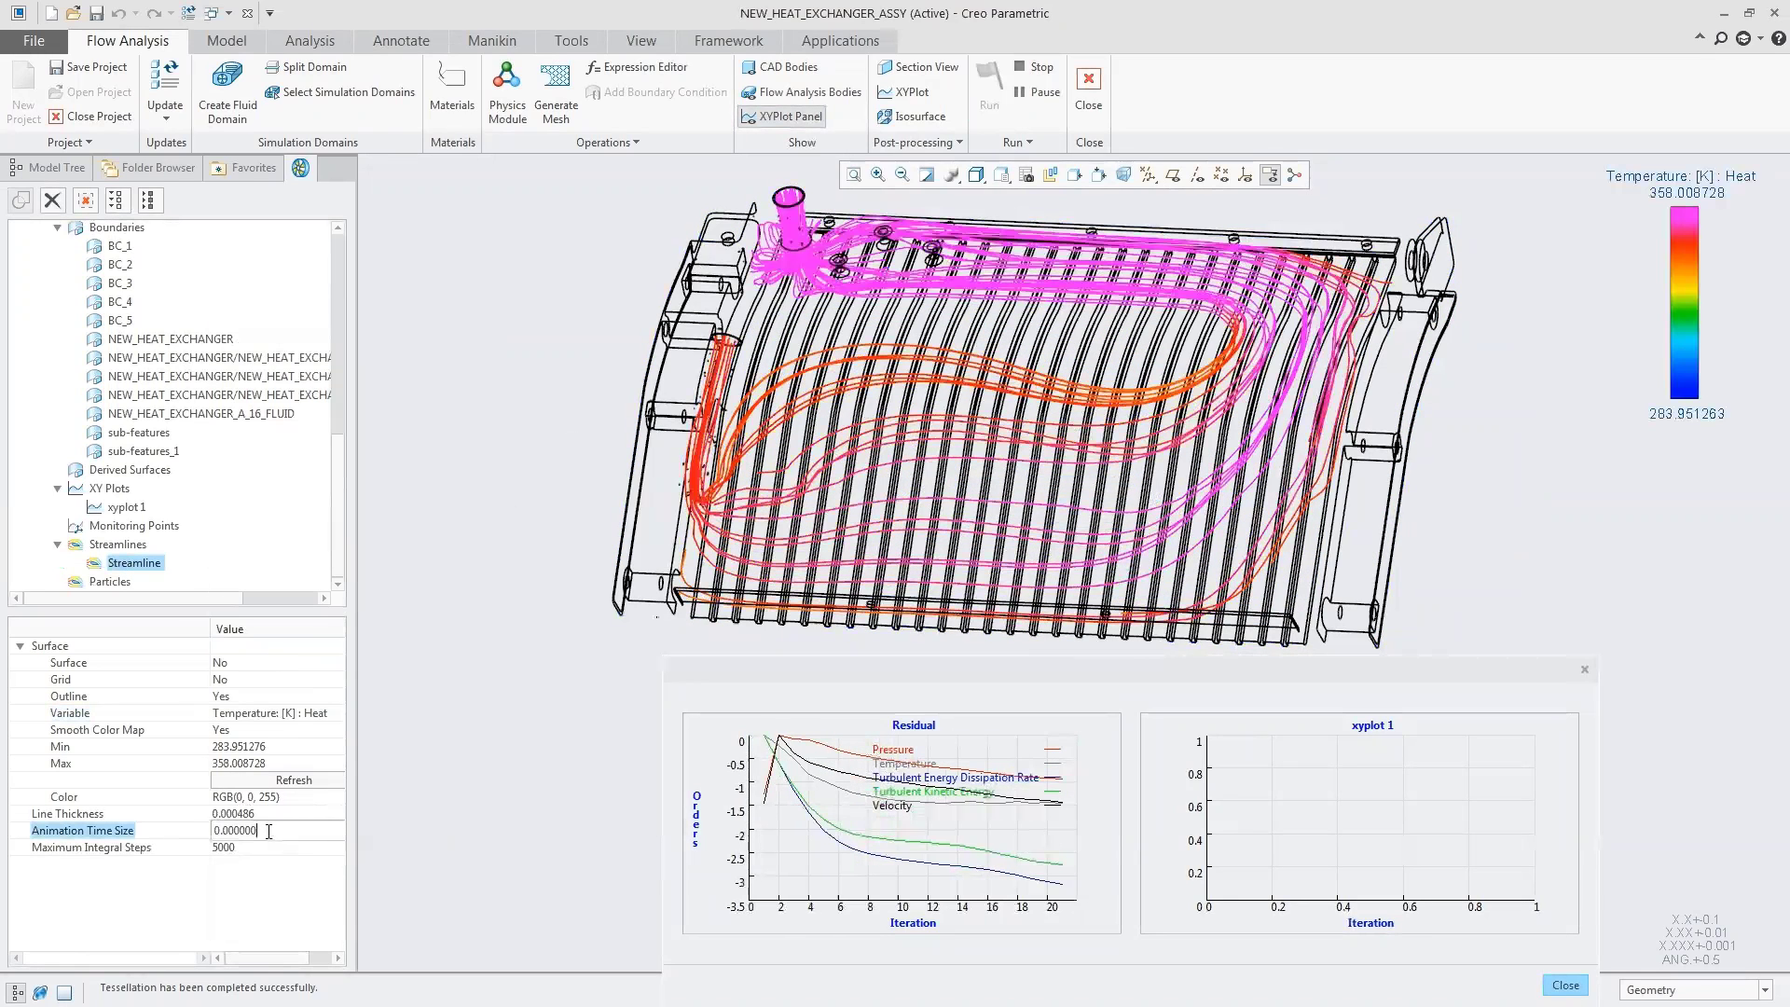
{"action": "type", "text": "0.03"}
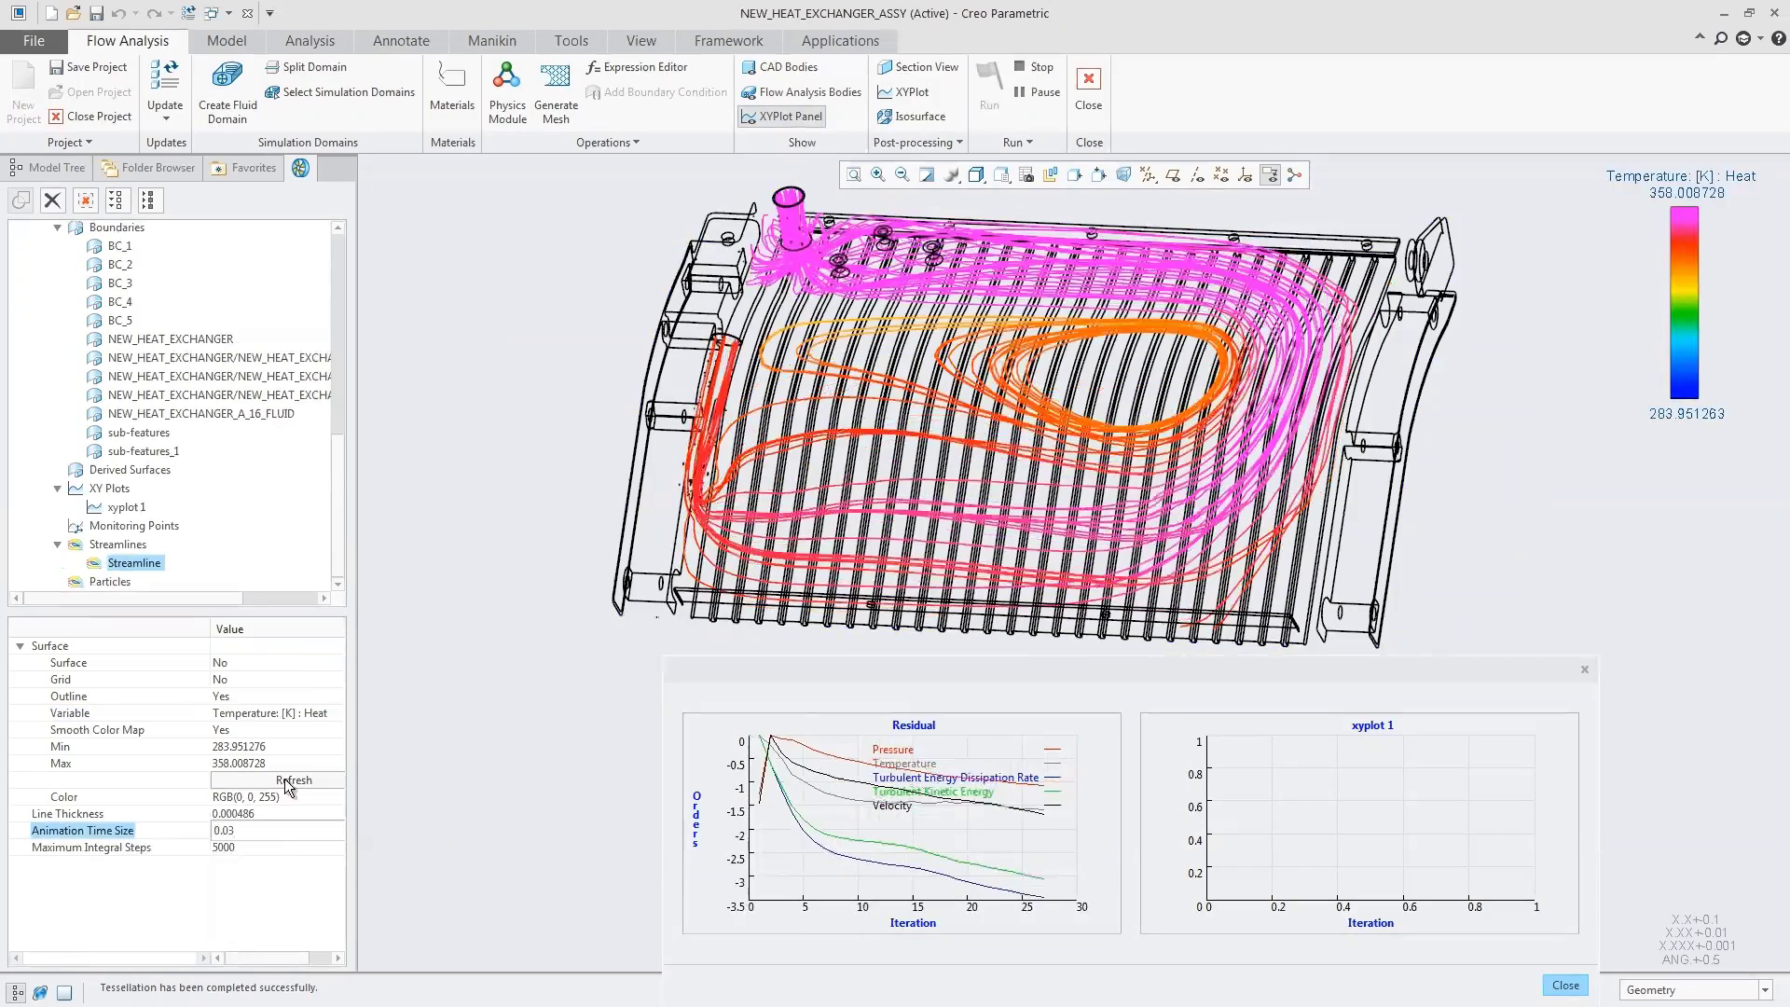
{"action": "key", "text": "Return"}
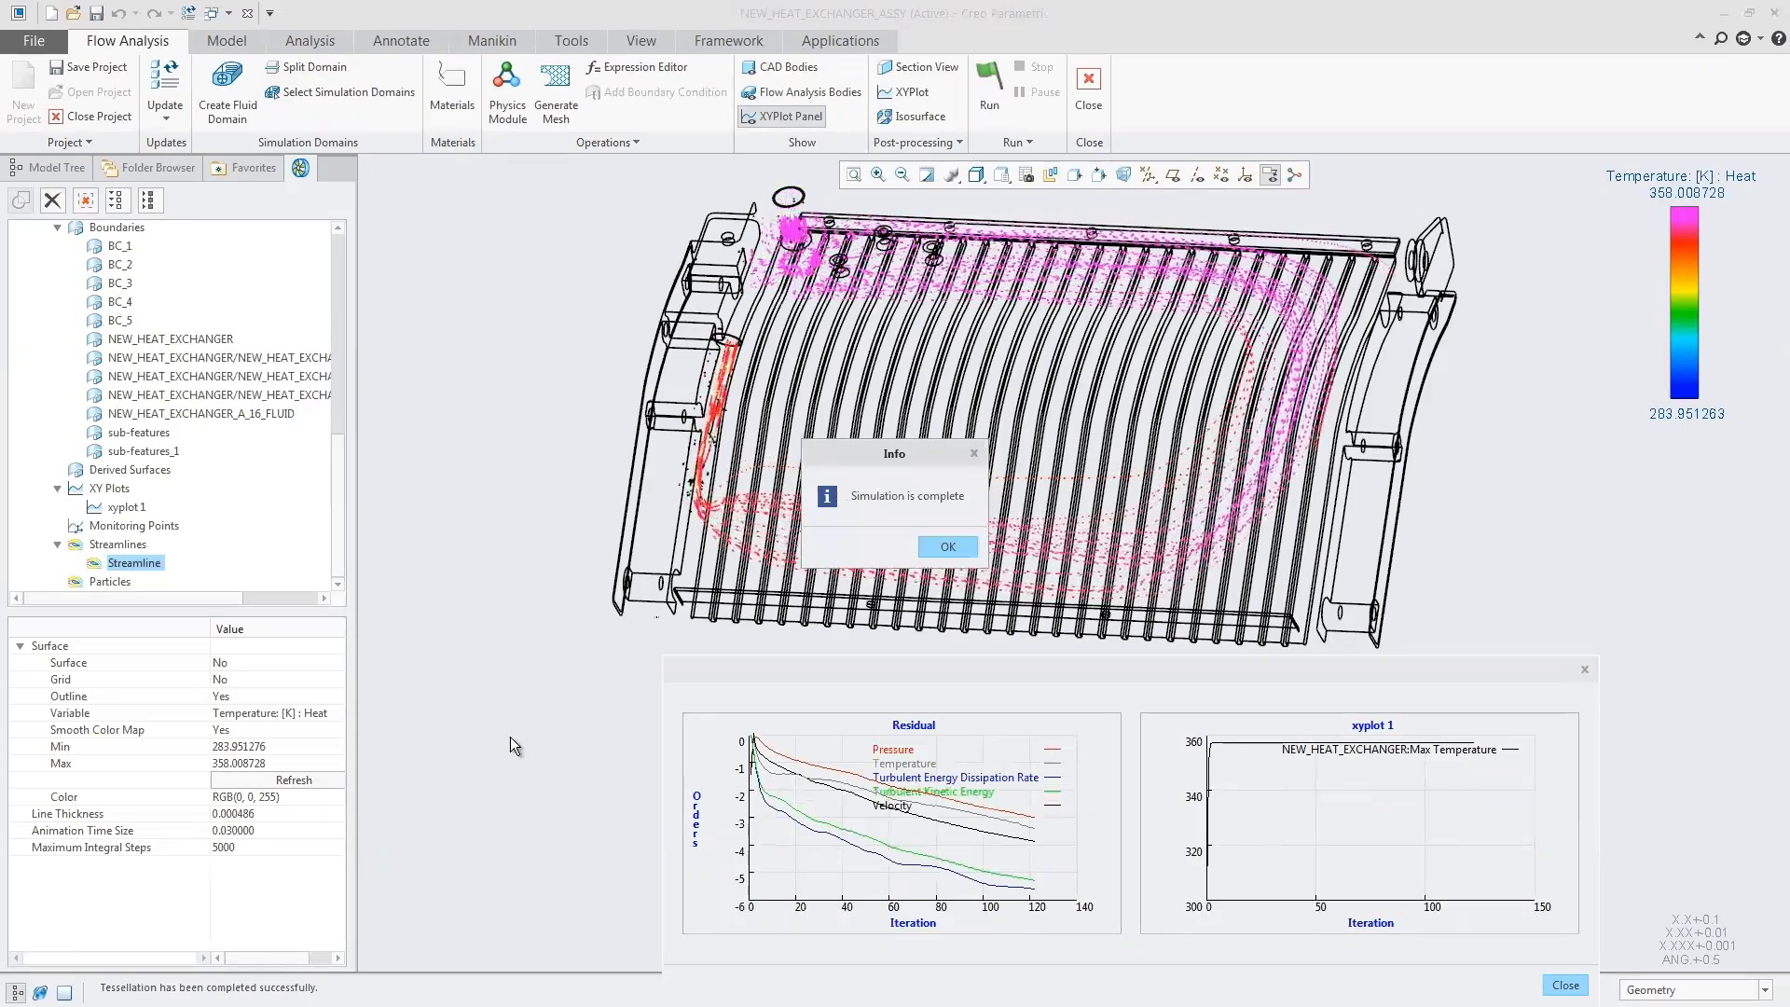
{"action": "left_click", "coordinate": [946, 547]}
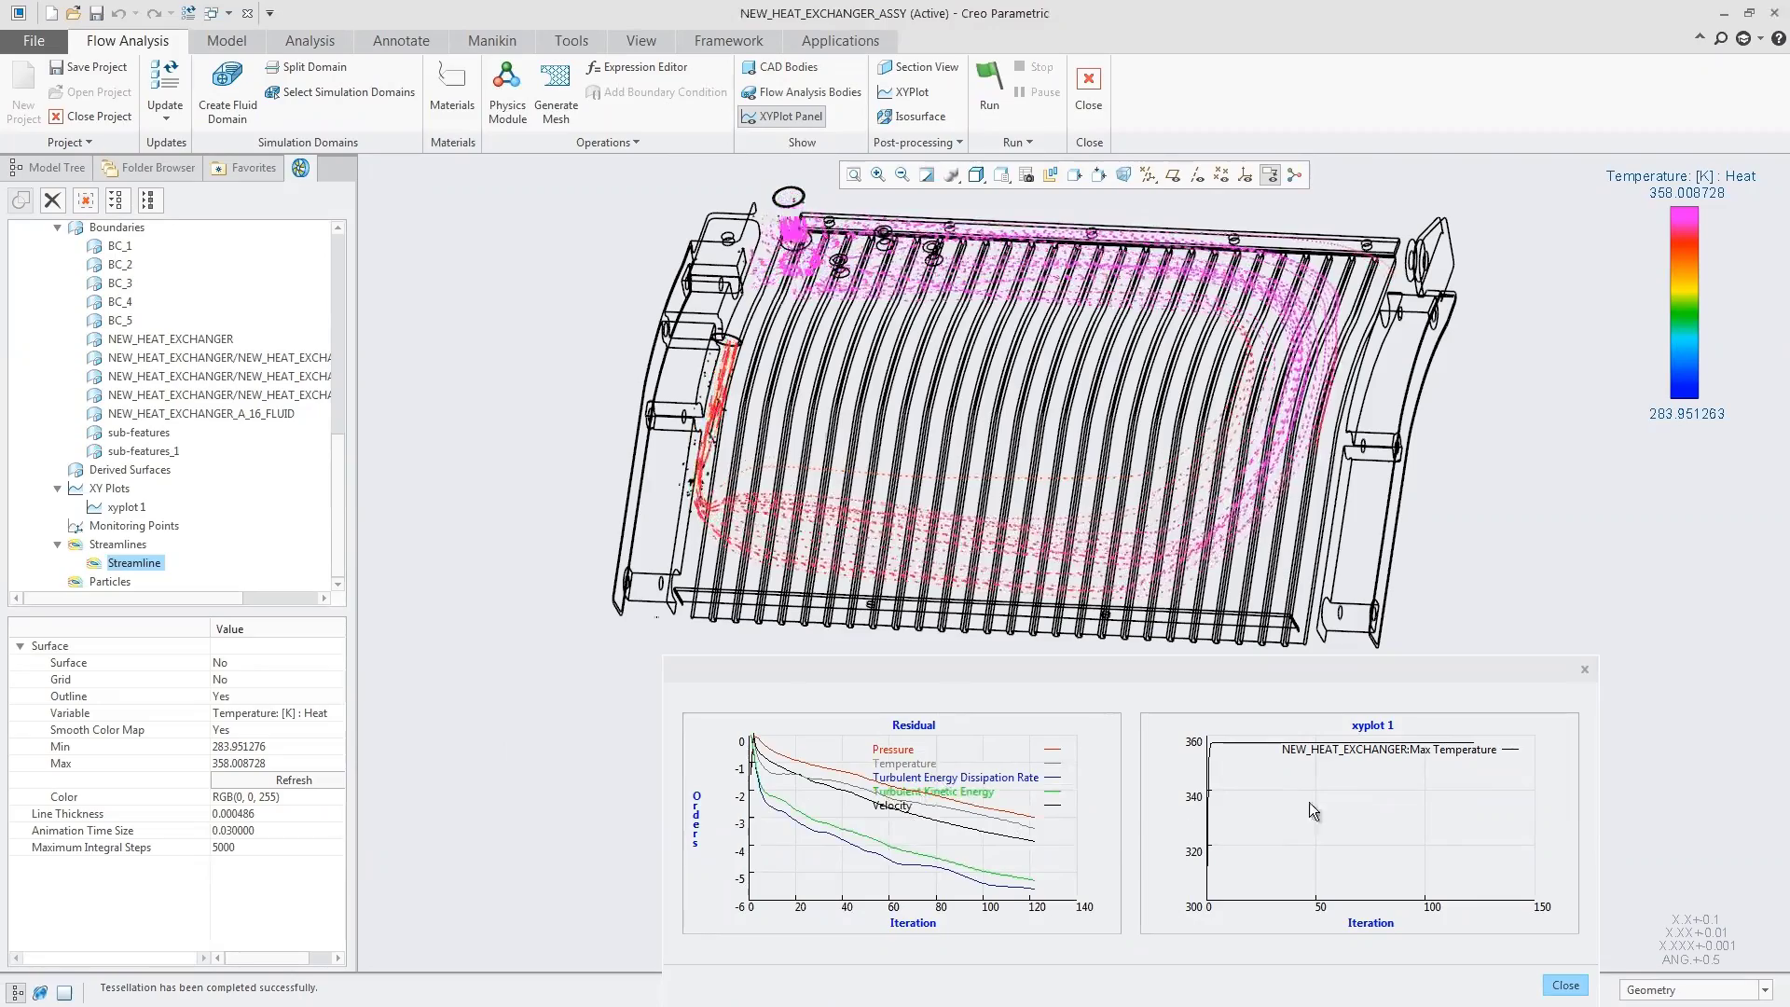
{"action": "left_click", "coordinate": [1565, 986]}
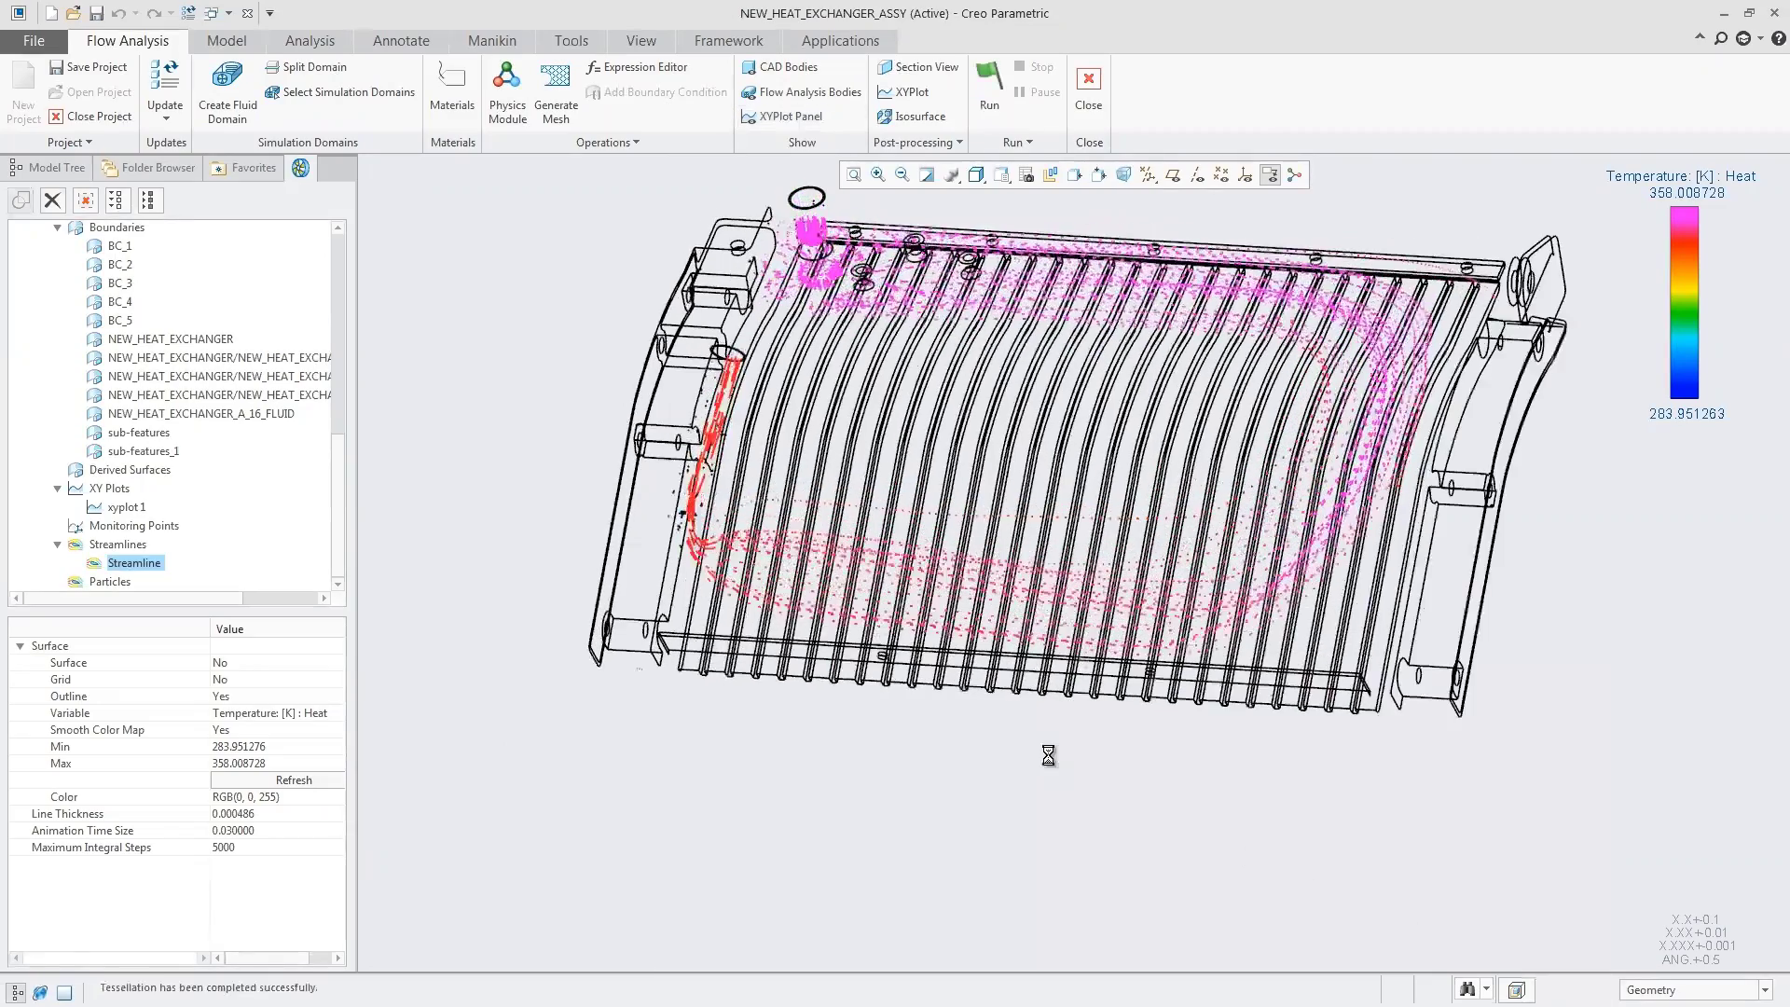
Recolour the streamlines by Pressure [Pa], then select the NEW_HEAT_EXCHANGER boundary results.
{"action": "scroll", "coordinate": [1116, 282], "scroll_direction": "up", "scroll_amount": 5}
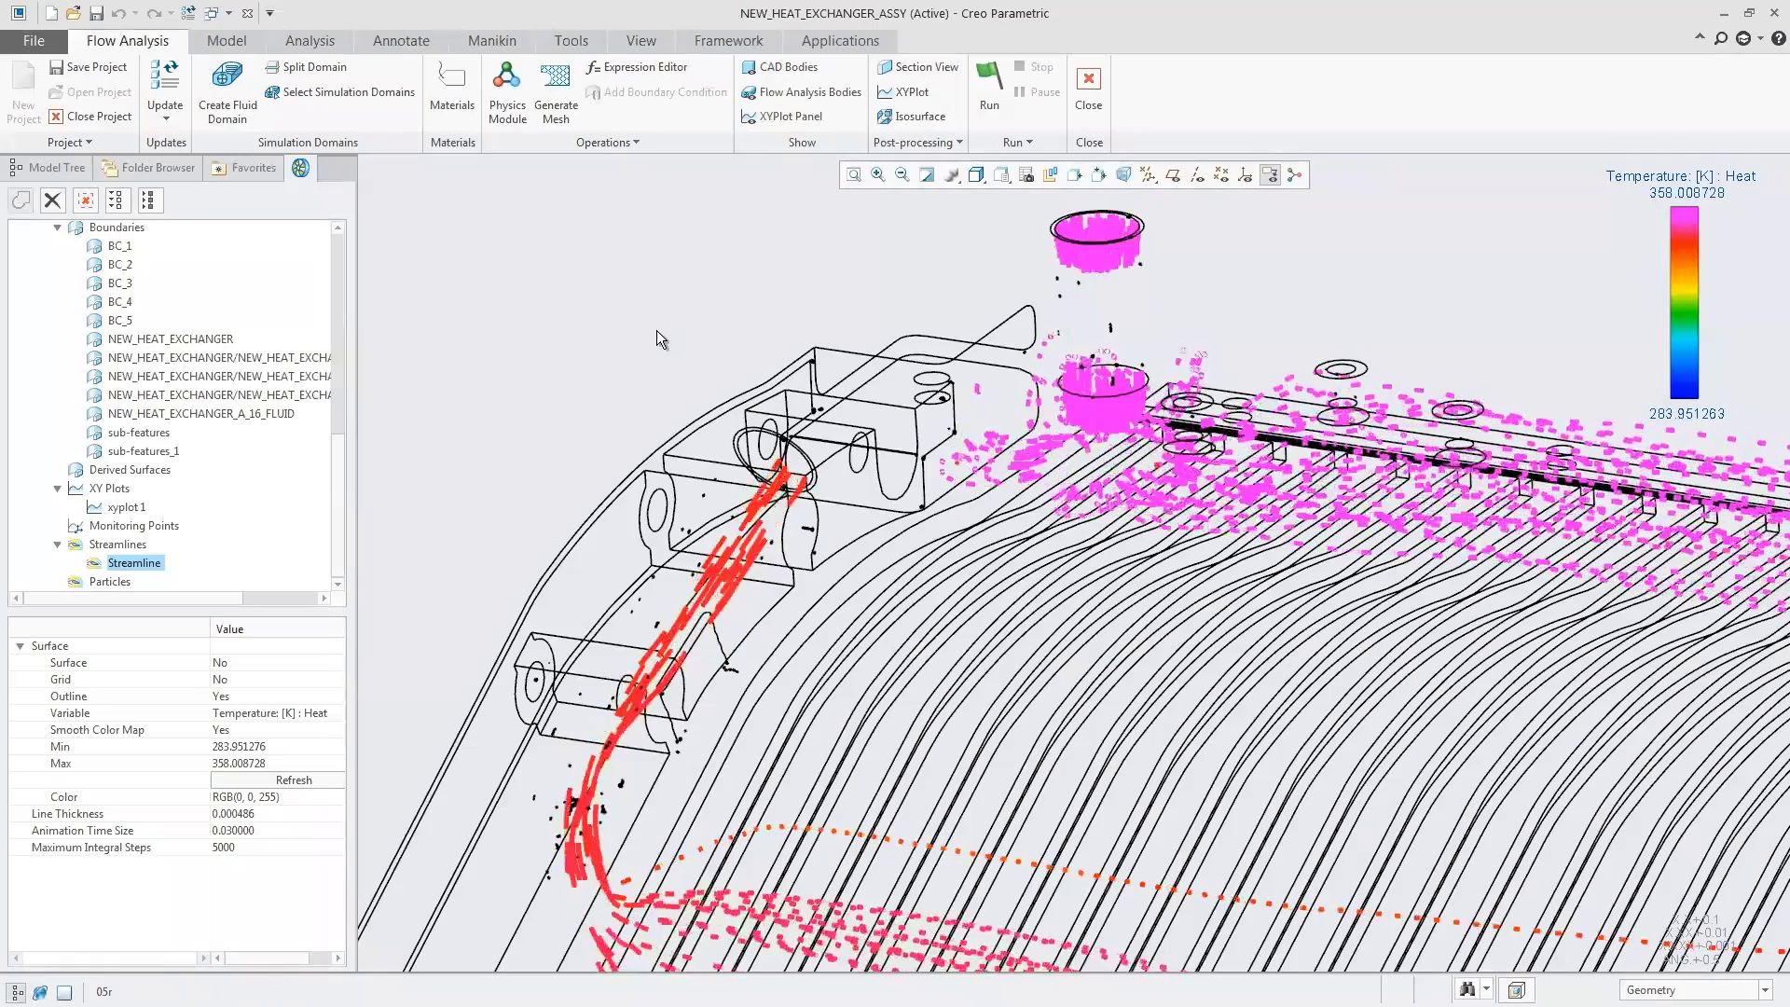
{"action": "scroll", "coordinate": [656, 330], "scroll_direction": "down", "scroll_amount": 8}
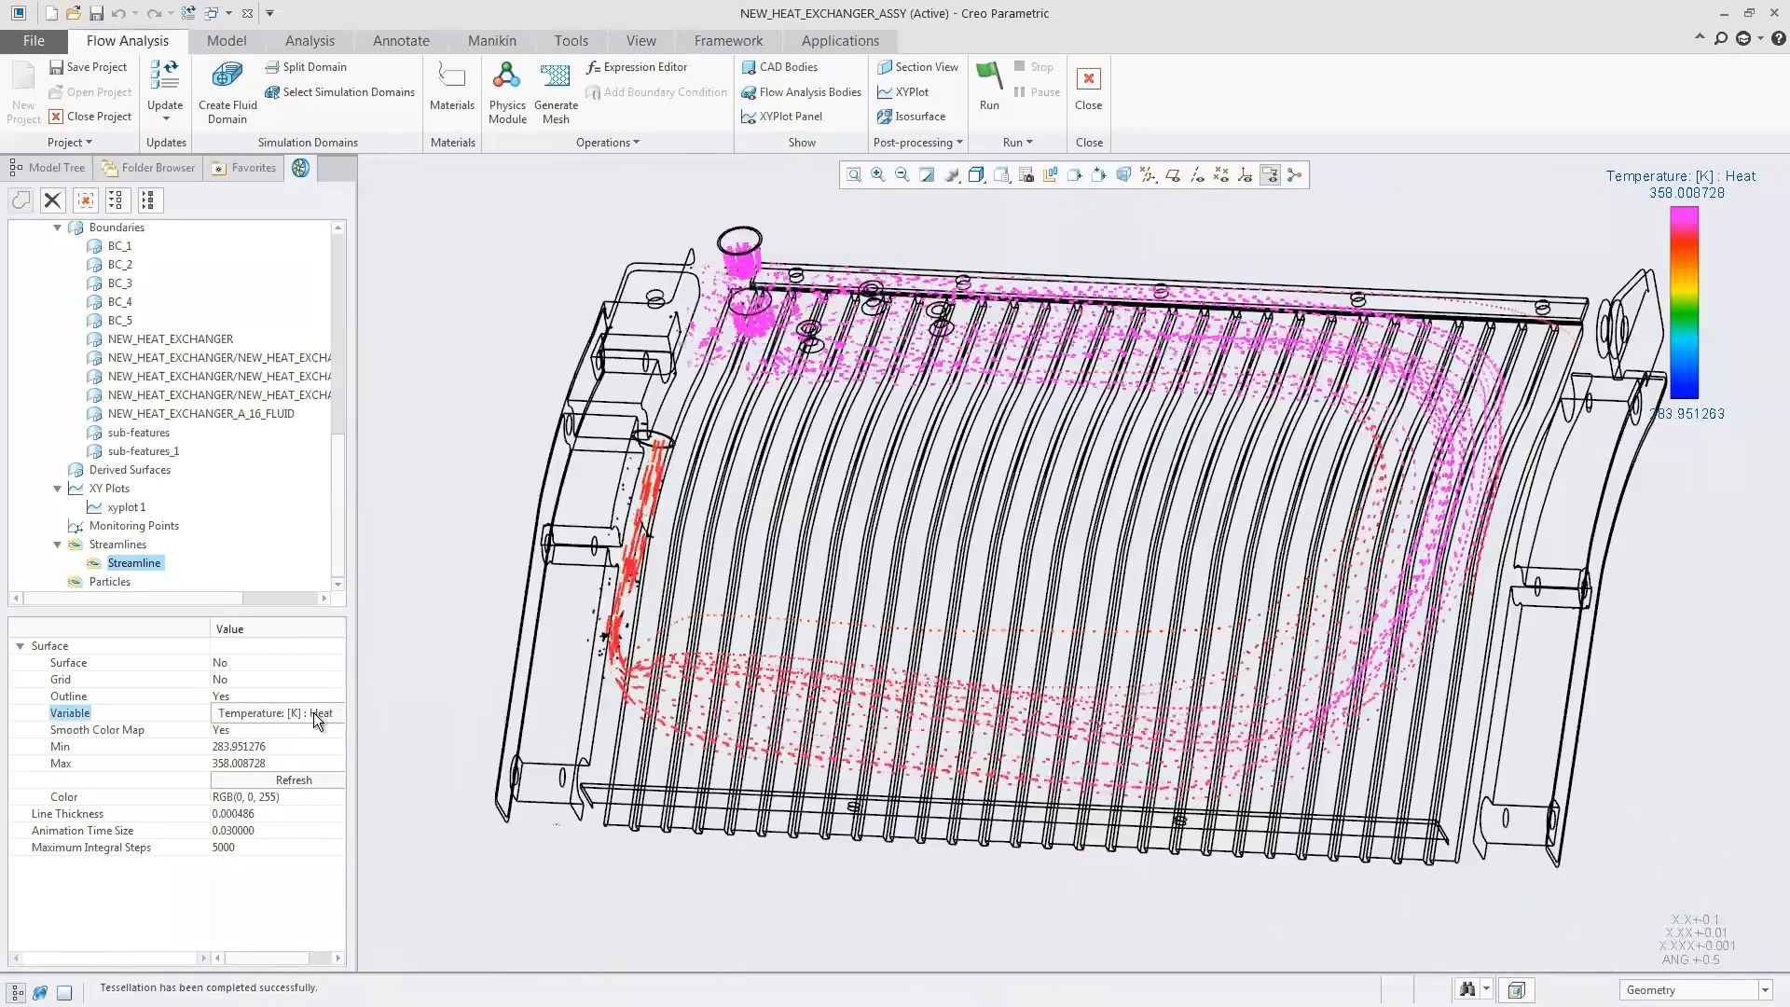
{"action": "left_click", "coordinate": [313, 712]}
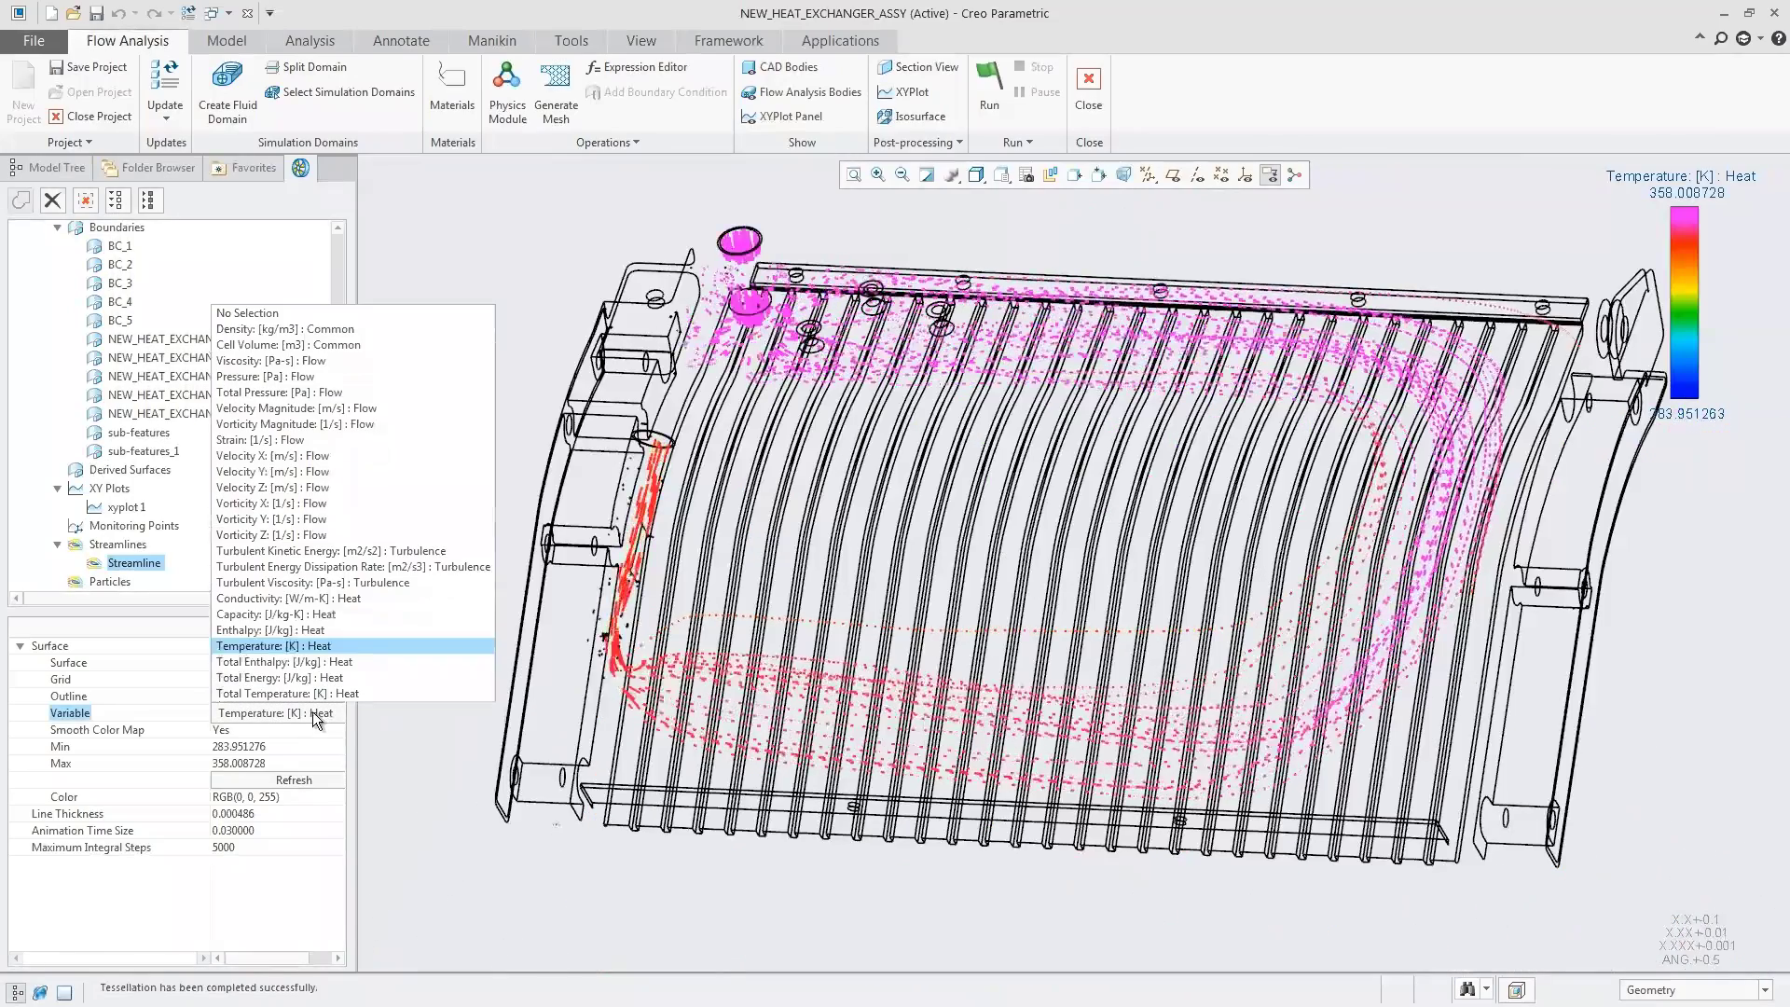
{"action": "left_click", "coordinate": [285, 377]}
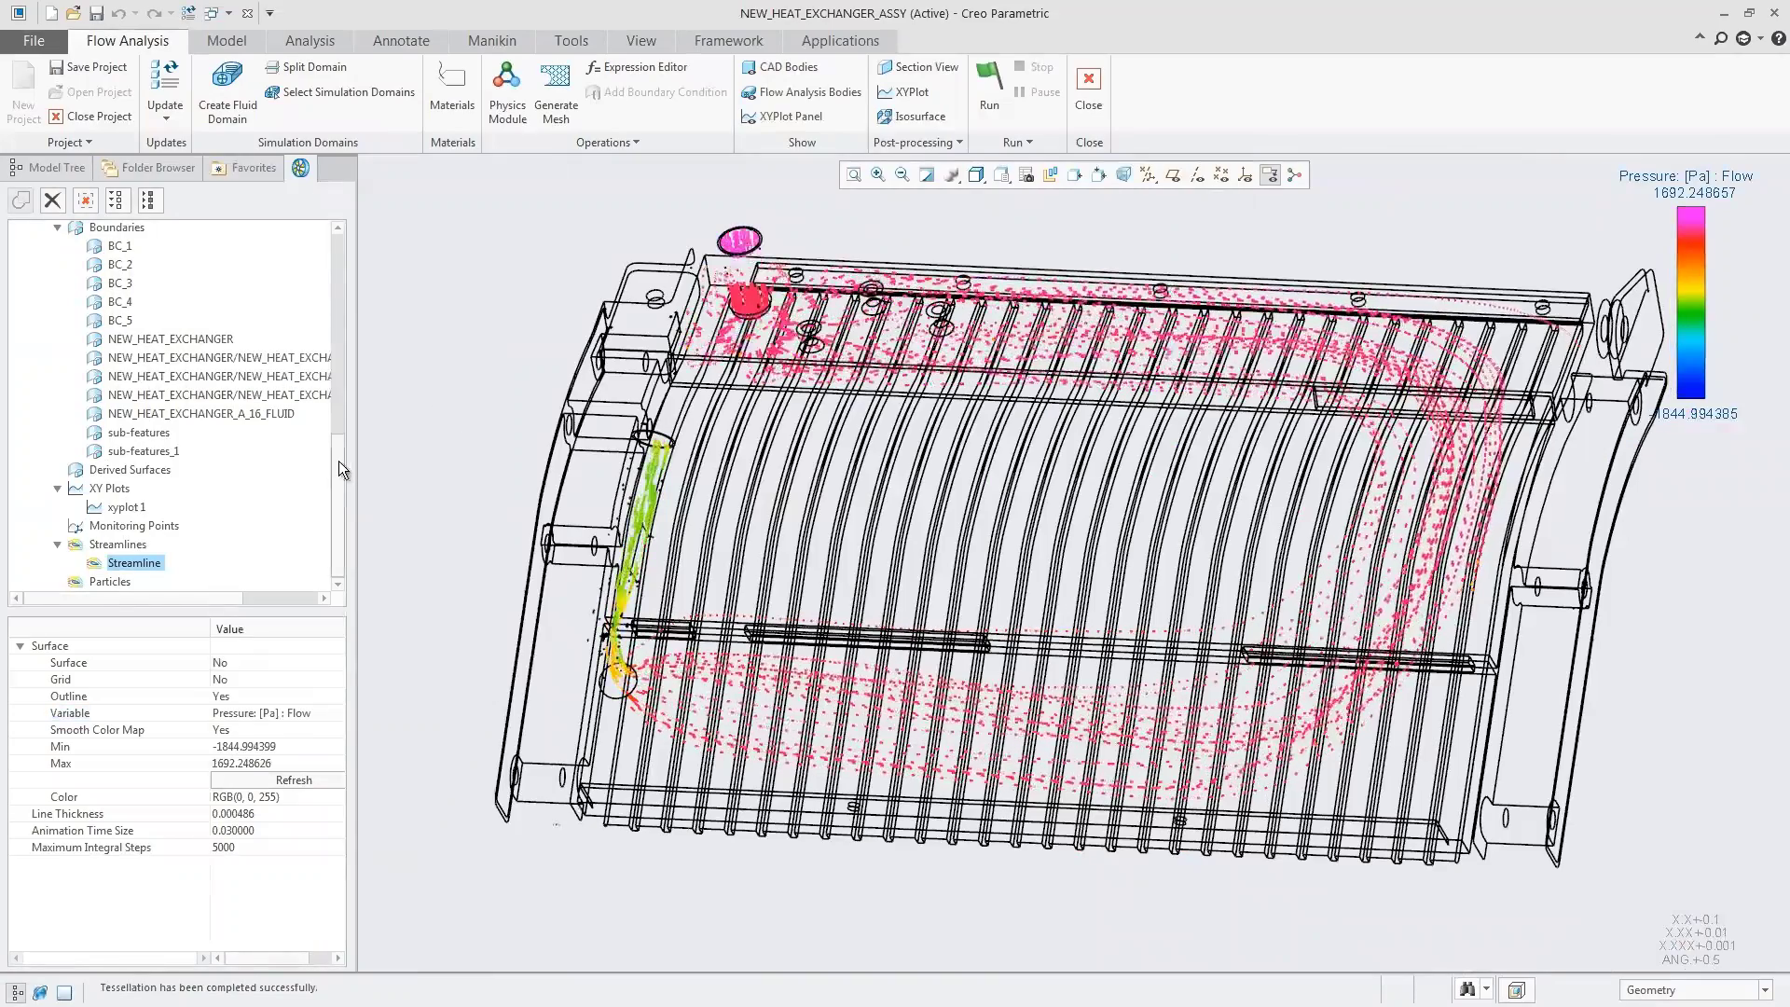
{"action": "left_click_drag", "start_coordinate": [338, 461], "coordinate": [338, 450]}
{"action": "left_click", "coordinate": [177, 367]}
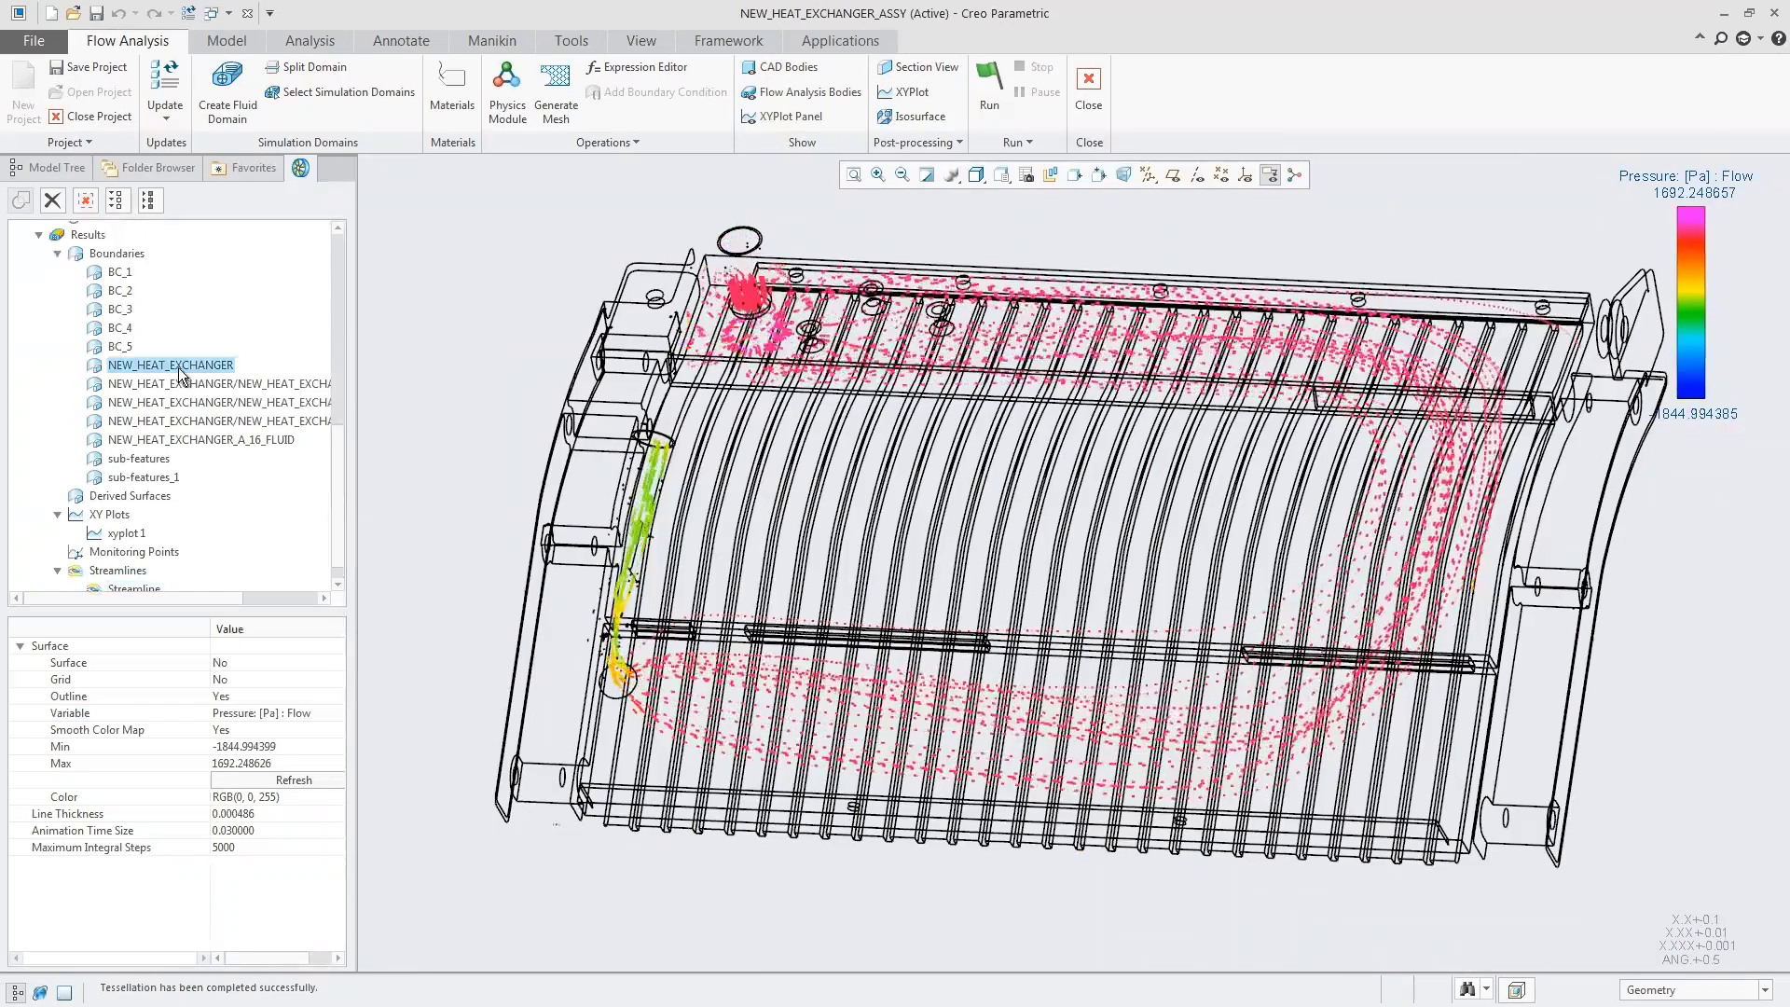
Colour the NEW_HEAT_EXCHANGER body with Temperature contours.
{"action": "left_click", "coordinate": [266, 712]}
{"action": "left_click", "coordinate": [275, 713]}
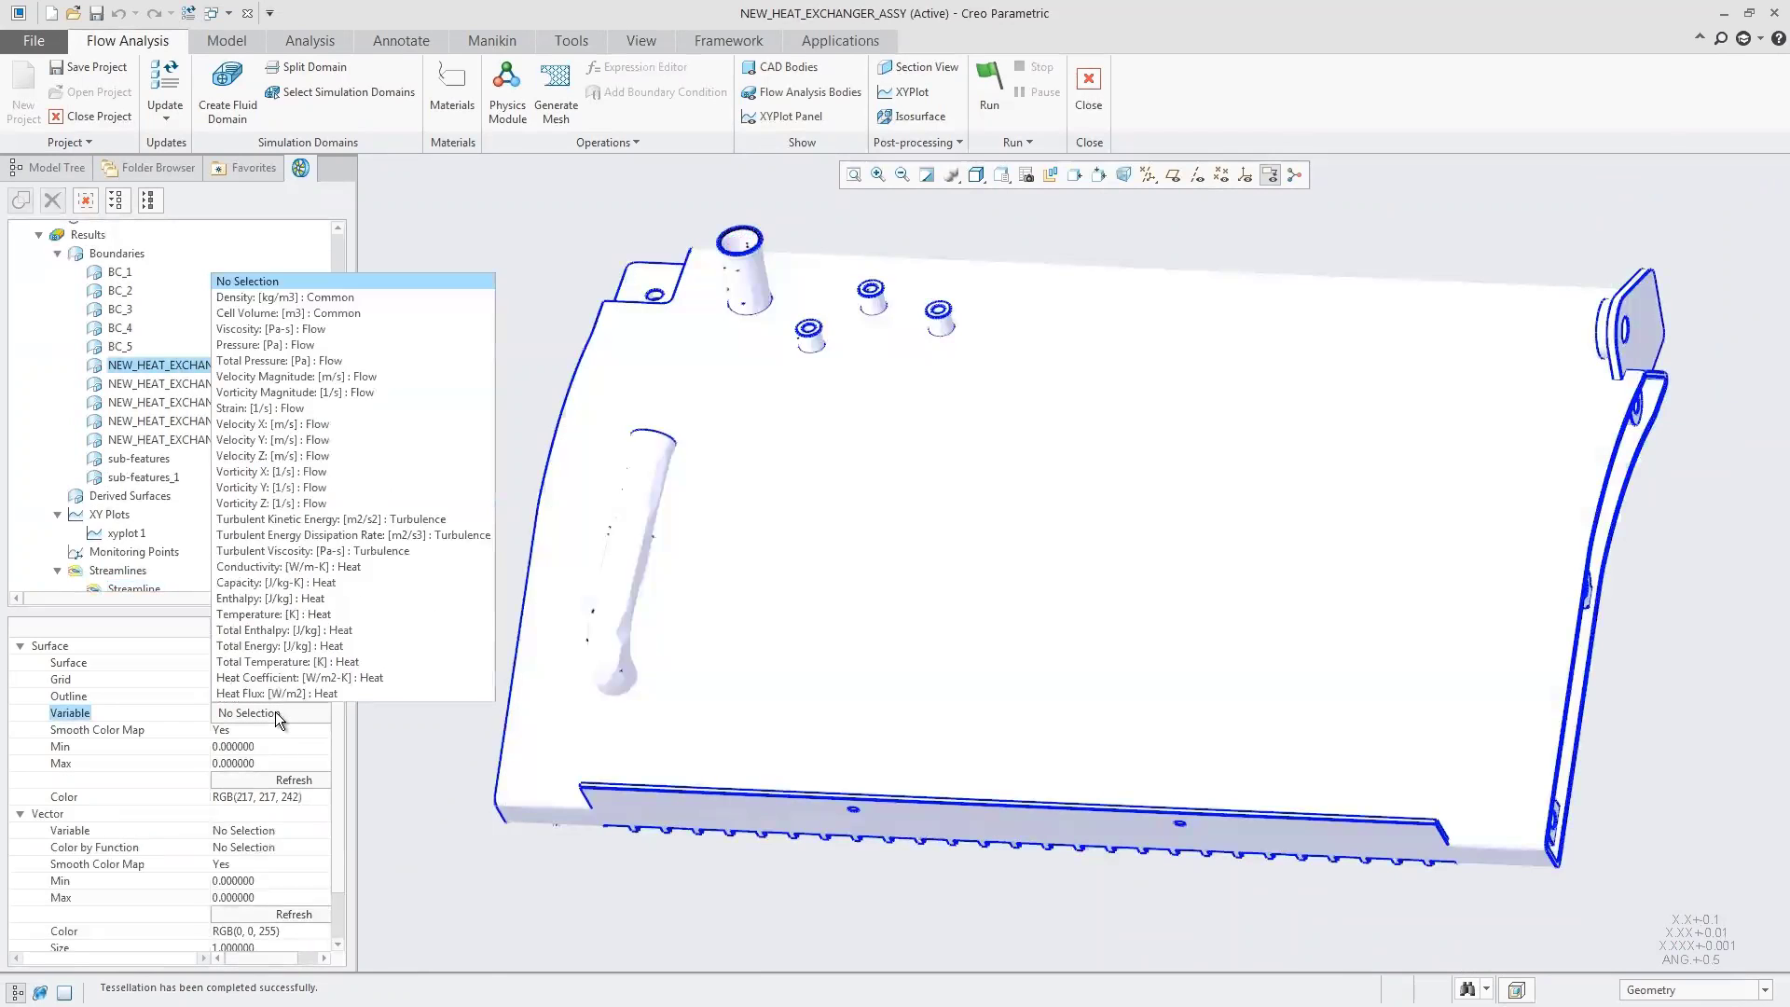
{"action": "left_click", "coordinate": [260, 615]}
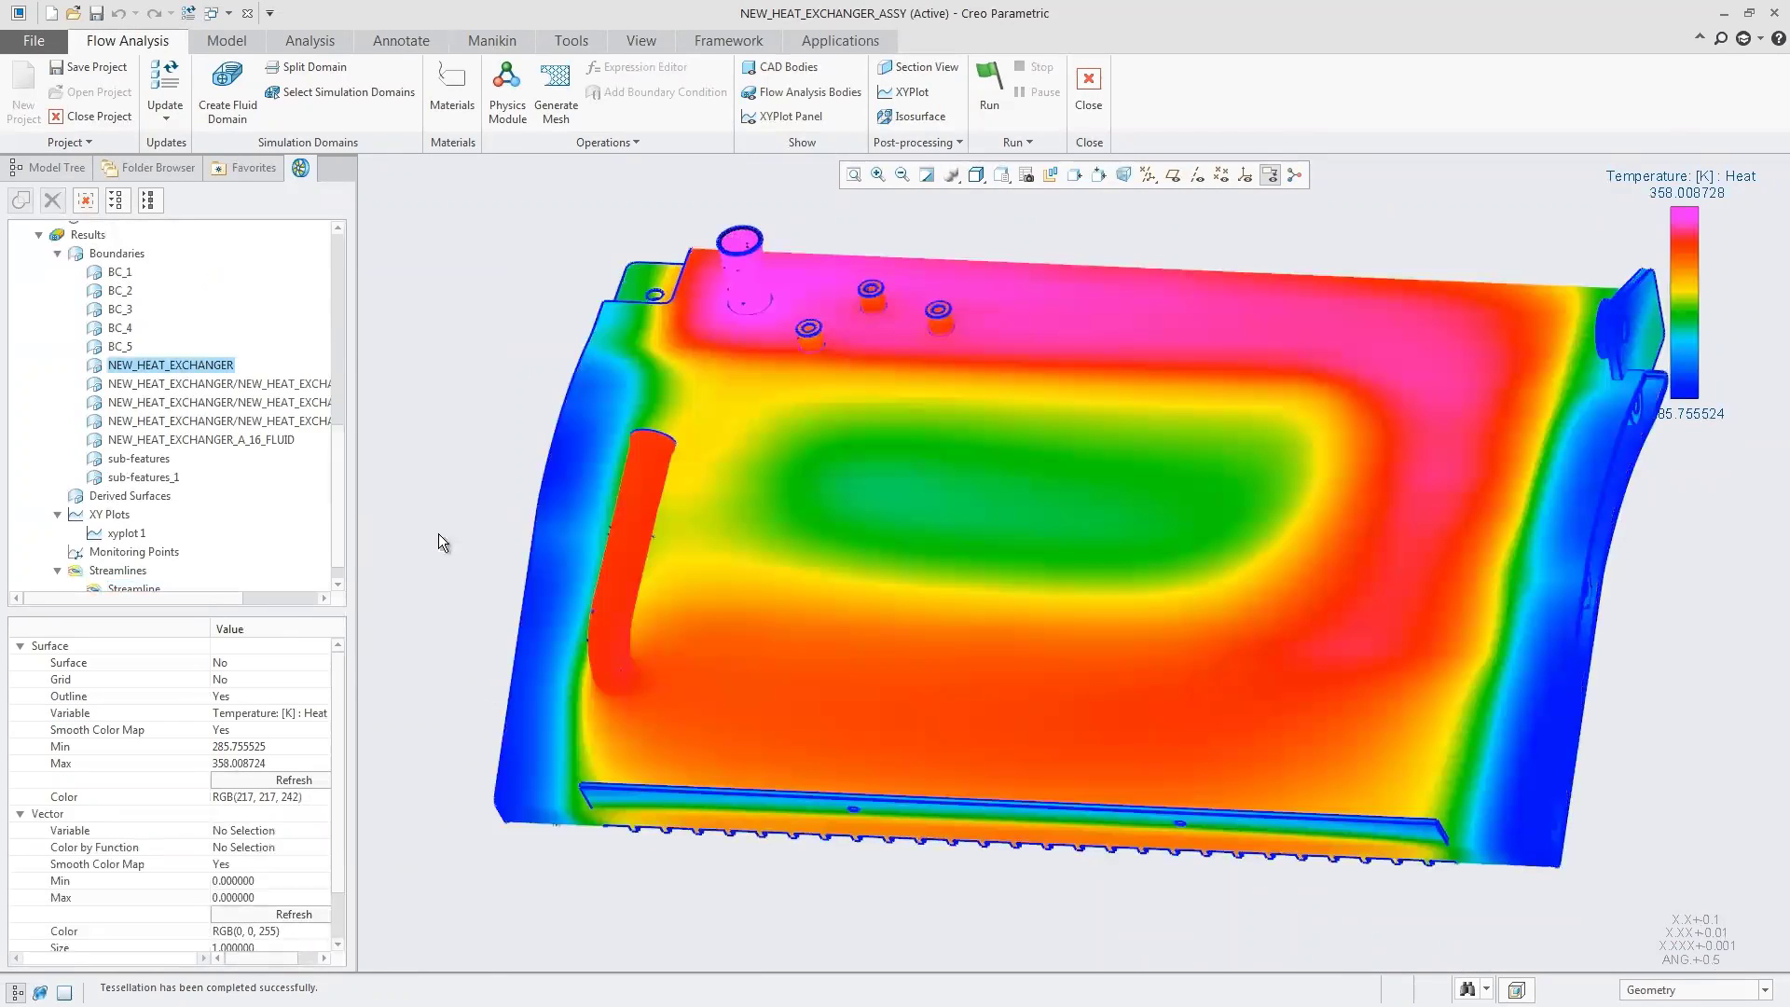
Show Temperature contours on the three internal boundary surfaces and create Section 01.
{"action": "left_click", "coordinate": [222, 384]}
{"action": "left_click", "coordinate": [226, 419], "text": "shift"}
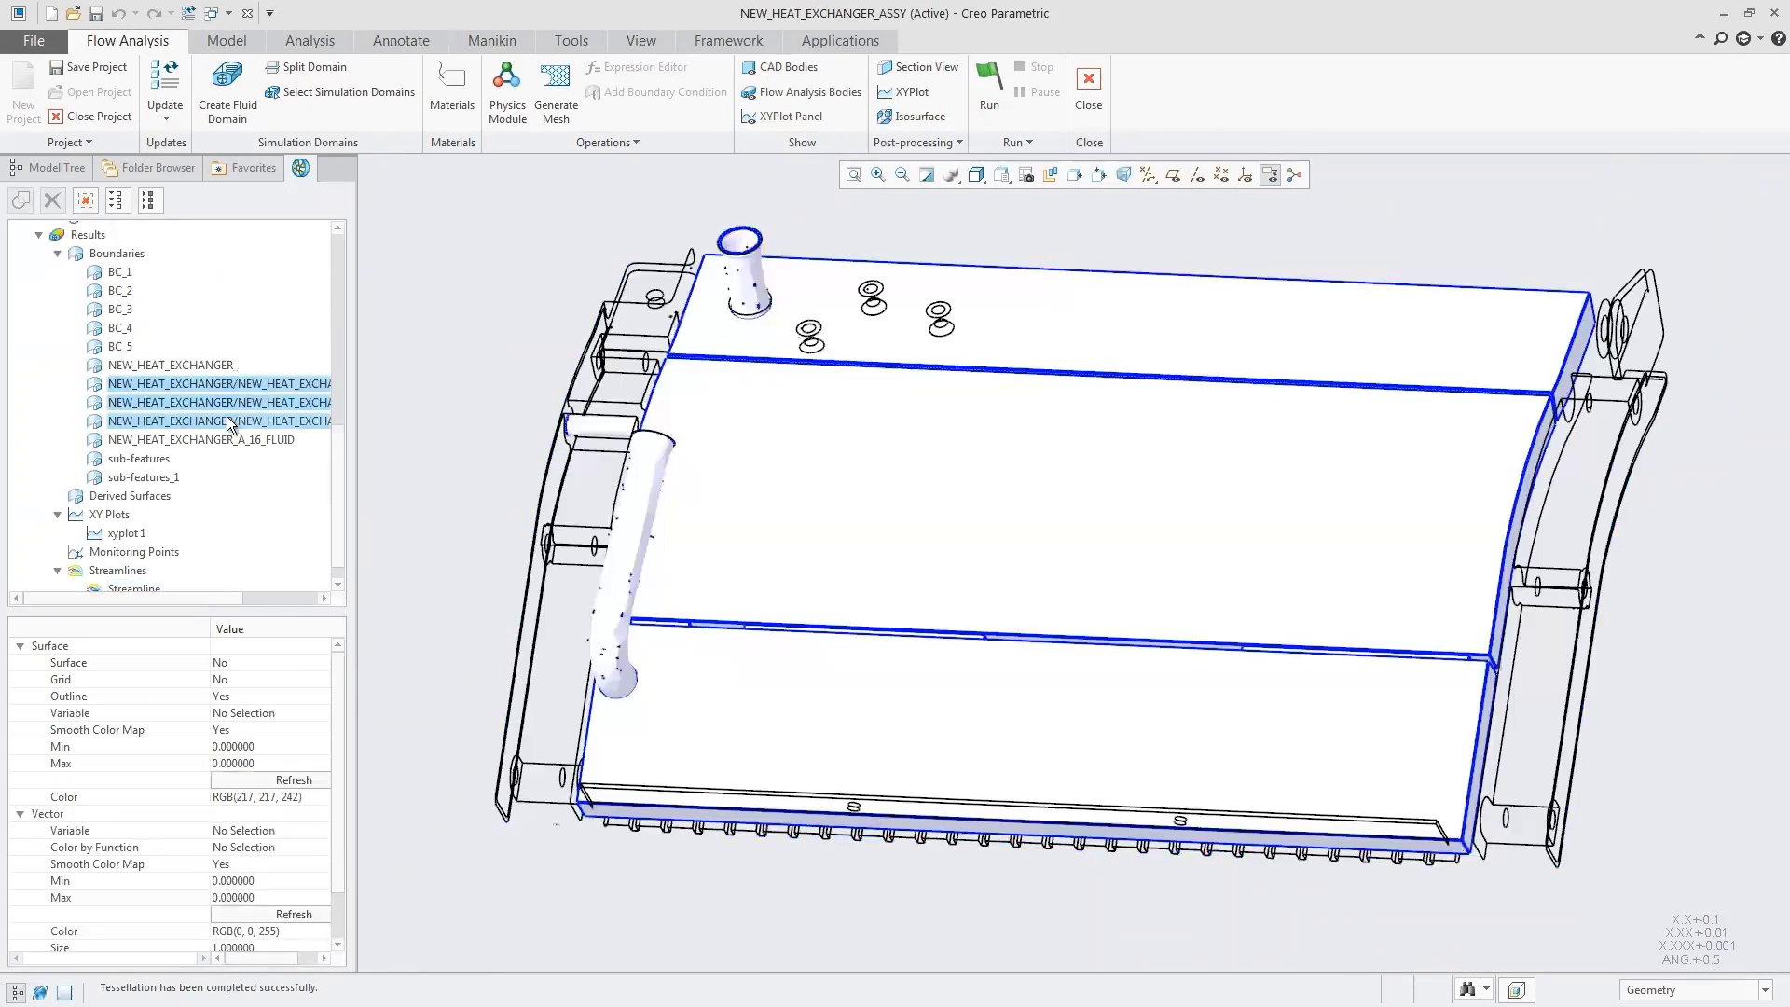
{"action": "left_click", "coordinate": [266, 712]}
{"action": "left_click", "coordinate": [270, 712]}
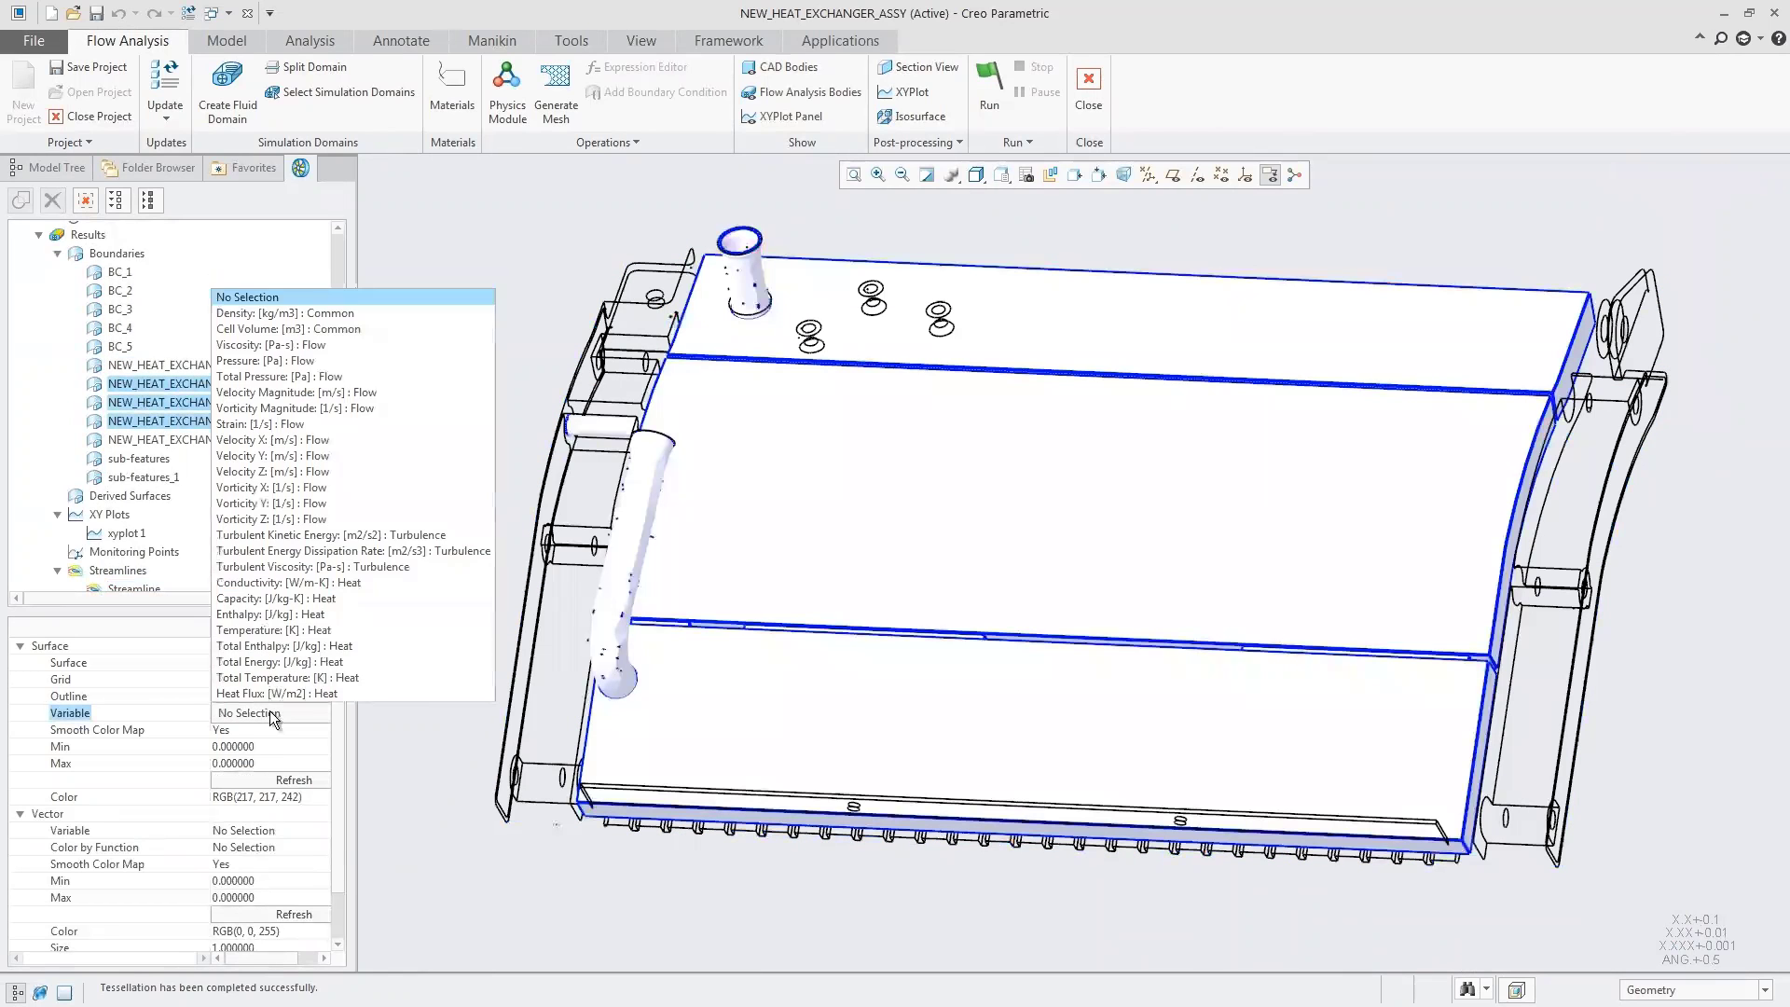
{"action": "left_click", "coordinate": [282, 625]}
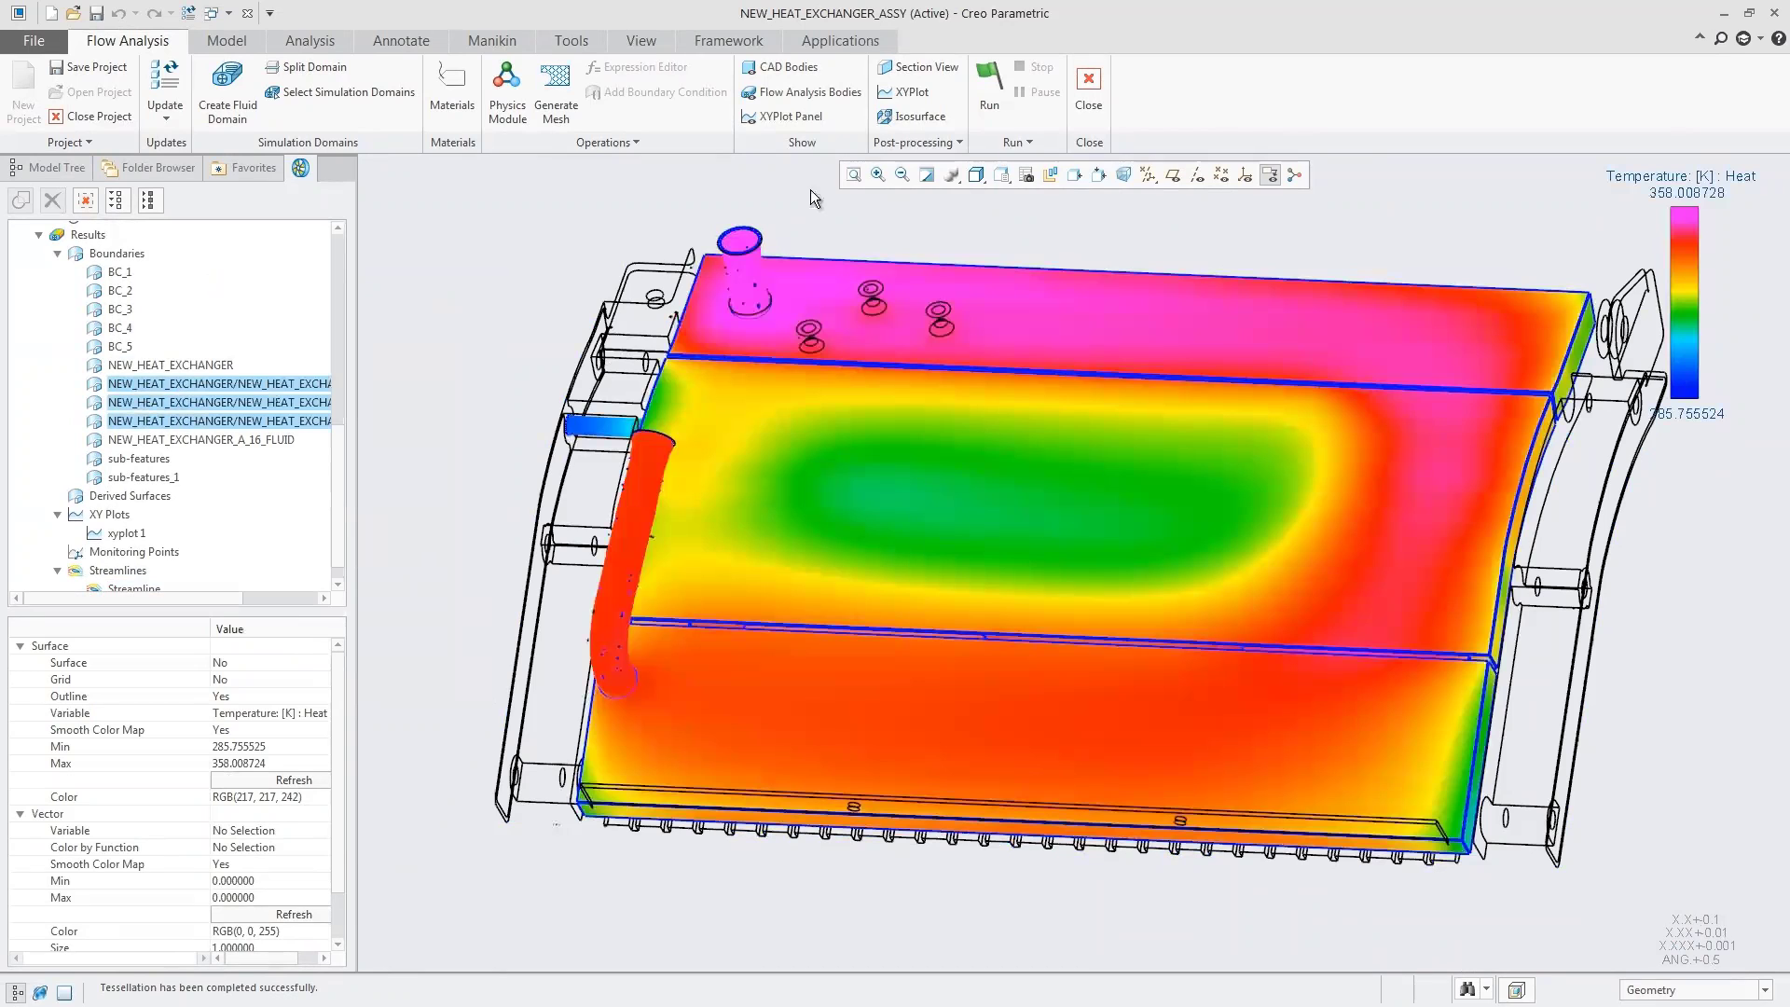
{"action": "left_click", "coordinate": [918, 67]}
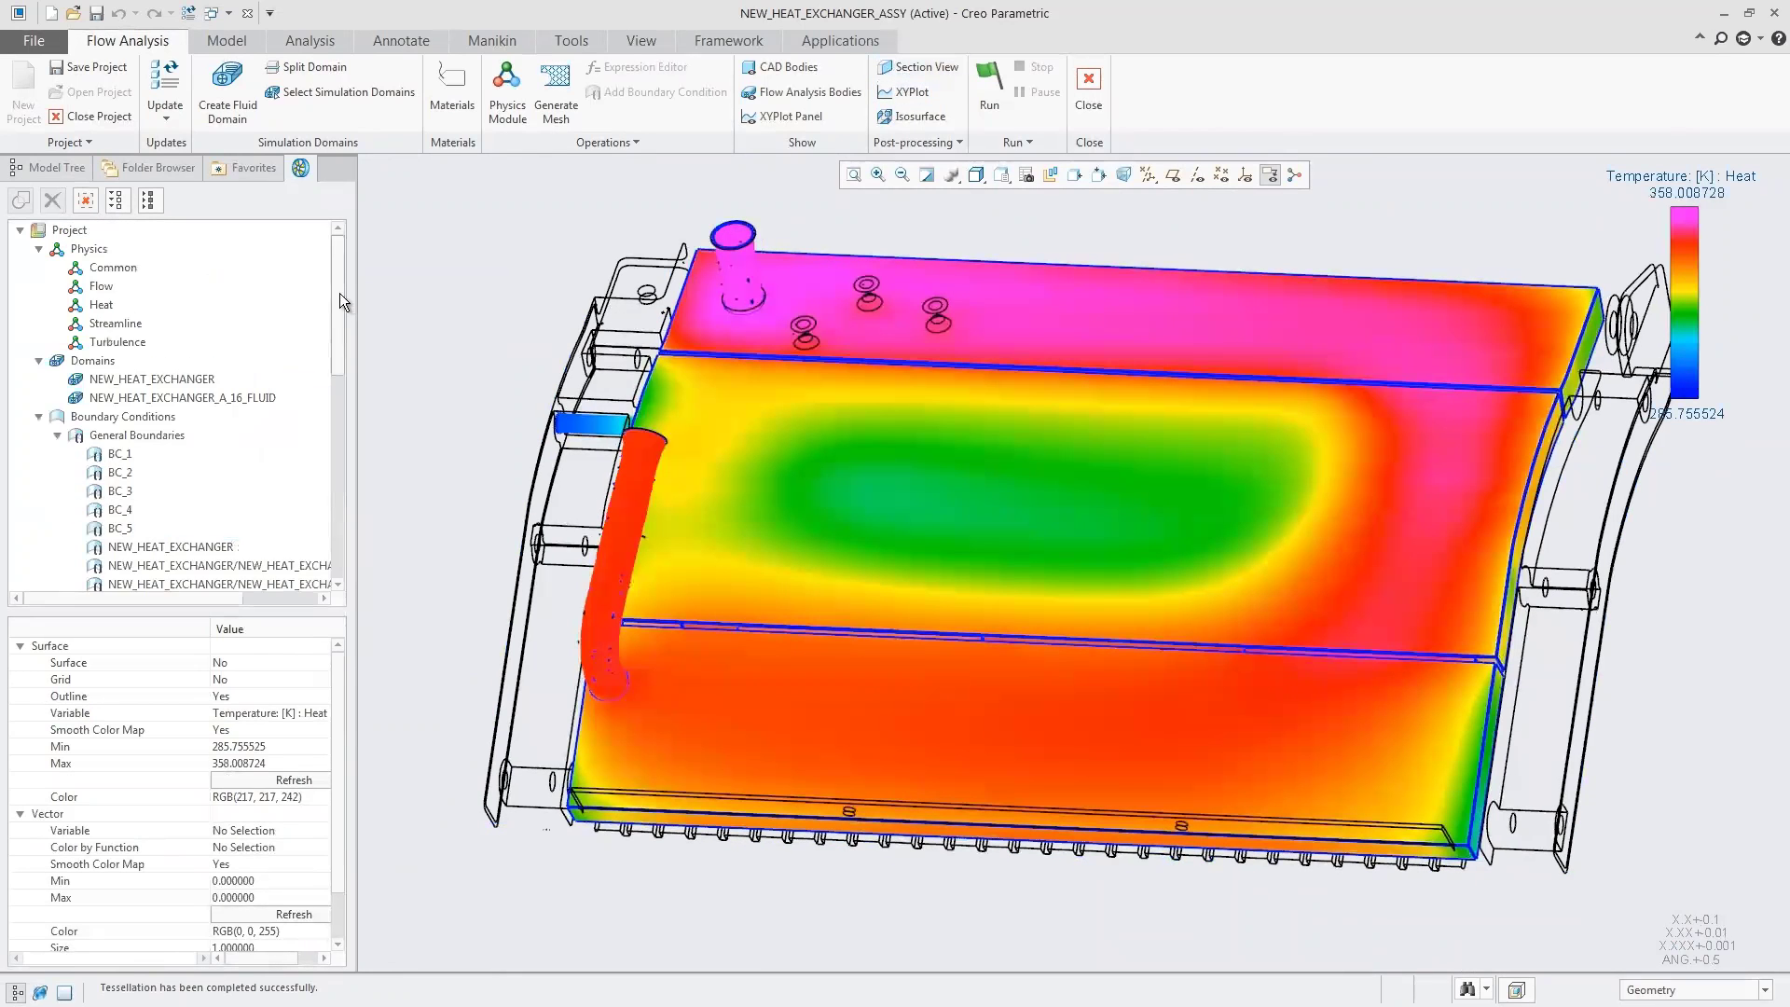
{"action": "scroll", "coordinate": [315, 467], "scroll_direction": "down", "scroll_amount": 4}
Make Section 01 a Temperature-coloured Plane Z cut at -0.005979 and create Isosurface 01.
{"action": "left_click", "coordinate": [141, 469]}
{"action": "left_click", "coordinate": [263, 762]}
{"action": "left_click", "coordinate": [262, 761]}
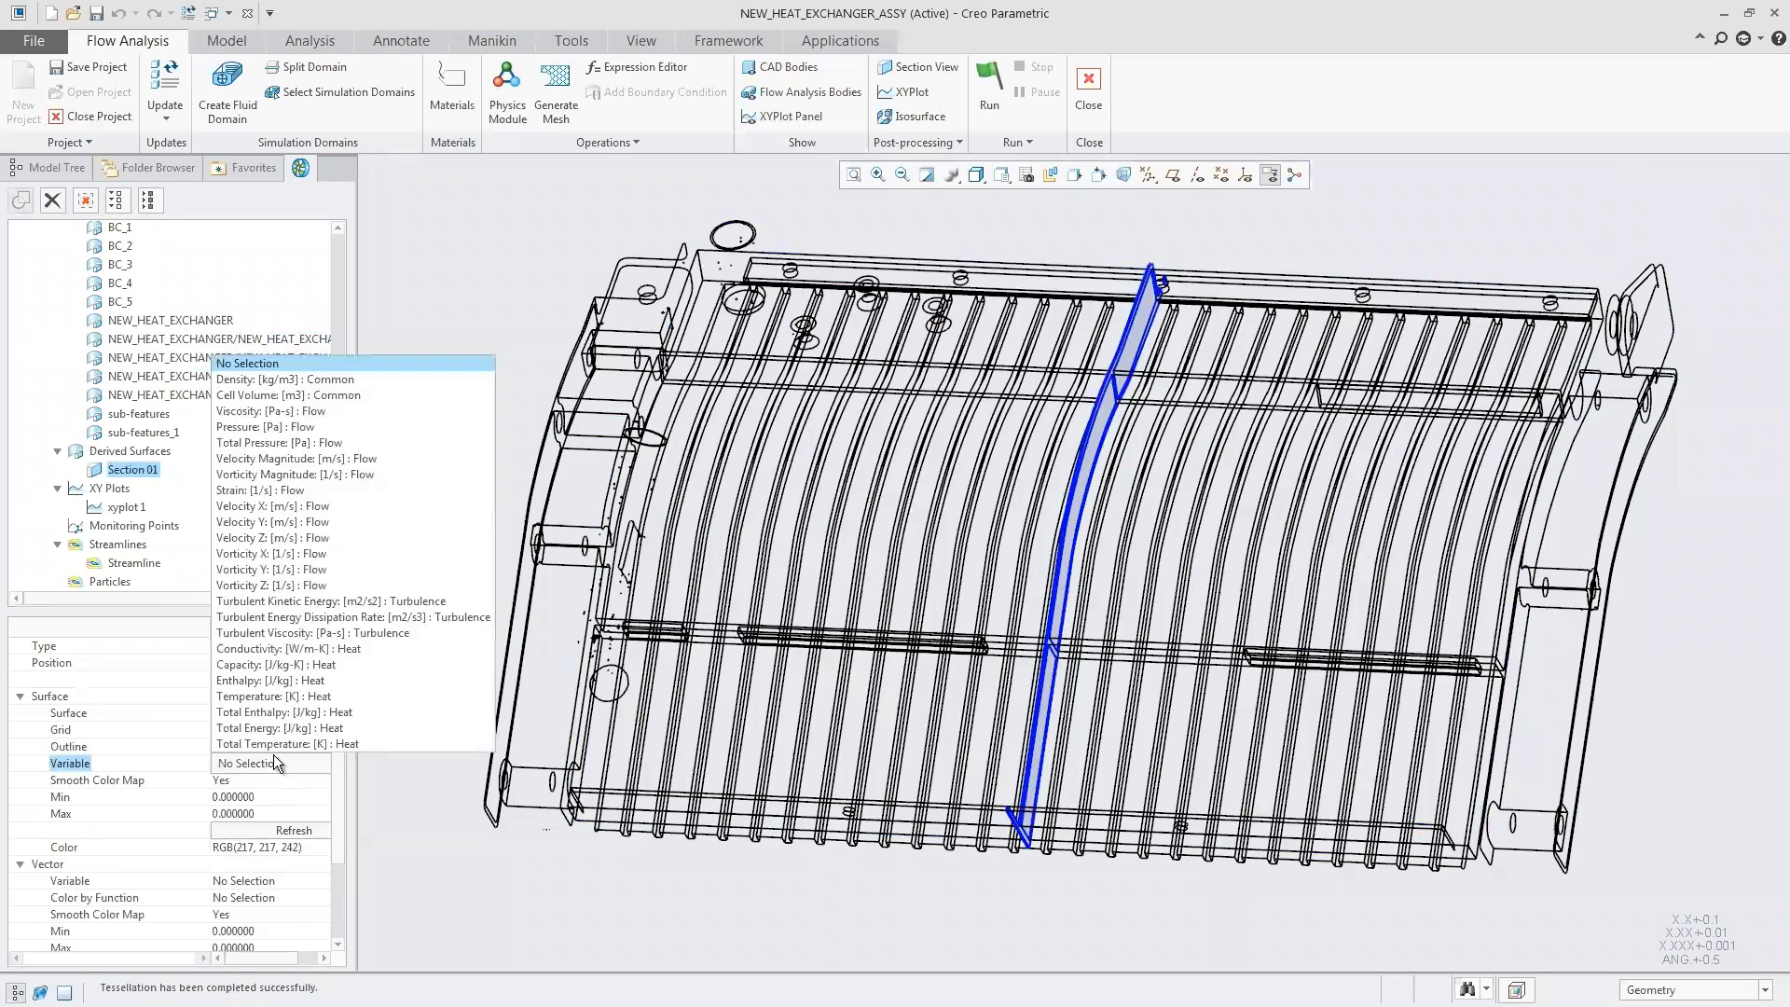
{"action": "left_click", "coordinate": [265, 696]}
{"action": "left_click", "coordinate": [269, 645]}
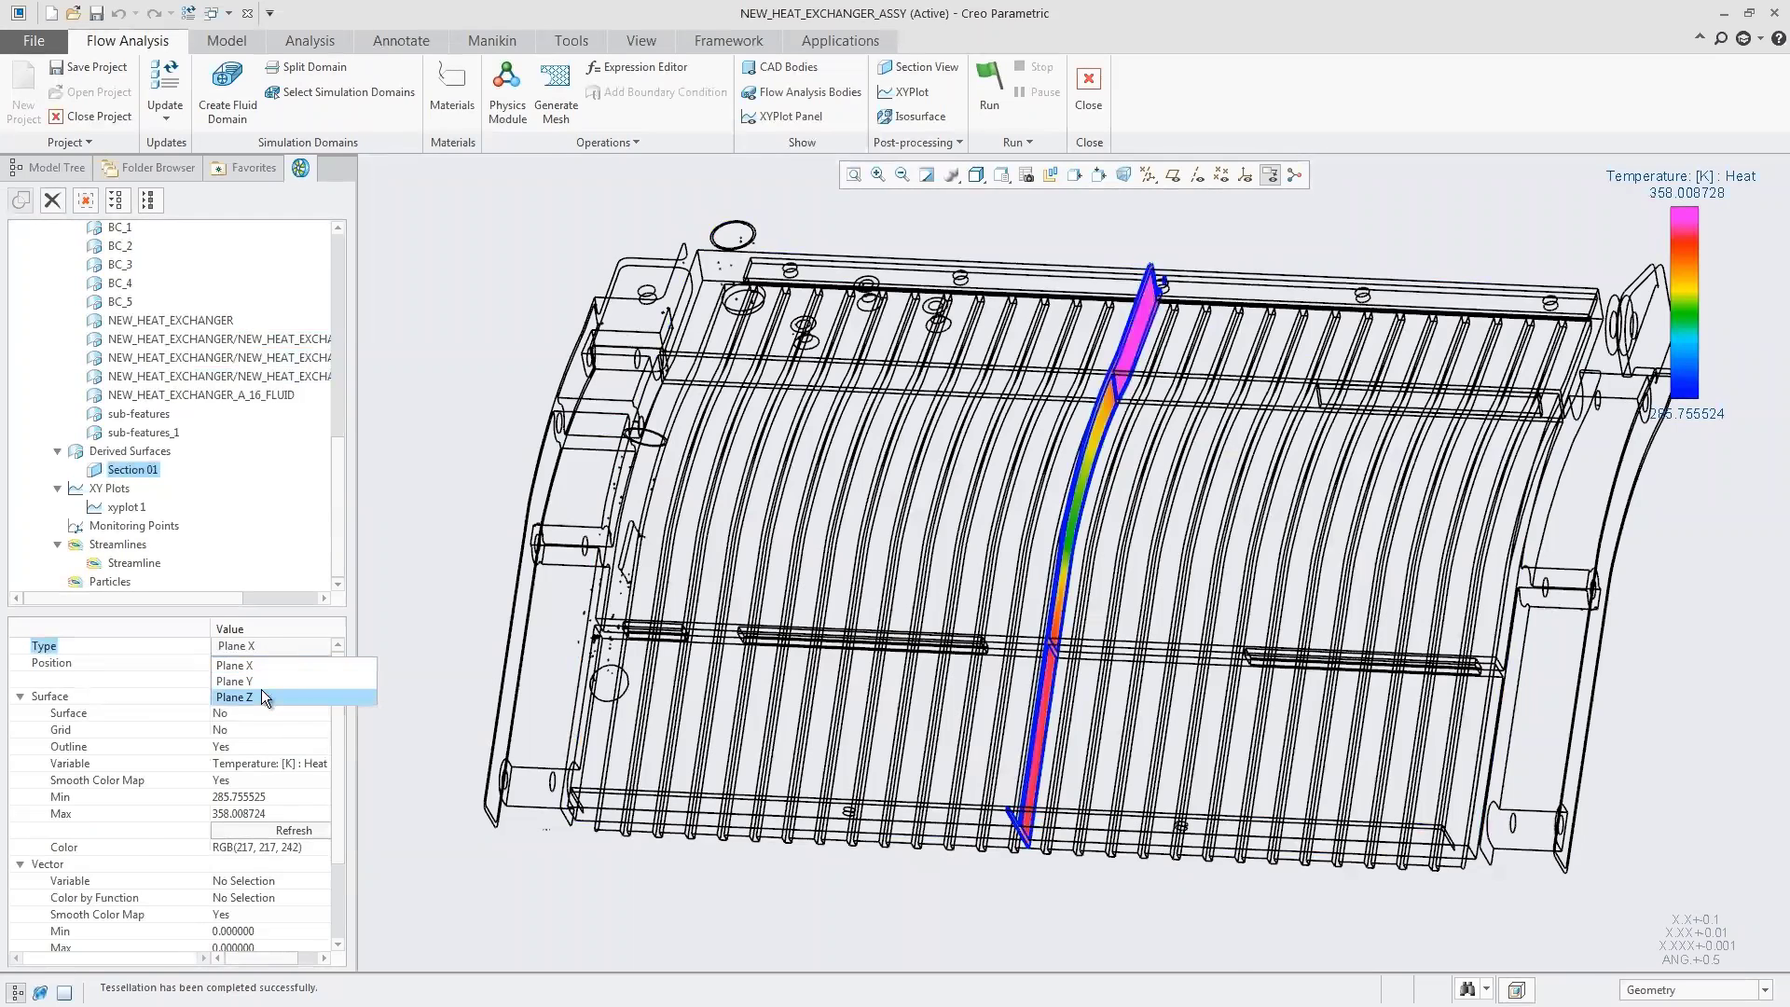
{"action": "left_click", "coordinate": [261, 690]}
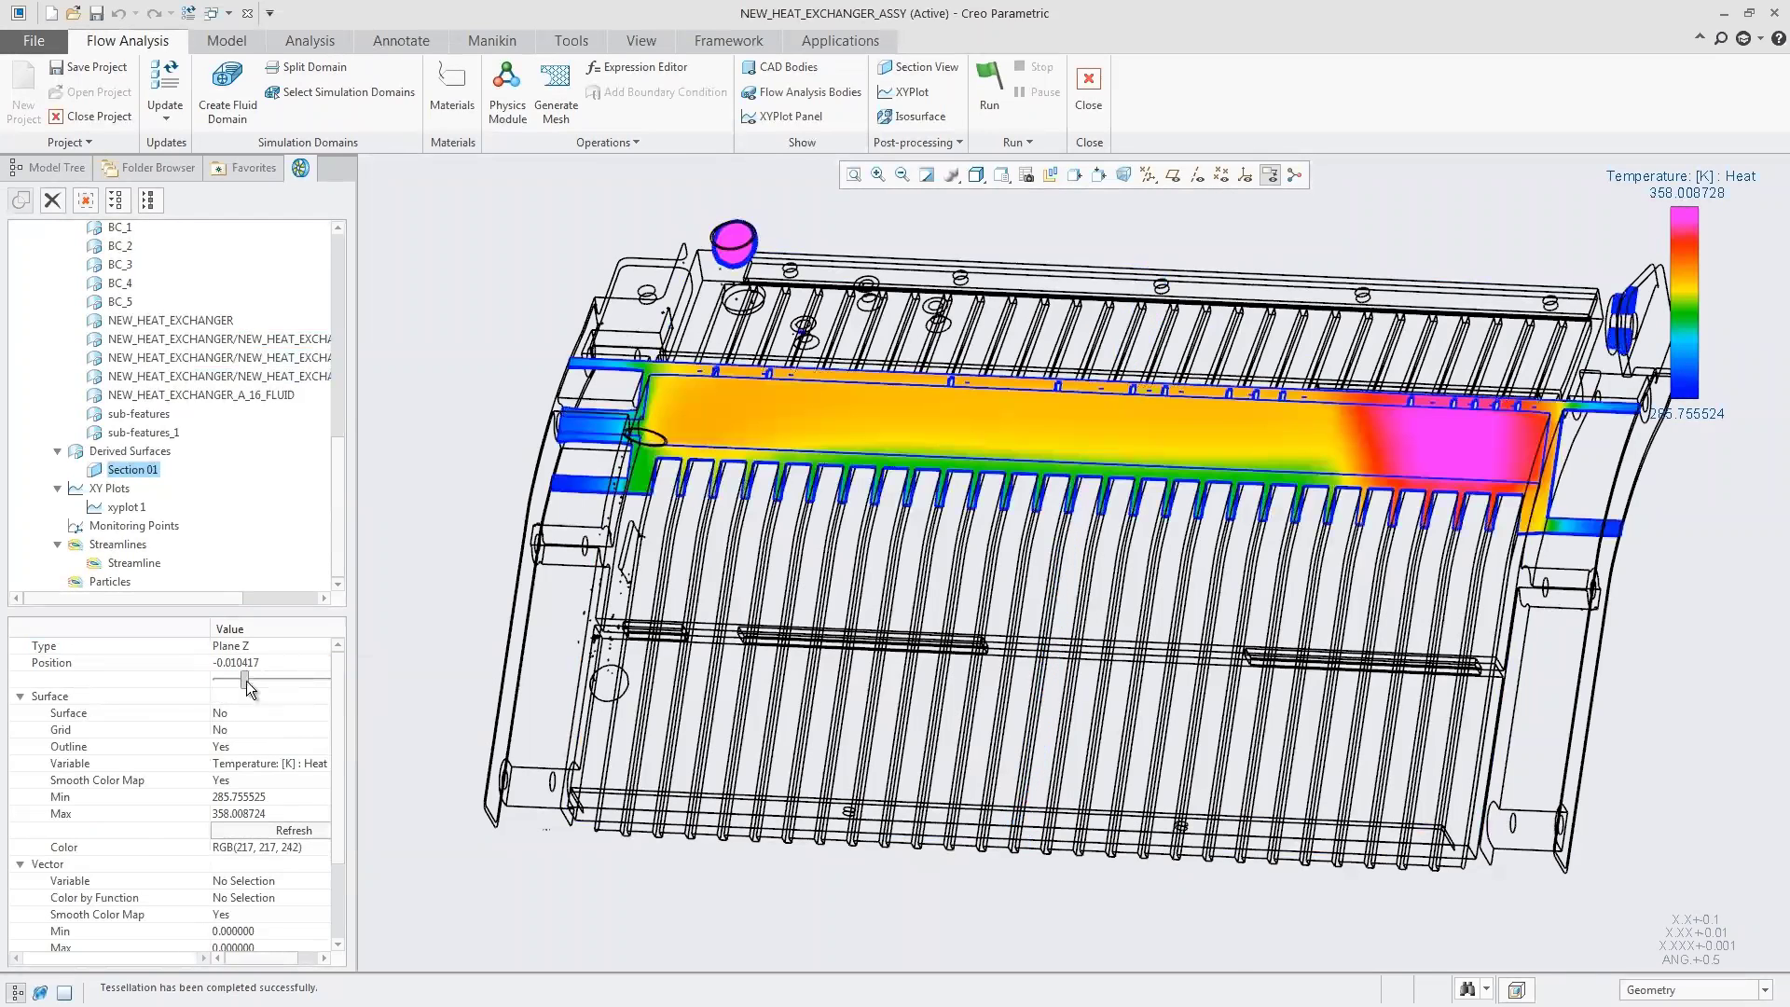
{"action": "scroll", "coordinate": [246, 680], "scroll_direction": "down", "scroll_amount": 1}
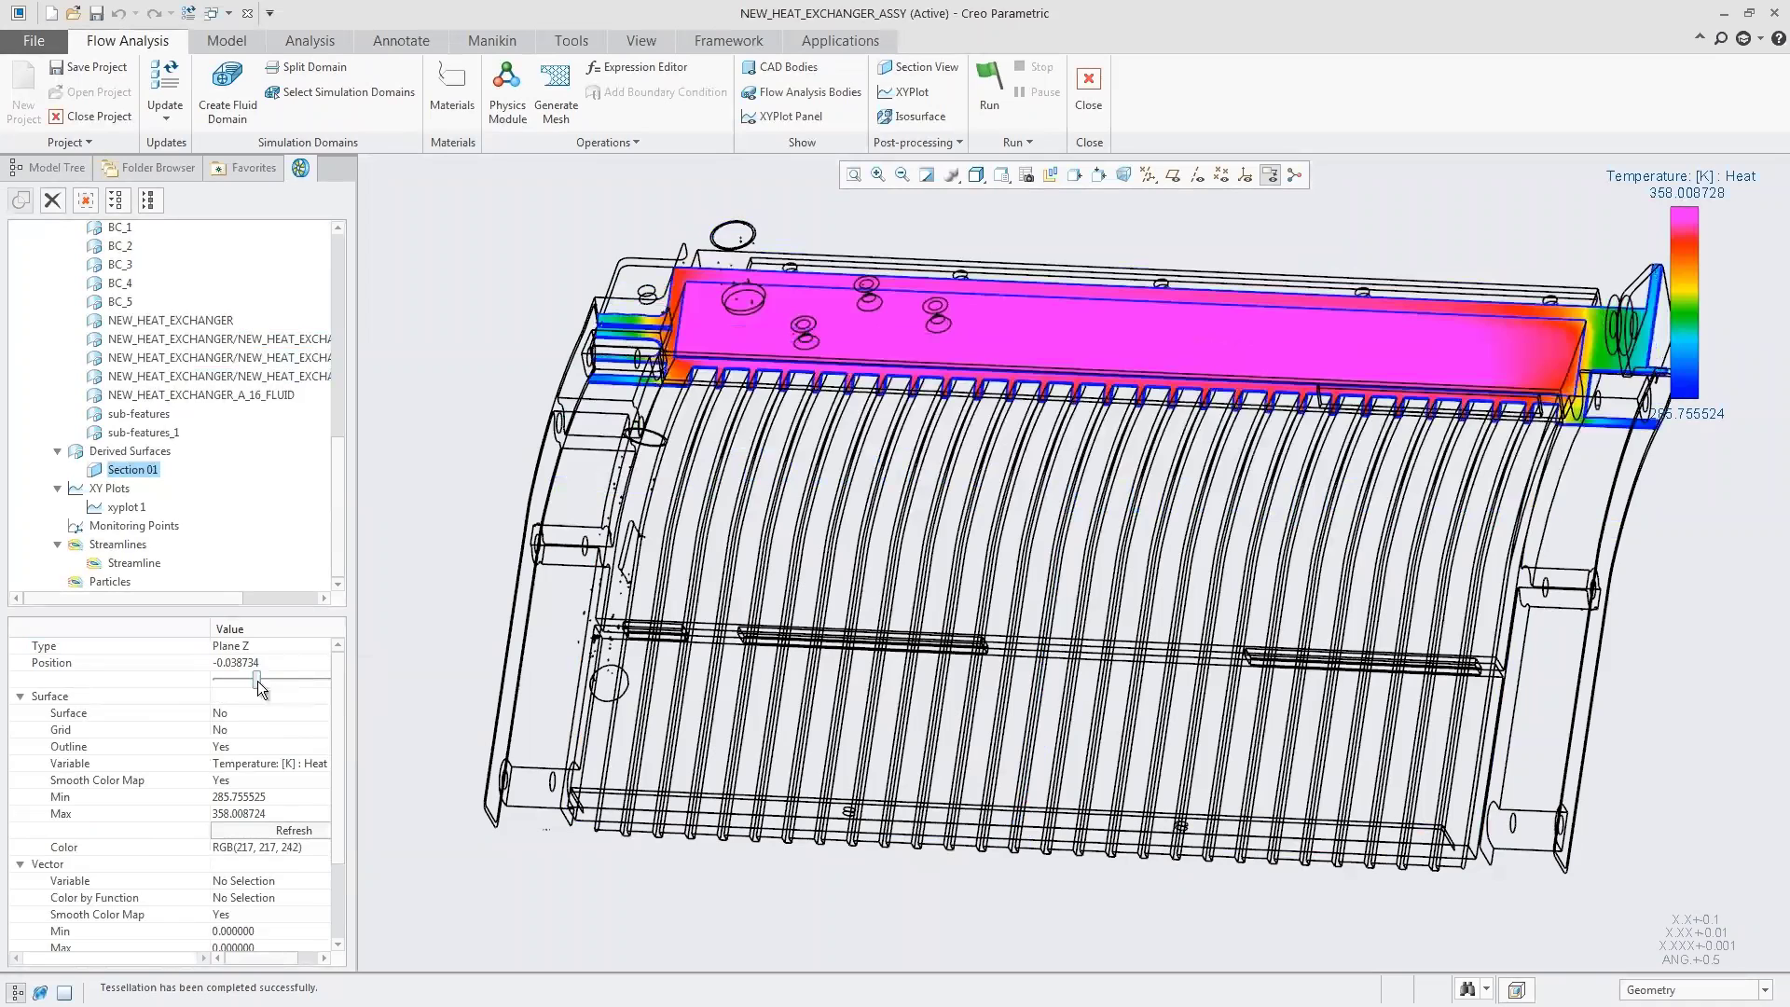
{"action": "scroll", "coordinate": [283, 679], "scroll_direction": "up", "scroll_amount": 1}
{"action": "scroll", "coordinate": [301, 681], "scroll_direction": "up", "scroll_amount": 1}
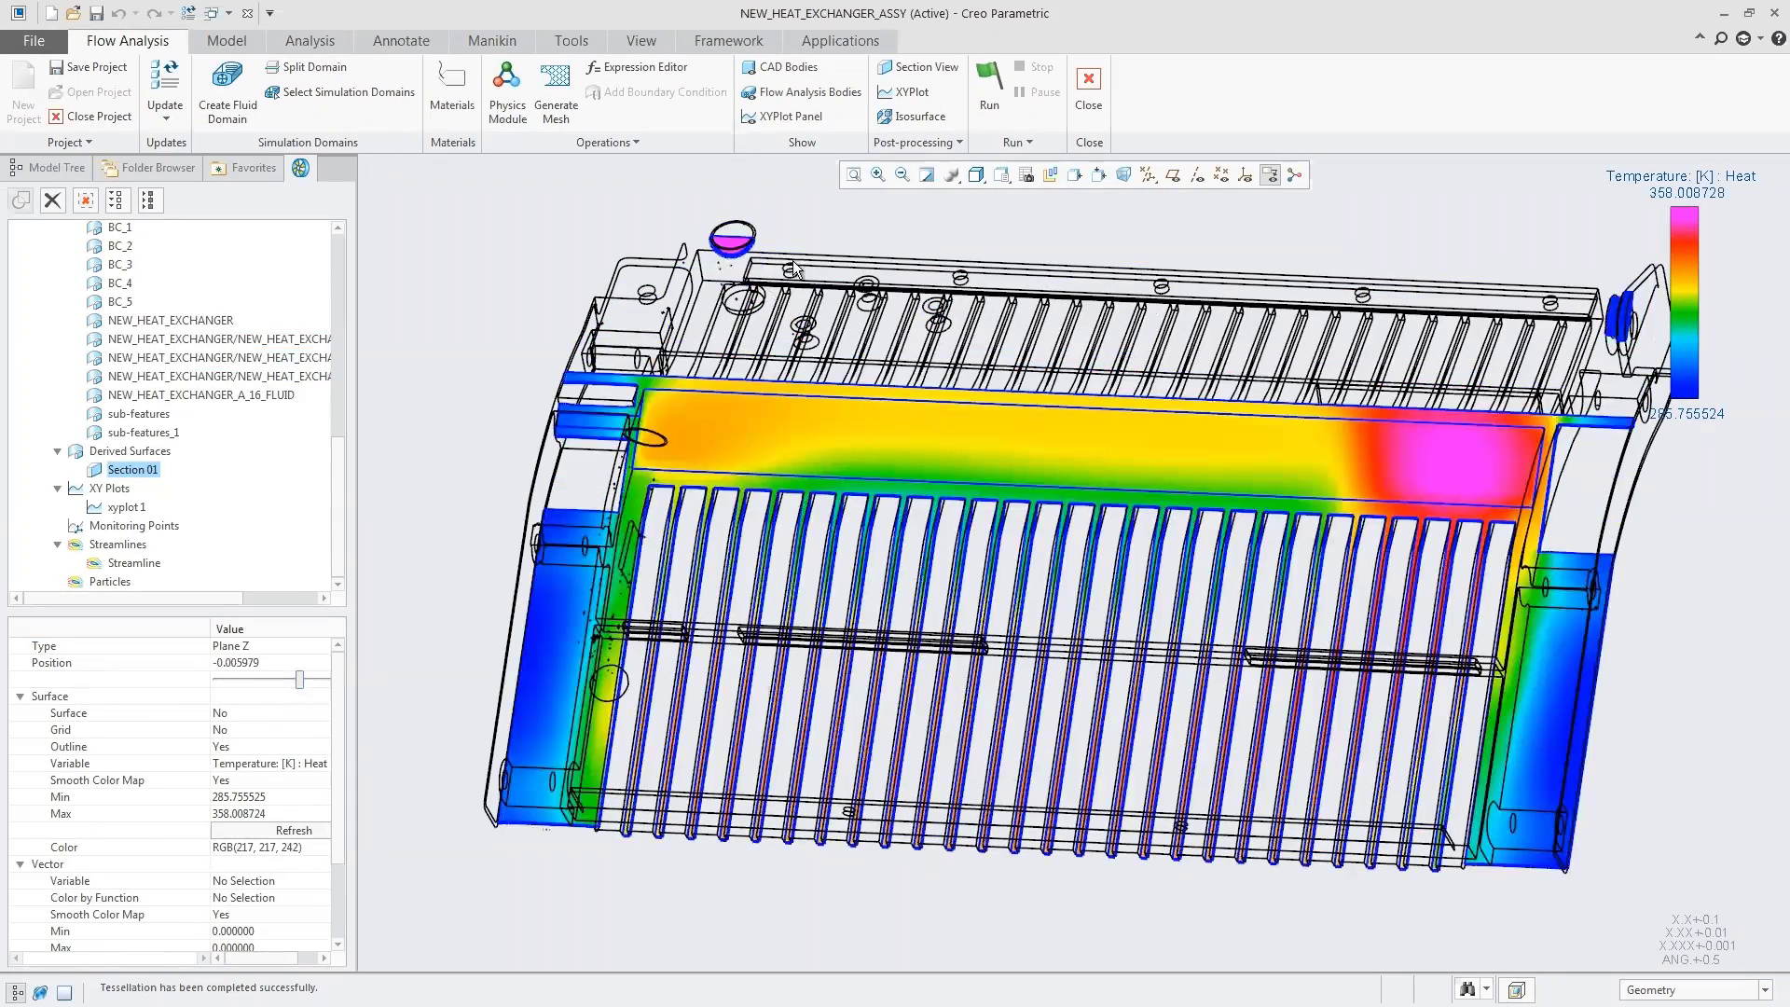
{"action": "left_click", "coordinate": [917, 119]}
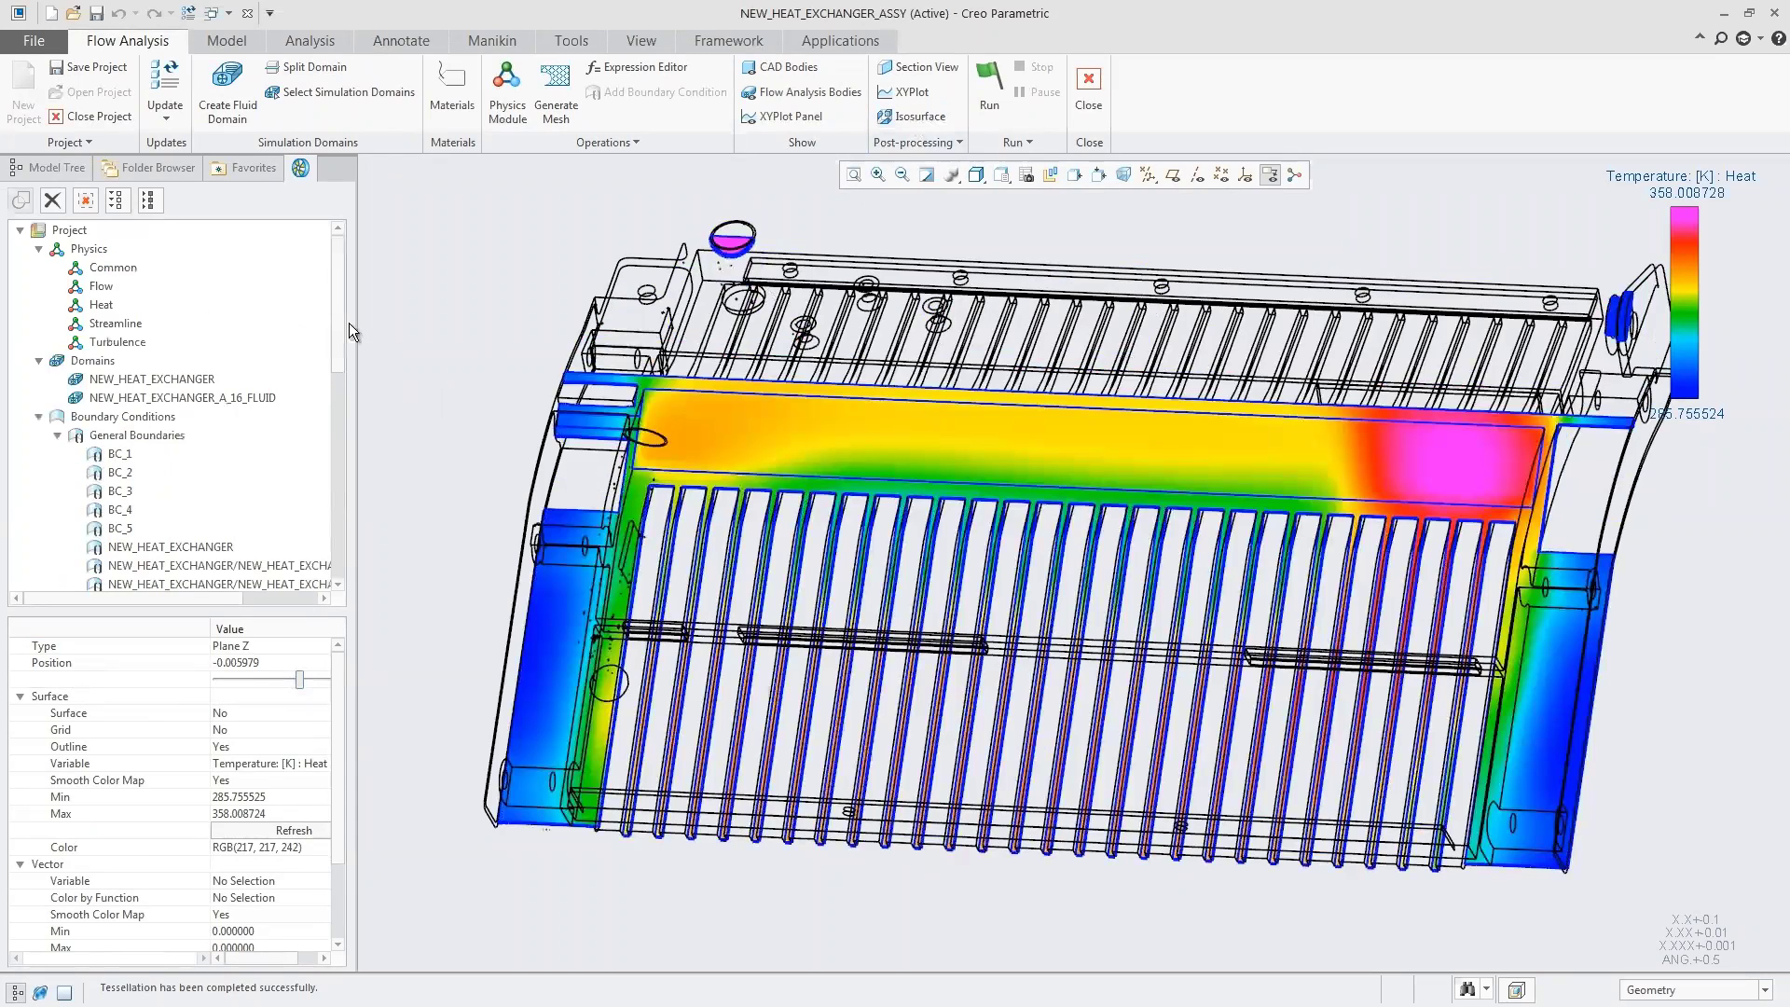
{"action": "left_click_drag", "start_coordinate": [333, 304], "coordinate": [330, 520]}
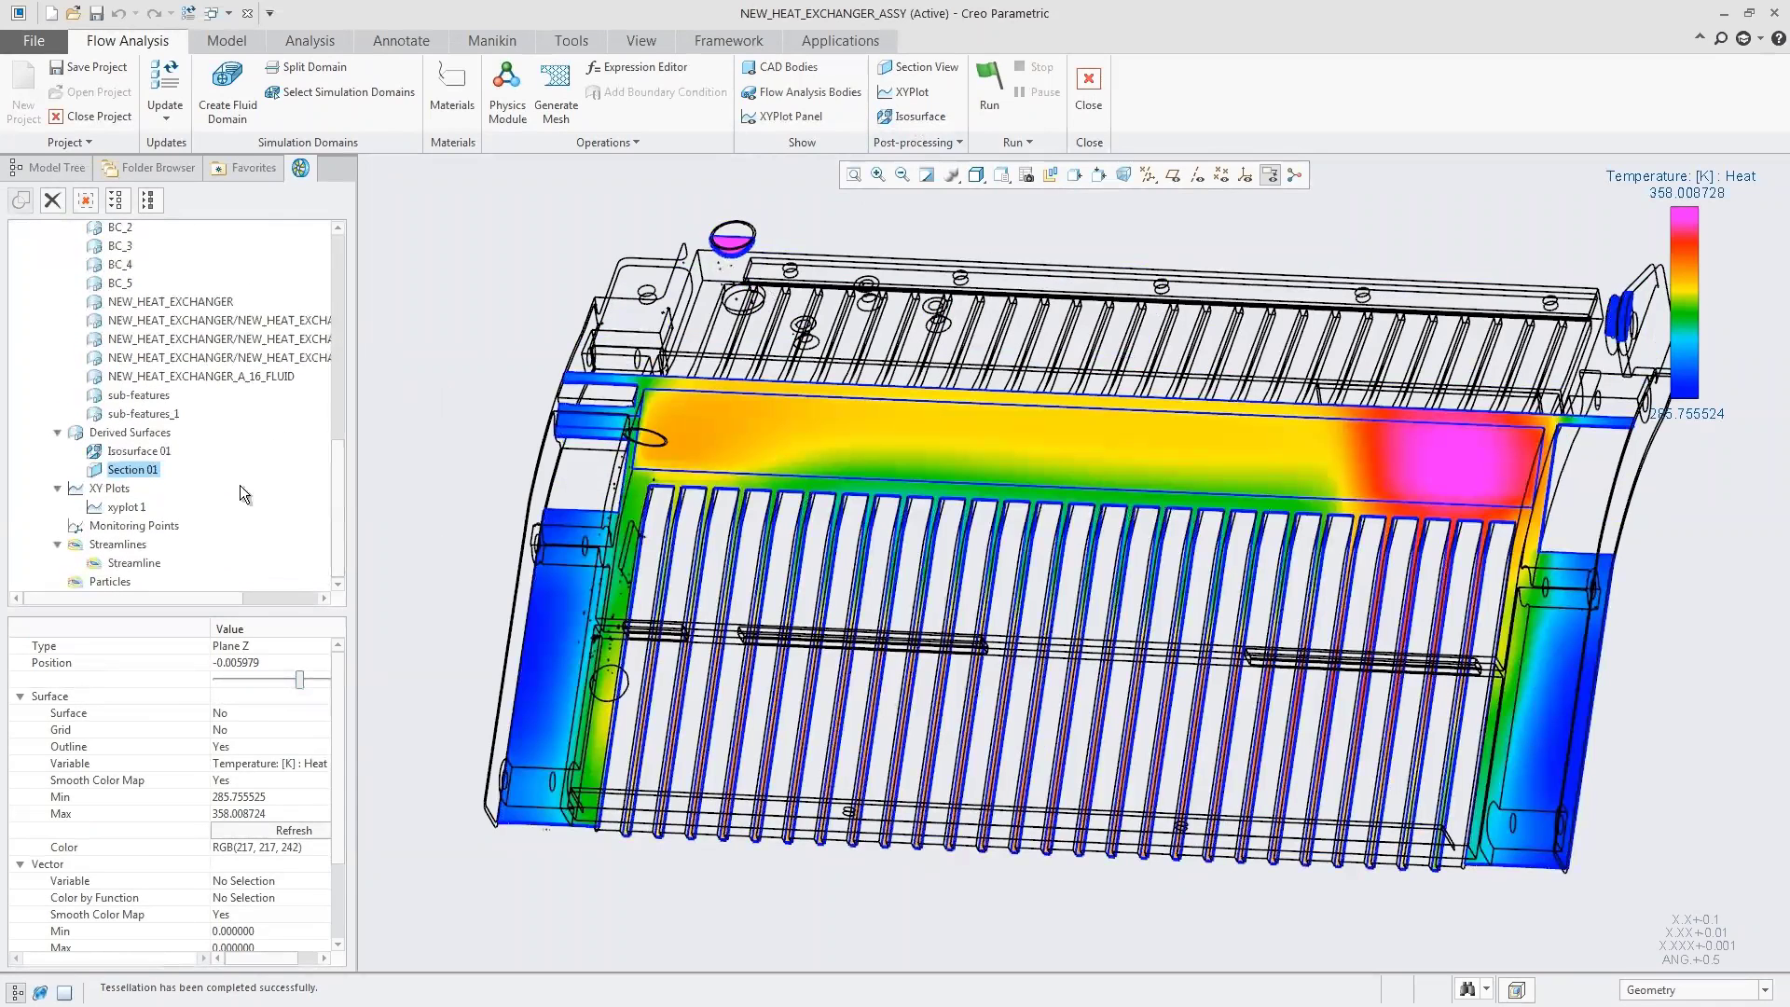
Base Isosurface 01 on Temperature and colour its surface by Temperature.
{"action": "left_click", "coordinate": [158, 449]}
{"action": "left_click", "coordinate": [285, 643]}
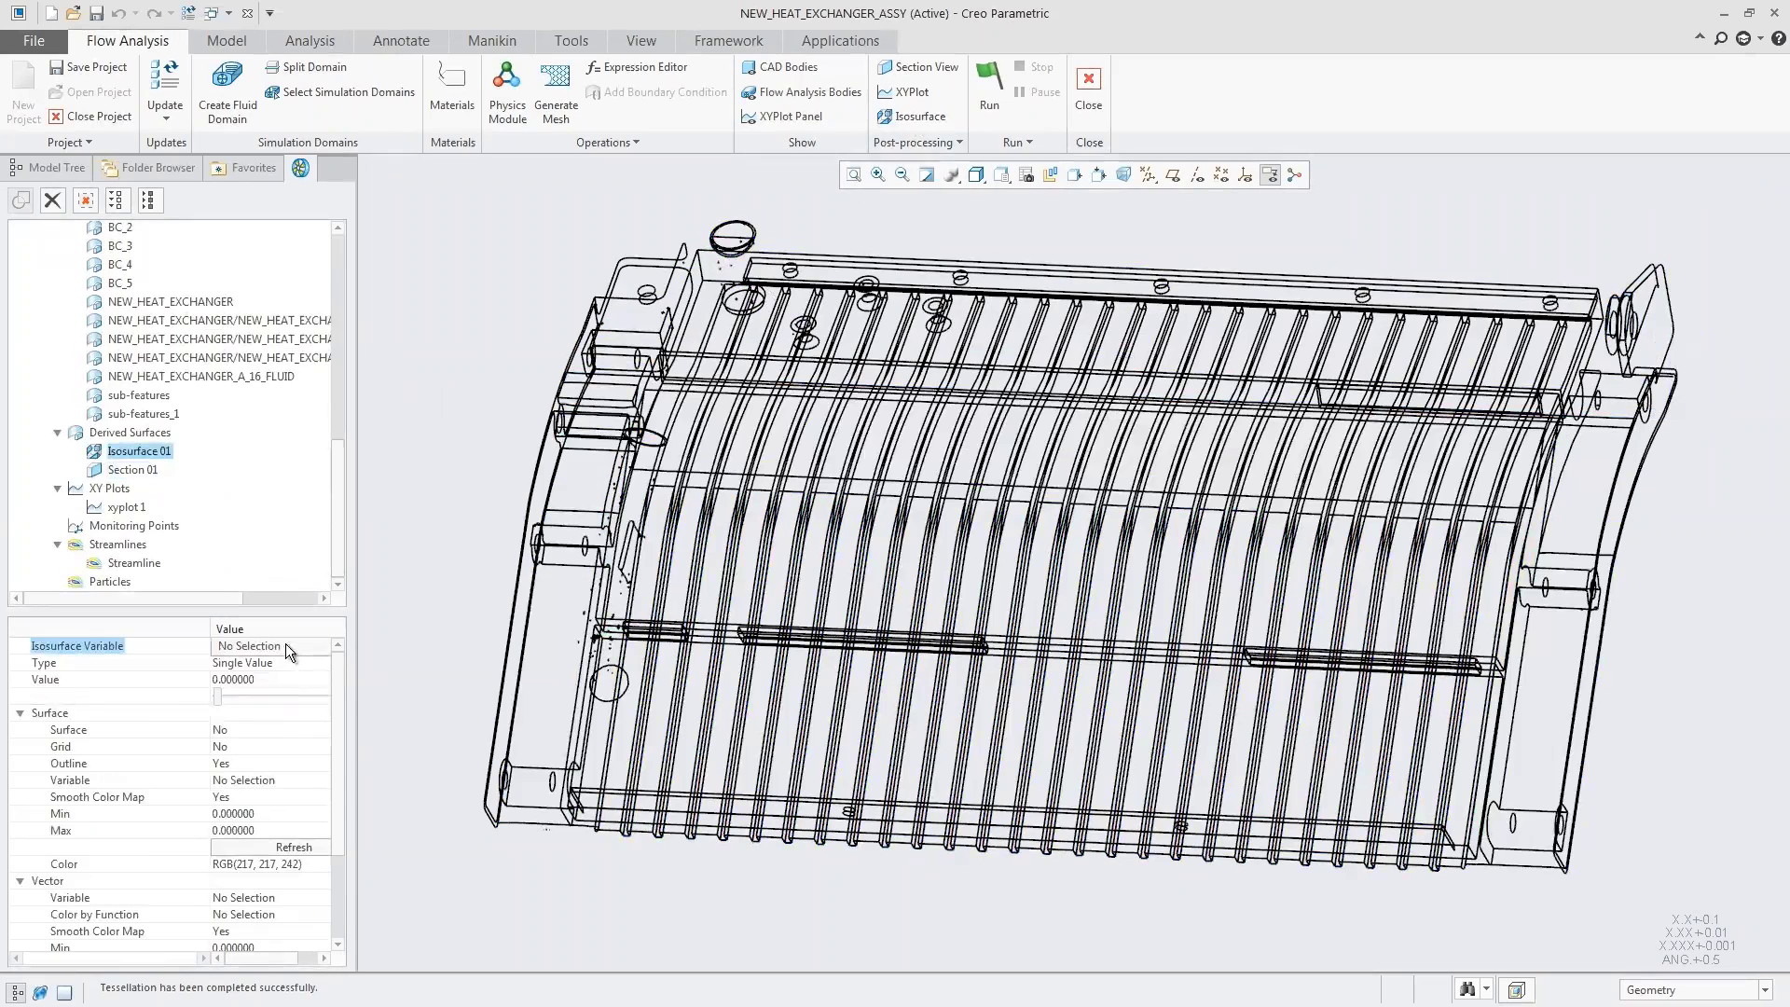
{"action": "left_click", "coordinate": [285, 643]}
{"action": "left_click", "coordinate": [279, 579]}
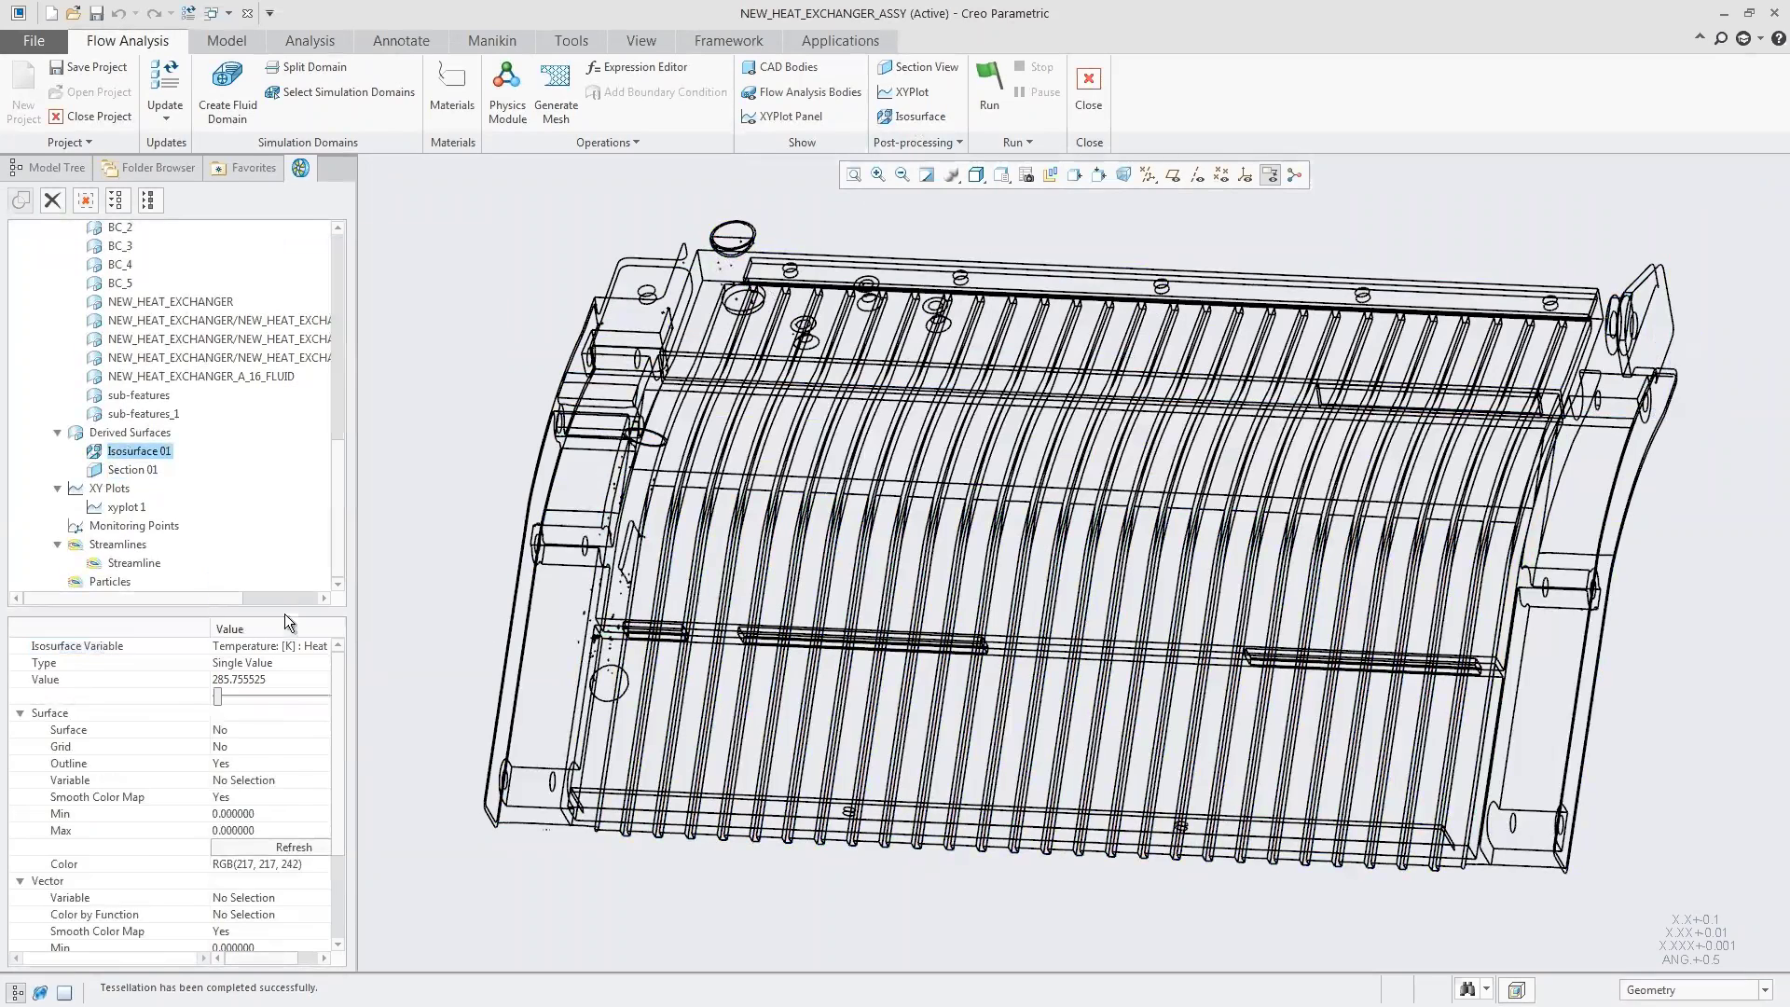
{"action": "left_click", "coordinate": [275, 780]}
{"action": "left_click", "coordinate": [280, 779]}
{"action": "left_click", "coordinate": [265, 712]}
Set the isosurface value to 345 K, refit the view, and quit Flow Analysis.
{"action": "left_click_drag", "start_coordinate": [238, 692], "coordinate": [254, 691]}
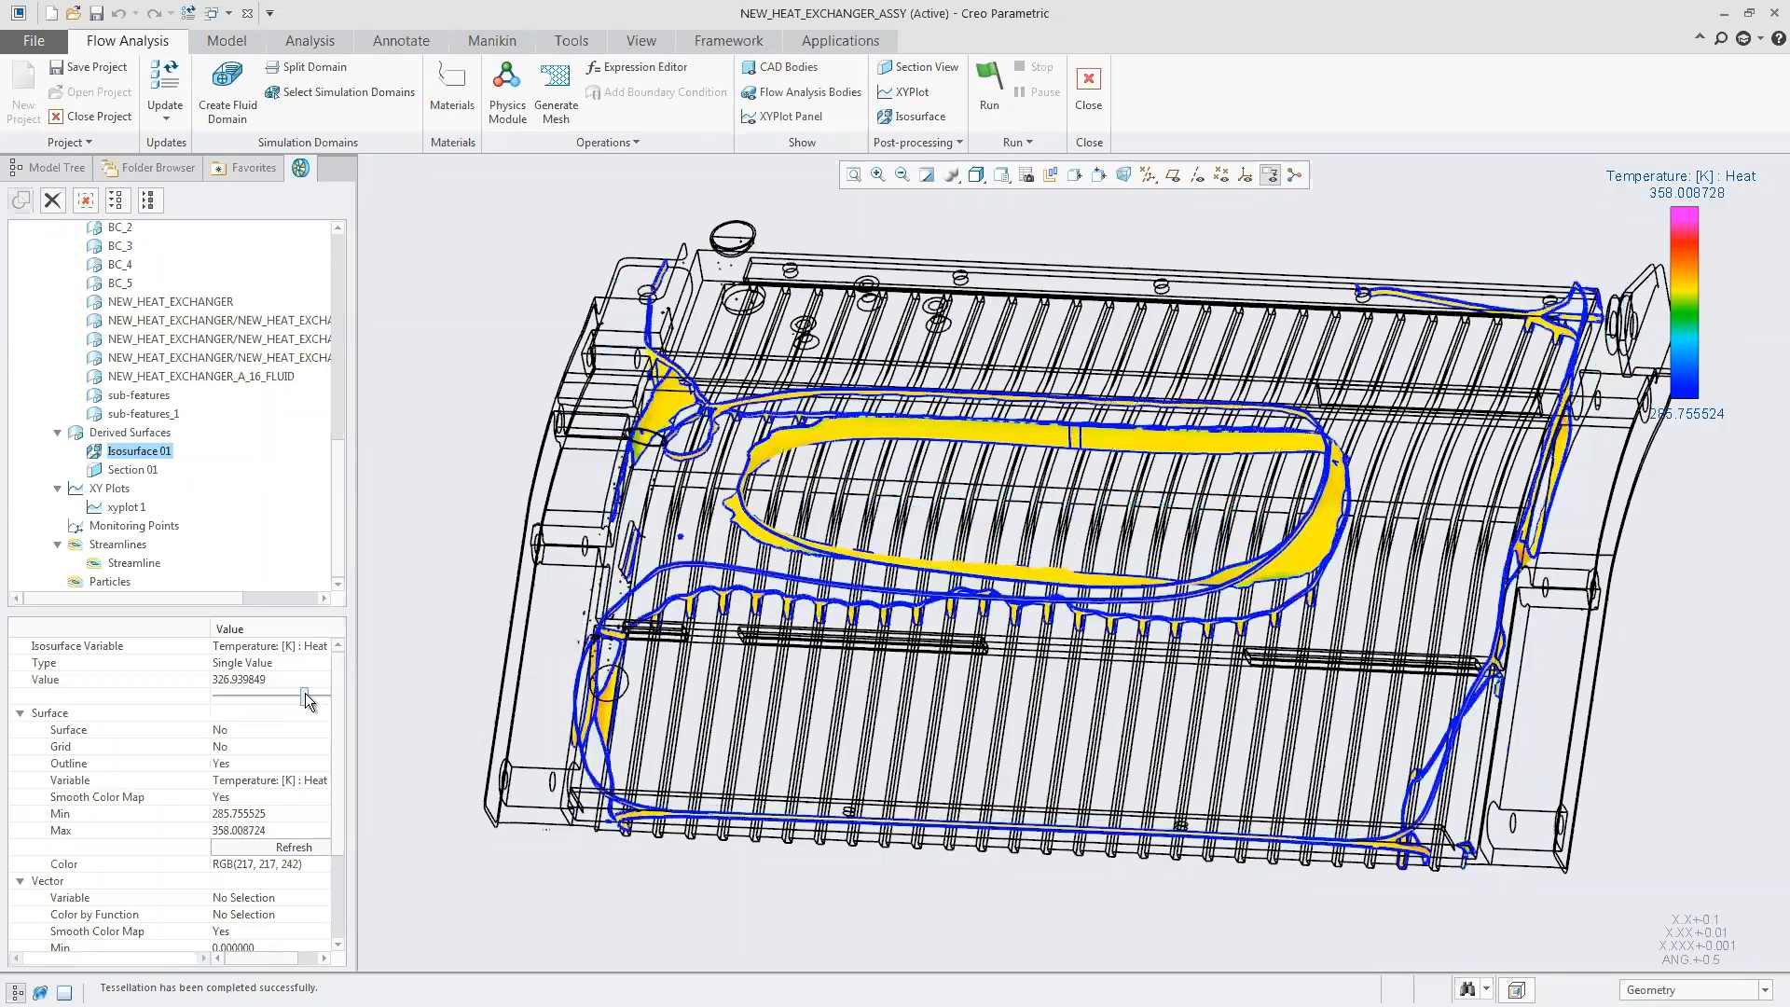
{"action": "left_click", "coordinate": [282, 680]}
{"action": "type", "text": "345"}
{"action": "left_click", "coordinate": [276, 847]}
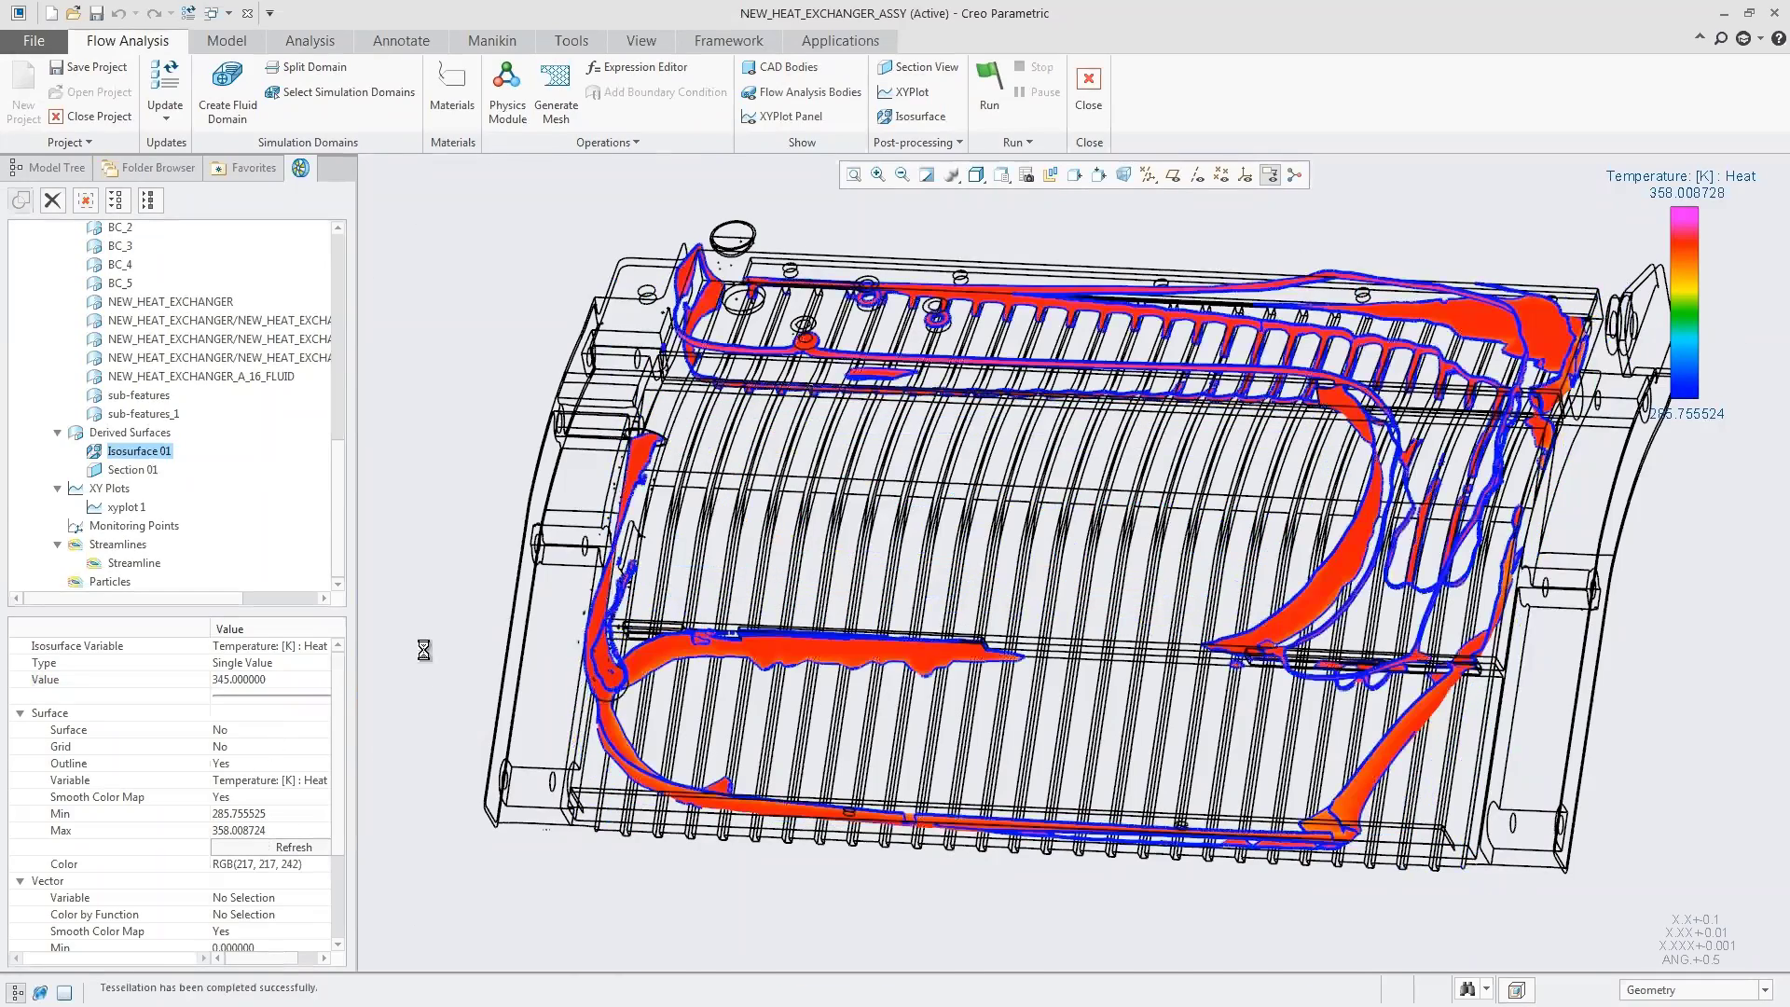
{"action": "scroll", "coordinate": [423, 650], "scroll_direction": "up", "scroll_amount": 3}
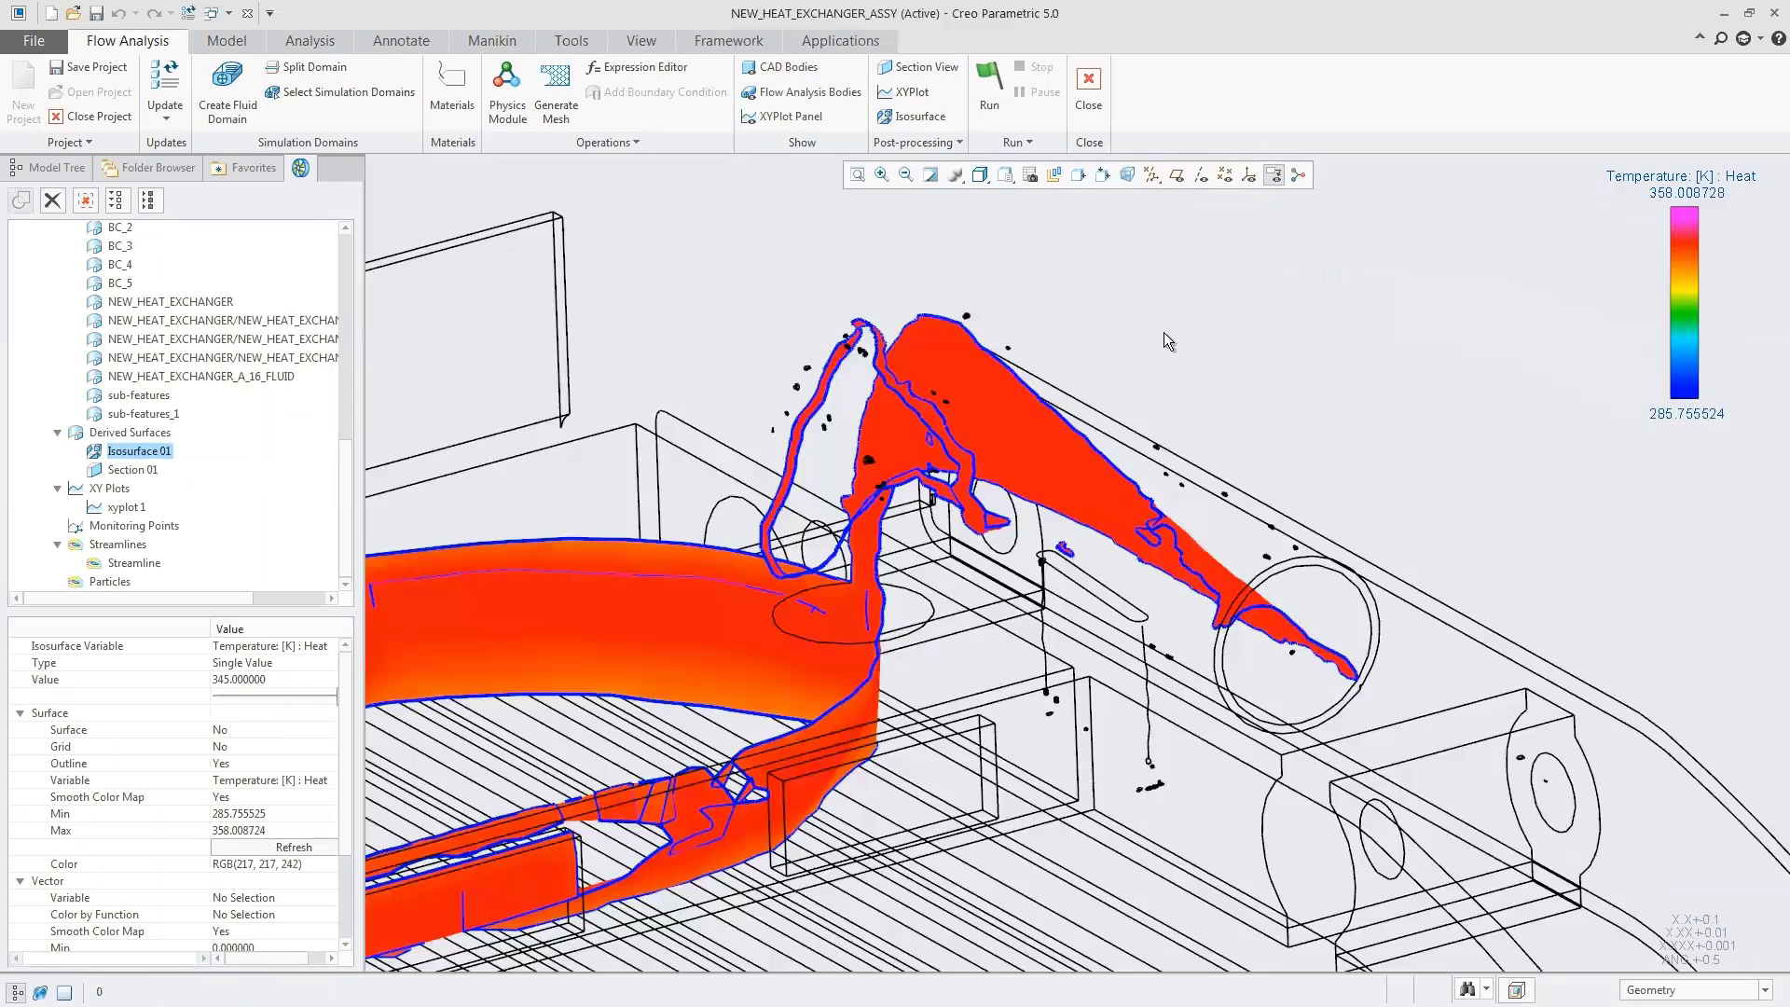
{"action": "key", "text": "ctrl+d"}
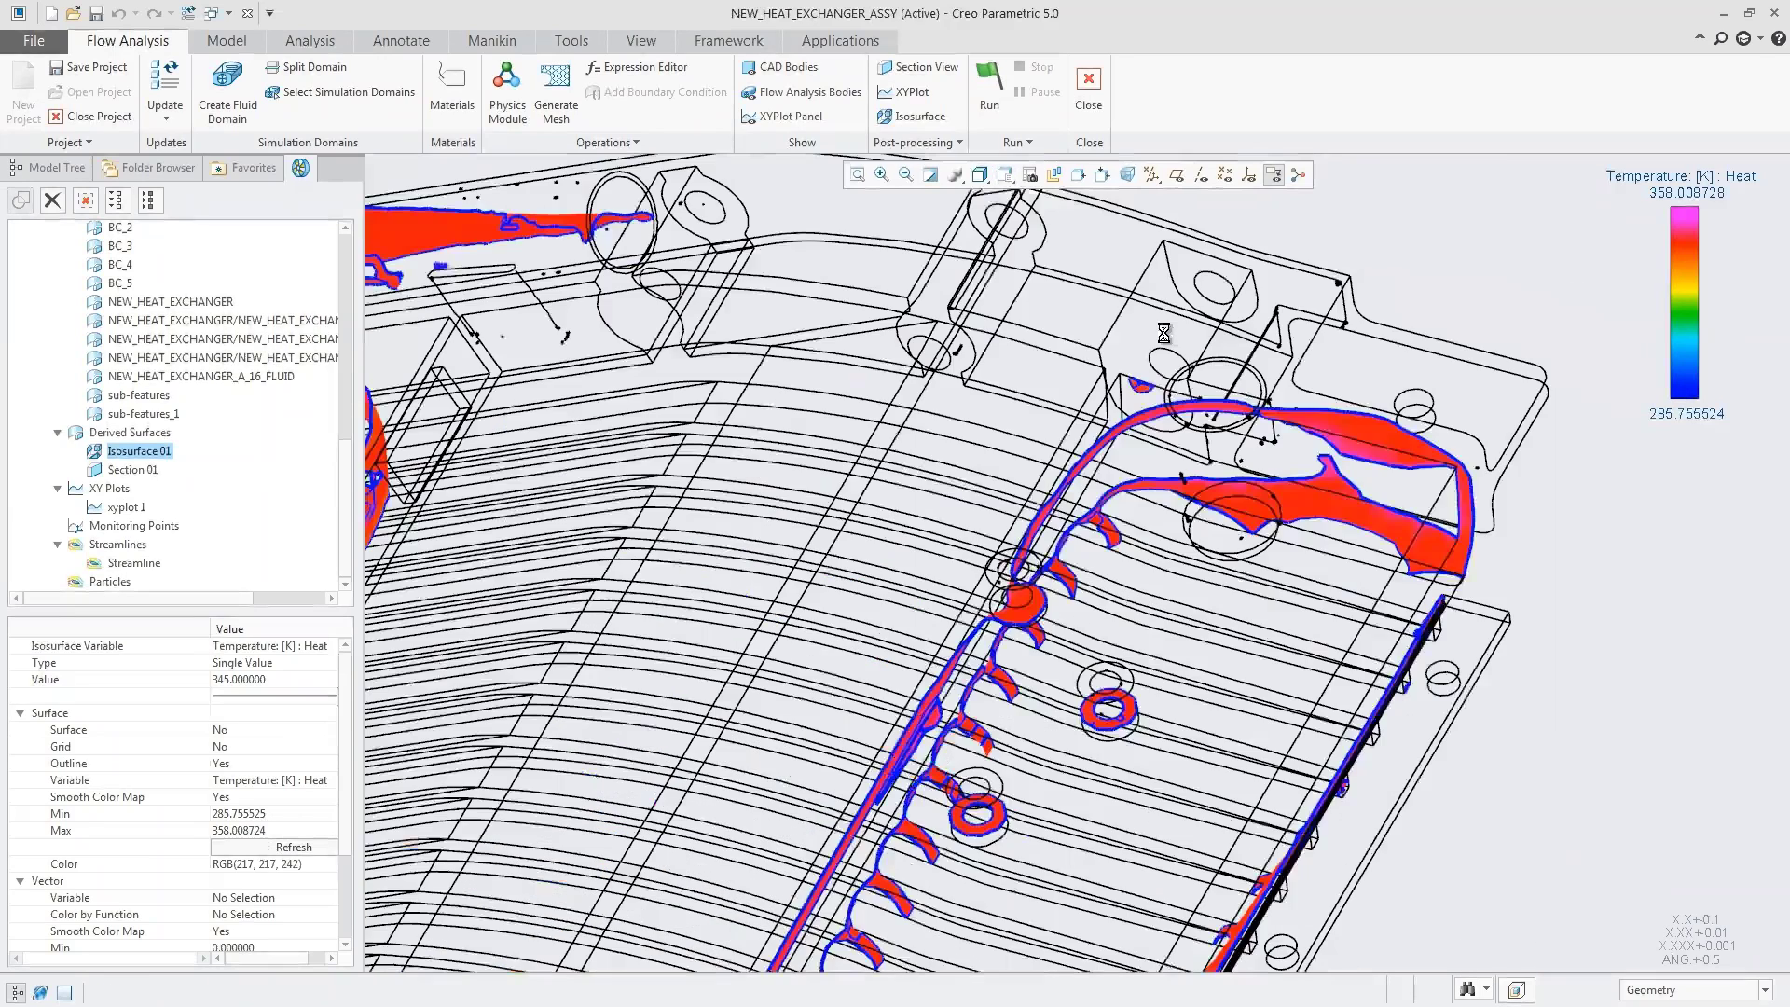
{"action": "left_click", "coordinate": [1087, 93]}
{"action": "left_click", "coordinate": [912, 546]}
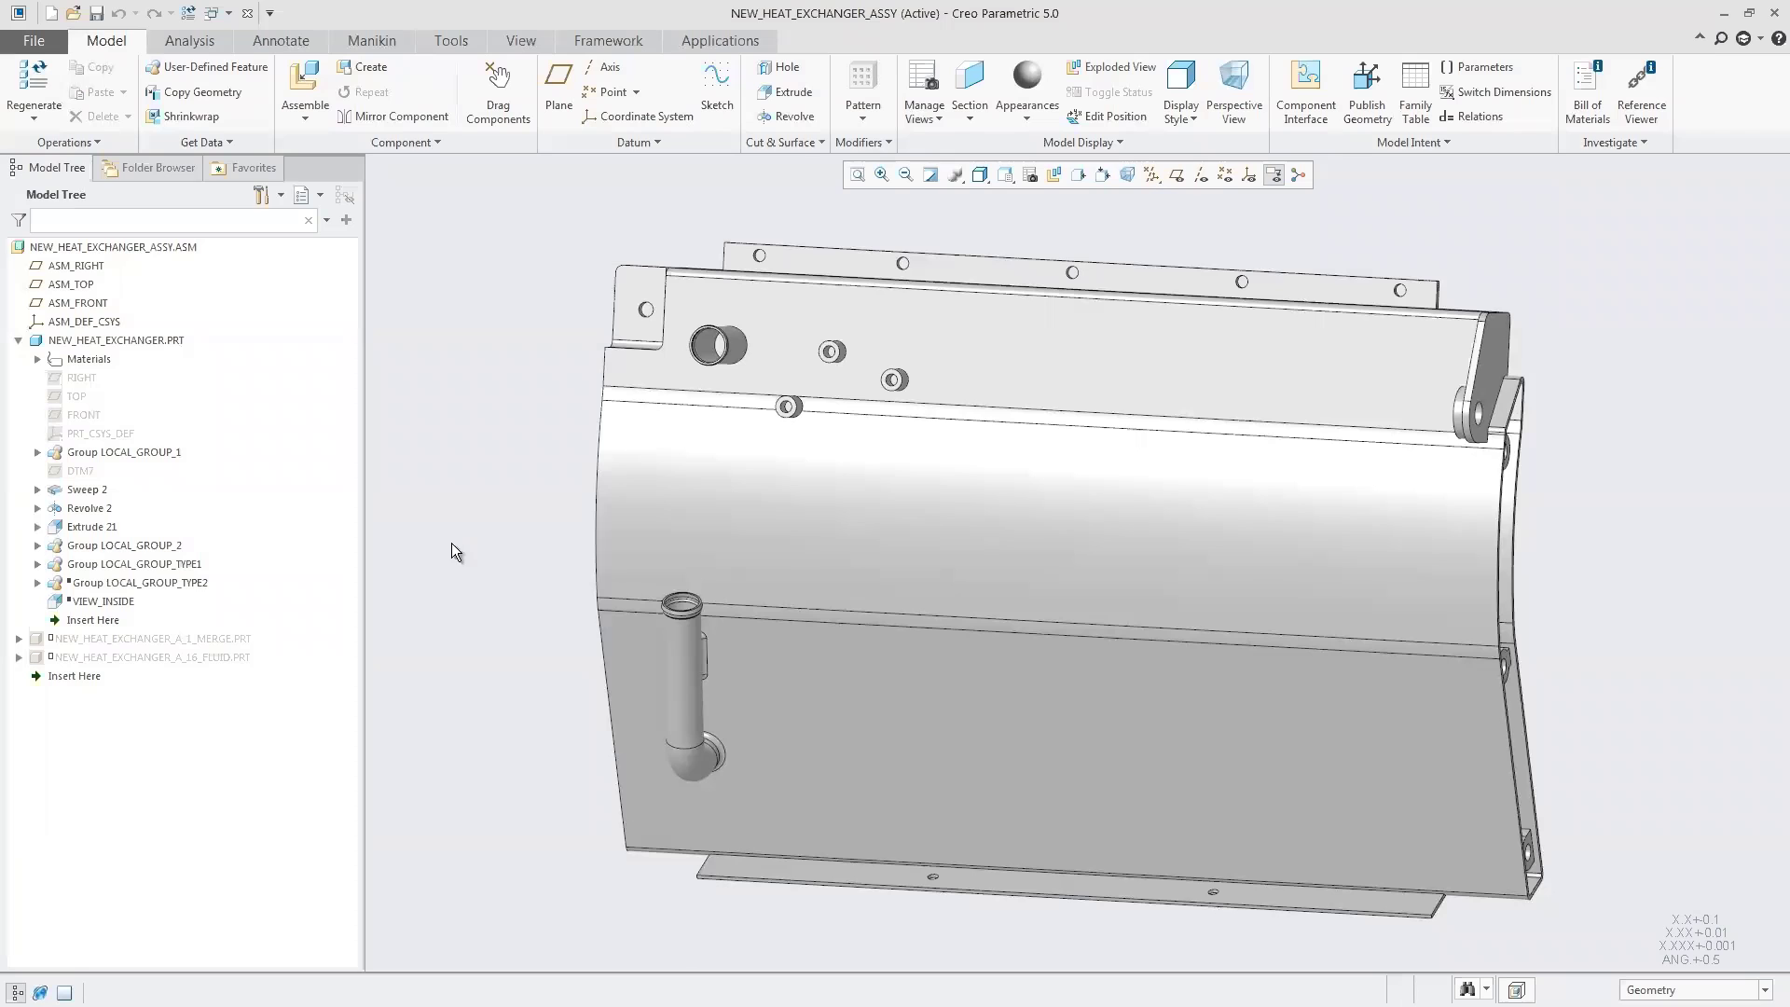
Suppress Group LOCAL_GROUP_TYPE1.
{"action": "left_click", "coordinate": [193, 566]}
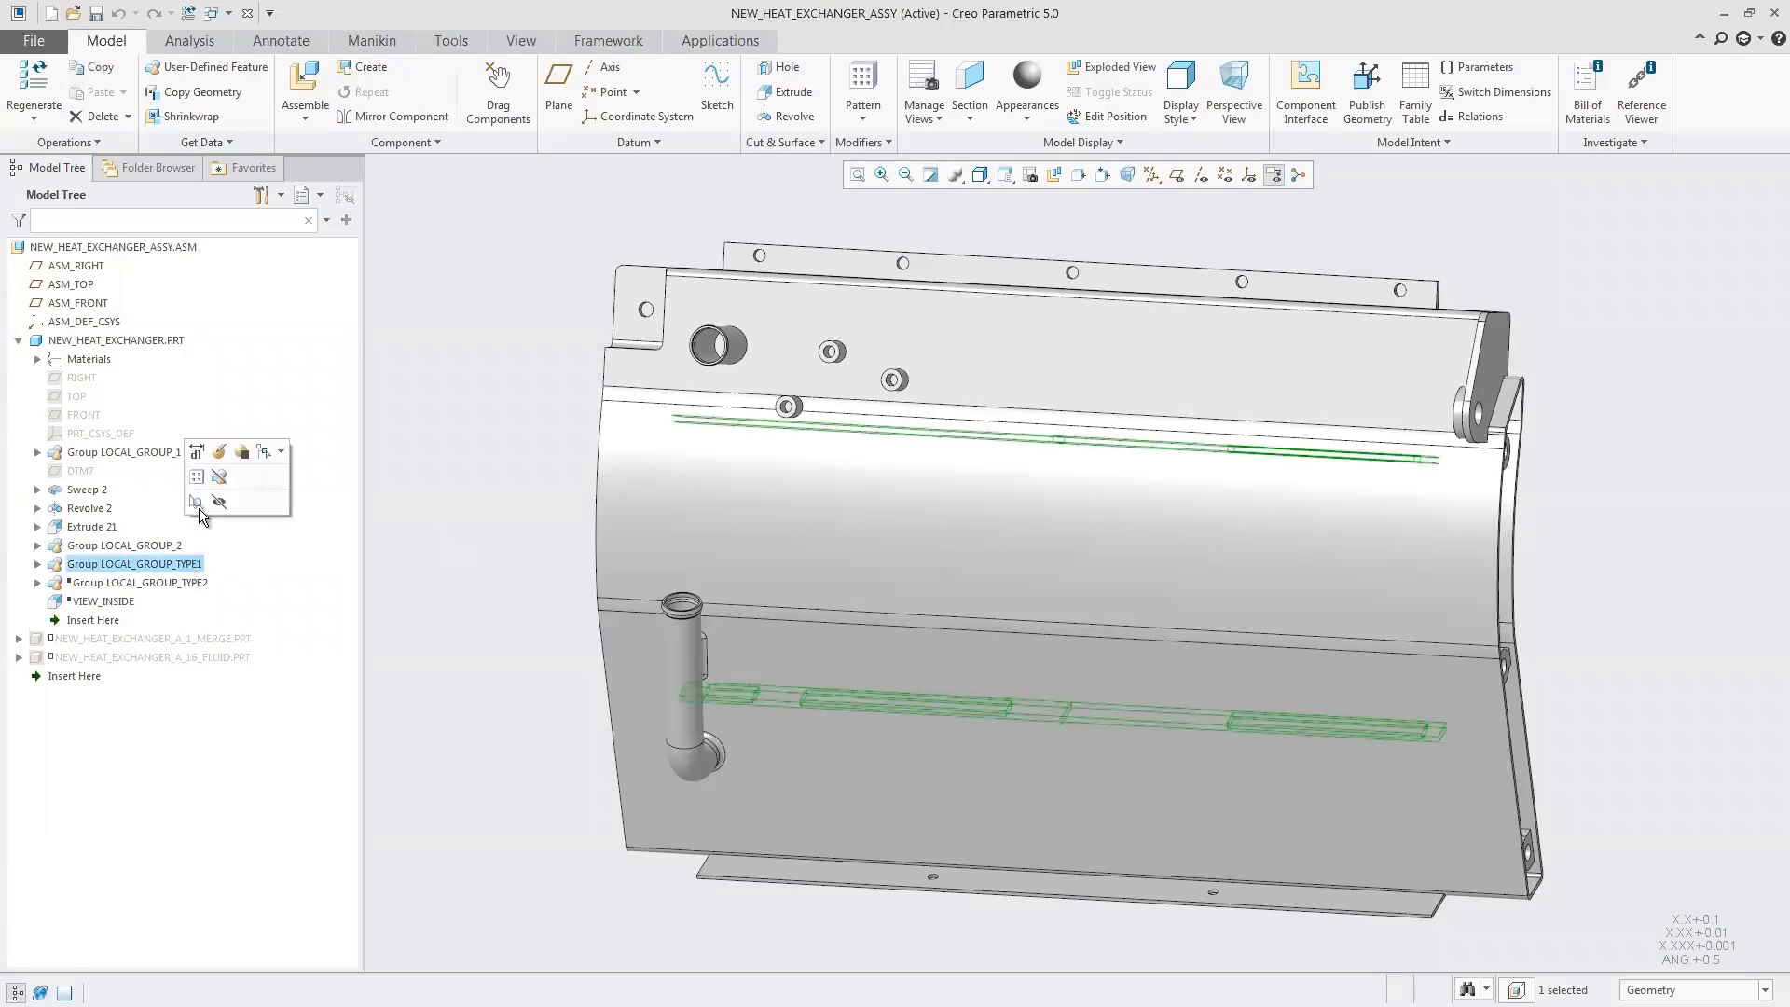
{"action": "left_click", "coordinate": [204, 506]}
{"action": "left_click", "coordinate": [844, 543]}
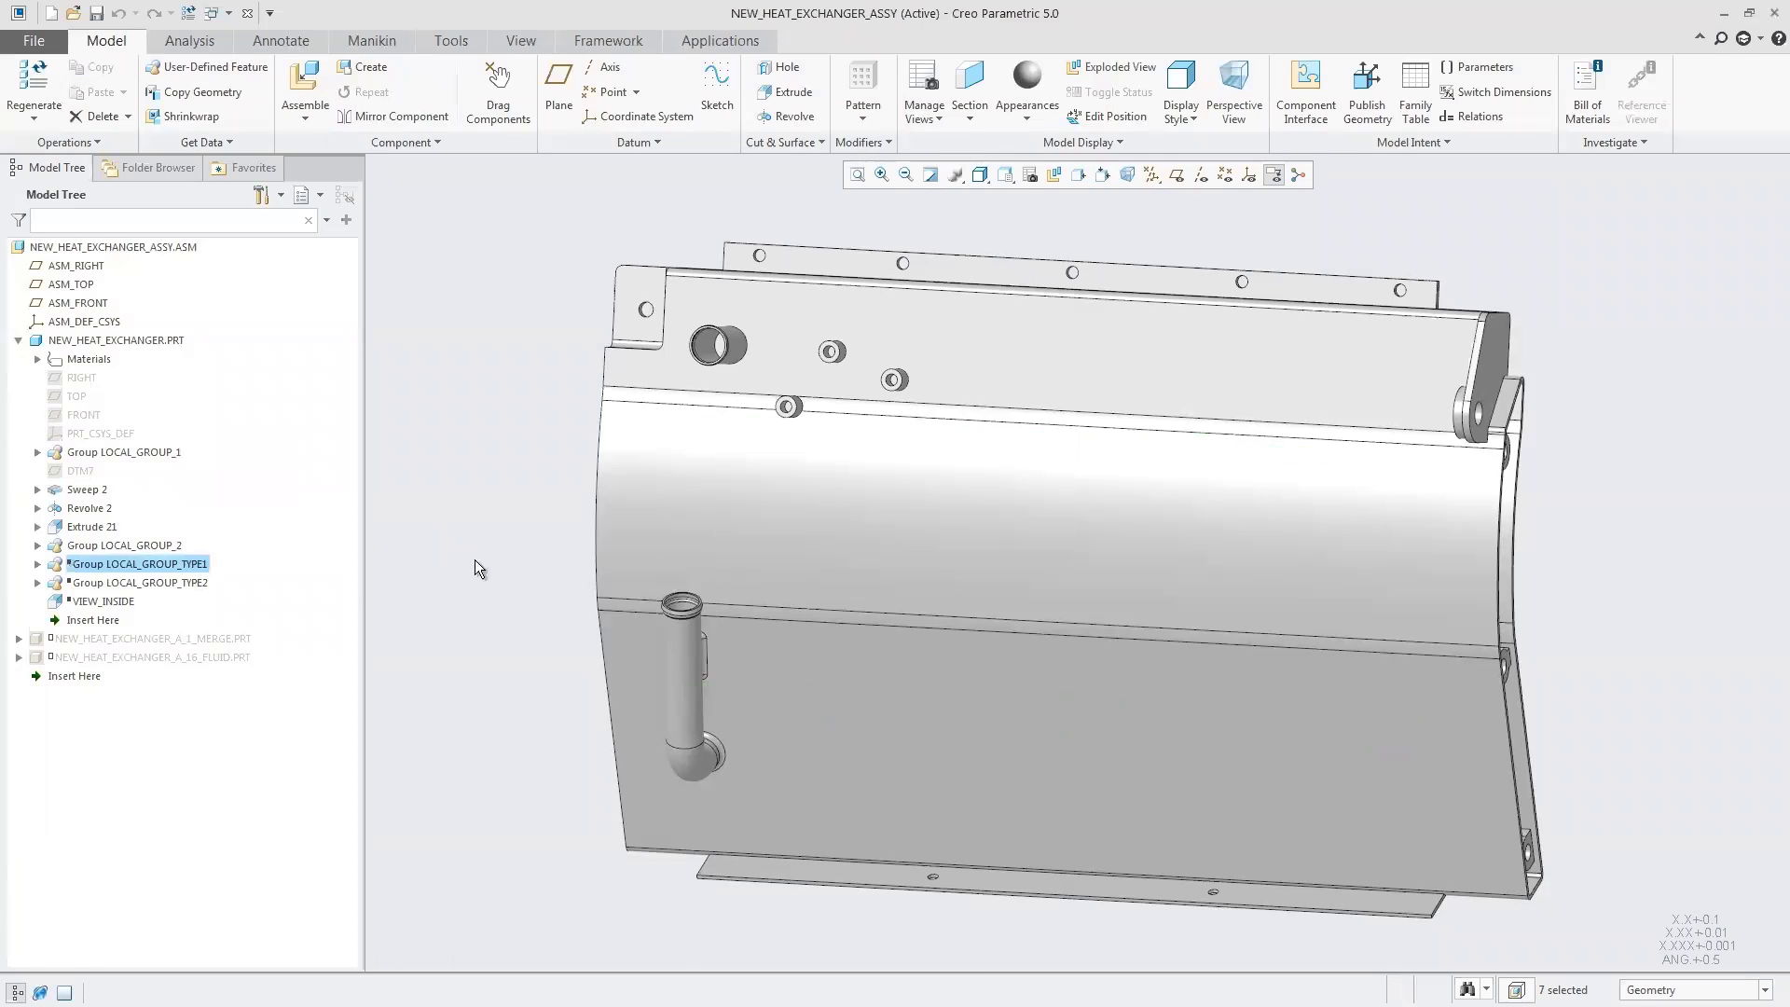
Resume Group LOCAL_GROUP_TYPE2 together with VIEW_INSIDE.
{"action": "left_click", "coordinate": [140, 582]}
{"action": "left_click", "coordinate": [103, 601], "text": "ctrl"}
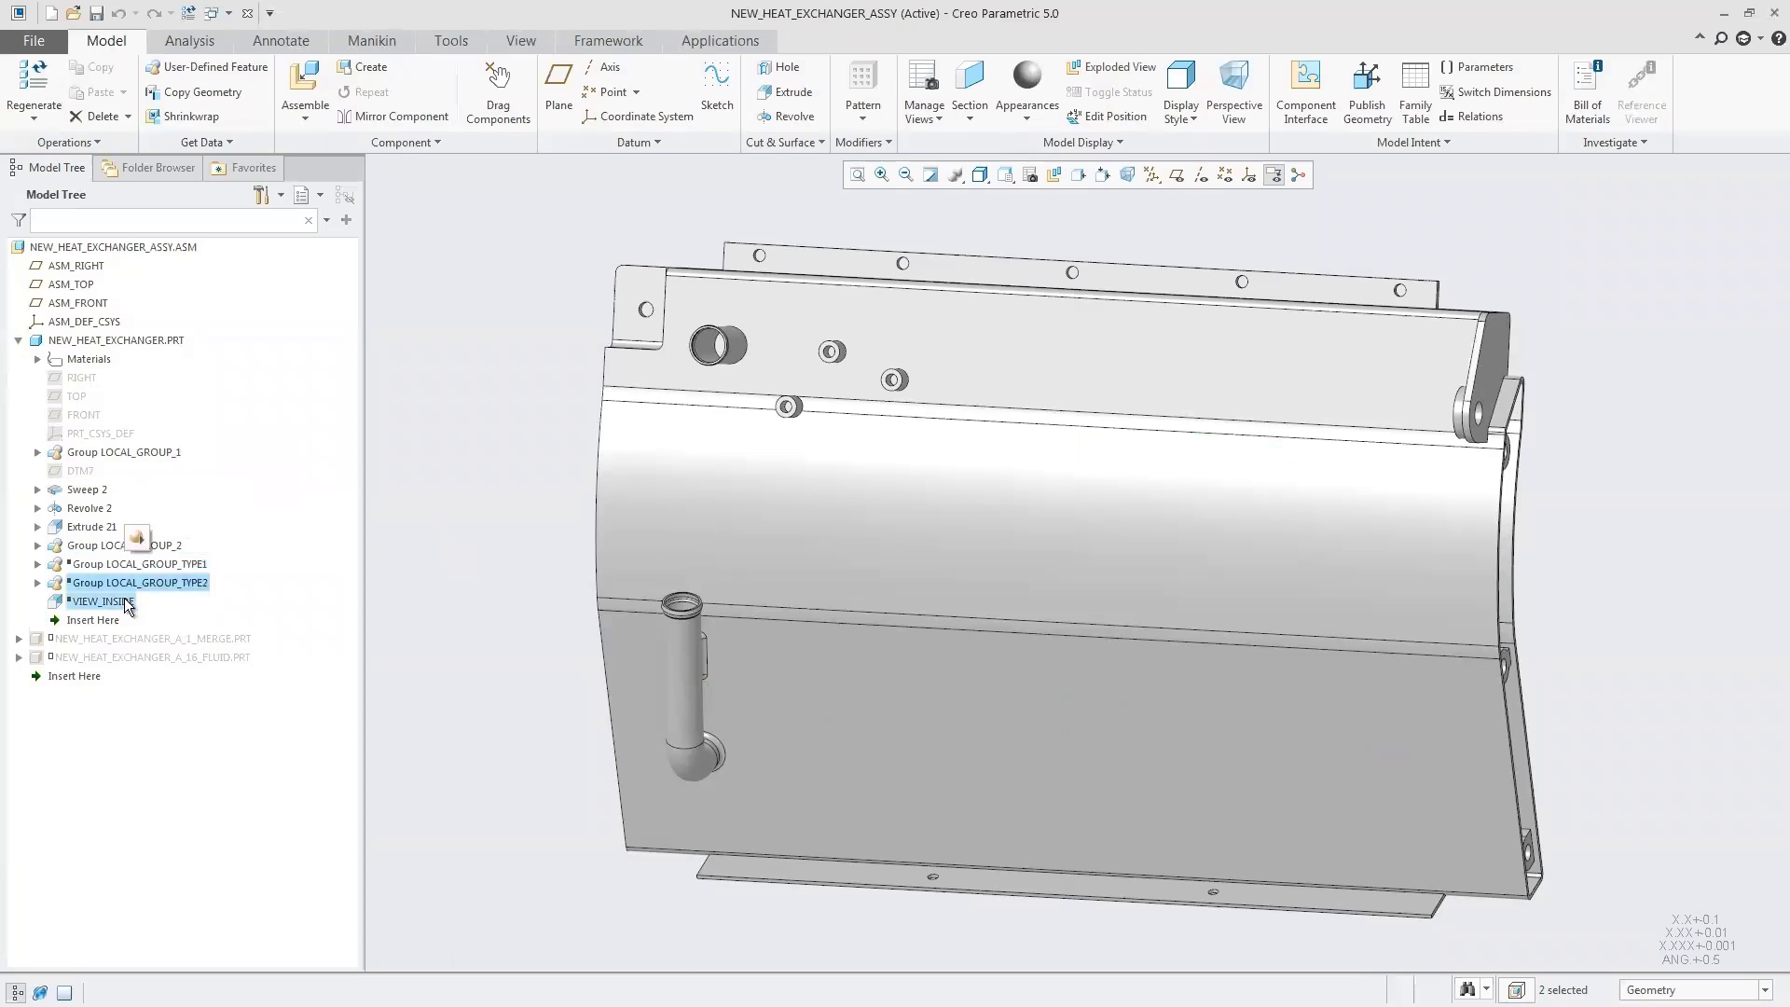
{"action": "left_click", "coordinate": [138, 539]}
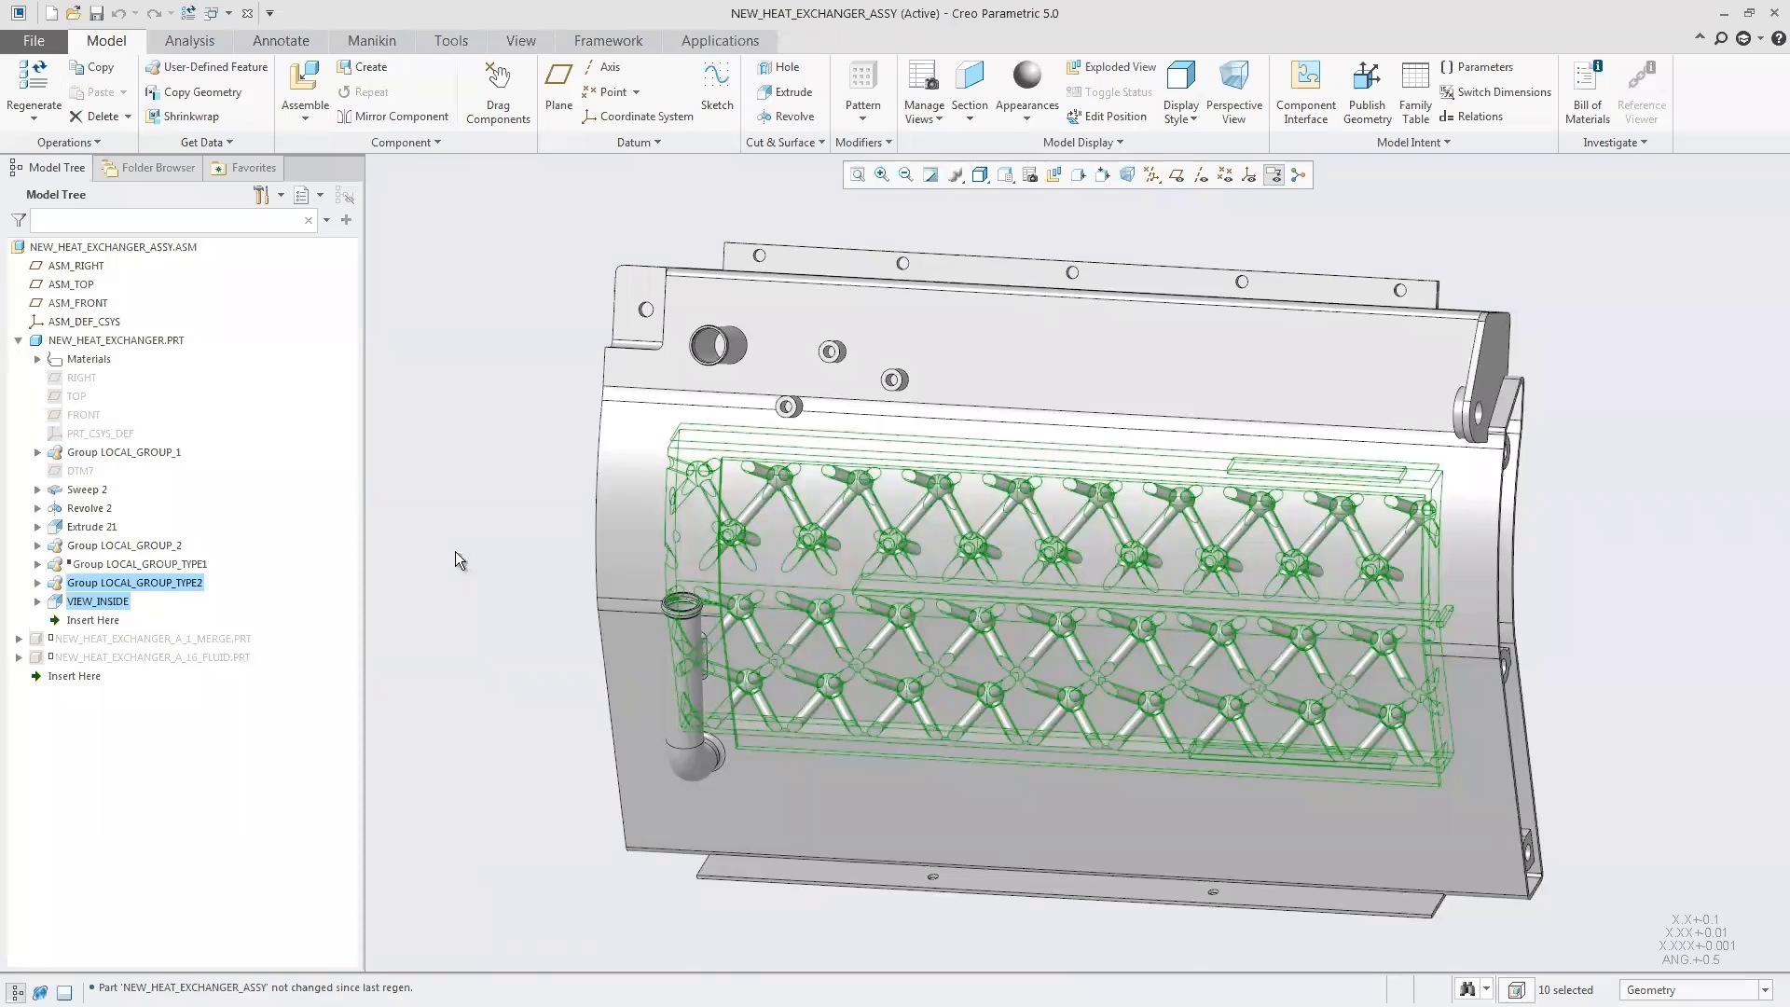
{"action": "left_click", "coordinate": [455, 551]}
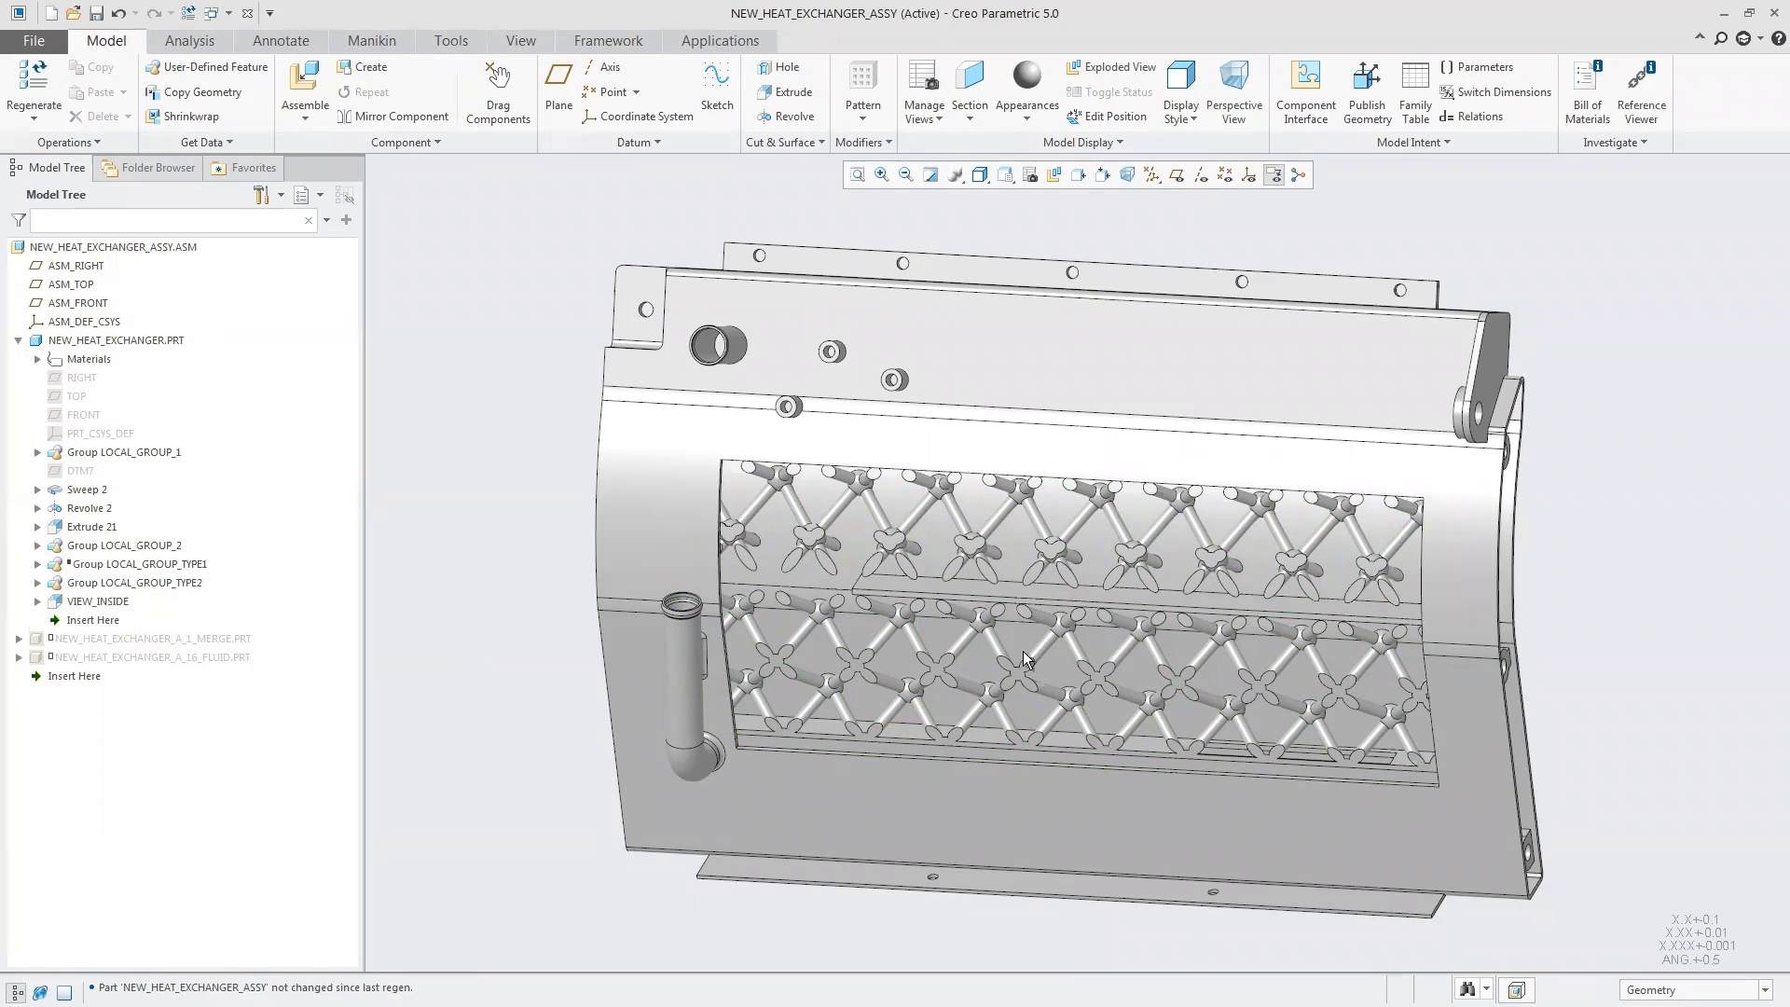
Suppress VIEW_INSIDE again to close the outer shell.
{"action": "left_click", "coordinate": [119, 602]}
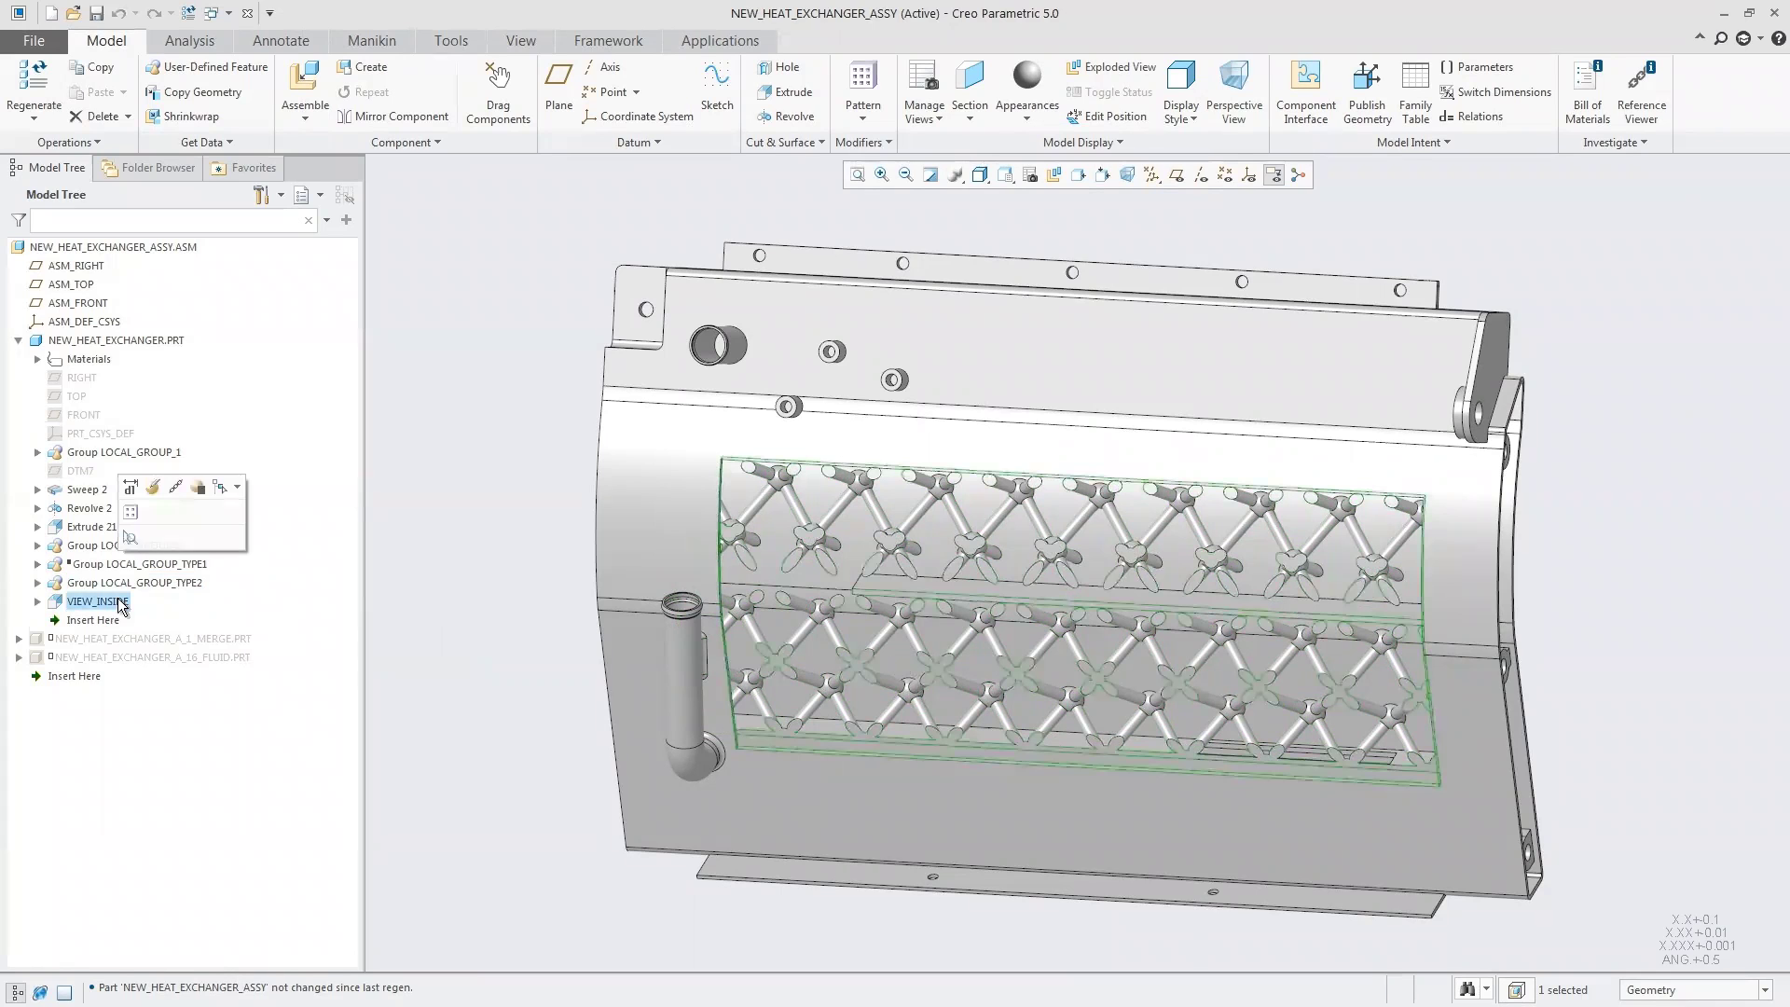
{"action": "left_click", "coordinate": [198, 487]}
{"action": "left_click", "coordinate": [869, 557]}
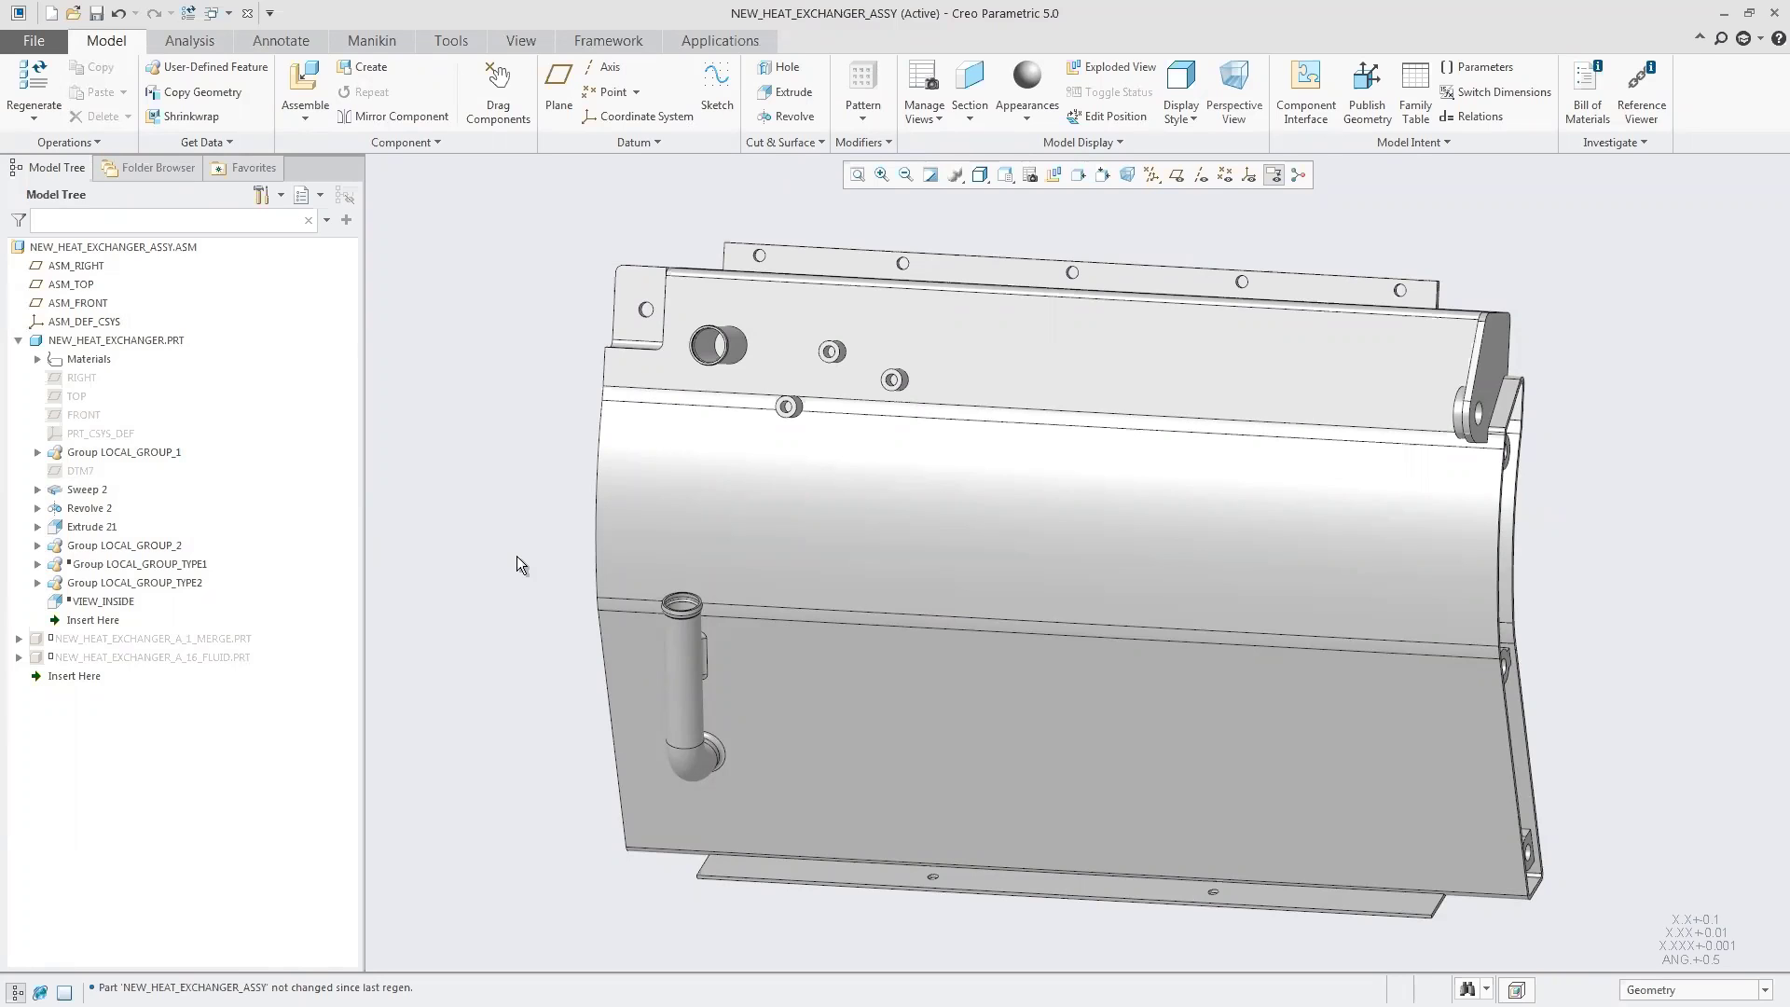
Launch the Flow Analysis application for the heat exchanger assembly.
{"action": "left_click", "coordinate": [719, 40]}
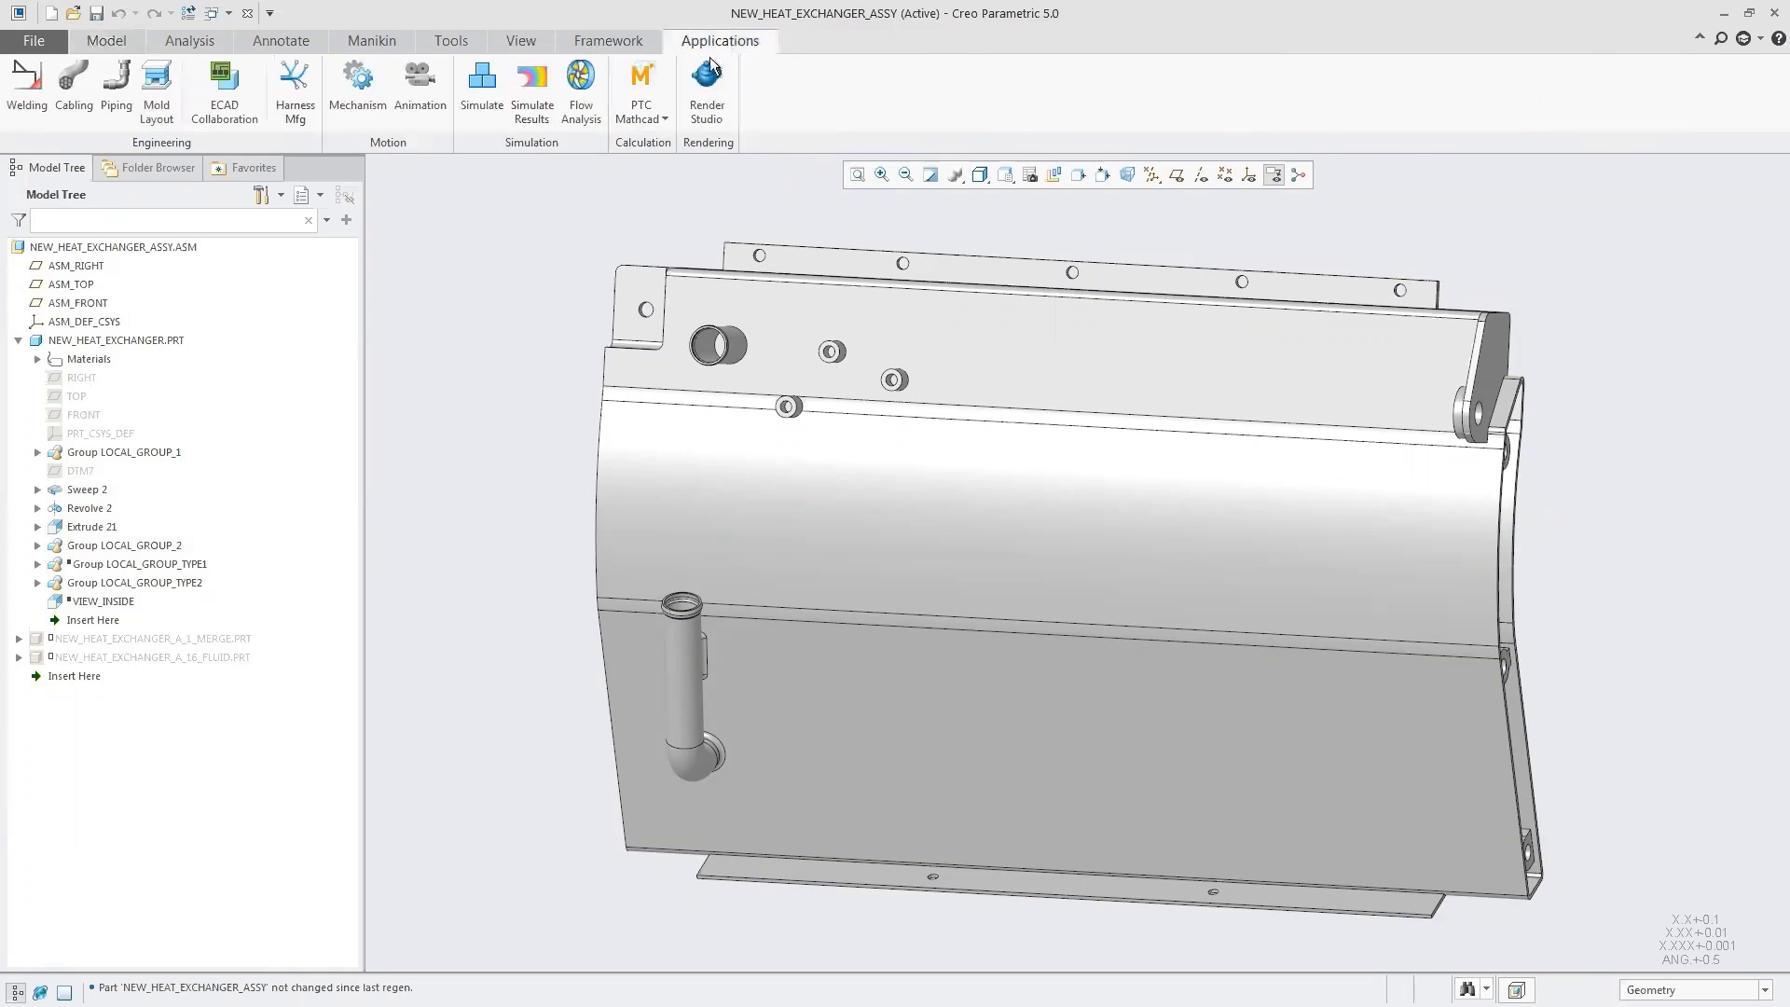
{"action": "left_click", "coordinate": [580, 93]}
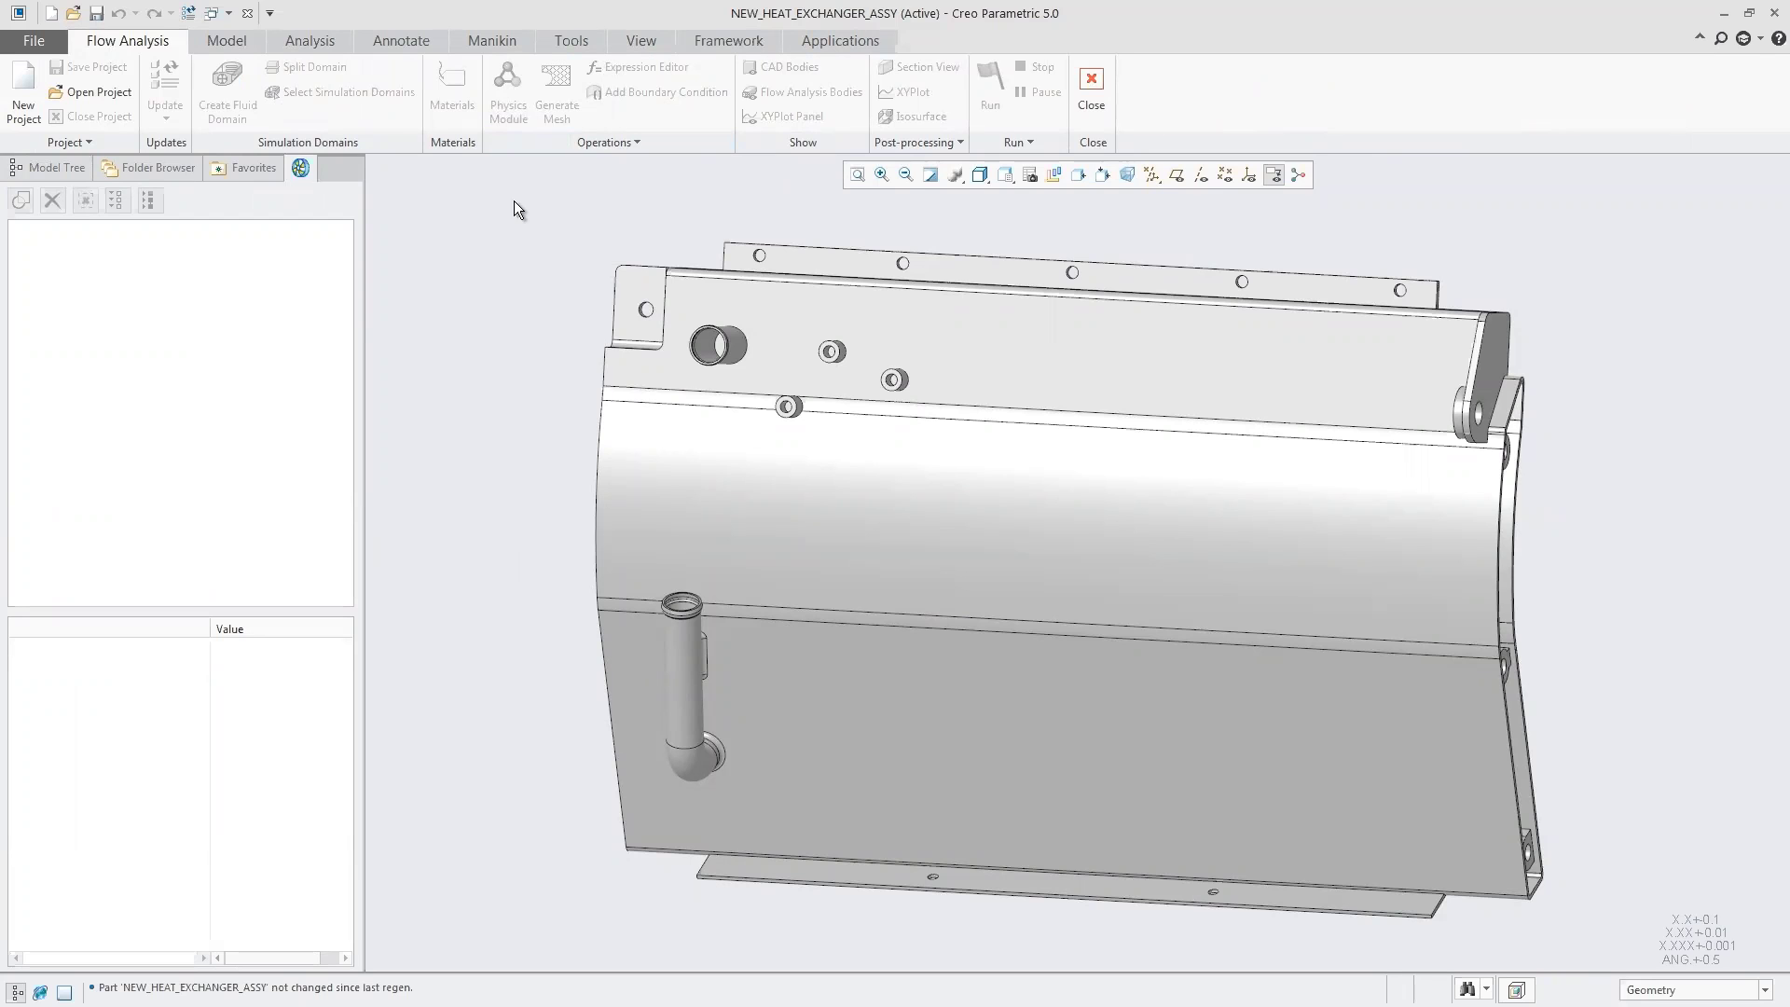
Open the existing flow project and update its geometry, accepting deletion of the fluid domains.
{"action": "left_click", "coordinate": [91, 91]}
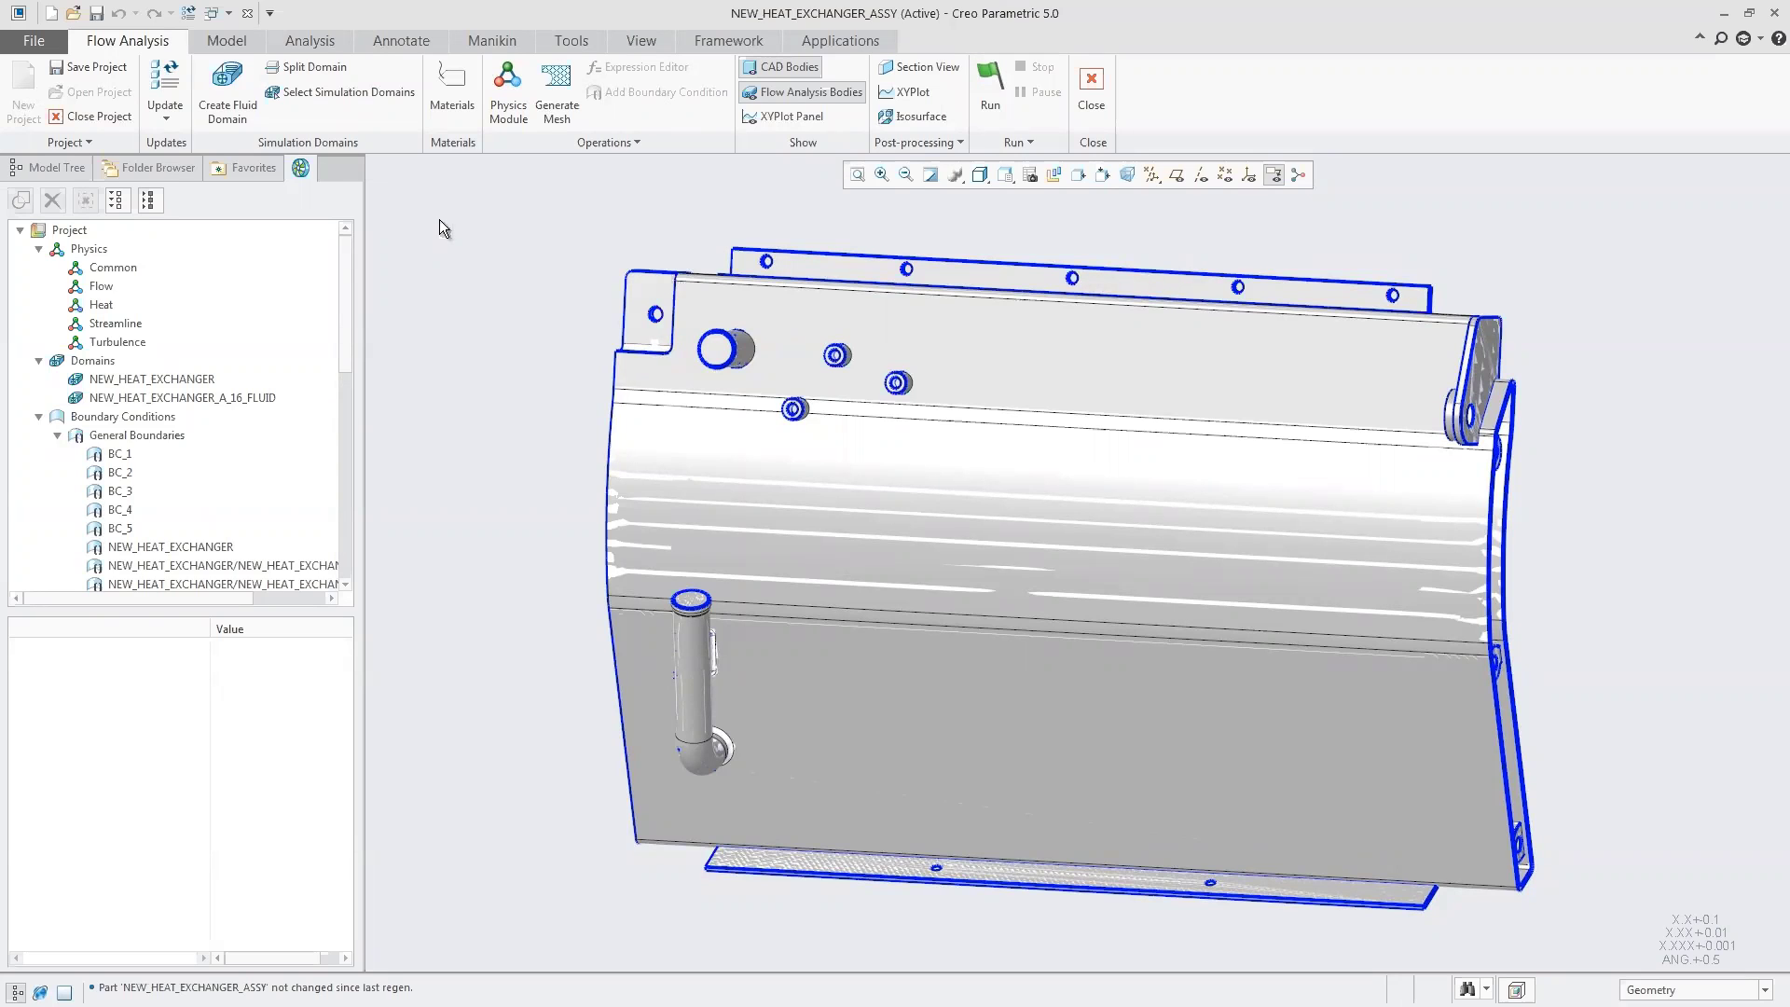
{"action": "left_click", "coordinate": [165, 124]}
{"action": "left_click", "coordinate": [212, 137]}
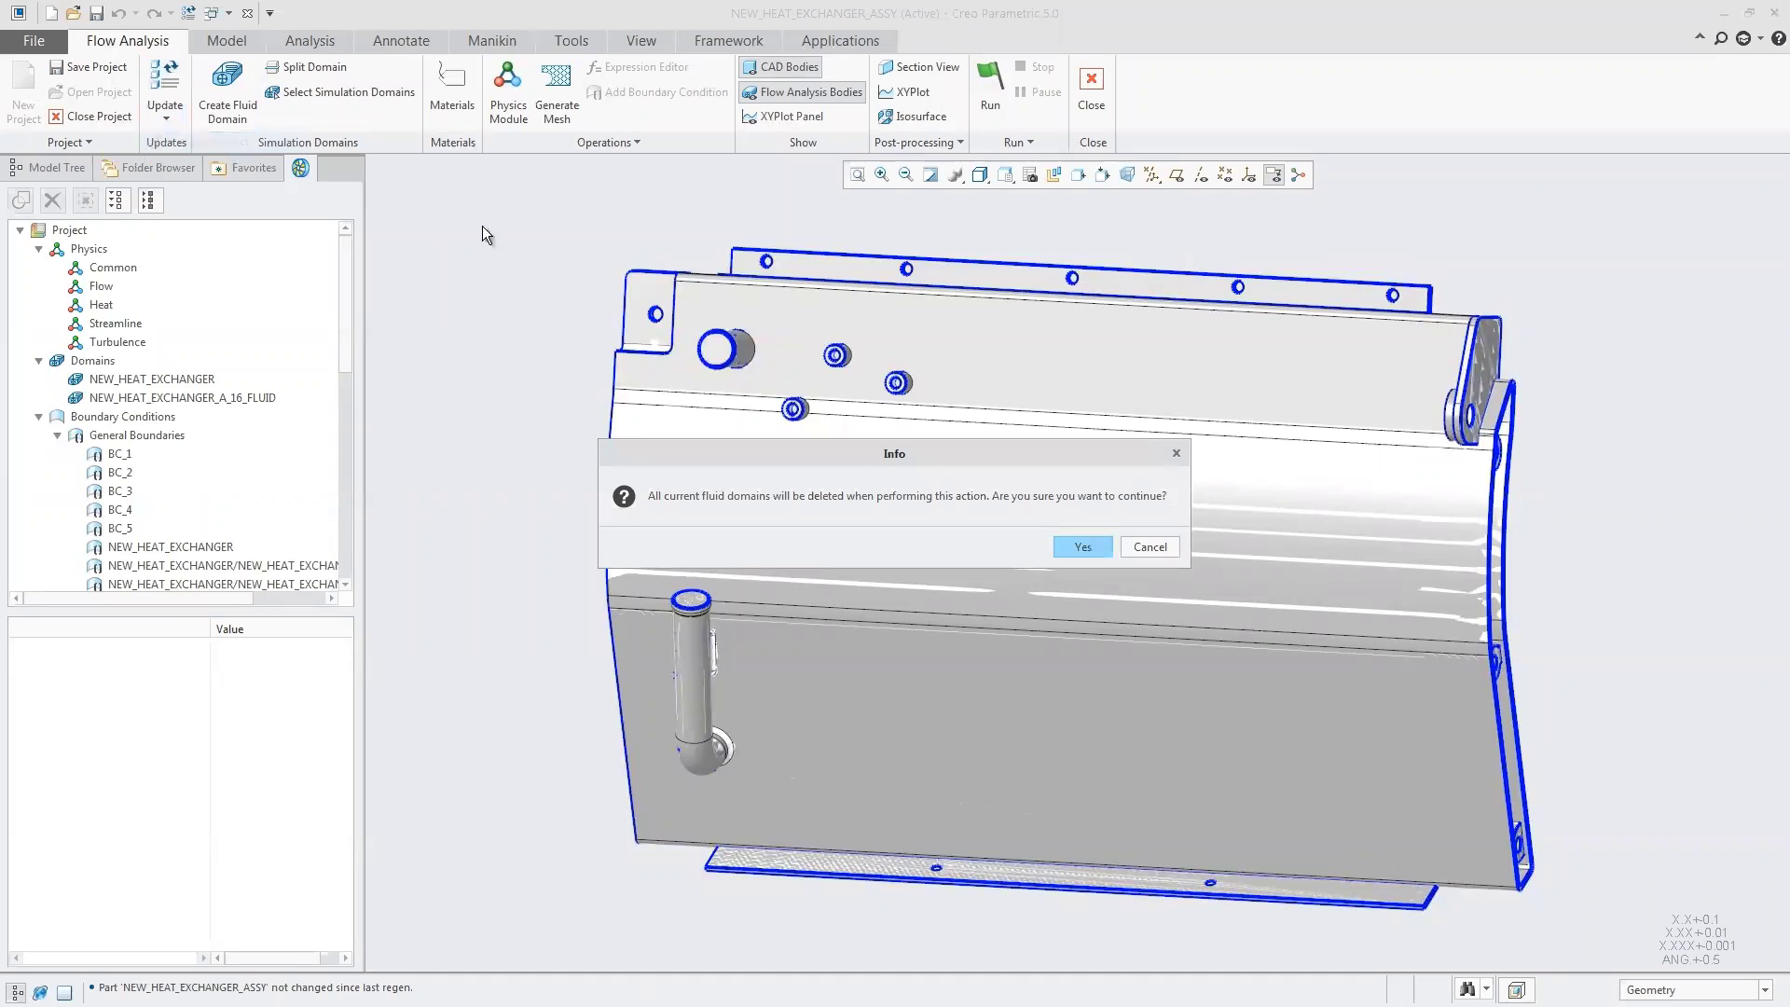
{"action": "left_click", "coordinate": [1081, 546]}
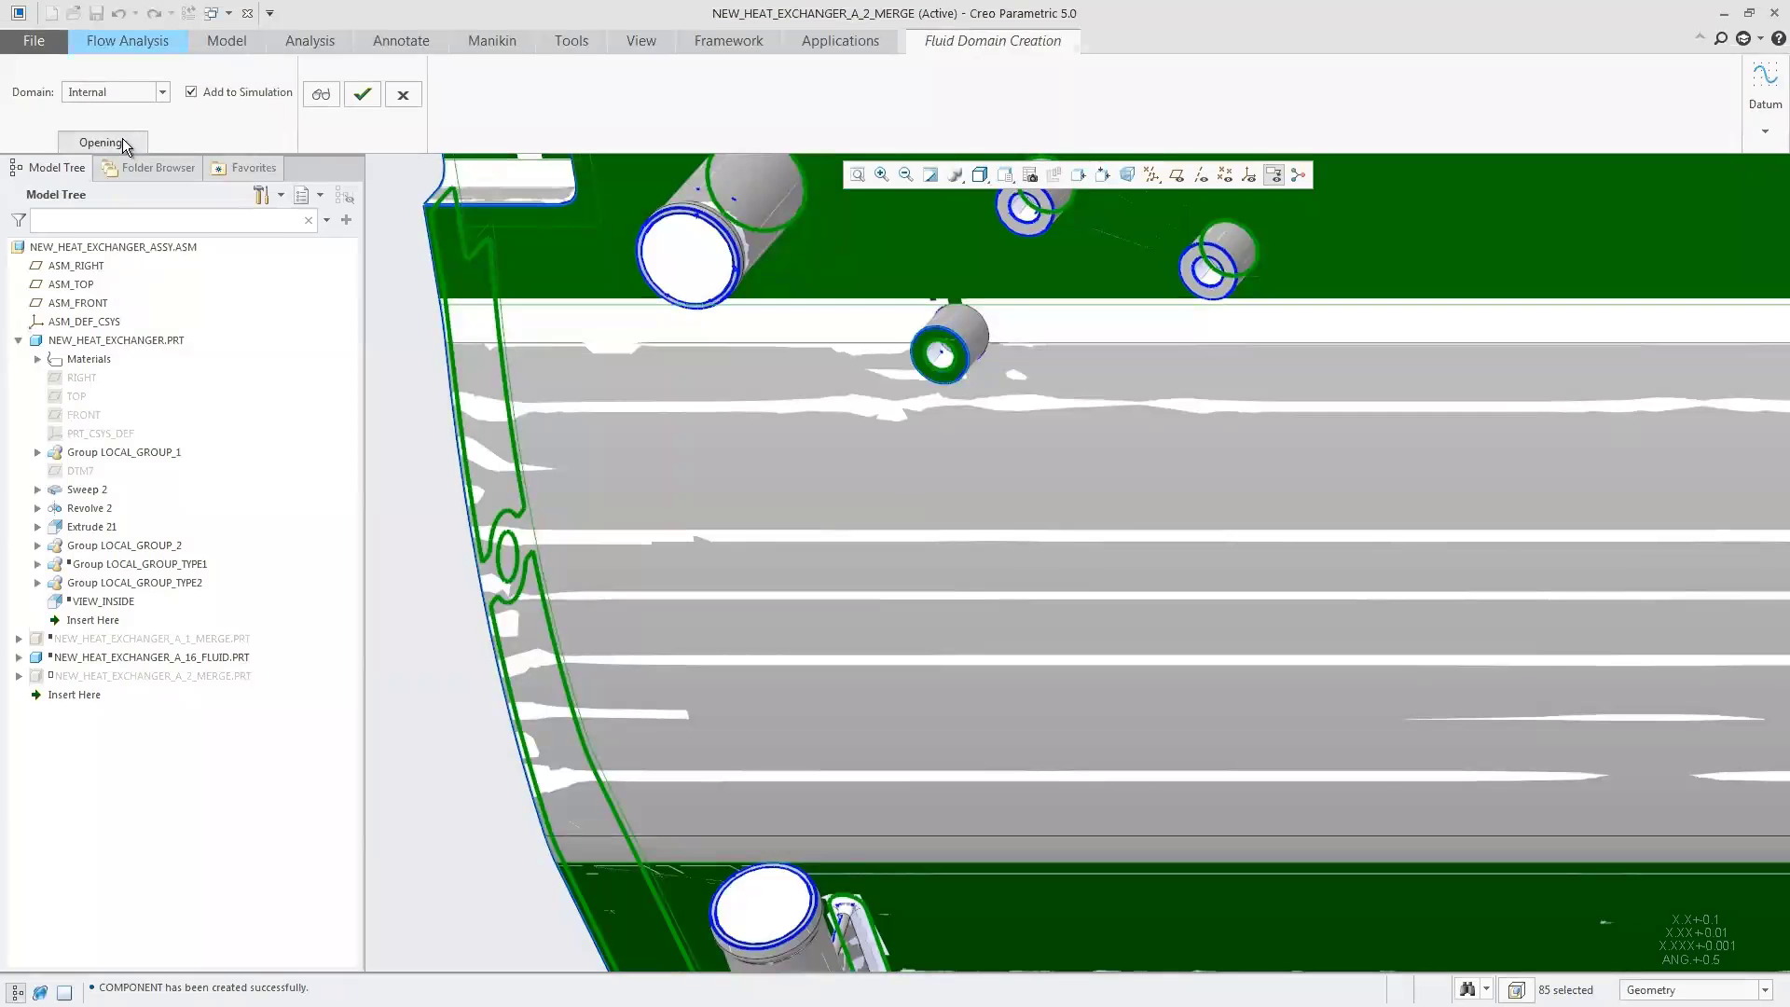
Reset the fluid domain openings to just the upper-left pipe end and the bottom pipe face.
{"action": "left_click", "coordinate": [122, 141]}
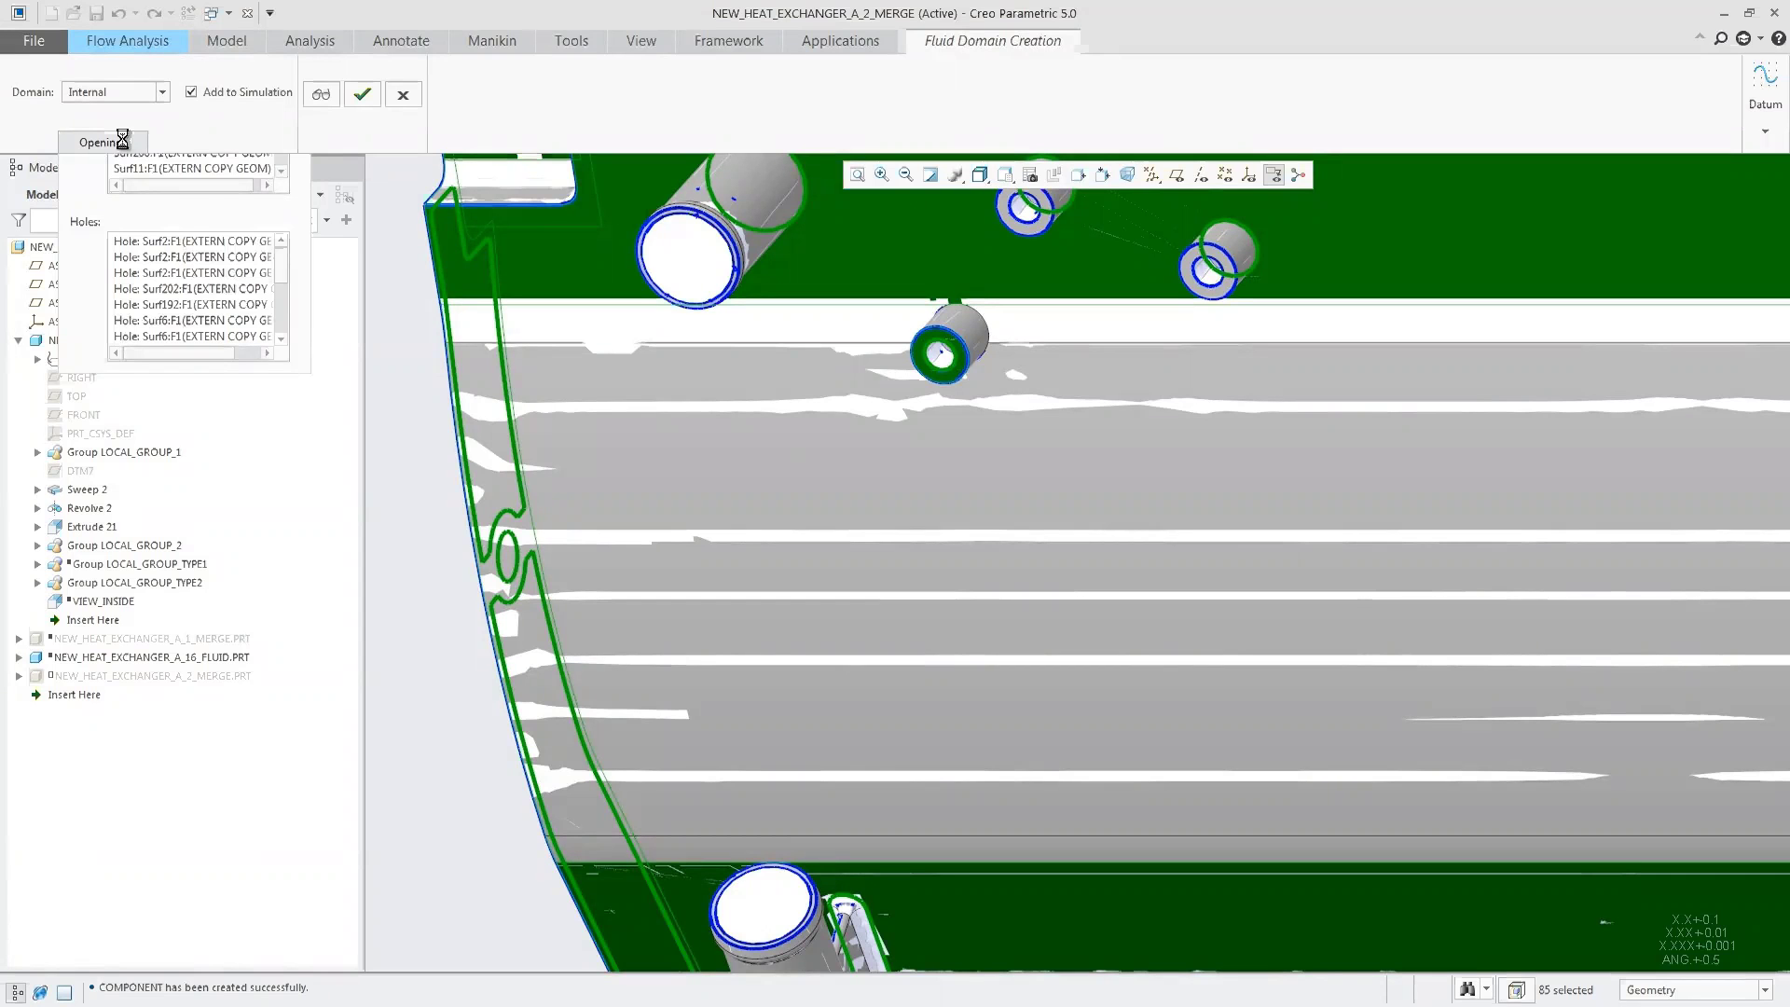
{"action": "right_click", "coordinate": [1687, 655]}
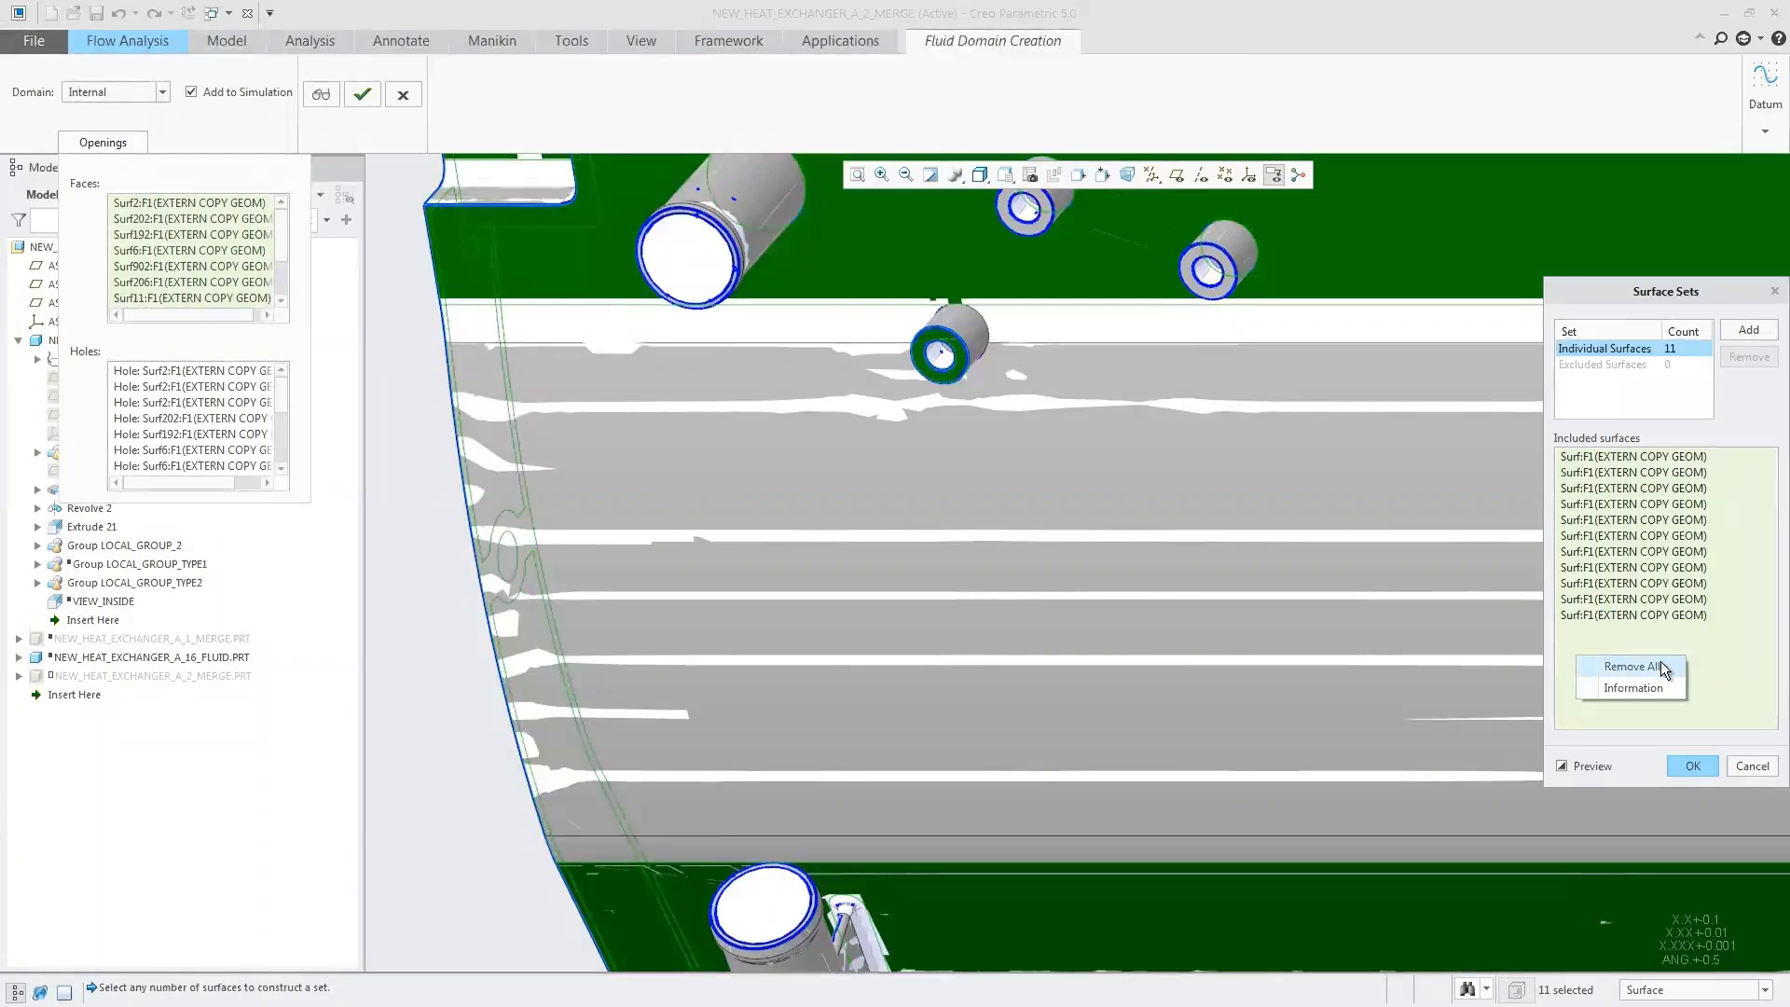
{"action": "left_click", "coordinate": [1659, 665]}
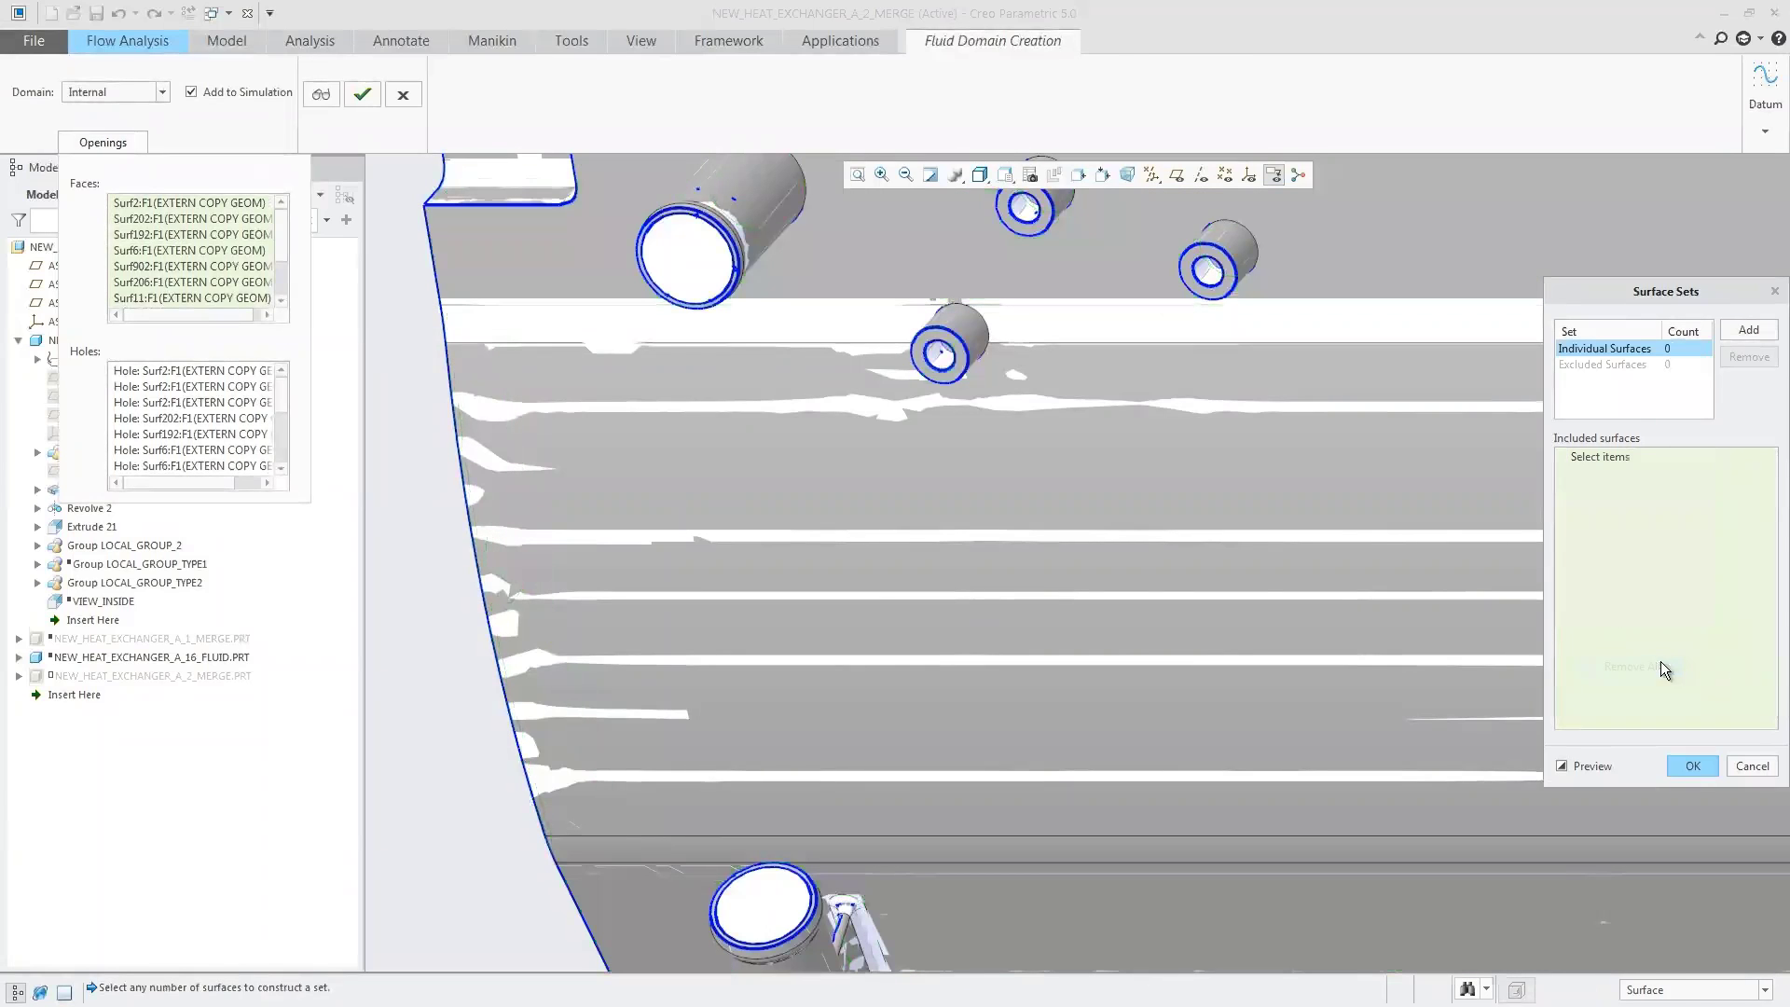
{"action": "left_click", "coordinate": [734, 281]}
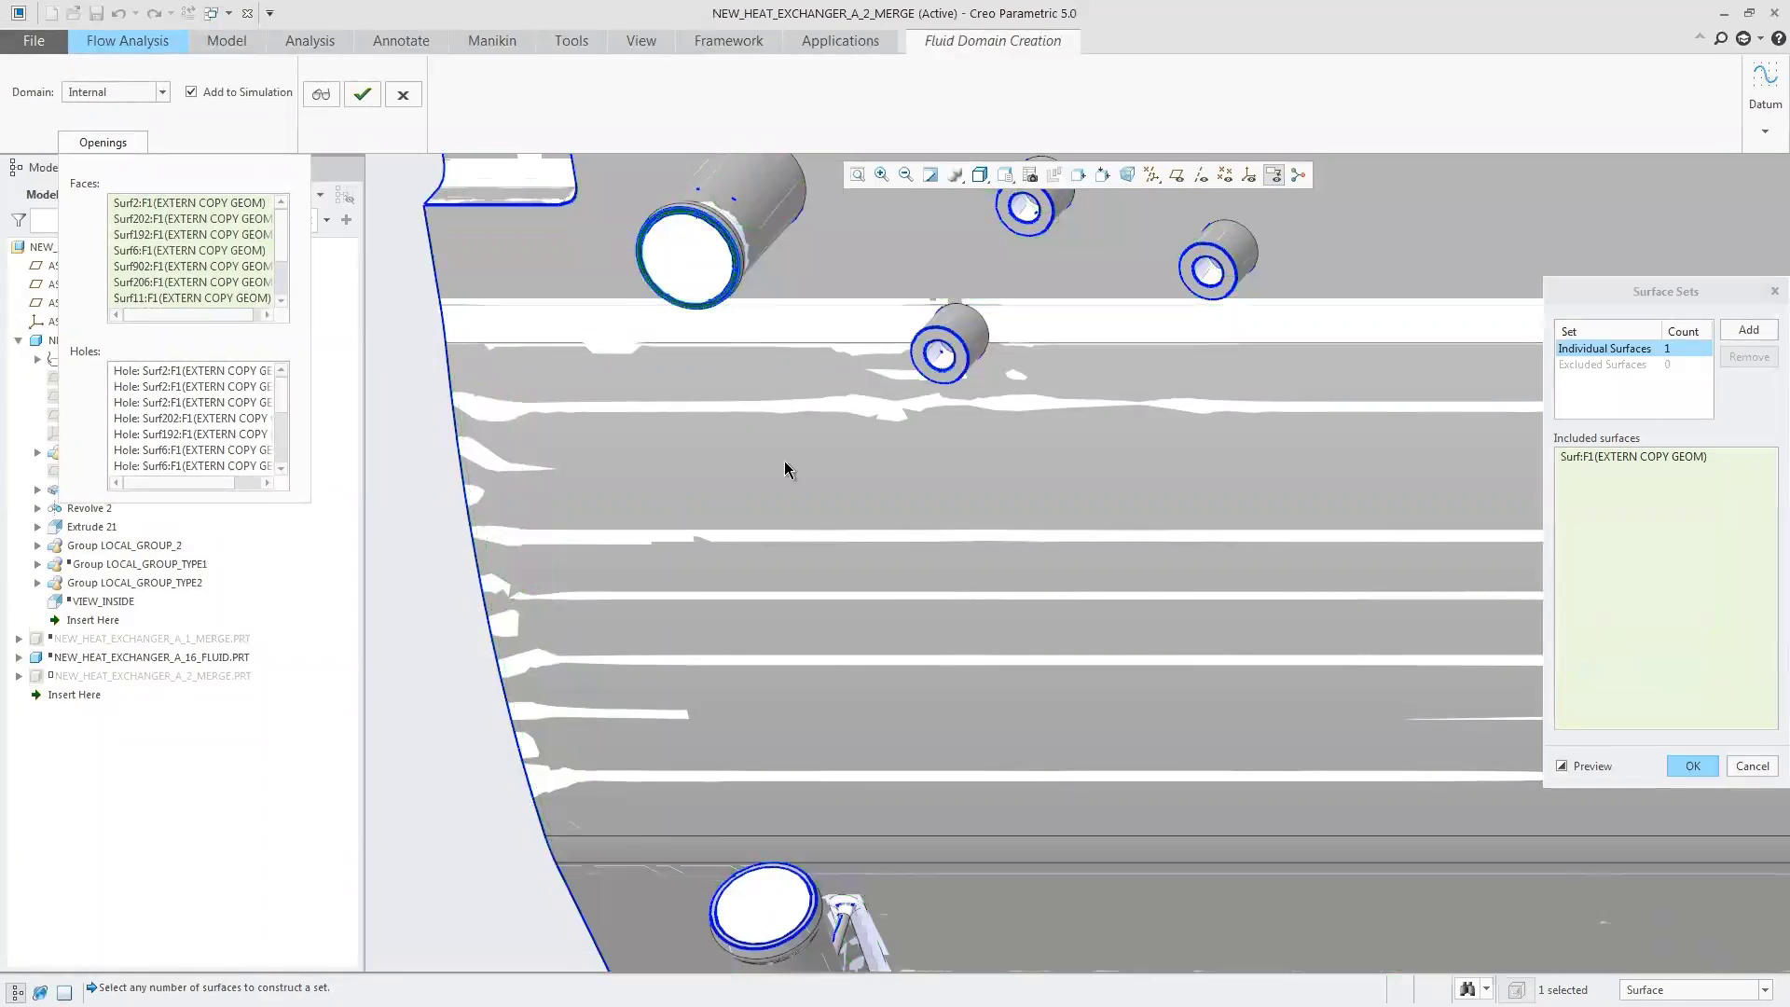
{"action": "left_click", "coordinate": [806, 883]}
{"action": "left_click", "coordinate": [1684, 764]}
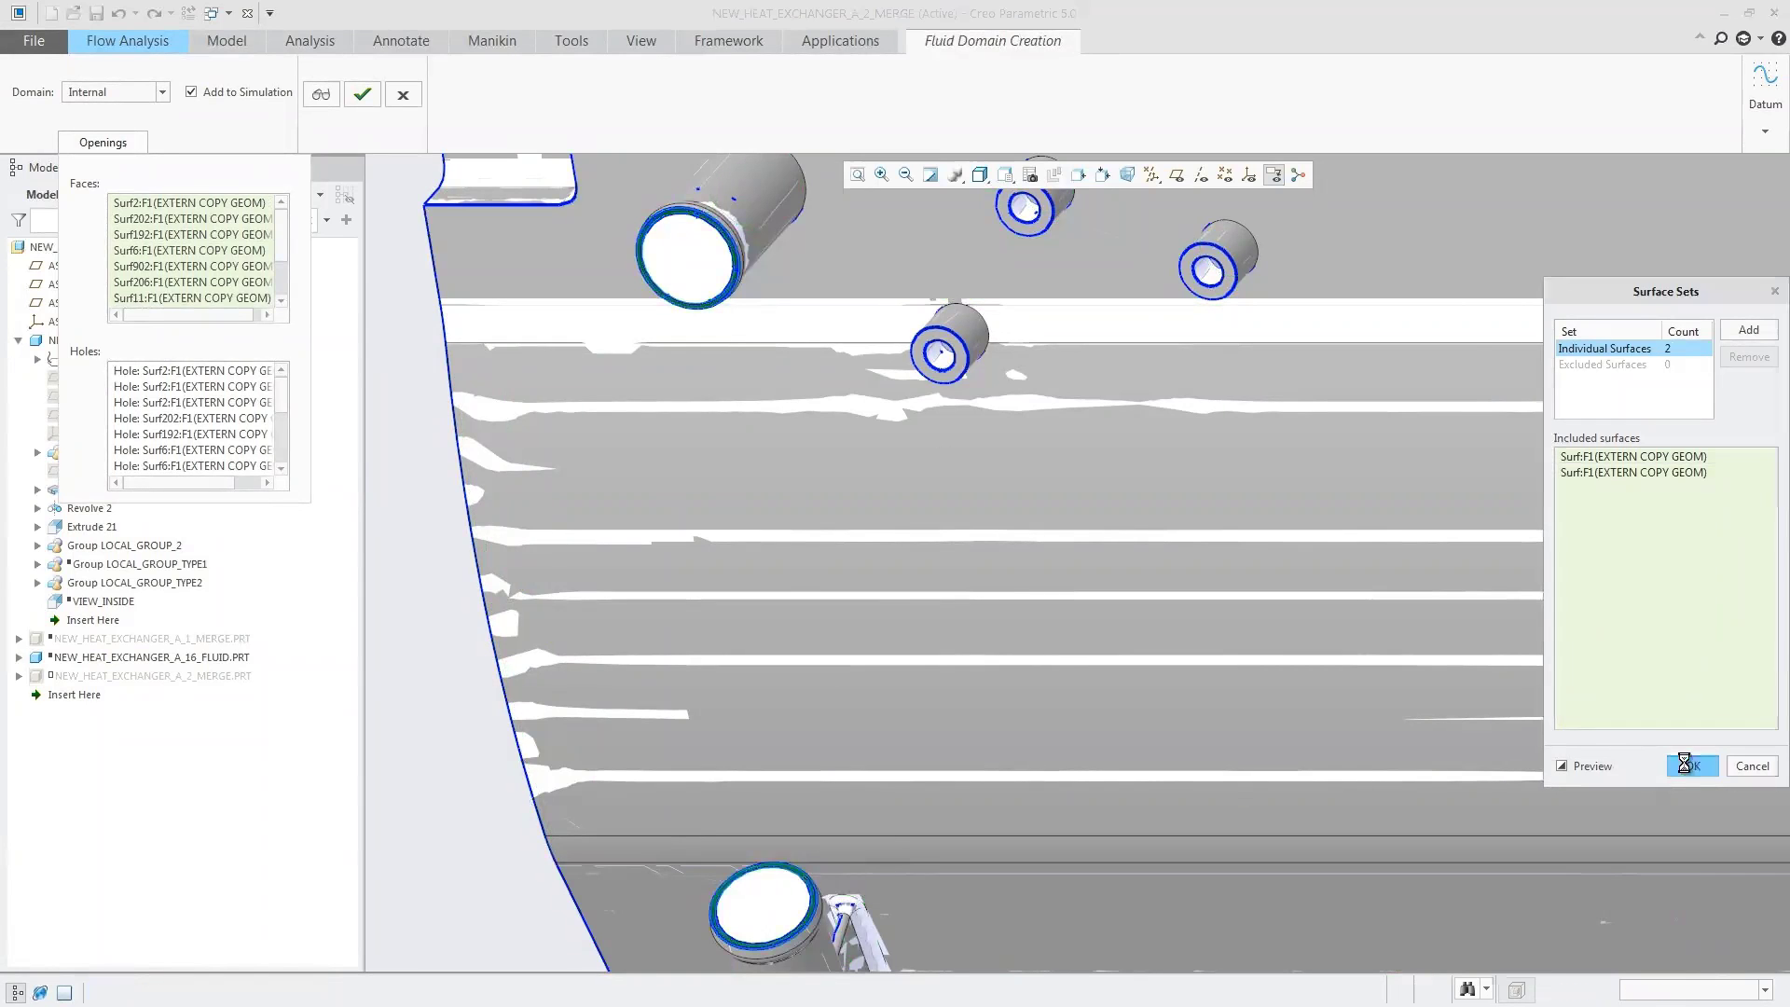
{"action": "left_click", "coordinate": [857, 174]}
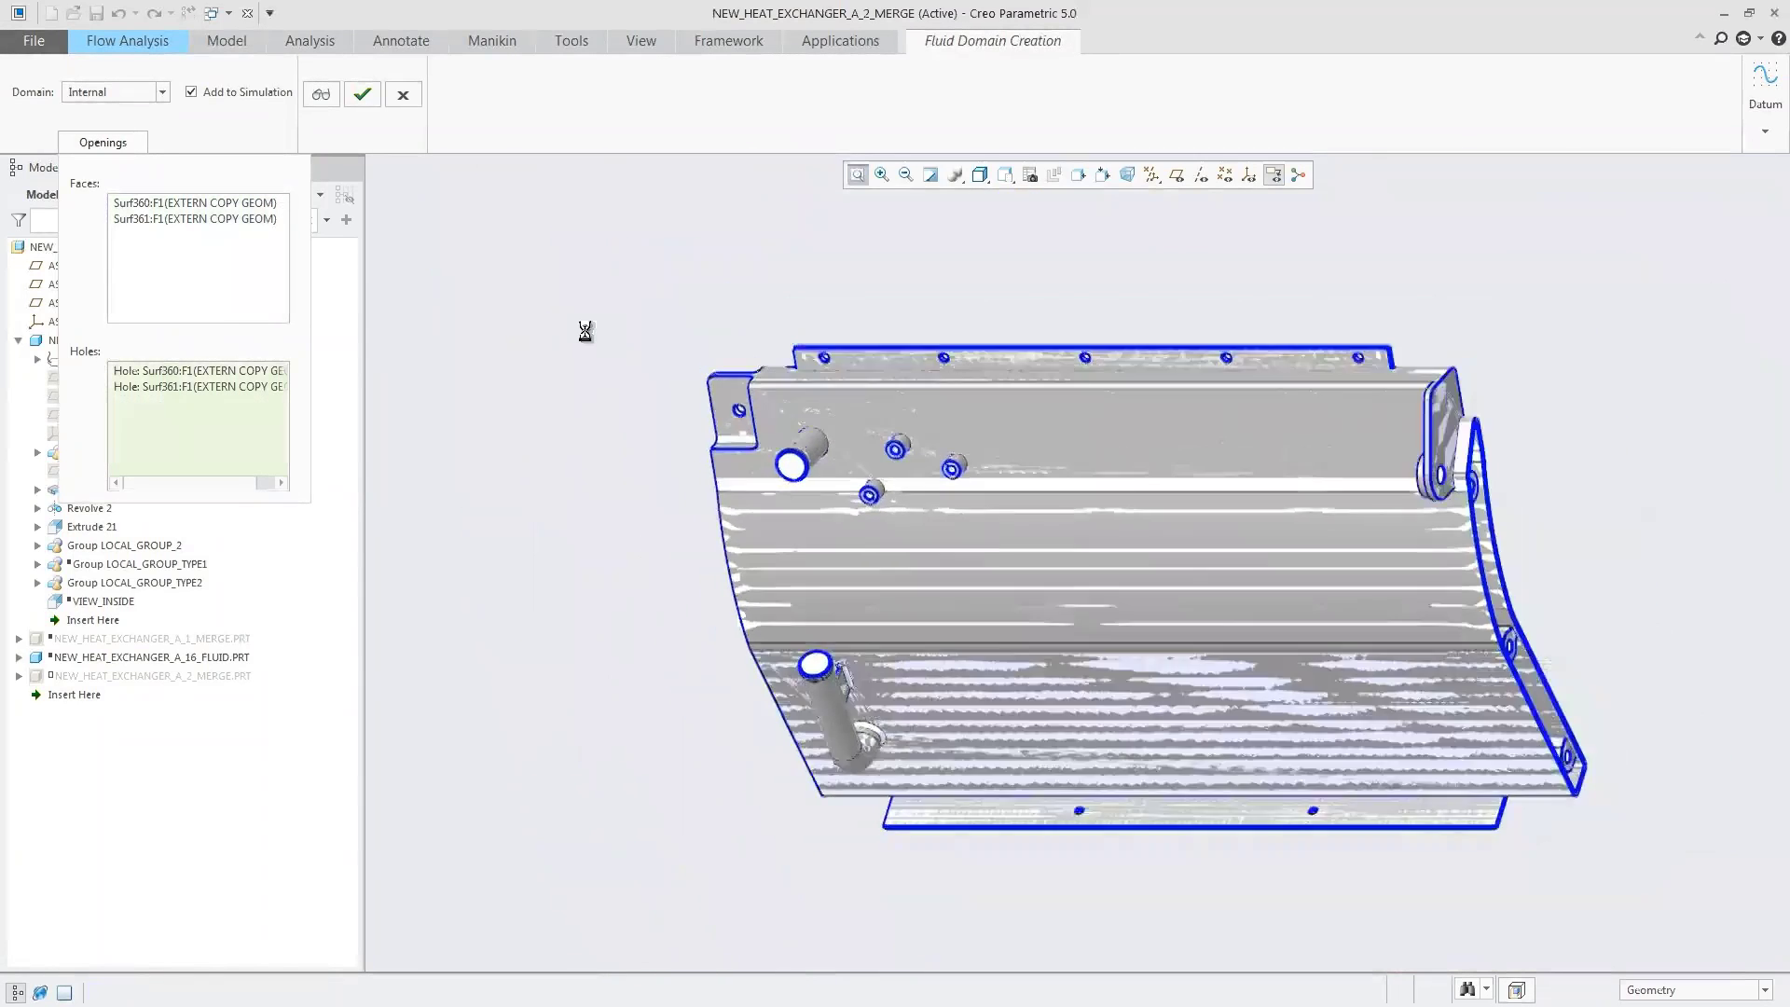
Finish the fluid domain, show only flow domain bodies, and run the simulation with plot monitors.
{"action": "left_click", "coordinate": [362, 94]}
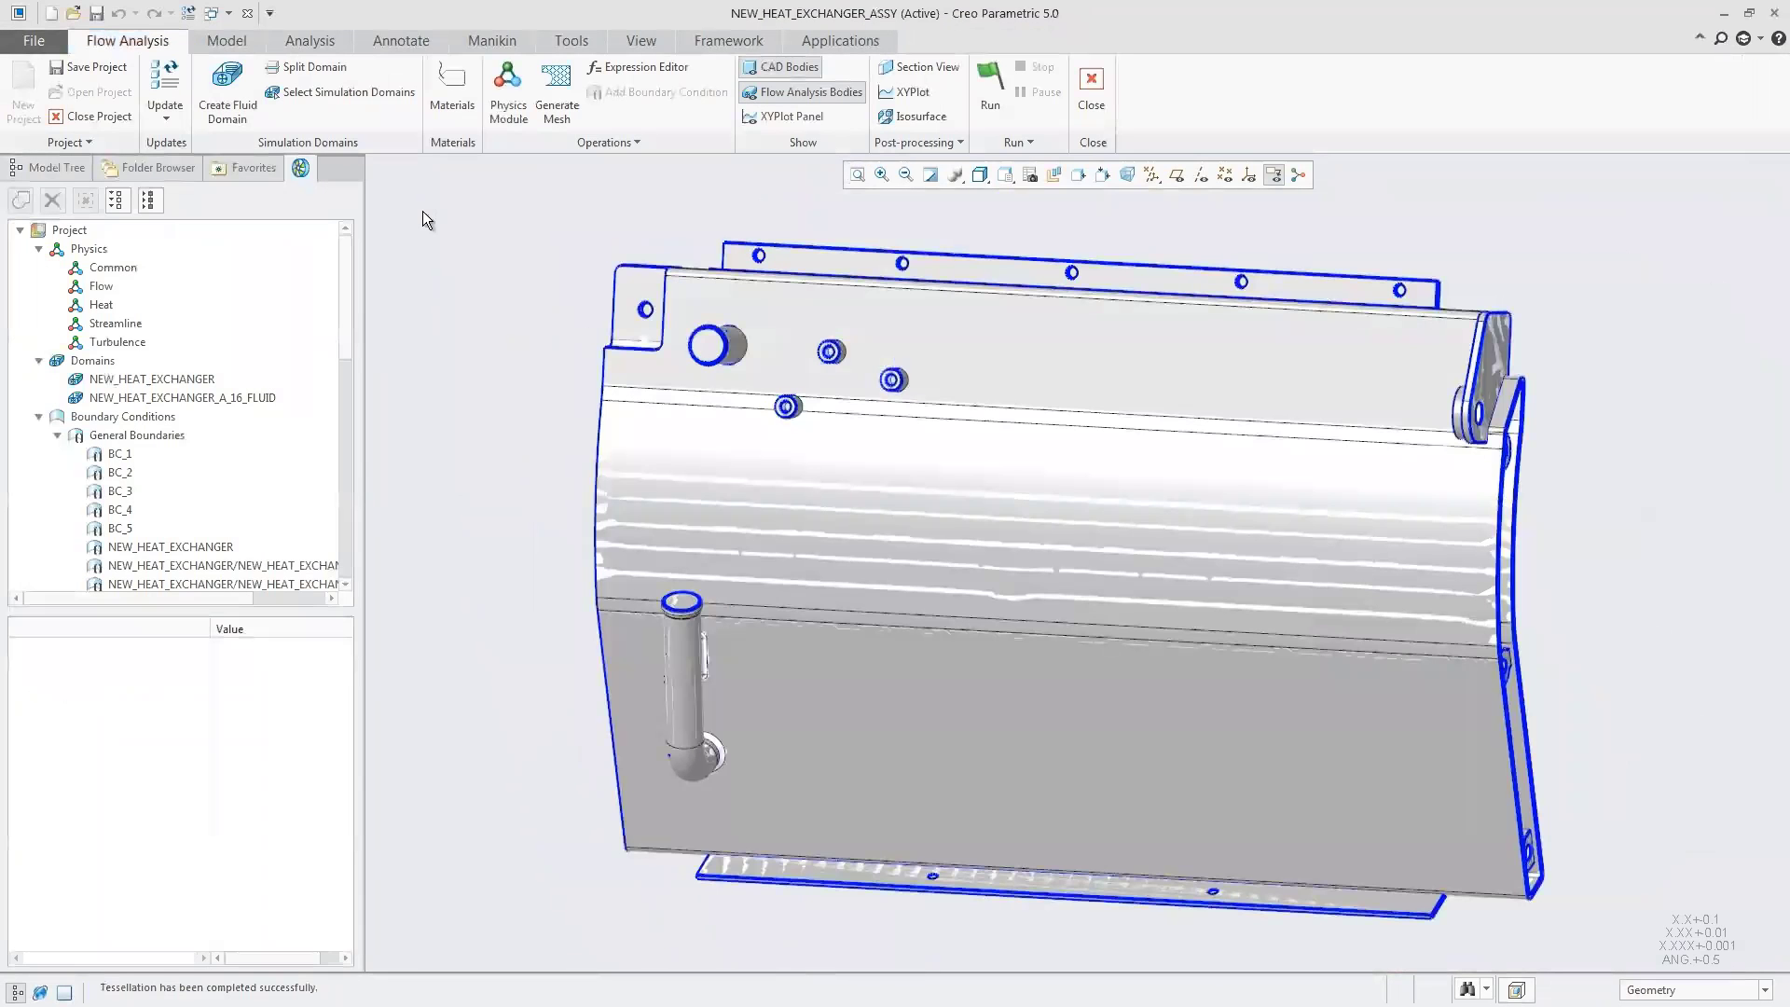
{"action": "left_click", "coordinate": [789, 66]}
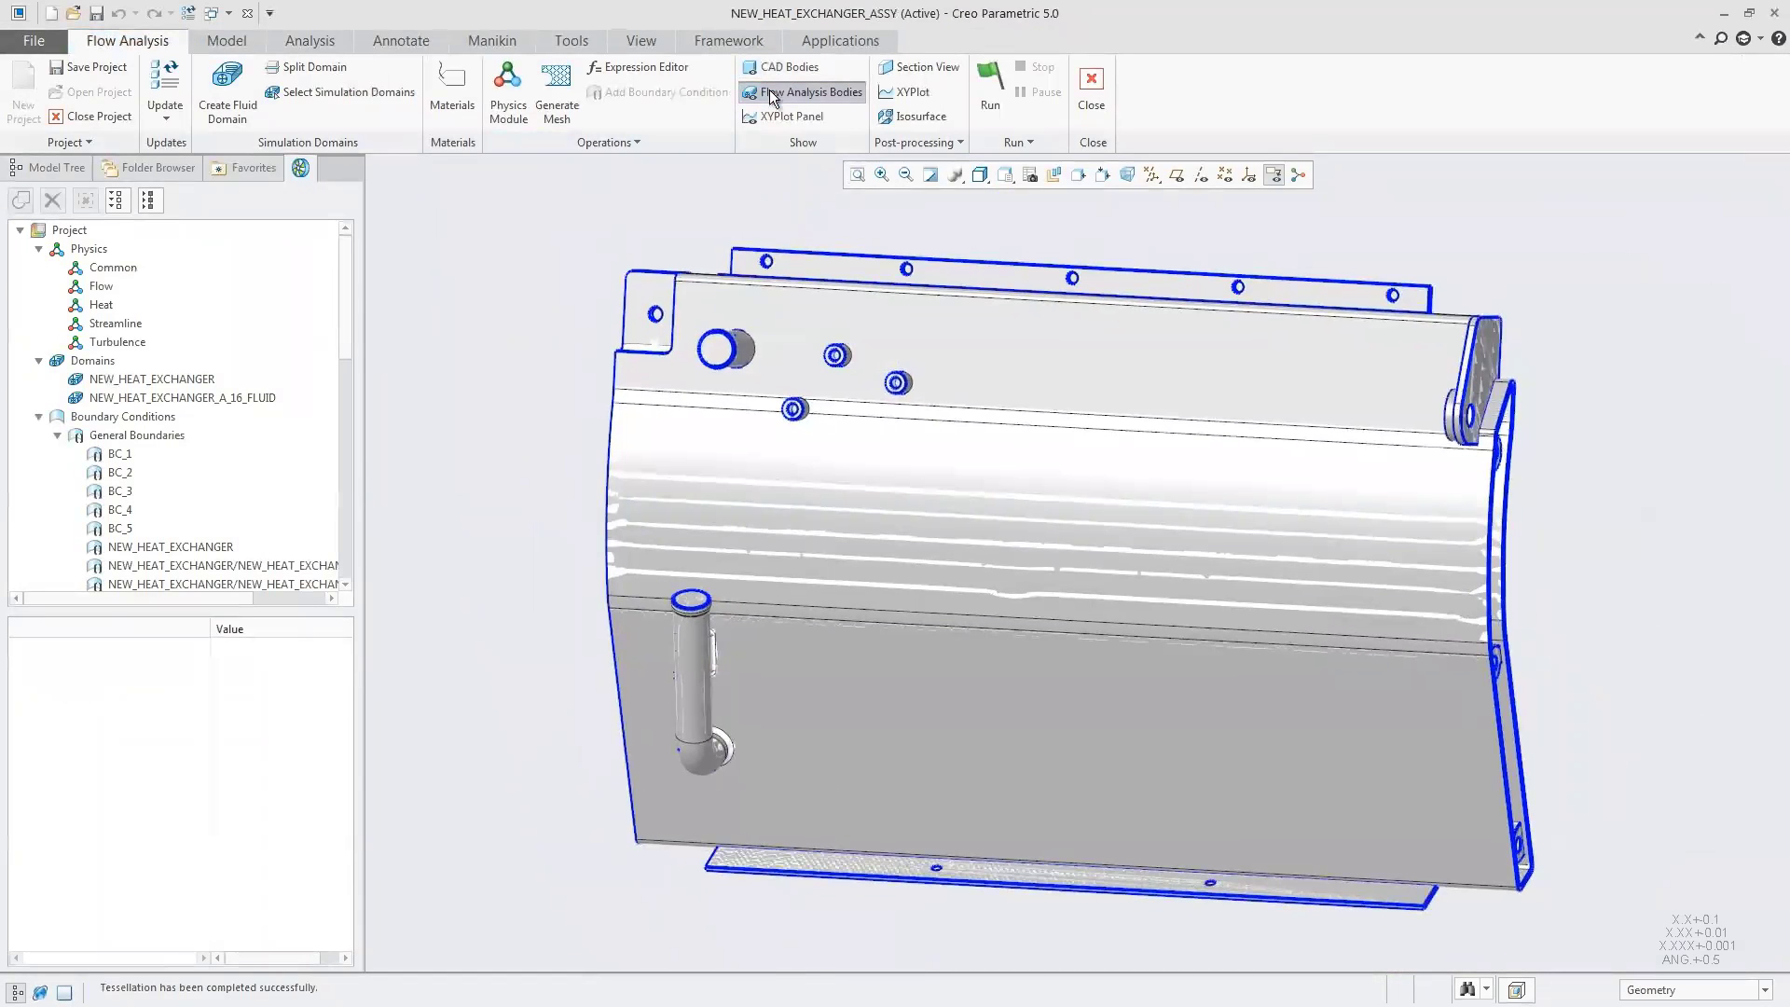
{"action": "left_click", "coordinate": [809, 91]}
{"action": "key", "text": "ctrl+d"}
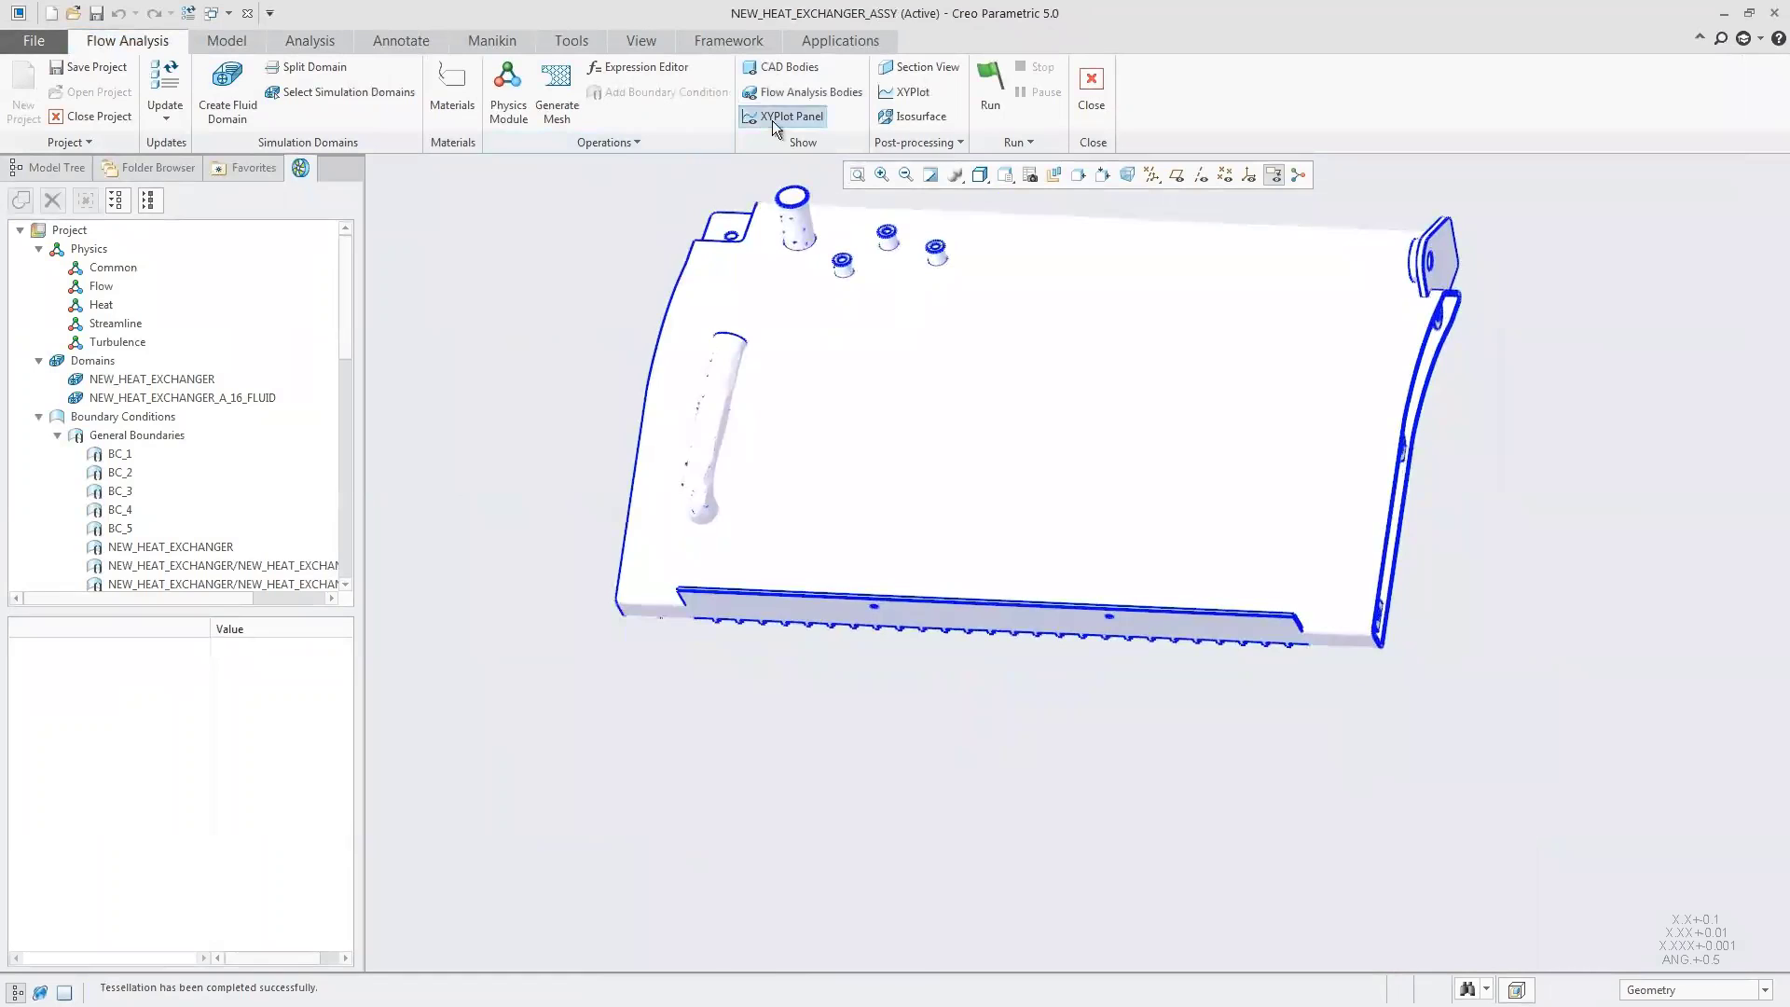
{"action": "left_click", "coordinate": [772, 117]}
{"action": "left_click", "coordinate": [985, 78]}
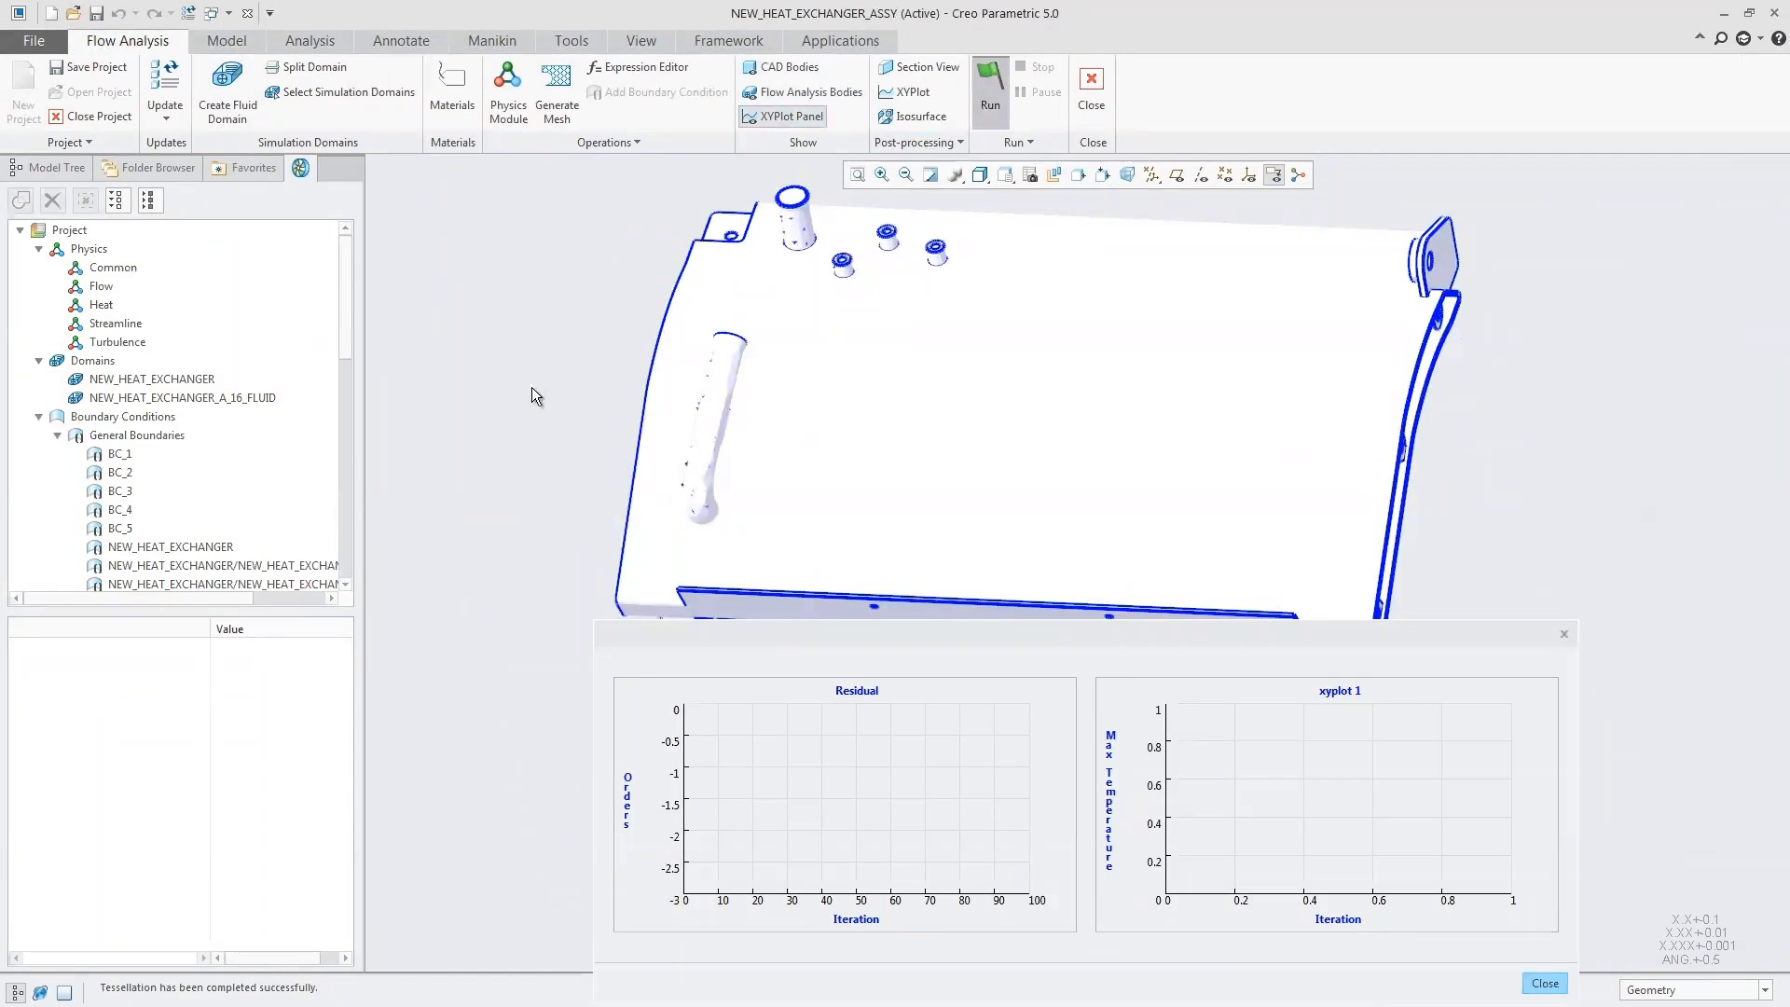
Colour the streamlines by Temperature with a 0.03 animation time step.
{"action": "scroll", "coordinate": [345, 466], "scroll_direction": "down", "scroll_amount": 7}
{"action": "left_click", "coordinate": [138, 559]}
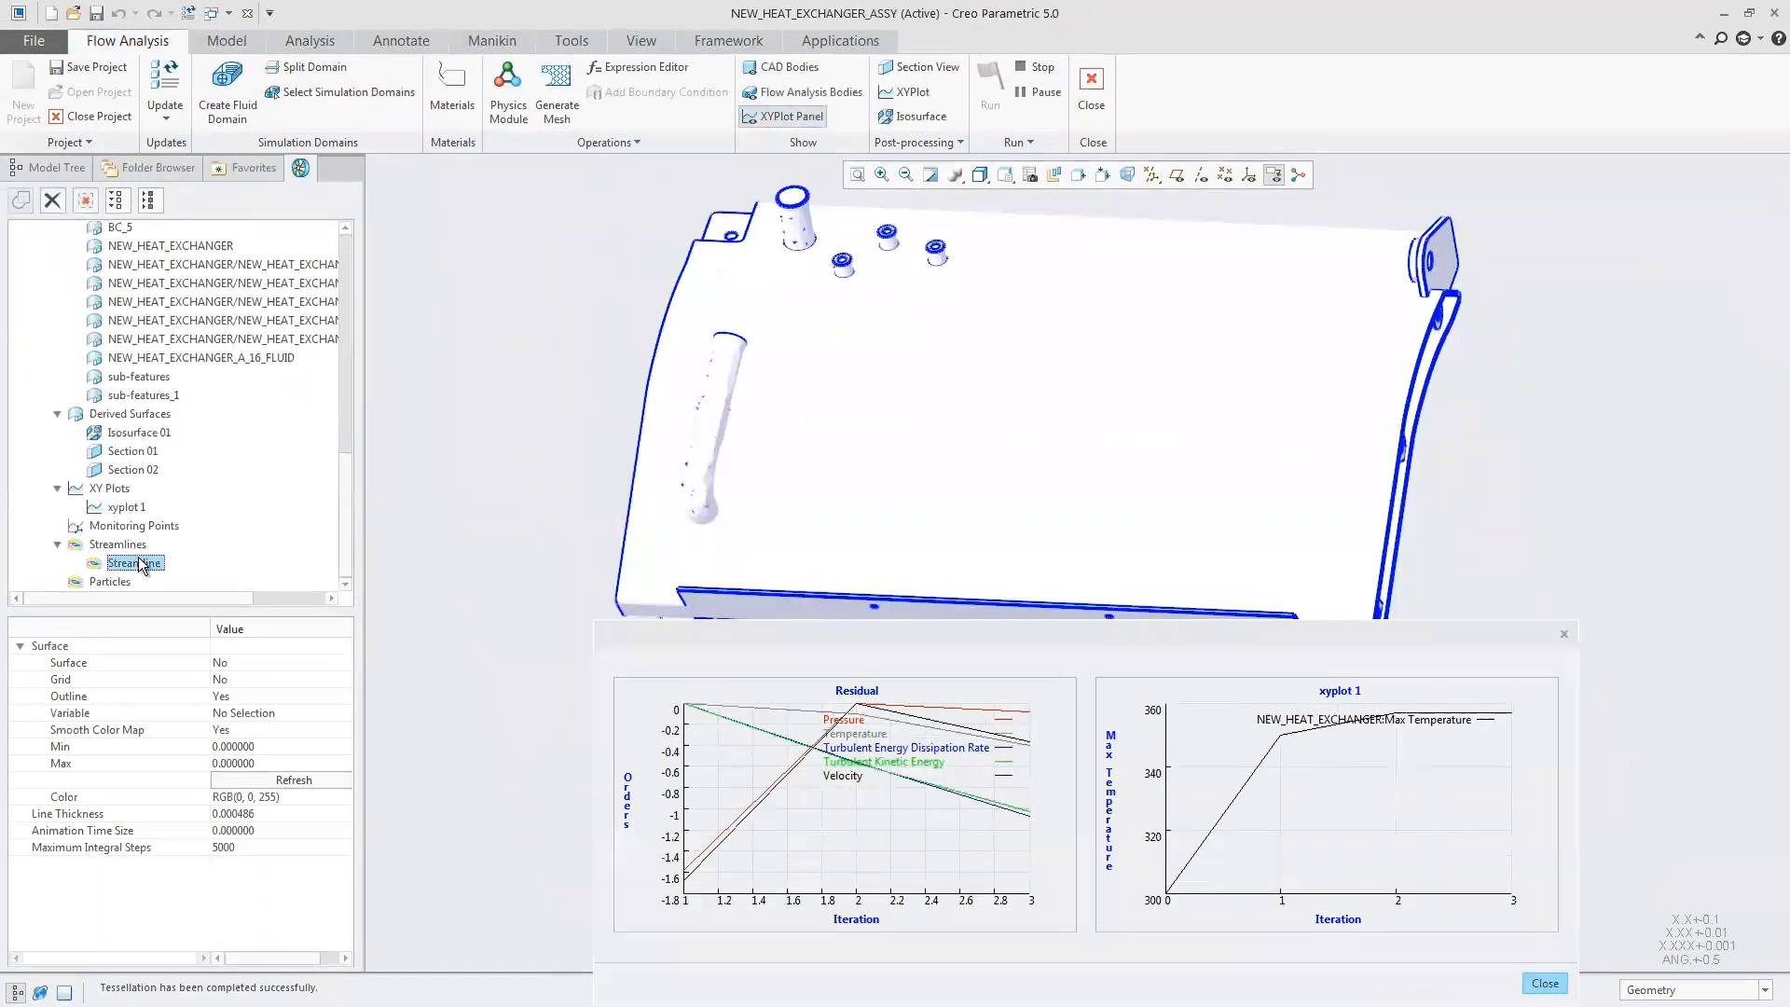
{"action": "left_click", "coordinate": [278, 712]}
{"action": "left_click", "coordinate": [278, 712]}
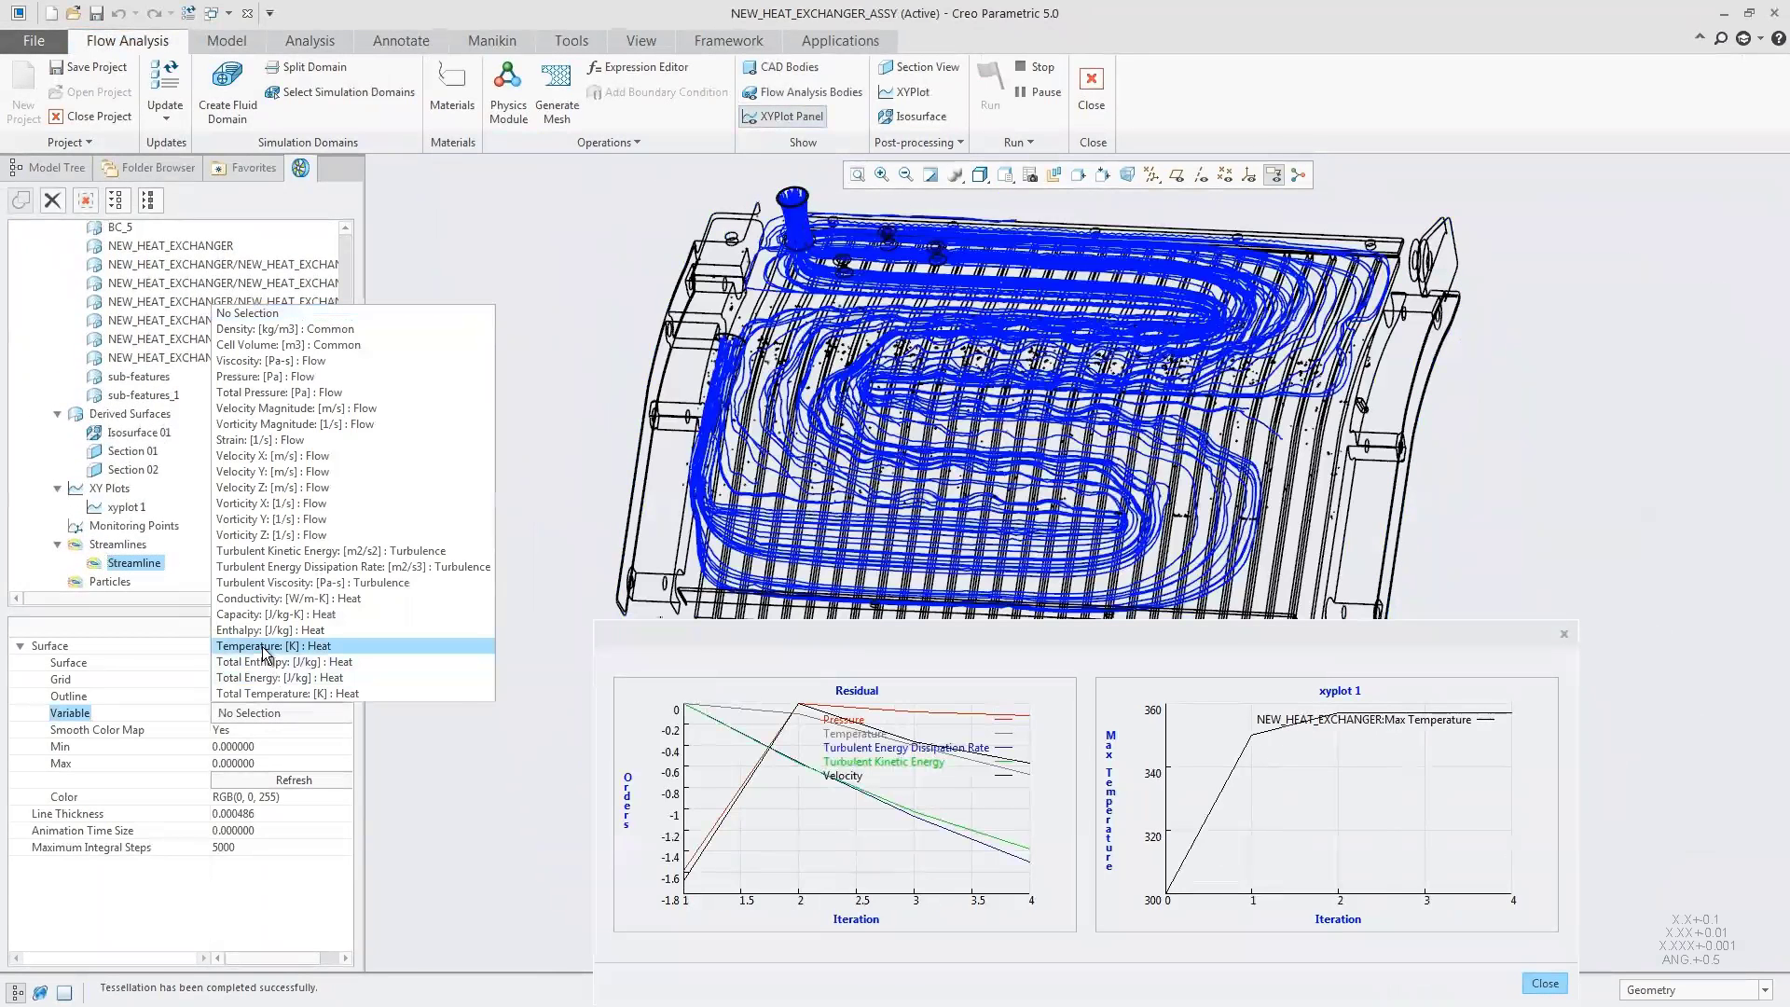
{"action": "left_click", "coordinate": [270, 655]}
{"action": "left_click", "coordinate": [270, 829]}
{"action": "type", "text": "0.03"}
{"action": "left_click", "coordinate": [294, 782]}
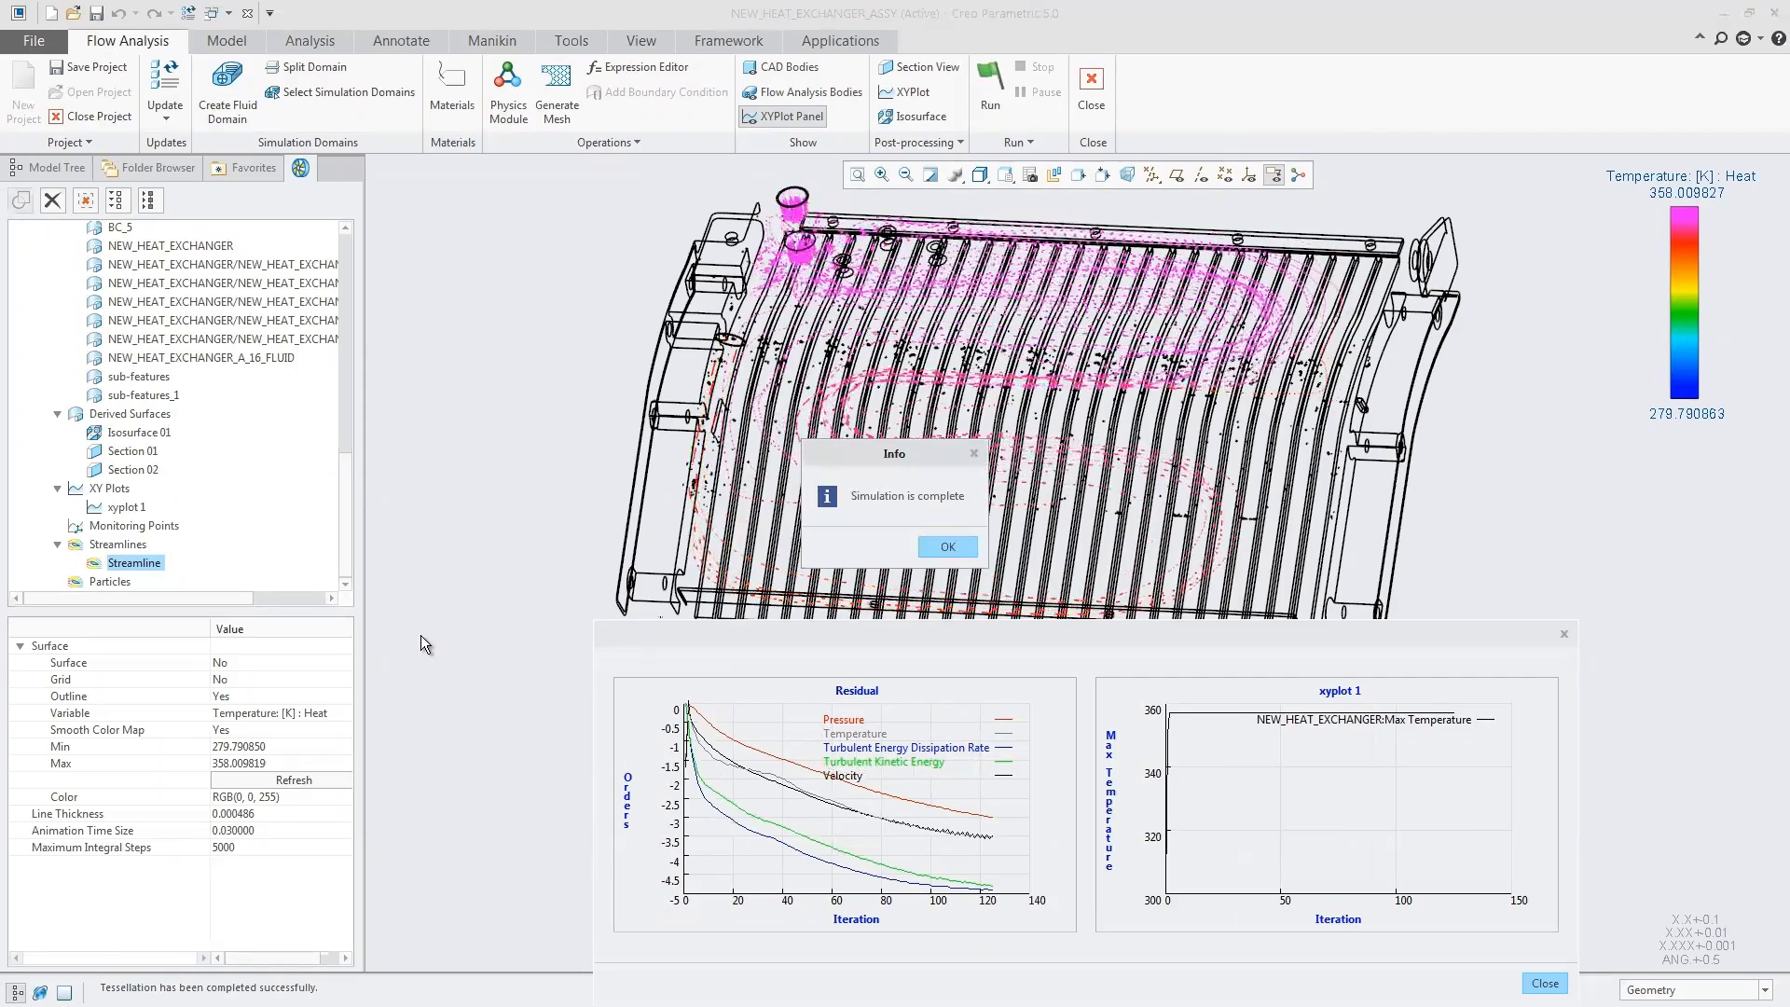
Dismiss the completion message, close the residual plots, and colour the streamlines by pressure.
{"action": "left_click", "coordinate": [951, 546]}
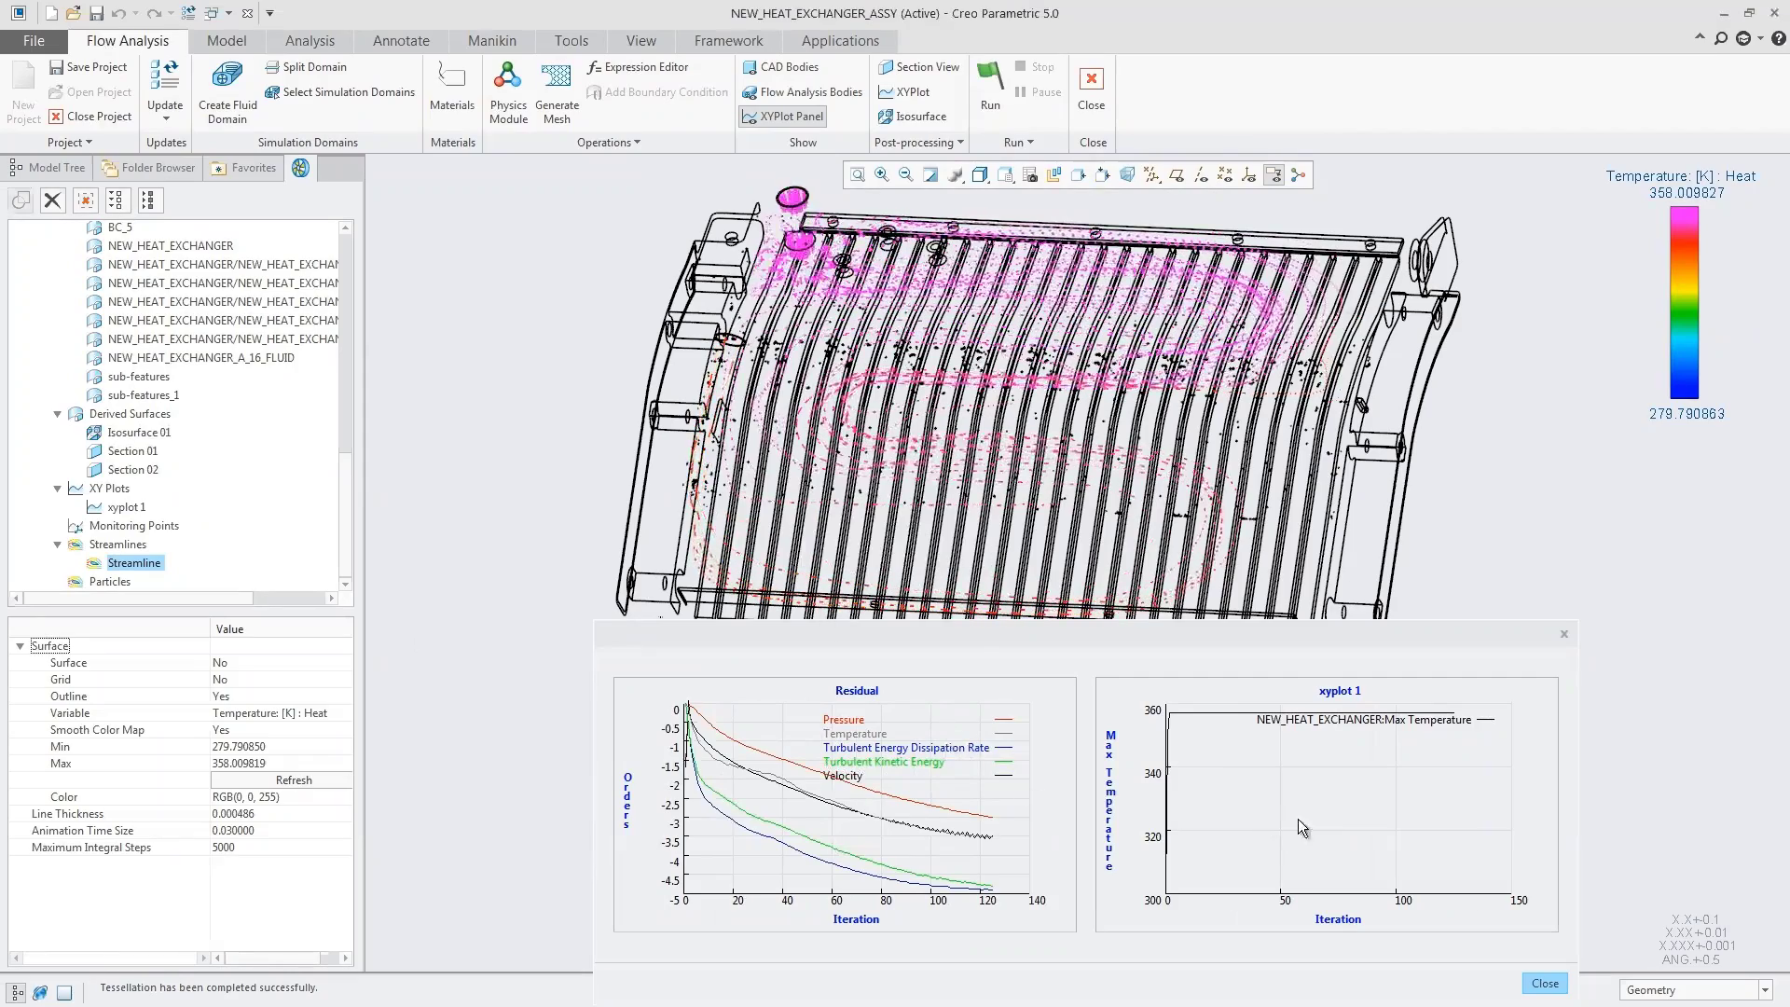
{"action": "left_click", "coordinate": [1545, 982]}
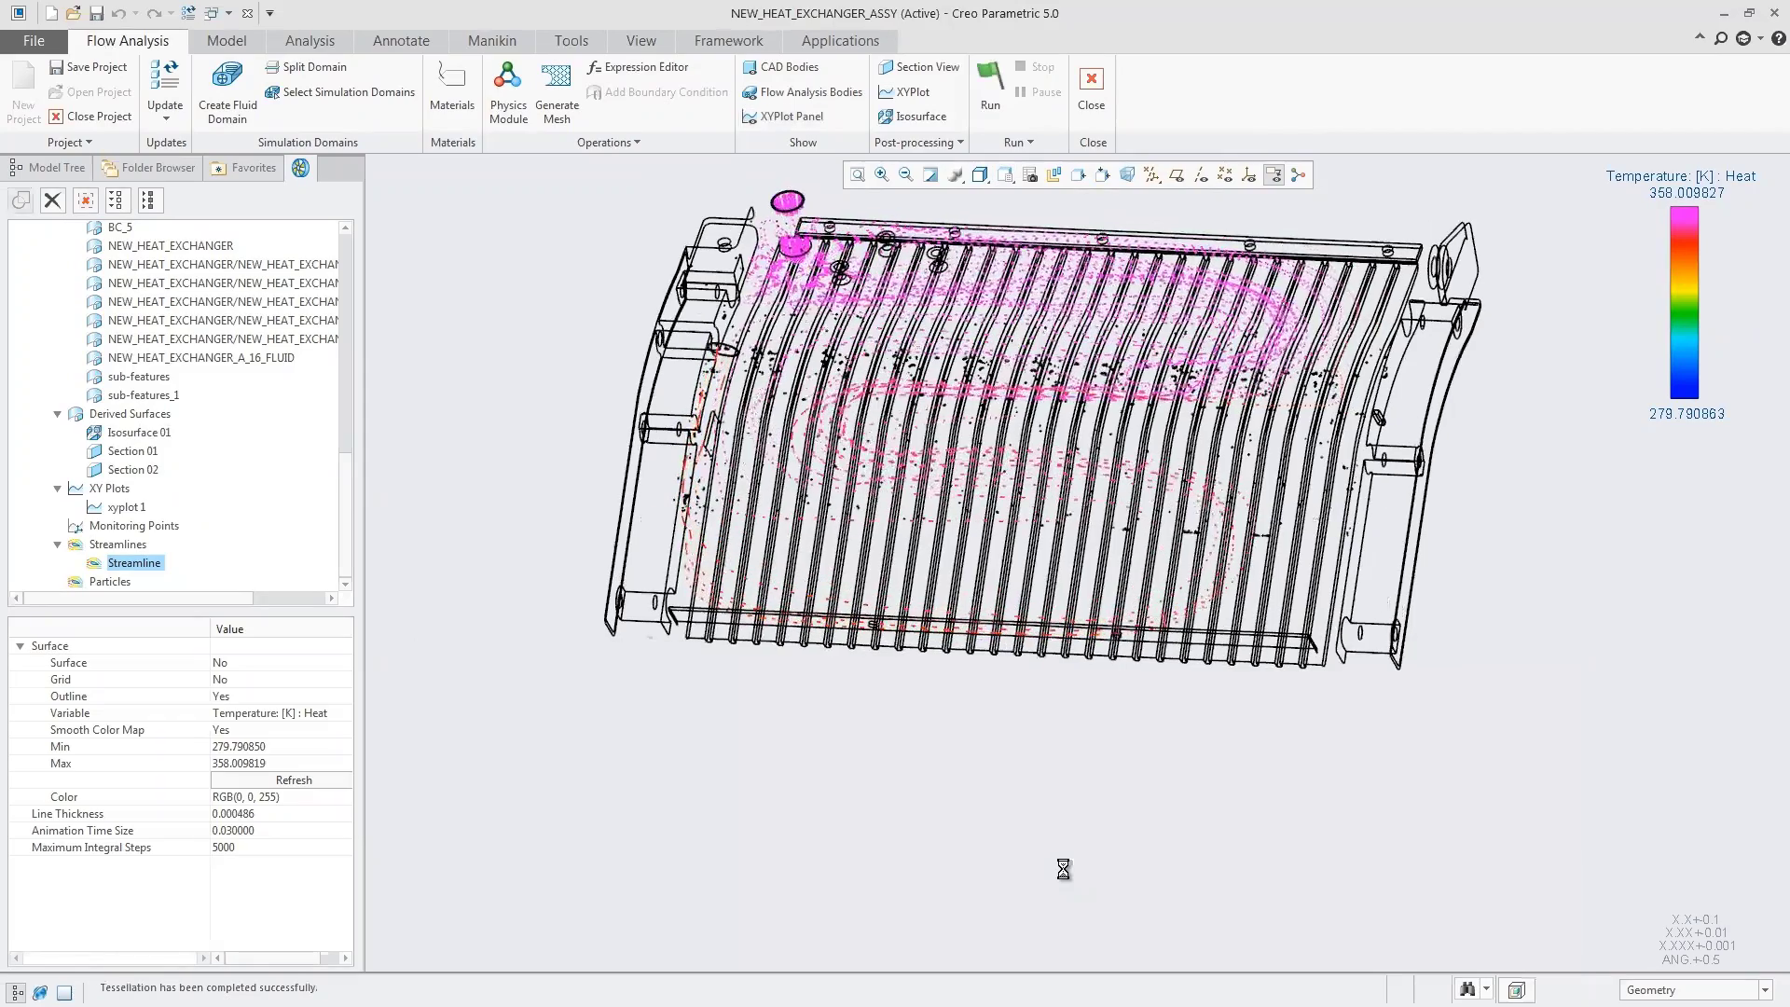
{"action": "left_click", "coordinate": [322, 712]}
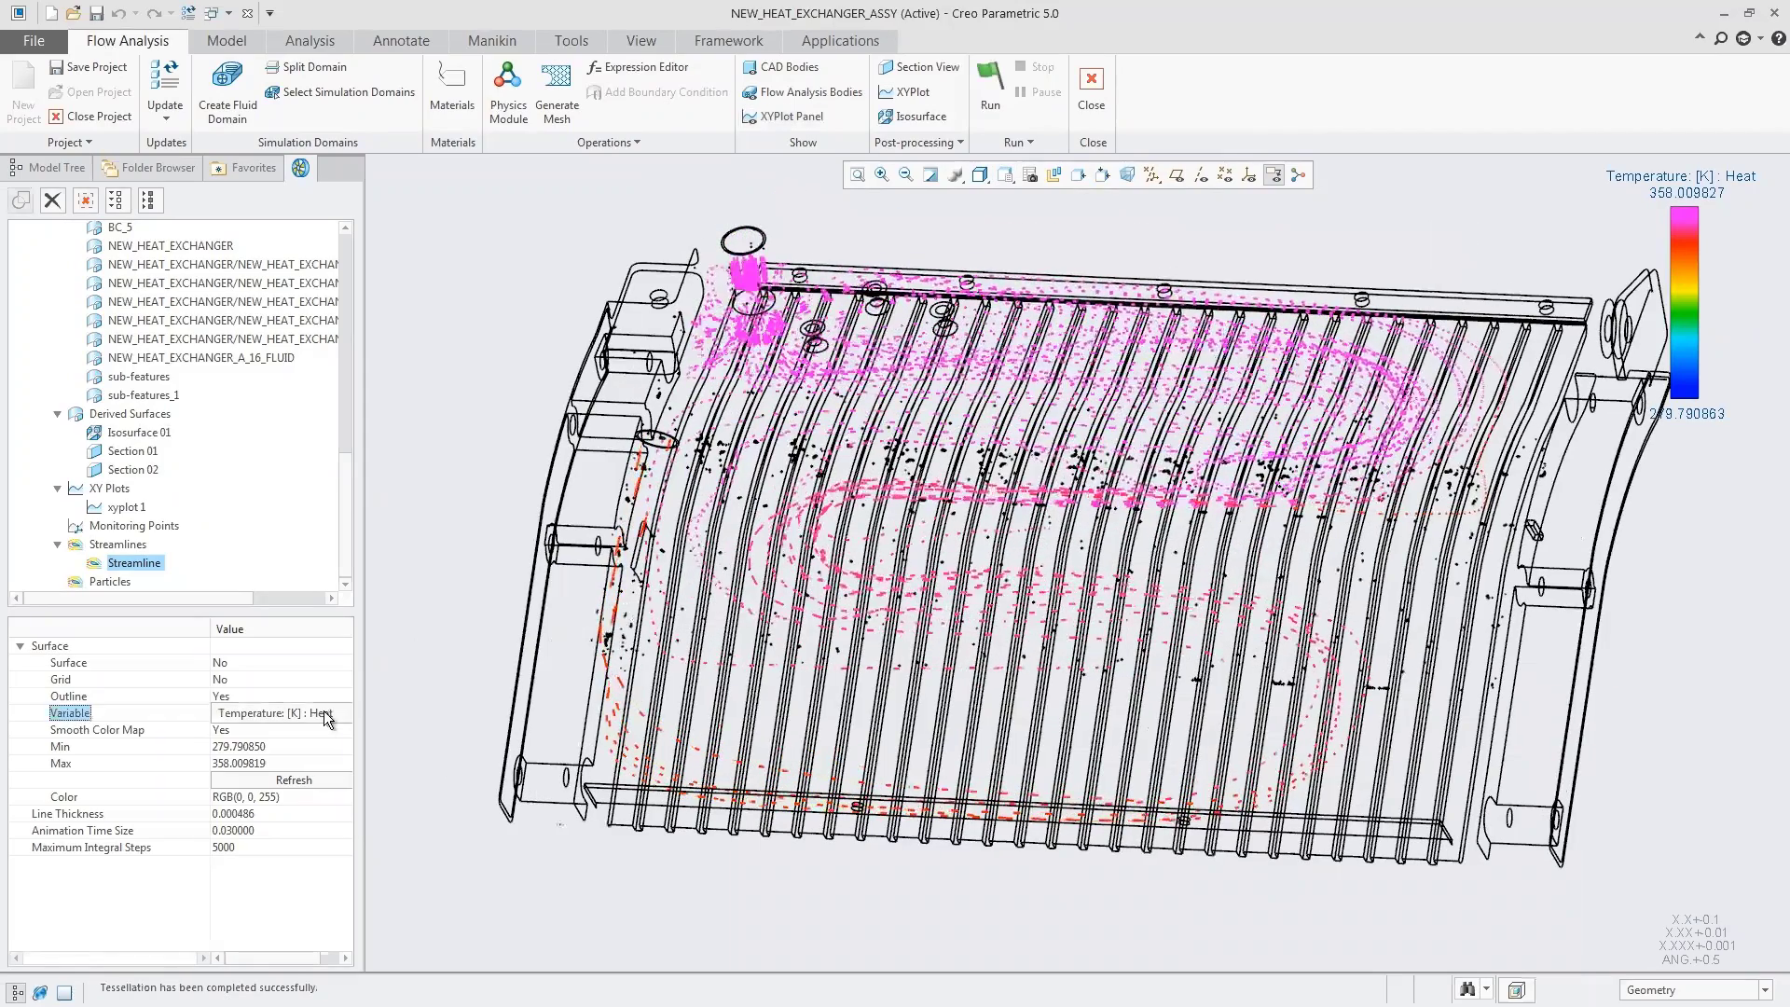
{"action": "left_click", "coordinate": [323, 712]}
{"action": "left_click", "coordinate": [418, 373]}
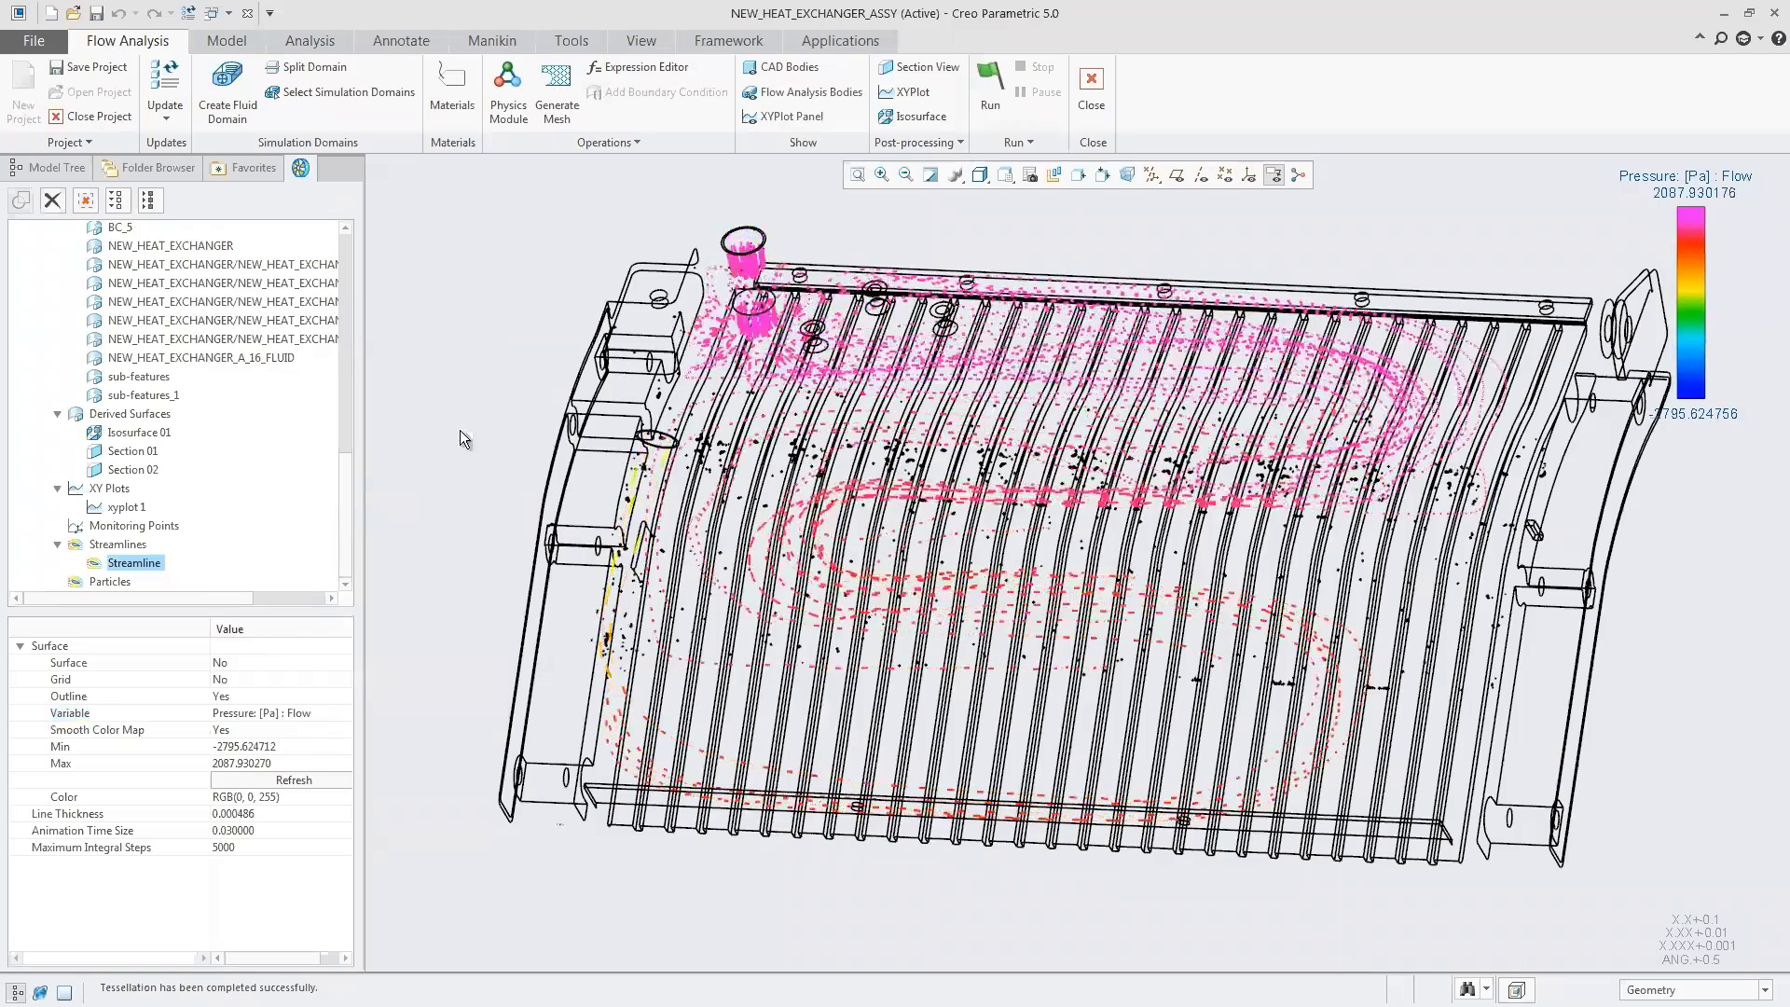
Colour the NEW_HEAT_EXCHANGER boundary and all five inner boundaries by temperature.
{"action": "left_click_drag", "start_coordinate": [344, 501], "coordinate": [344, 471]}
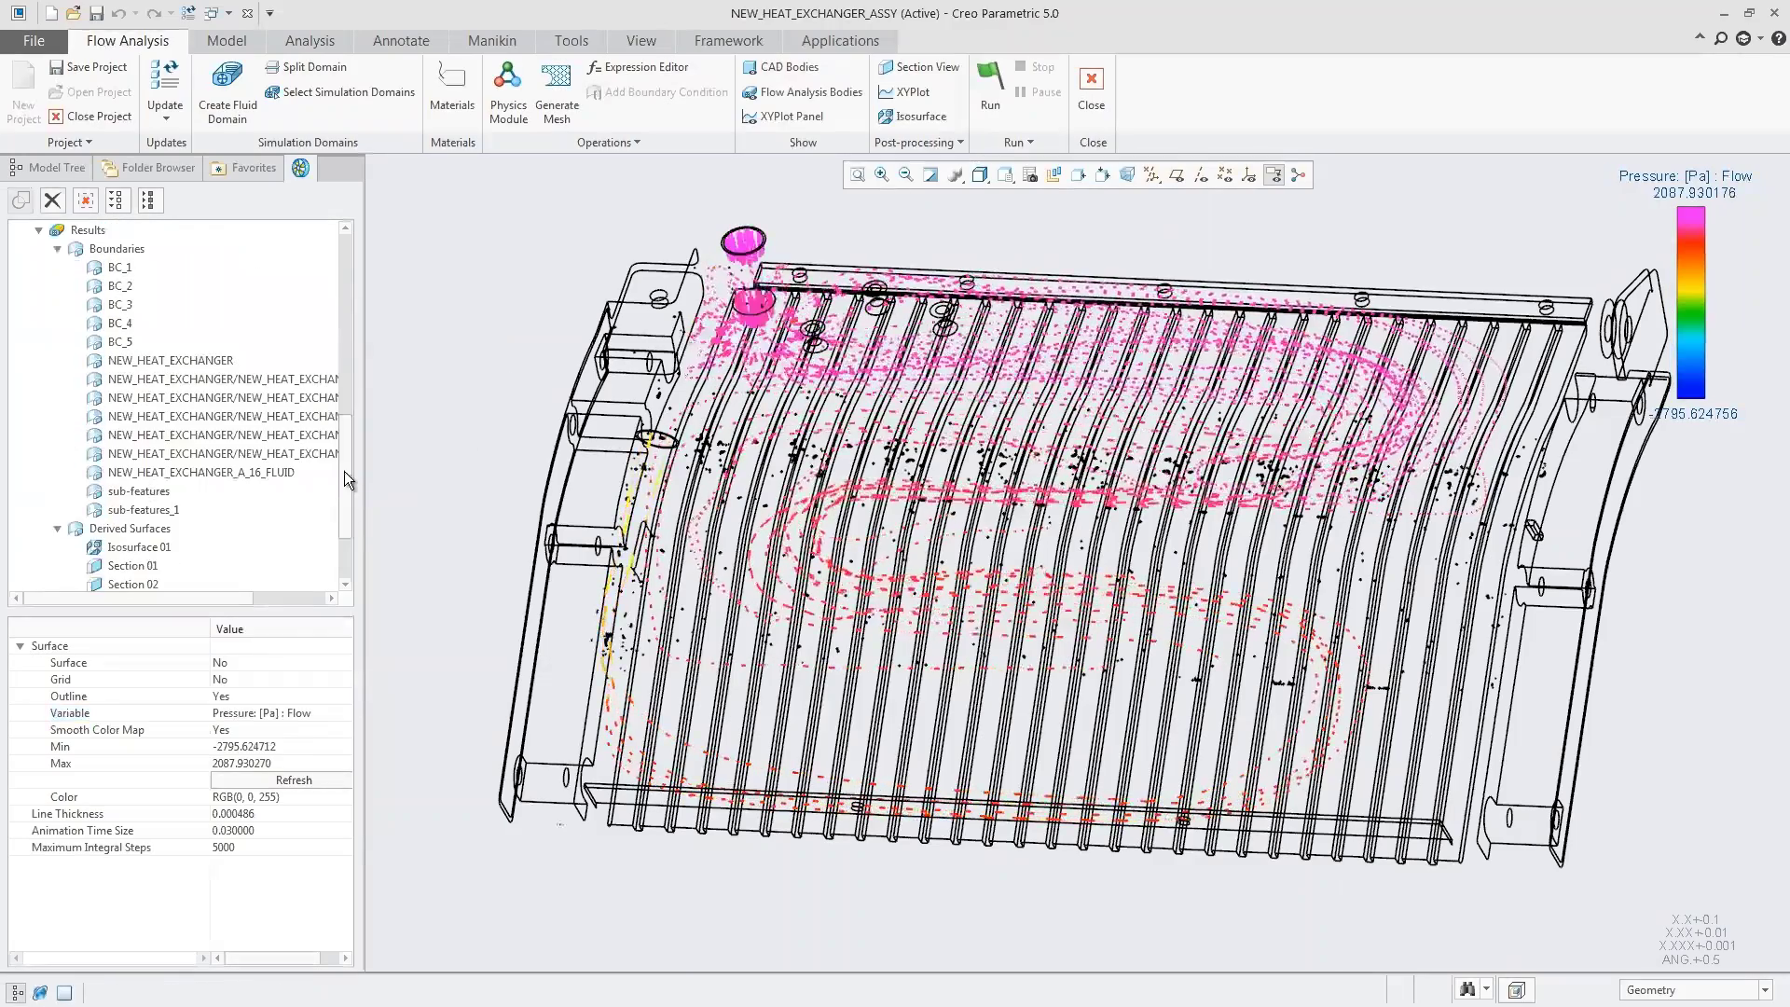
{"action": "left_click", "coordinate": [182, 362]}
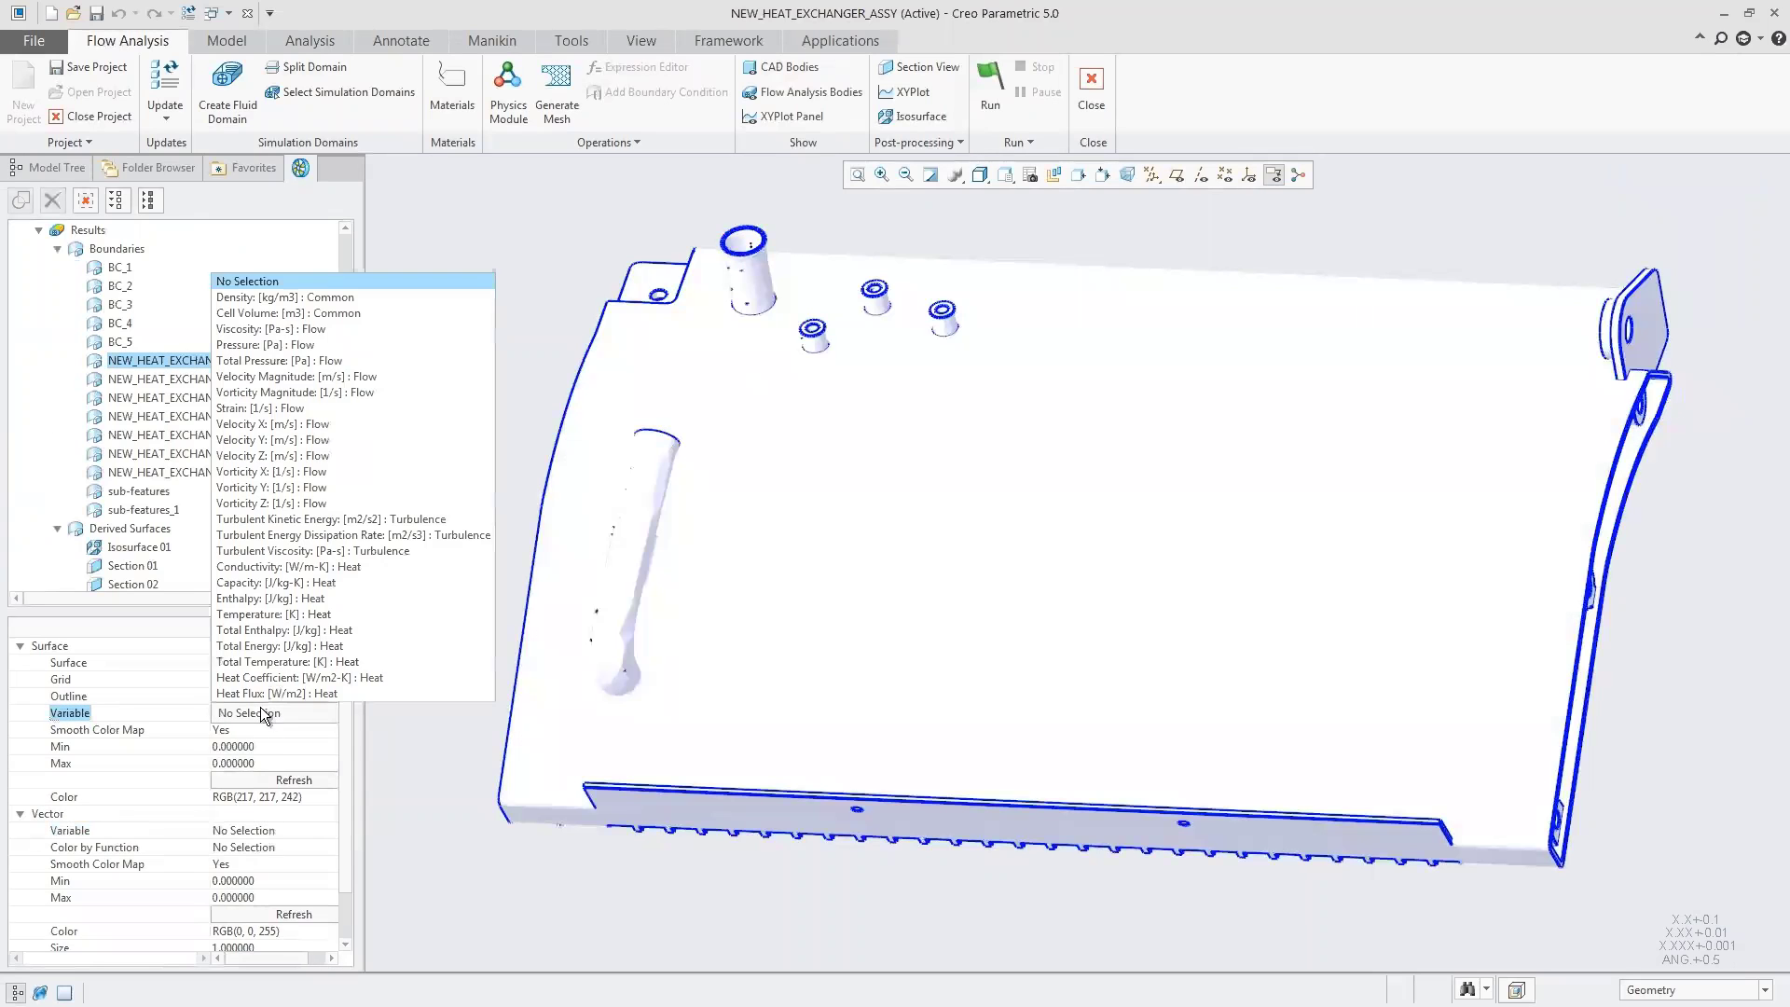
{"action": "left_click", "coordinate": [272, 614]}
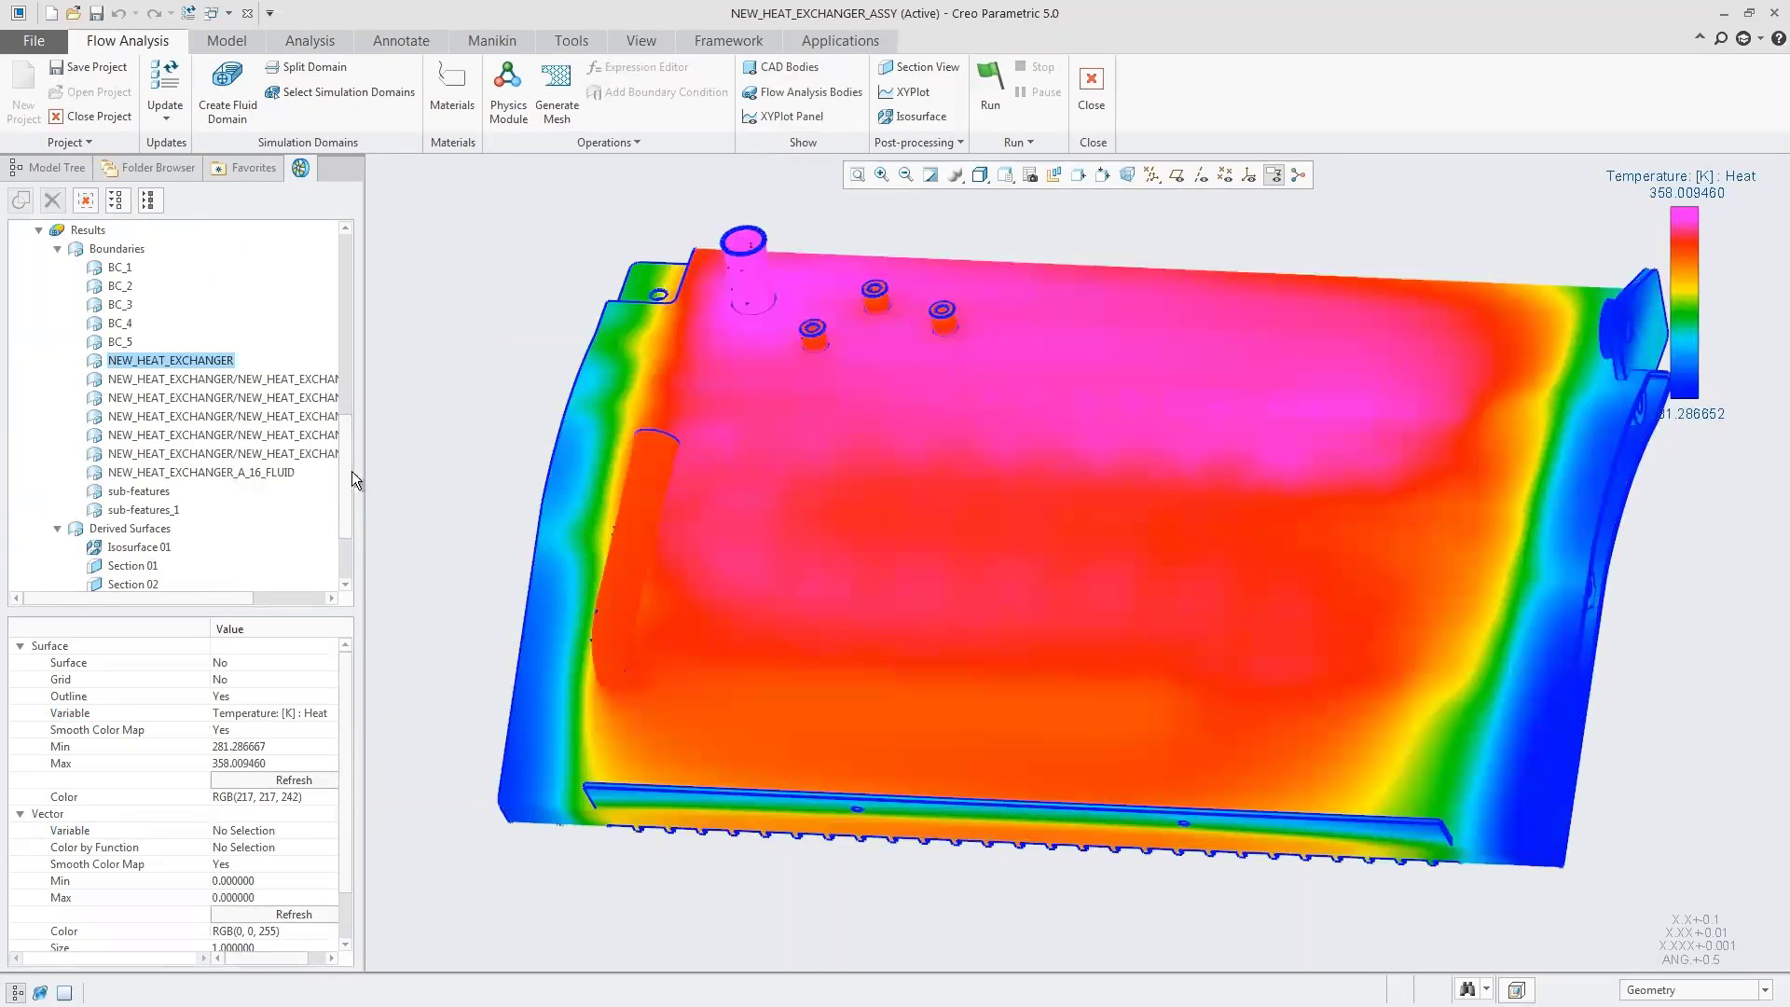
{"action": "left_click", "coordinate": [279, 383]}
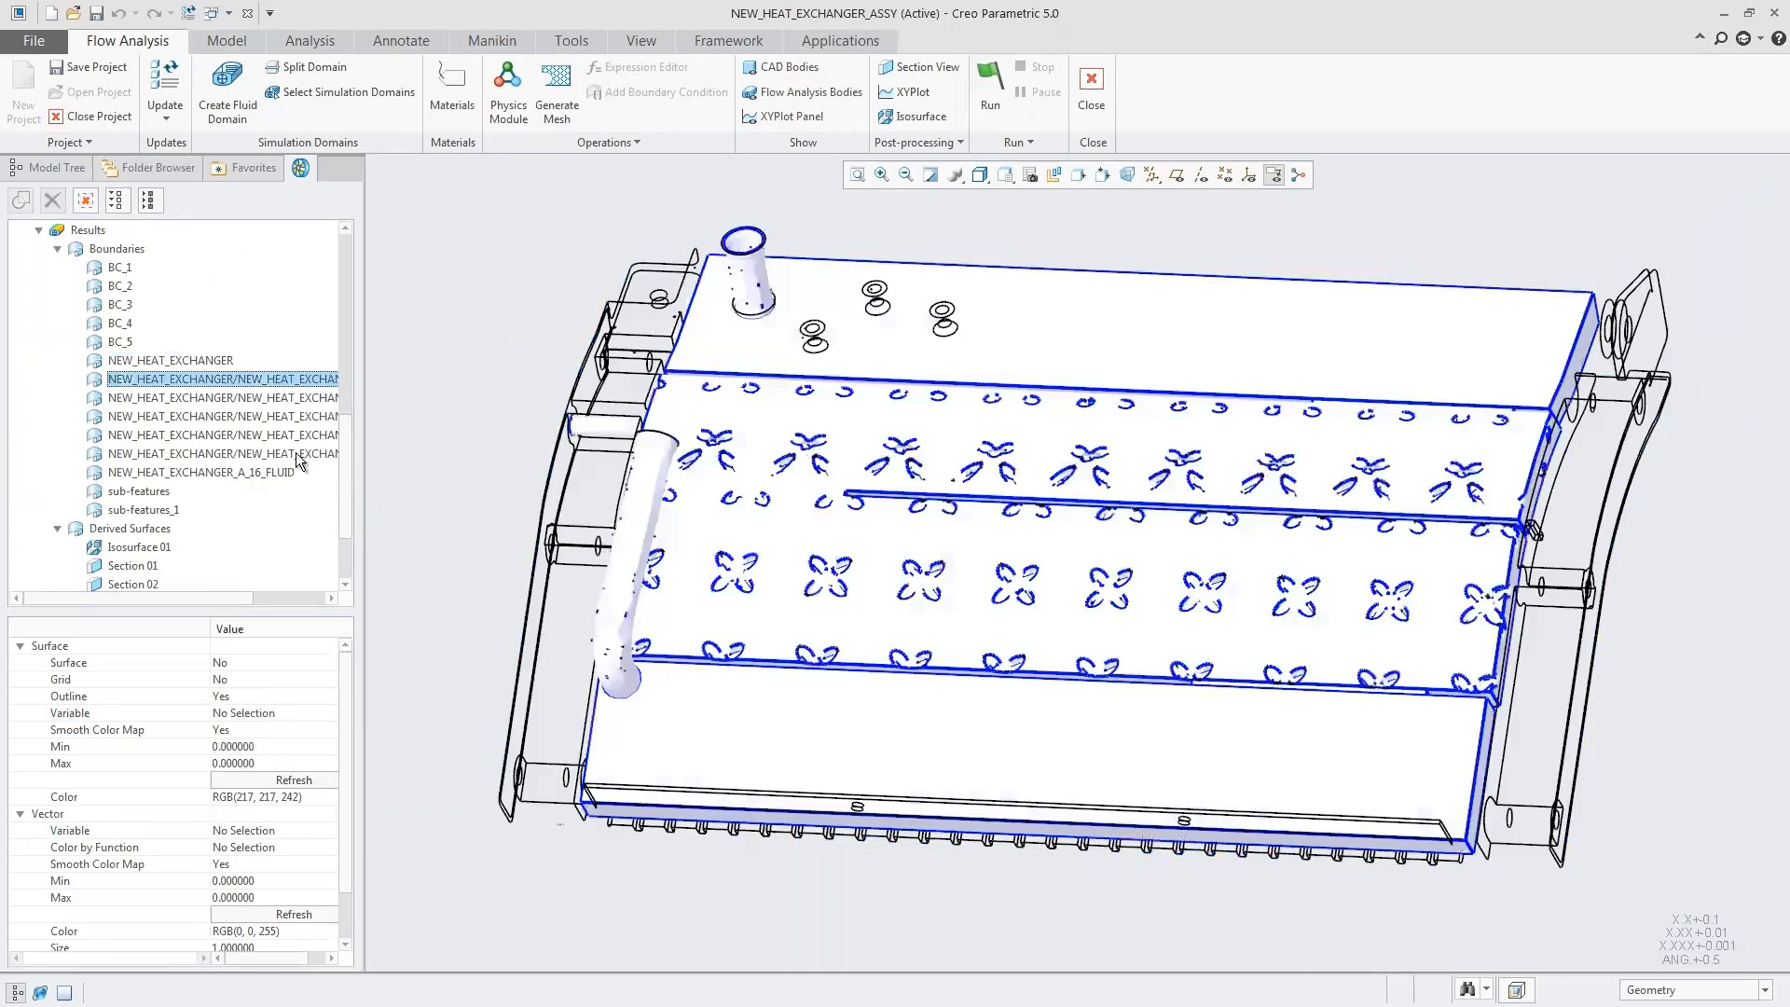
{"action": "left_click", "coordinate": [294, 453], "text": "shift"}
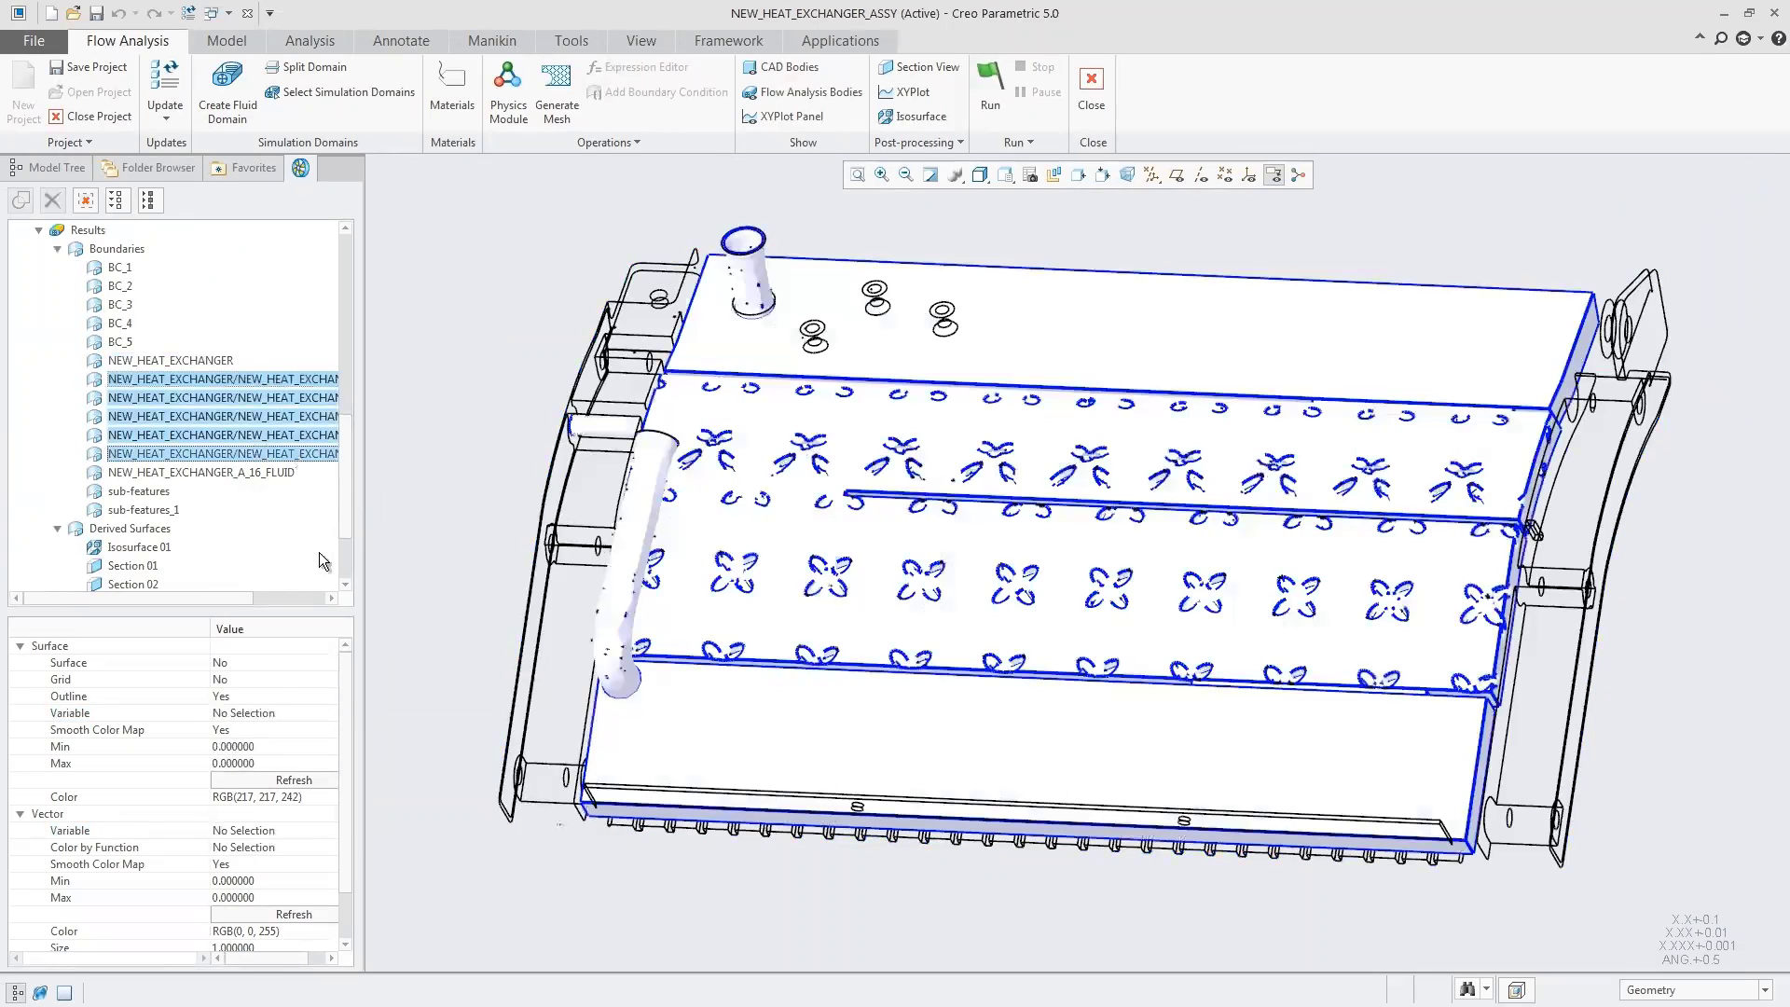
{"action": "left_click", "coordinate": [289, 711]}
{"action": "left_click", "coordinate": [288, 657]}
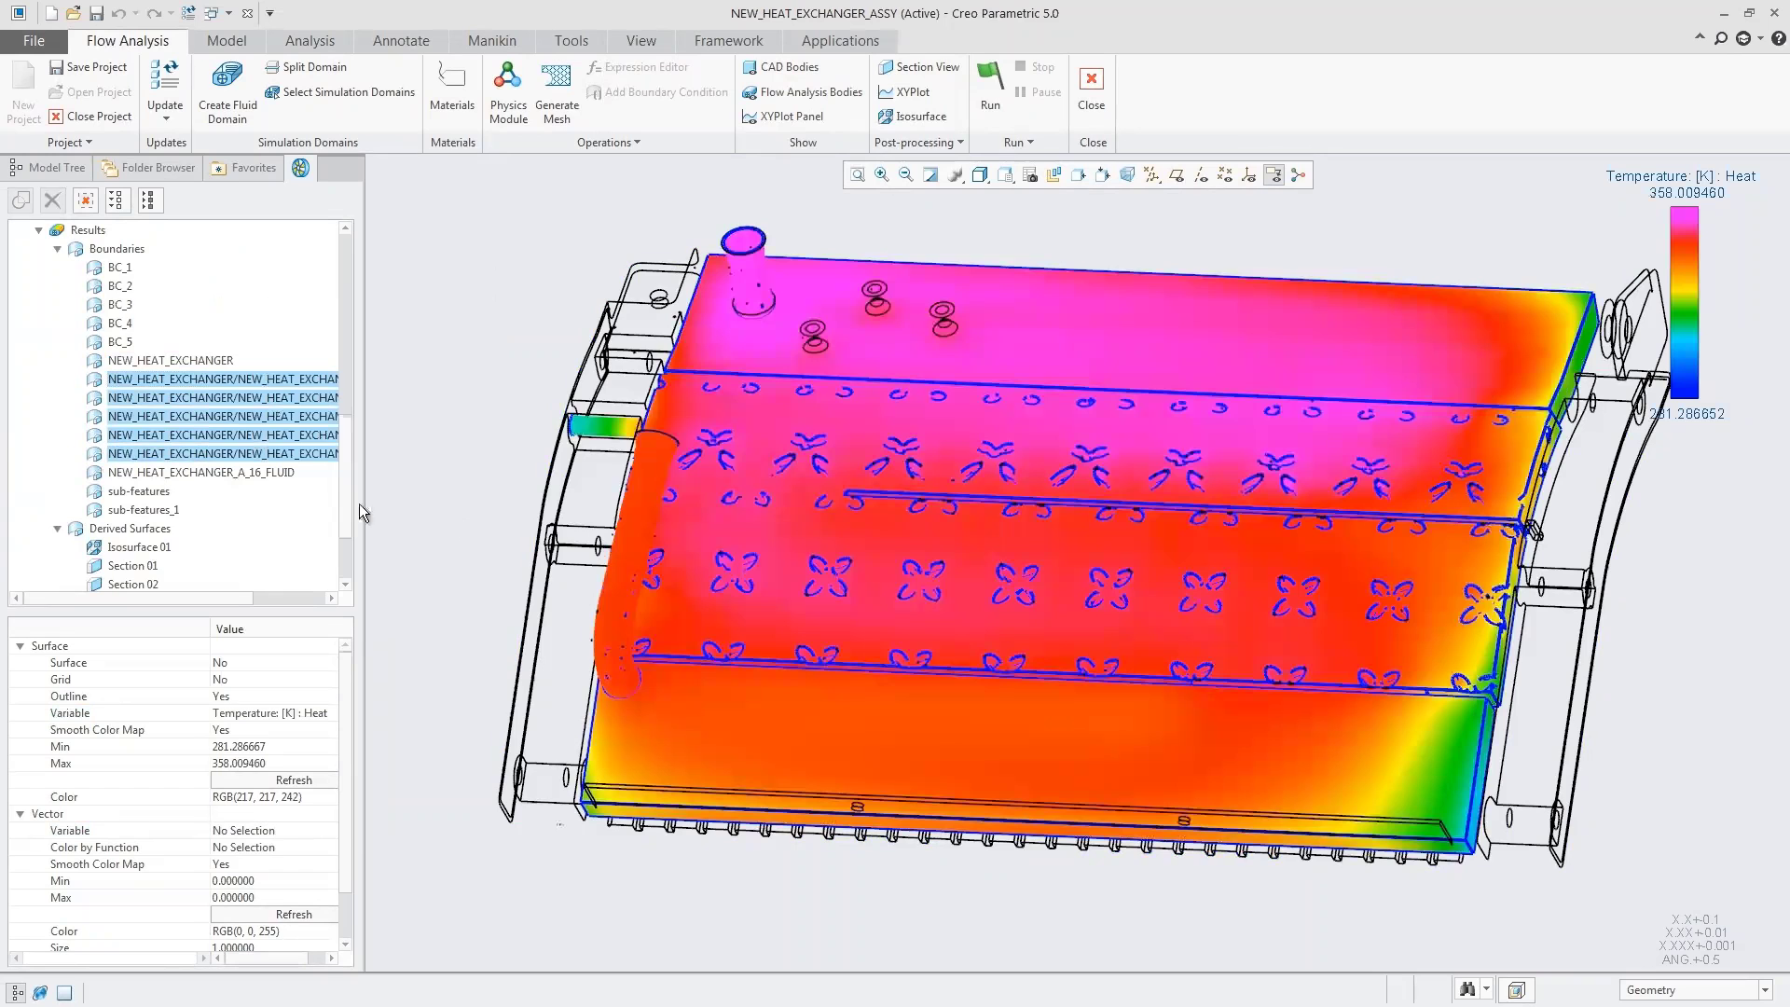
Colour the Section 01 cut plane by temperature.
{"action": "scroll", "coordinate": [344, 508], "scroll_direction": "down", "scroll_amount": 2}
{"action": "left_click", "coordinate": [140, 452]}
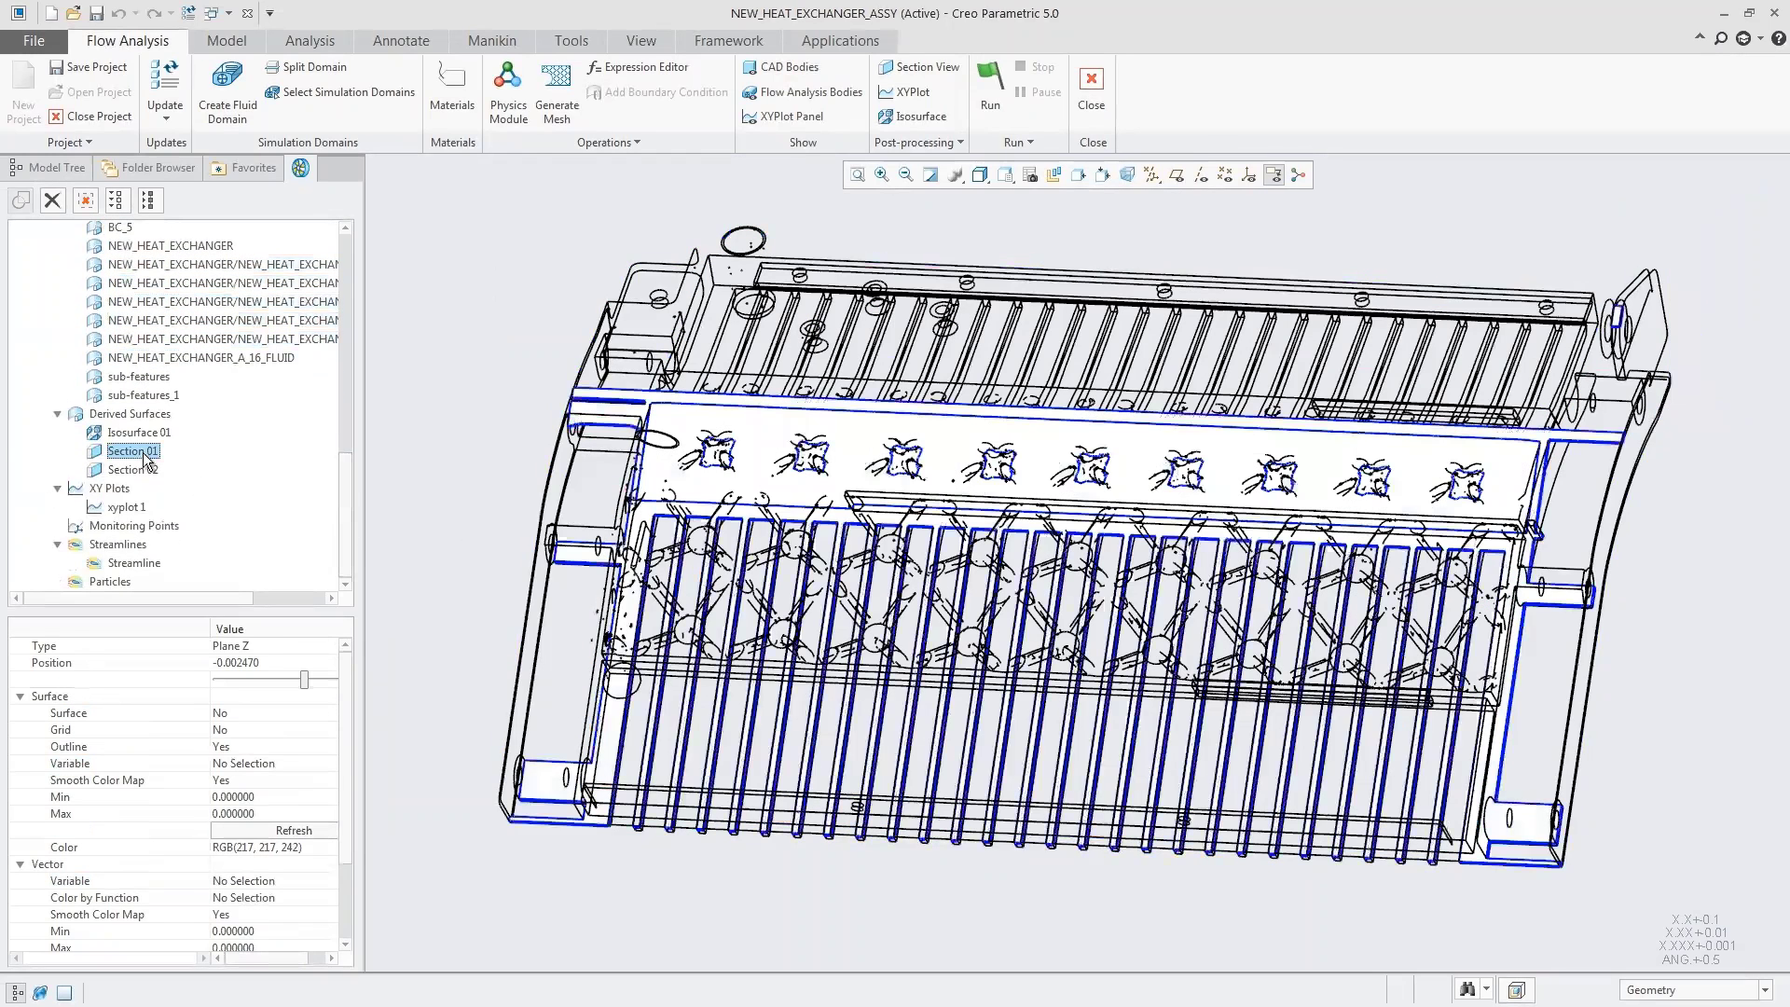
{"action": "left_click", "coordinate": [284, 762]}
{"action": "left_click", "coordinate": [283, 762]}
{"action": "left_click", "coordinate": [313, 696]}
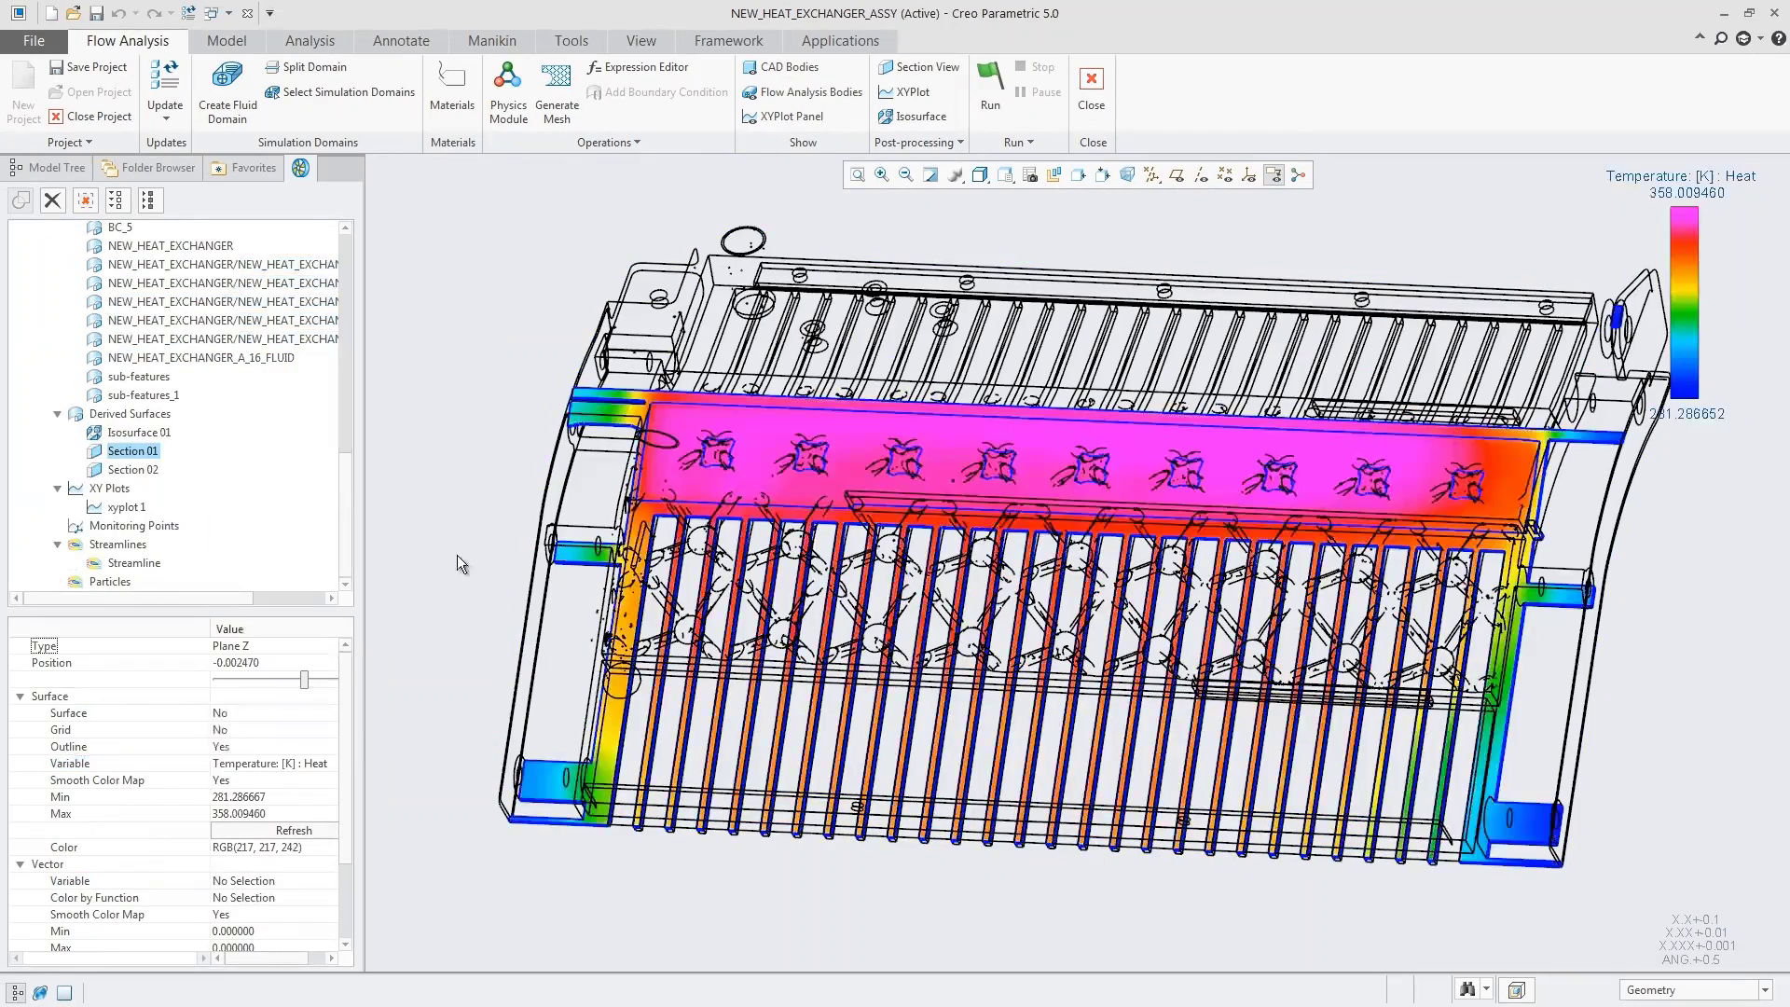
Colour Isosurface 01 by temperature, change its value from 345 to 343, and refresh.
{"action": "left_click", "coordinate": [145, 433]}
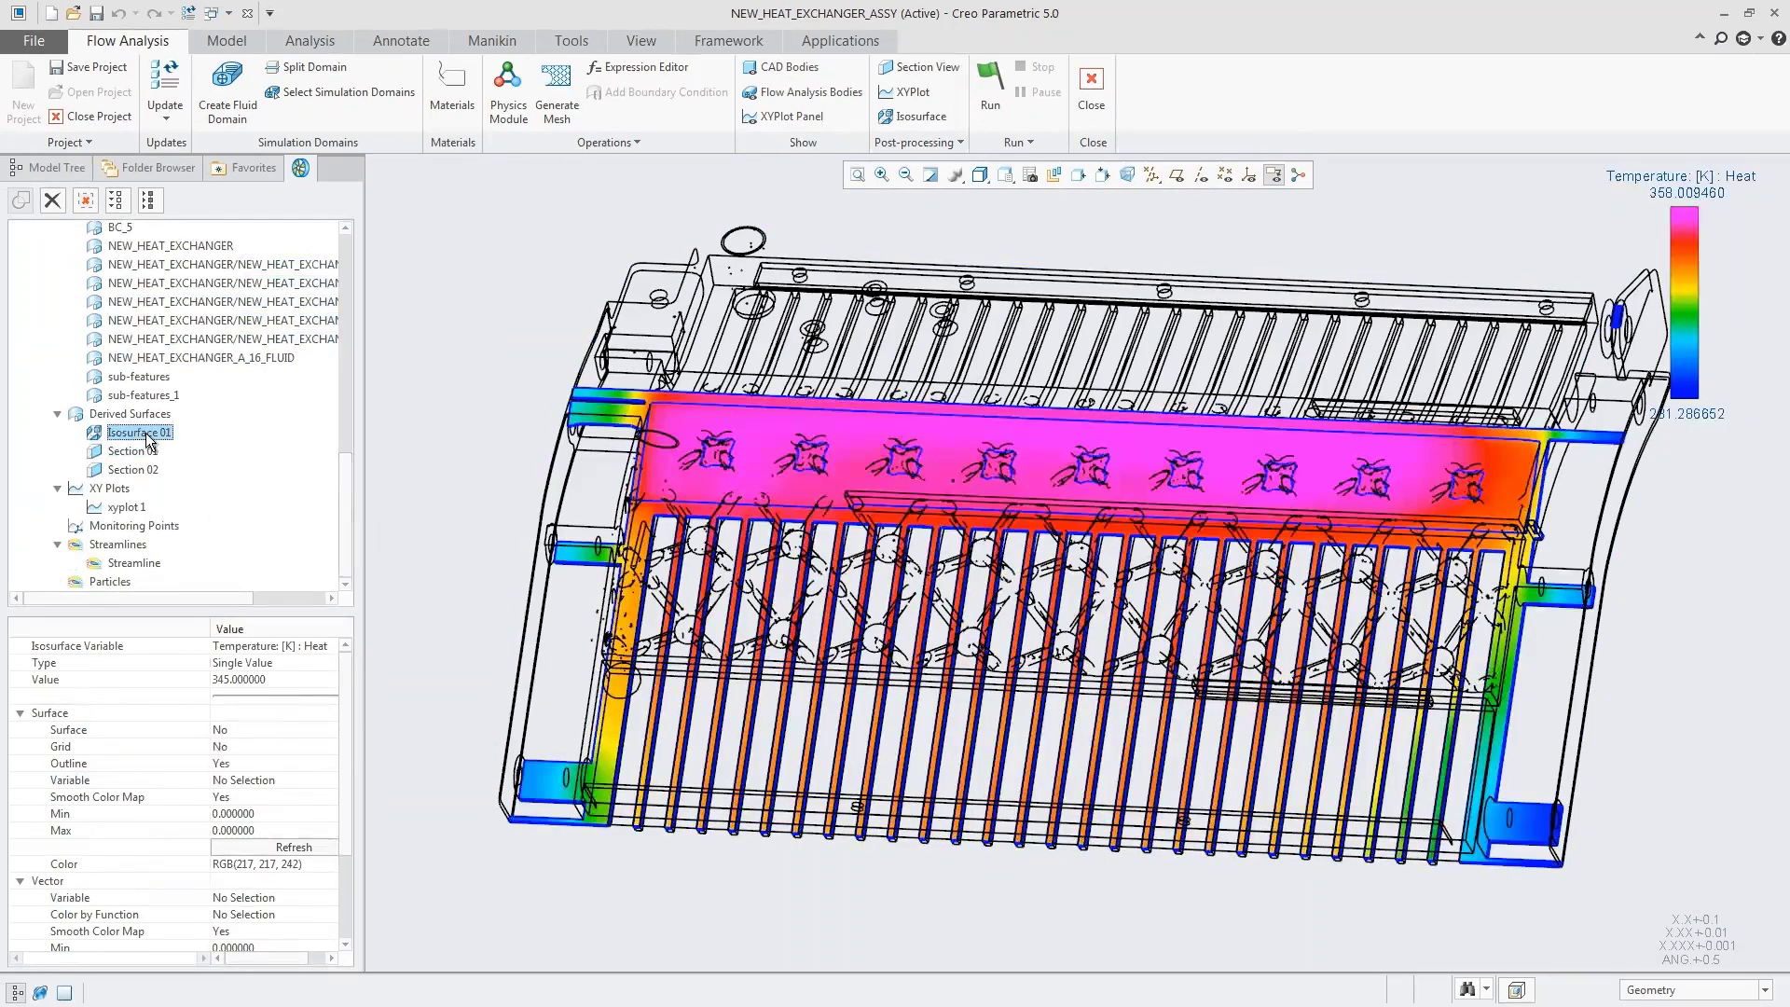
{"action": "left_click", "coordinate": [284, 780]}
{"action": "left_click", "coordinate": [284, 779]}
{"action": "left_click", "coordinate": [271, 713]}
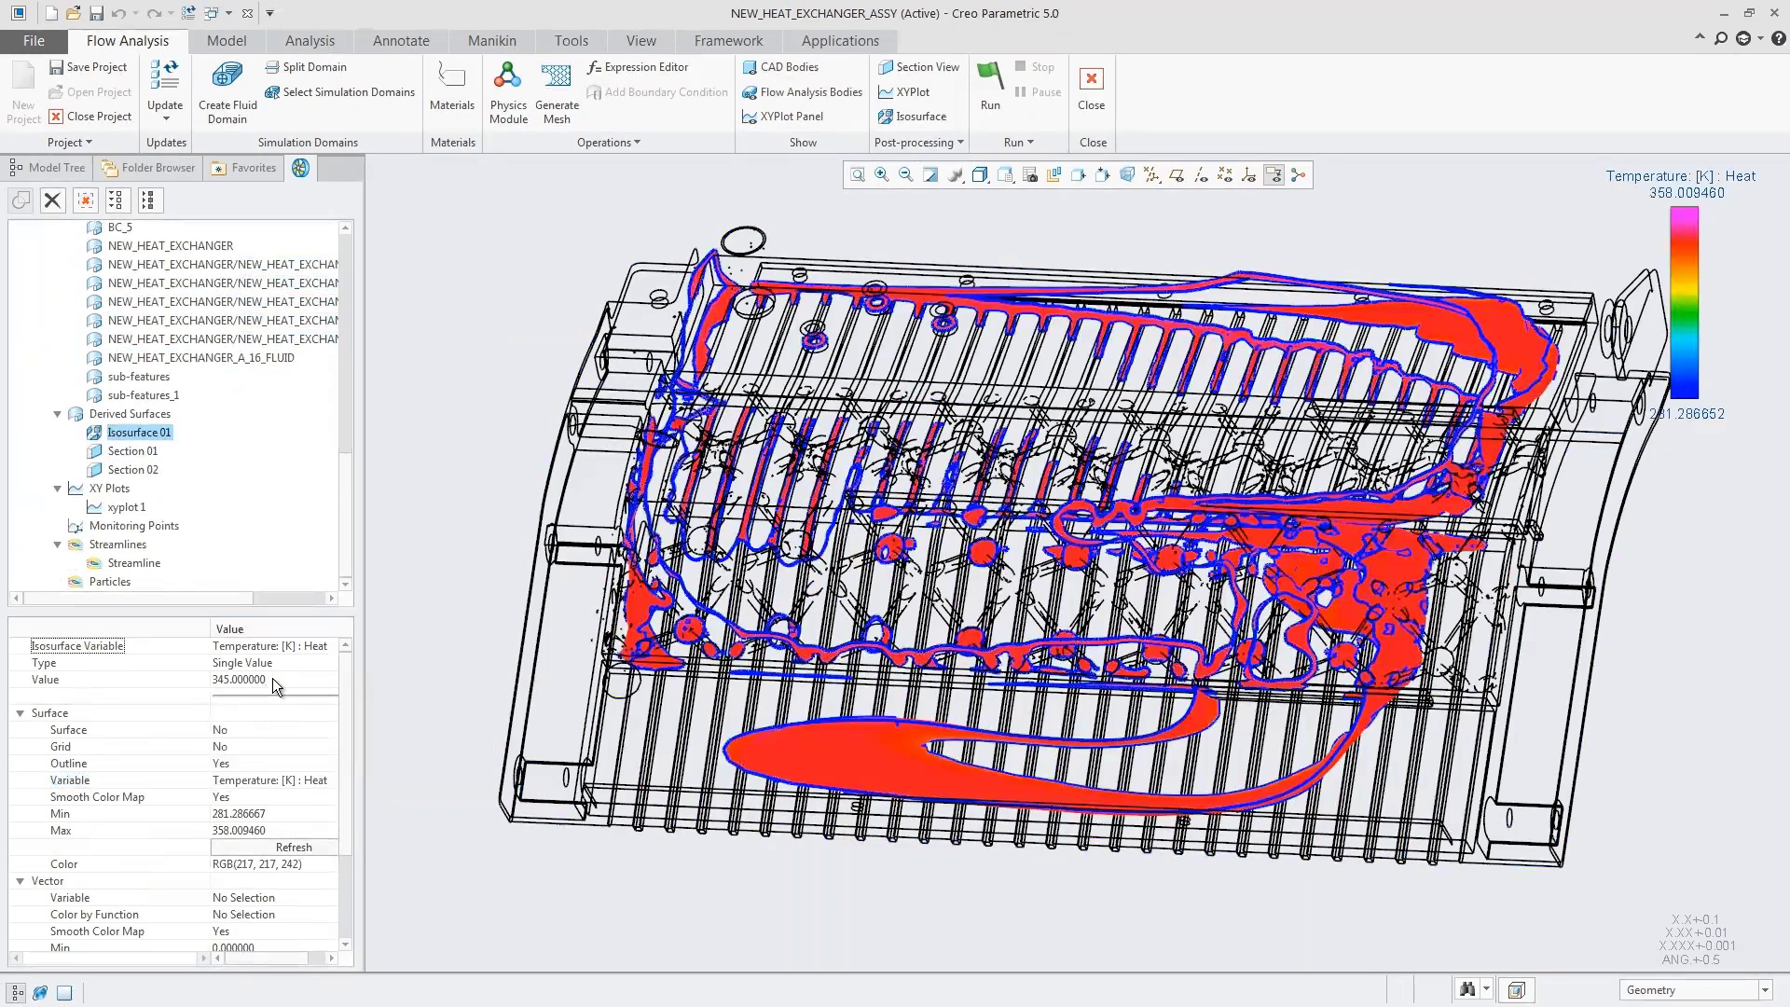
{"action": "left_click", "coordinate": [272, 678]}
{"action": "double_click", "coordinate": [275, 679]}
{"action": "type", "text": "343"}
{"action": "left_click", "coordinate": [302, 847]}
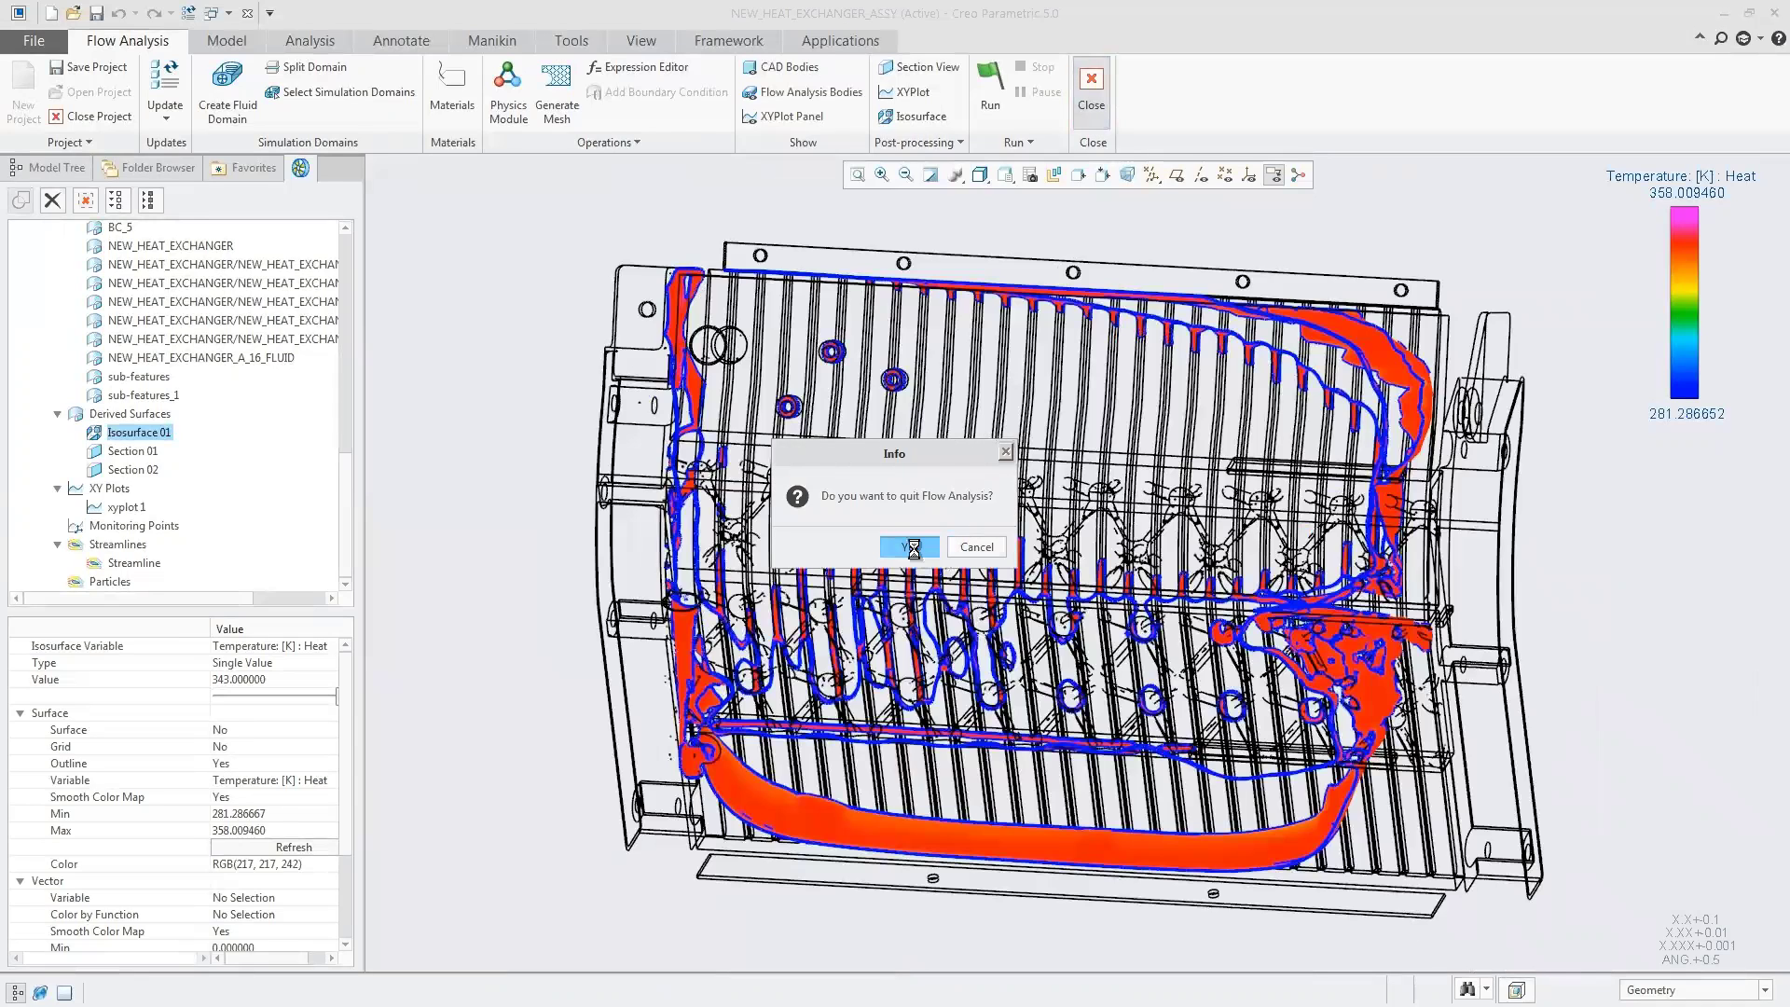
Confirm quitting Flow Analysis to return to the heat exchanger assembly model.
{"action": "left_click", "coordinate": [910, 547]}
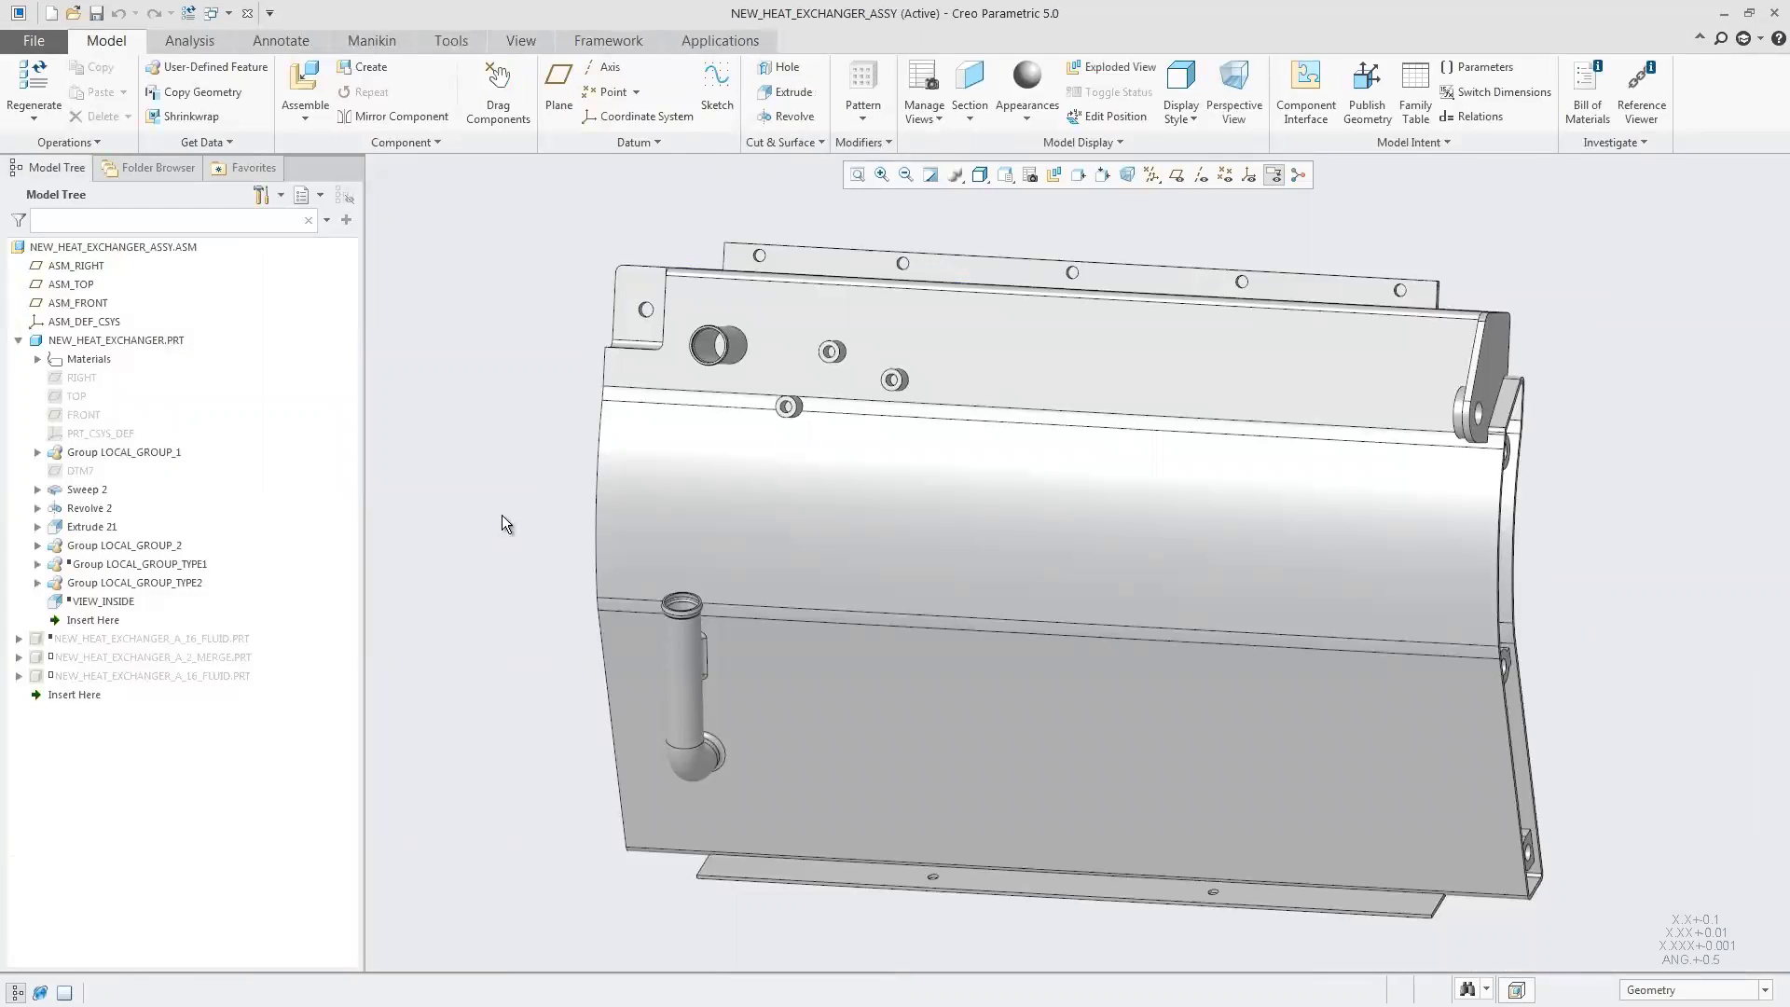